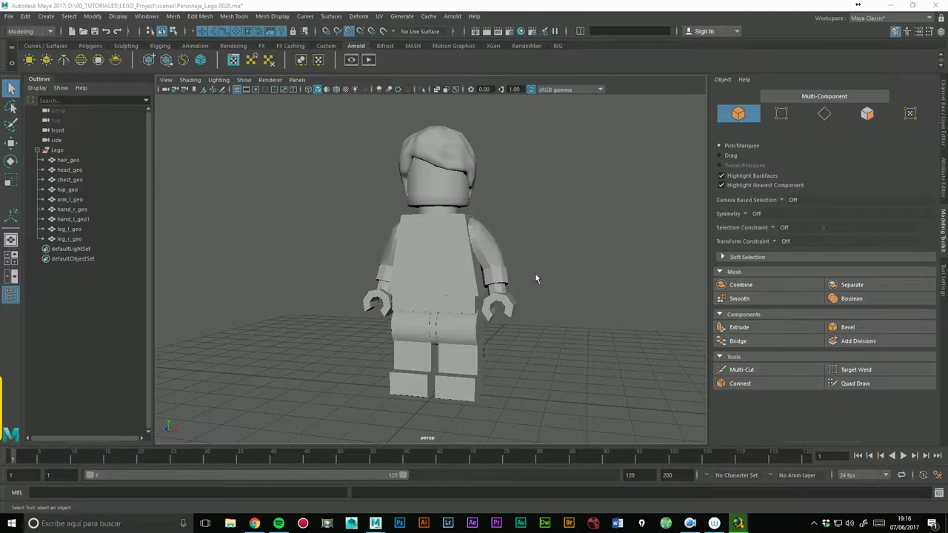
Step: Orbit around the Lego figure from several angles and select the head mesh
{"action": "left_click_drag", "start_coordinate": [536, 278], "coordinate": [535, 274], "text": "alt"}
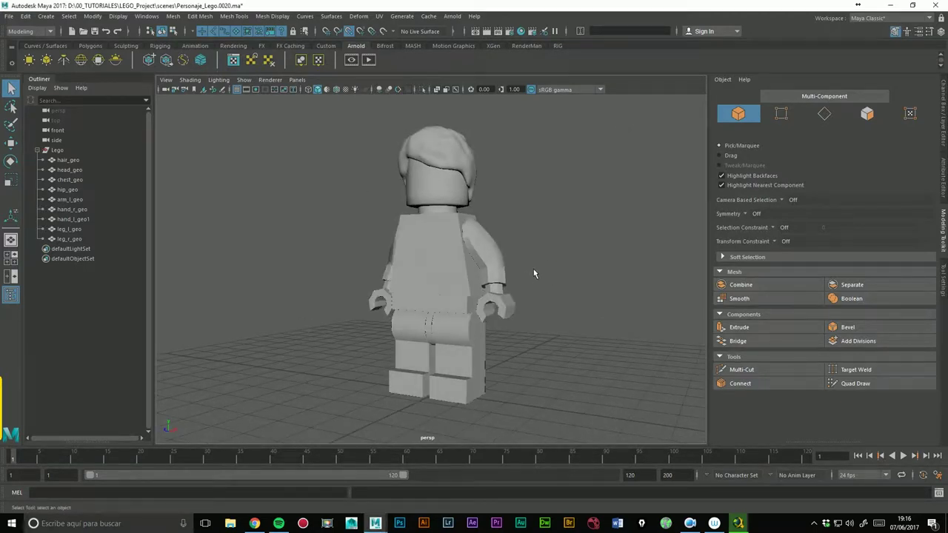
{"action": "left_click_drag", "start_coordinate": [533, 274], "coordinate": [546, 302], "text": "alt"}
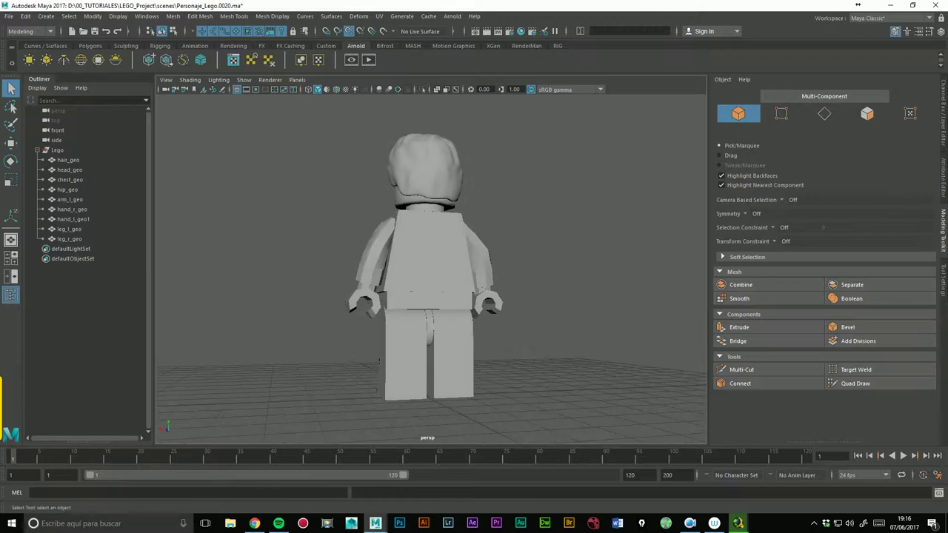
{"action": "mouse_move", "coordinate": [511, 356]}
{"action": "left_mouse_down", "text": "alt"}
{"action": "mouse_move", "coordinate": [557, 323]}
{"action": "mouse_move", "coordinate": [416, 335]}
{"action": "left_mouse_up", "text": "alt"}
{"action": "mouse_move", "coordinate": [509, 299]}
{"action": "left_mouse_down", "text": "alt"}
{"action": "mouse_move", "coordinate": [565, 323]}
{"action": "mouse_move", "coordinate": [590, 318]}
{"action": "left_mouse_up", "text": "alt"}
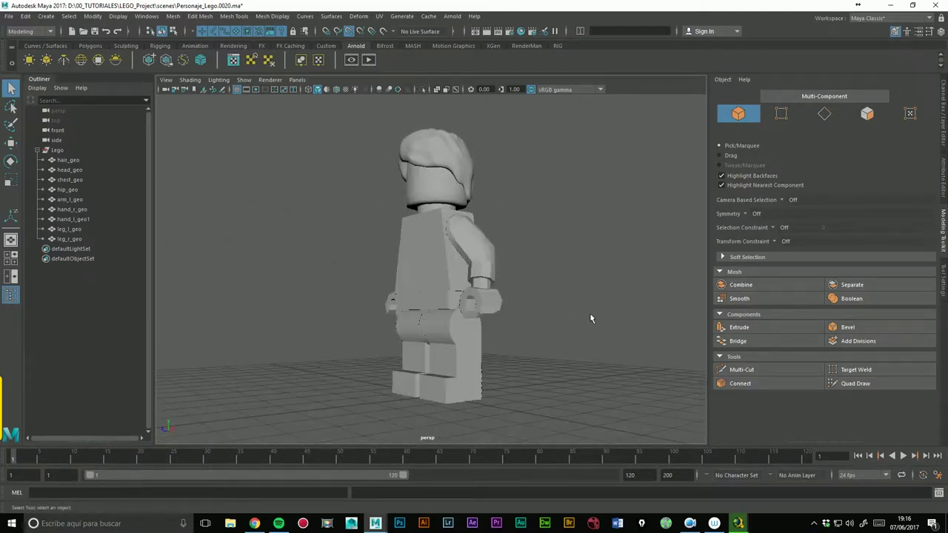
{"action": "left_click", "coordinate": [419, 207]}
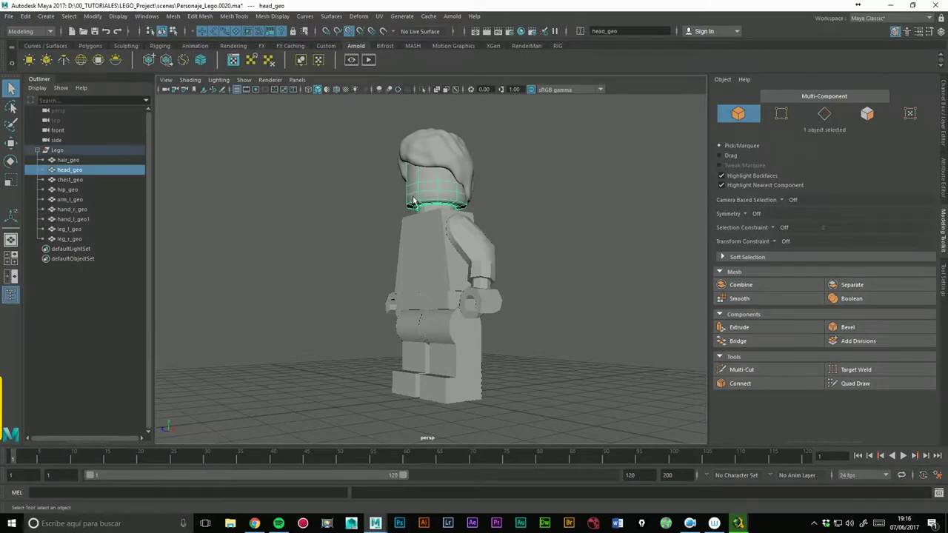
Step: Smooth the head_geo mesh, then select the chest mesh
{"action": "mouse_move", "coordinate": [370, 235]}
{"action": "left_mouse_down", "text": "alt"}
{"action": "mouse_move", "coordinate": [365, 248]}
{"action": "mouse_move", "coordinate": [533, 223]}
{"action": "mouse_move", "coordinate": [503, 251]}
{"action": "left_mouse_up", "text": "alt"}
{"action": "right_click_drag", "start_coordinate": [504, 252], "coordinate": [479, 276], "text": "alt"}
{"action": "mouse_move", "coordinate": [479, 275]}
{"action": "left_mouse_down", "text": "alt"}
{"action": "mouse_move", "coordinate": [514, 266]}
{"action": "mouse_move", "coordinate": [531, 277]}
{"action": "mouse_move", "coordinate": [413, 296]}
{"action": "left_mouse_up", "text": "alt"}
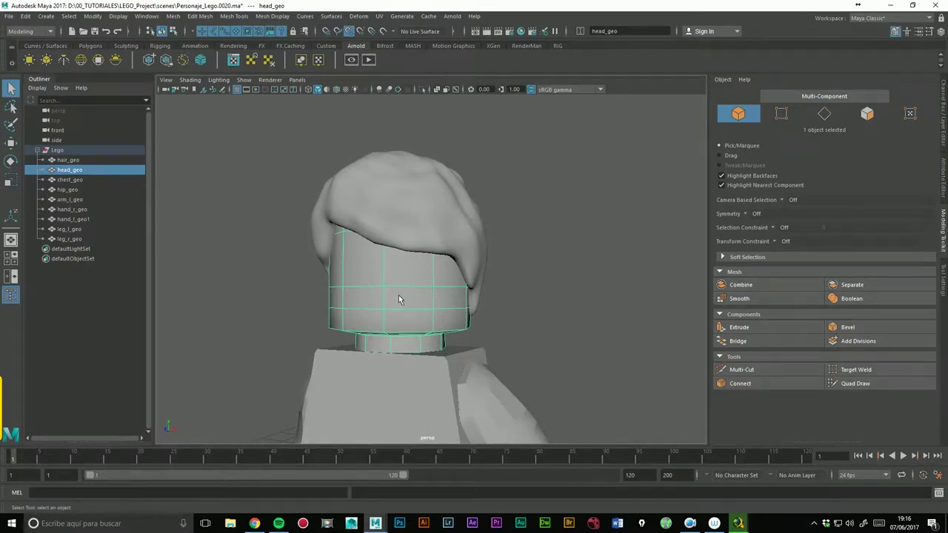
{"action": "left_click", "coordinate": [740, 298]}
{"action": "left_click", "coordinate": [634, 321]}
{"action": "mouse_move", "coordinate": [634, 322]}
{"action": "left_mouse_down", "text": "alt"}
{"action": "mouse_move", "coordinate": [550, 321]}
{"action": "mouse_move", "coordinate": [557, 262]}
{"action": "mouse_move", "coordinate": [426, 280]}
{"action": "left_mouse_up", "text": "alt"}
{"action": "left_click", "coordinate": [453, 266]}
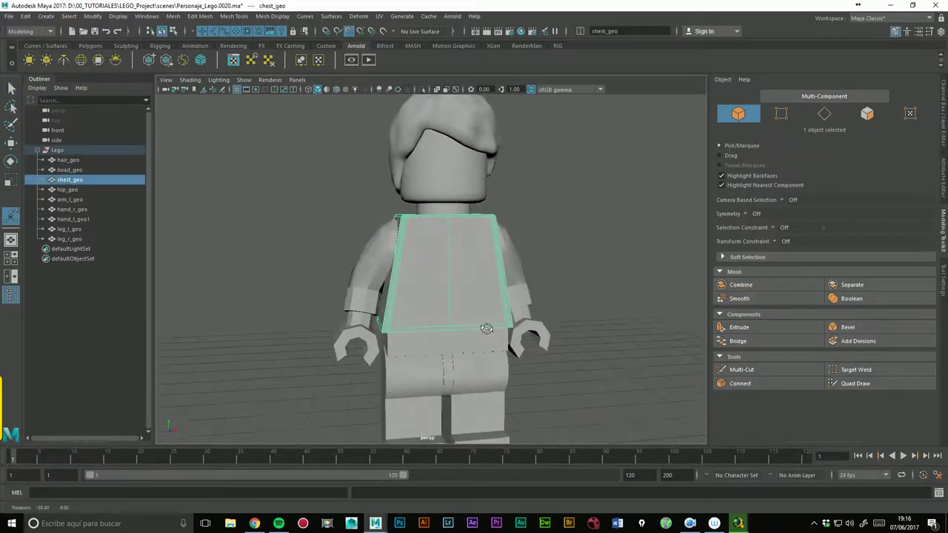
Step: Frame the chest and cut three horizontal edge loops across it with Multi-Cut
{"action": "key", "text": "f"}
{"action": "scroll", "coordinate": [462, 288], "scroll_direction": "down", "scroll_amount": 2}
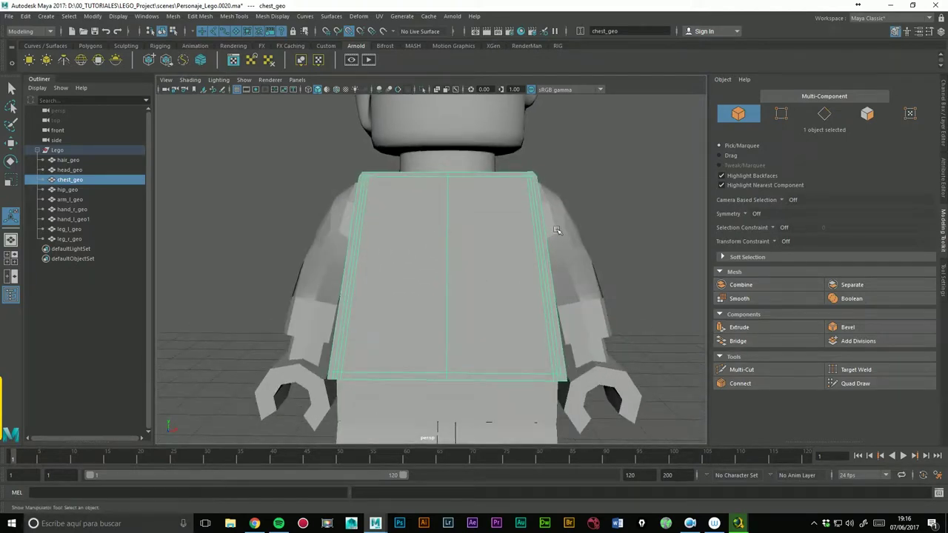
{"action": "left_click", "coordinate": [741, 369]}
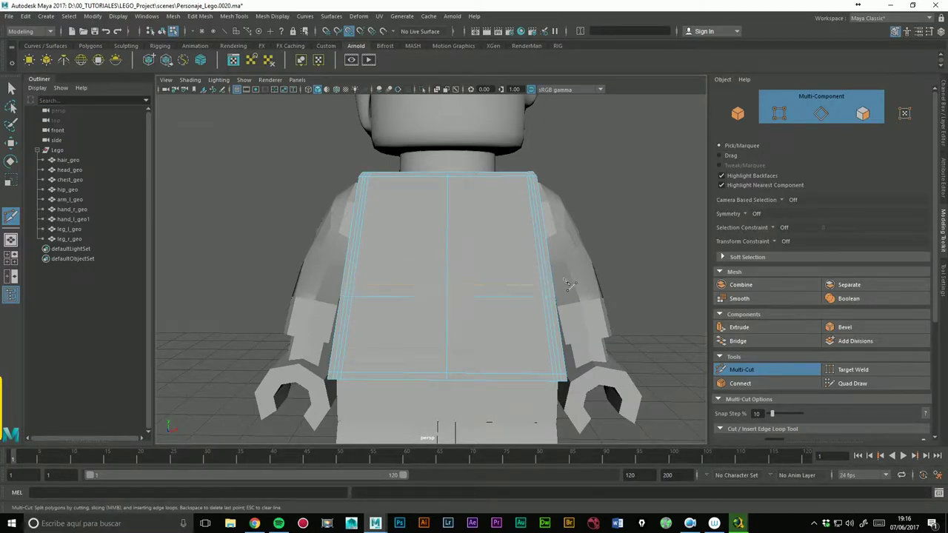
{"action": "left_click", "coordinate": [448, 272], "text": "ctrl"}
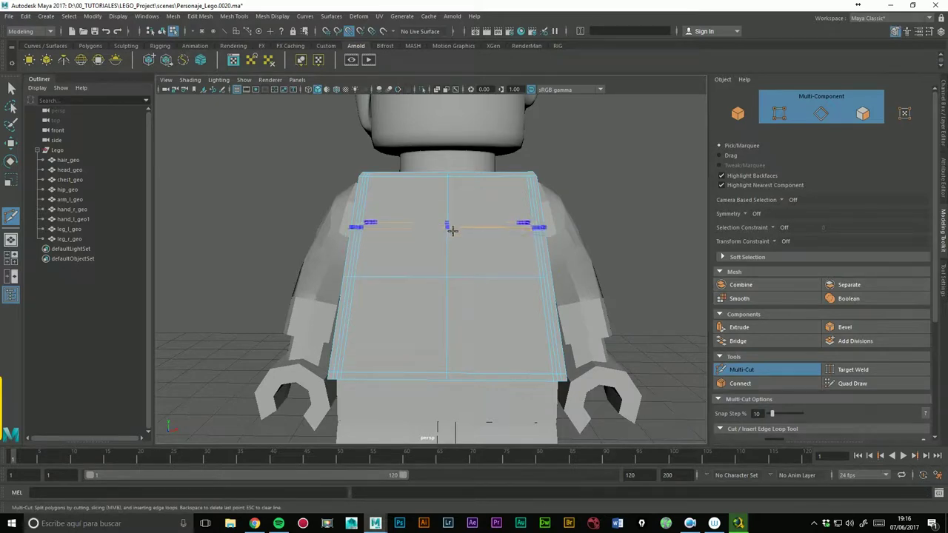
{"action": "left_click", "coordinate": [451, 228], "text": "ctrl"}
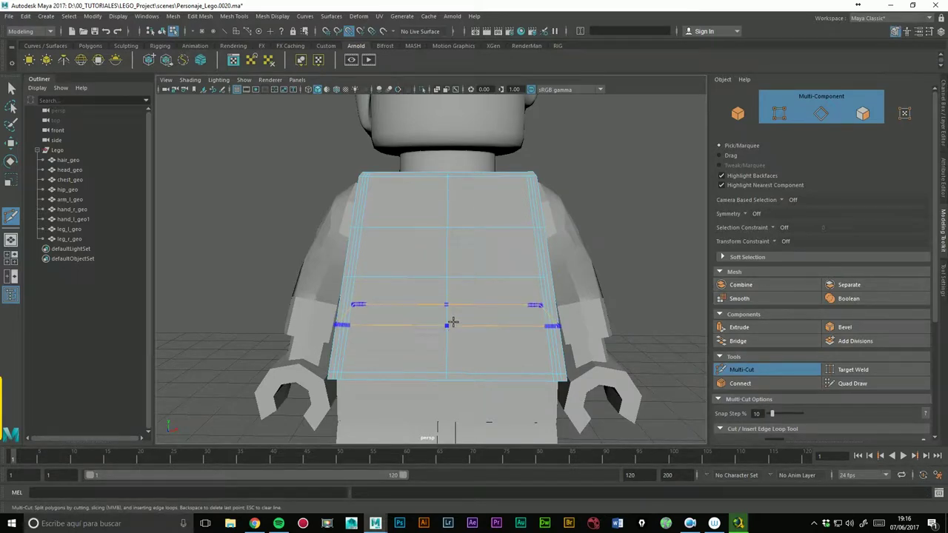
{"action": "left_click", "coordinate": [451, 325], "text": "ctrl"}
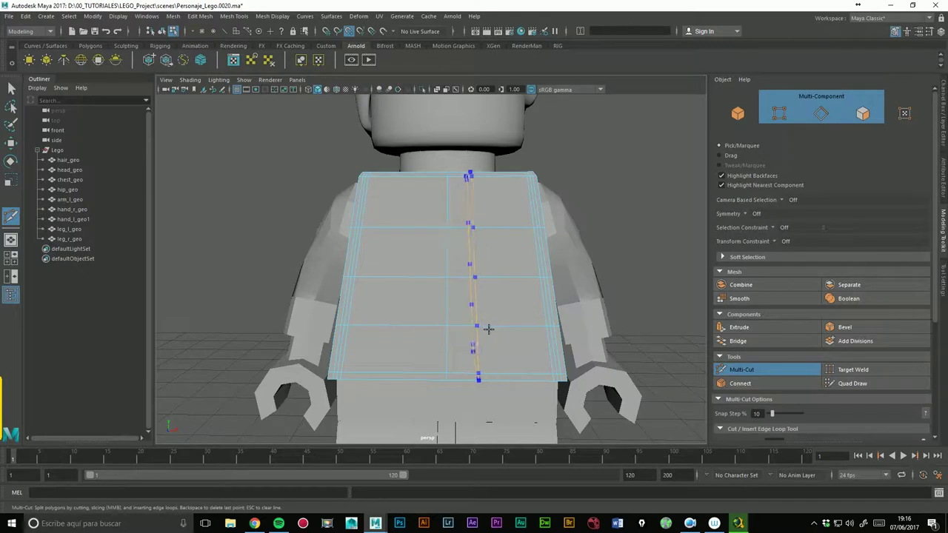
Step: Try several vertical edge loops on the chest, then undo them and return to object mode
{"action": "left_click", "coordinate": [518, 326], "text": "ctrl"}
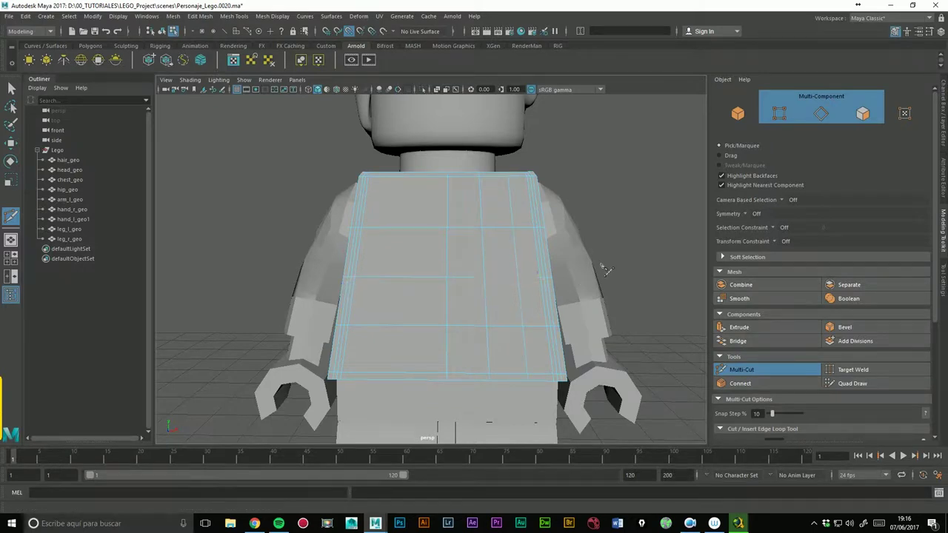
{"action": "left_click_drag", "start_coordinate": [517, 284], "coordinate": [429, 213], "text": "alt"}
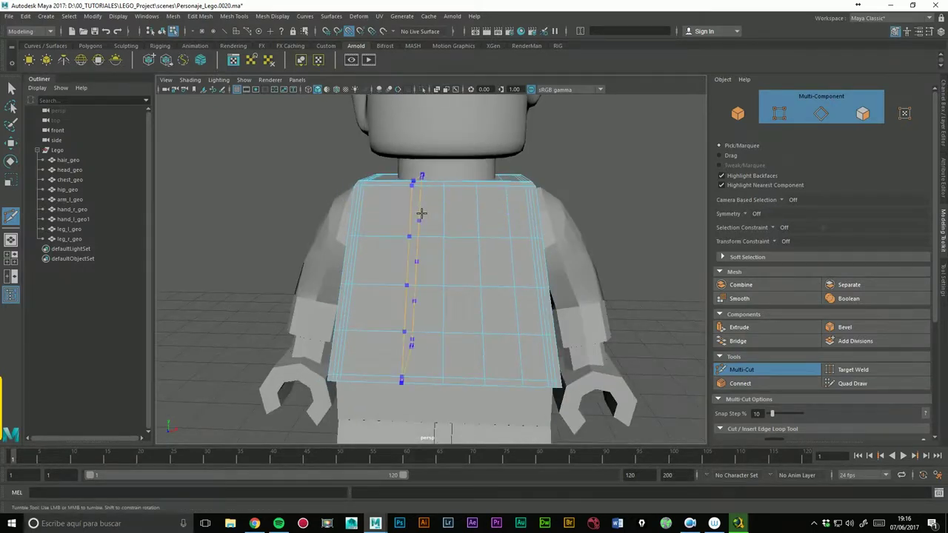
{"action": "left_click", "coordinate": [385, 237], "text": "ctrl"}
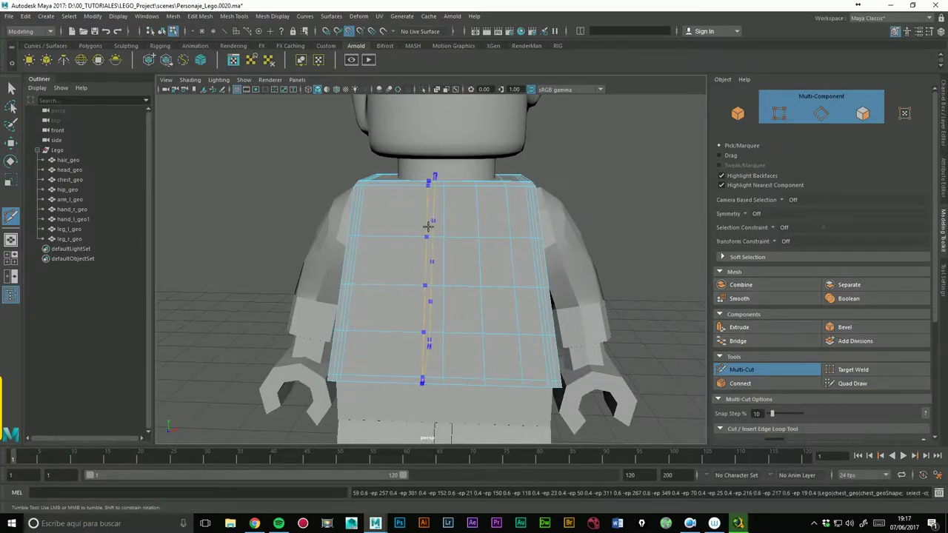
{"action": "left_click", "coordinate": [416, 221], "text": "ctrl"}
{"action": "left_click", "coordinate": [386, 225], "text": "ctrl"}
{"action": "left_click_drag", "start_coordinate": [518, 264], "coordinate": [538, 265], "text": "alt"}
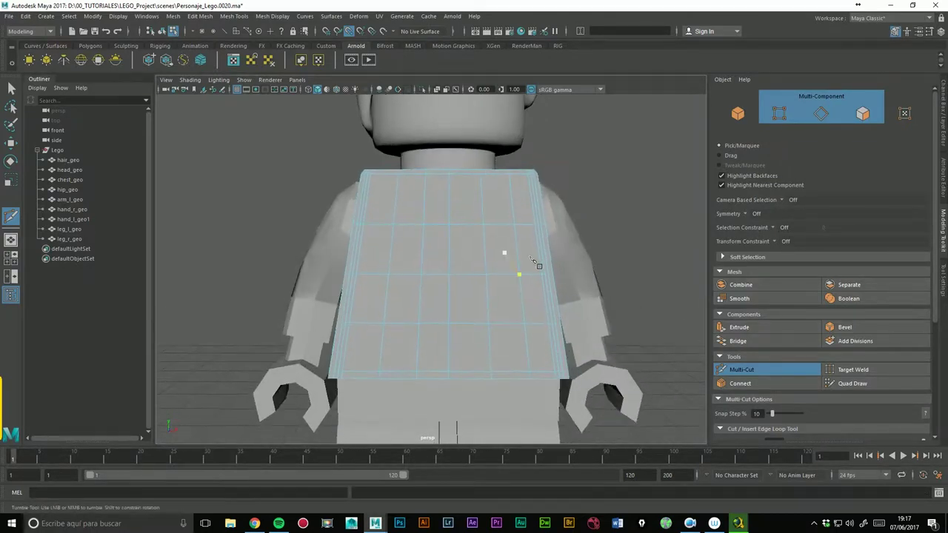
{"action": "left_click", "coordinate": [409, 260], "text": "ctrl"}
{"action": "left_click_drag", "start_coordinate": [618, 244], "coordinate": [622, 244], "text": "alt"}
{"action": "key", "text": "ctrl+z"}
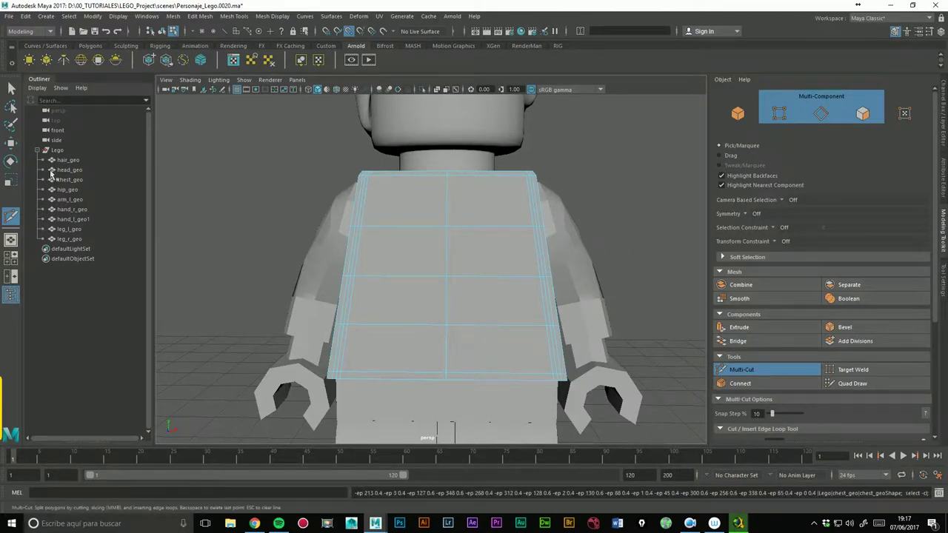
{"action": "key", "text": "w"}
{"action": "right_click_drag", "start_coordinate": [464, 218], "coordinate": [516, 203]}
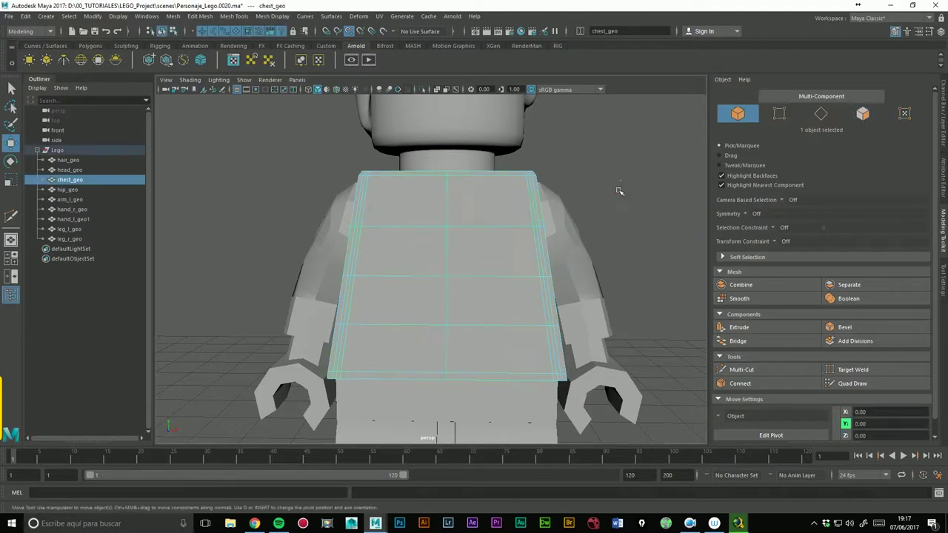
Step: Enable Object X symmetry and cut two mirrored pairs of vertical loops on the chest
{"action": "left_click", "coordinate": [753, 214]}
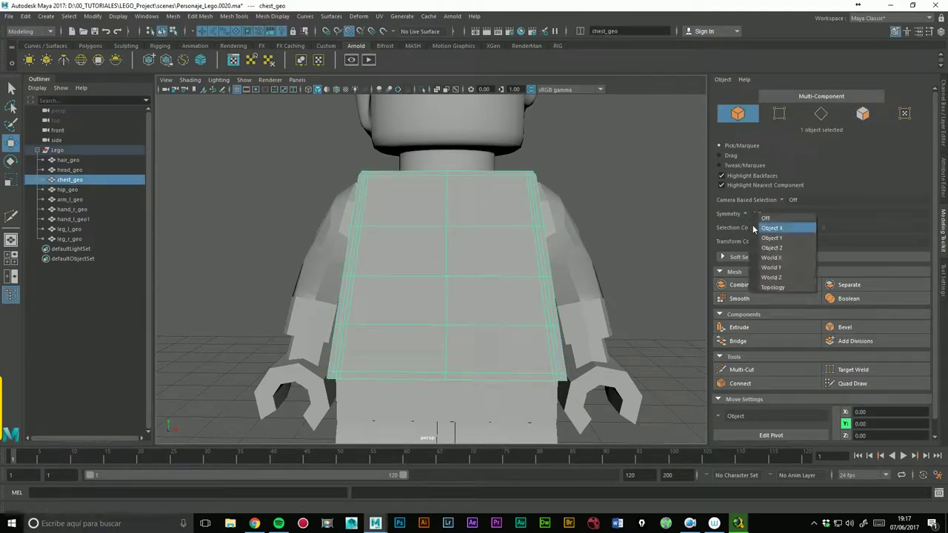
{"action": "left_click", "coordinate": [765, 234]}
{"action": "left_click", "coordinate": [11, 216]}
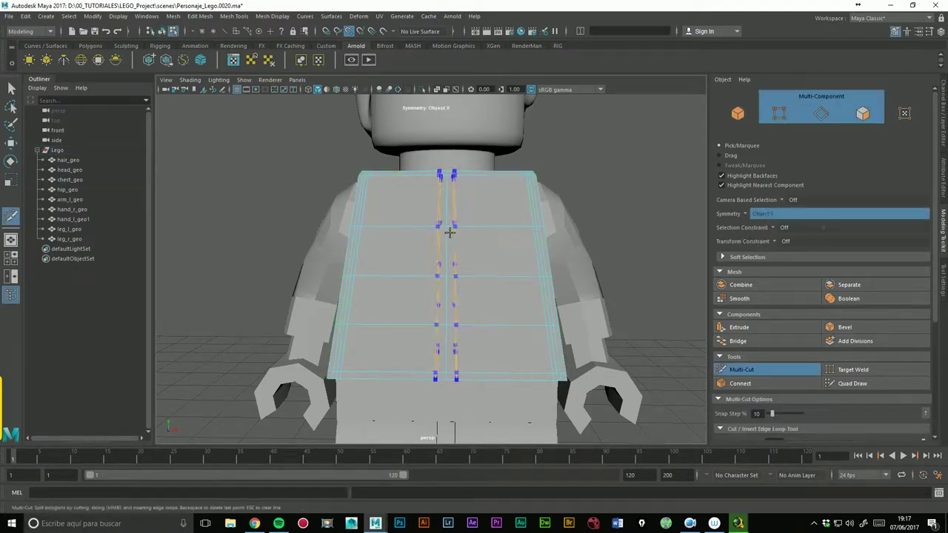
{"action": "left_click", "coordinate": [485, 226], "text": "ctrl"}
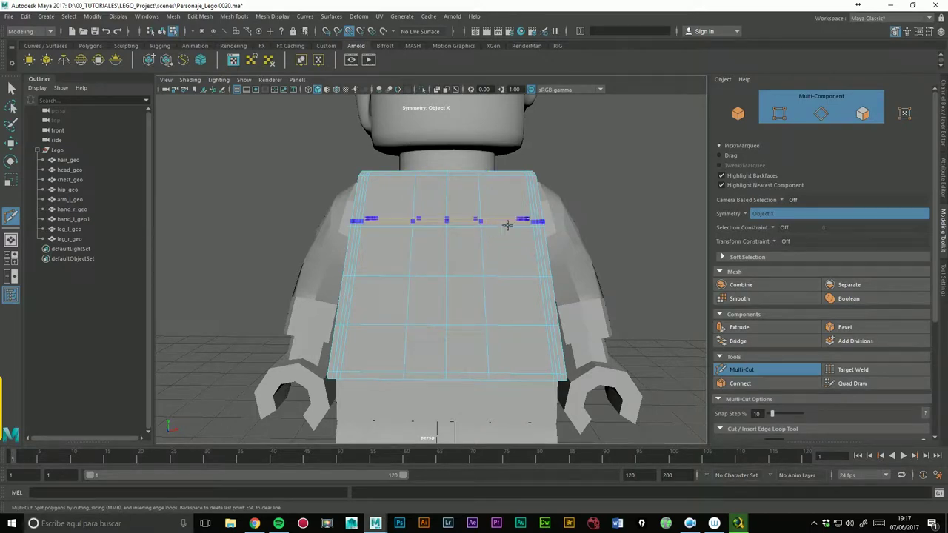
{"action": "left_click", "coordinate": [516, 224], "text": "ctrl"}
Step: Cut two more edge loops along the side of the chest
{"action": "left_click_drag", "start_coordinate": [604, 210], "coordinate": [464, 241], "text": "alt"}
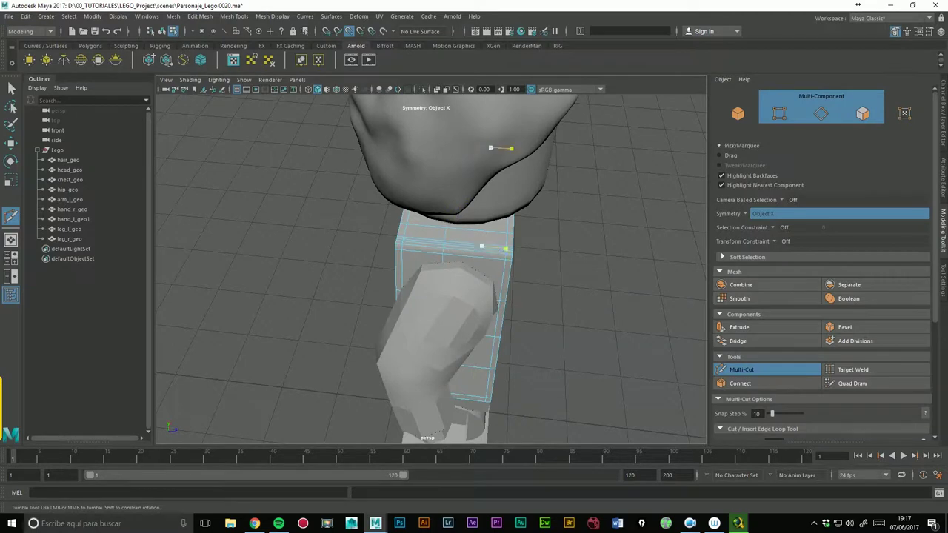
{"action": "left_click", "coordinate": [458, 247], "text": "ctrl"}
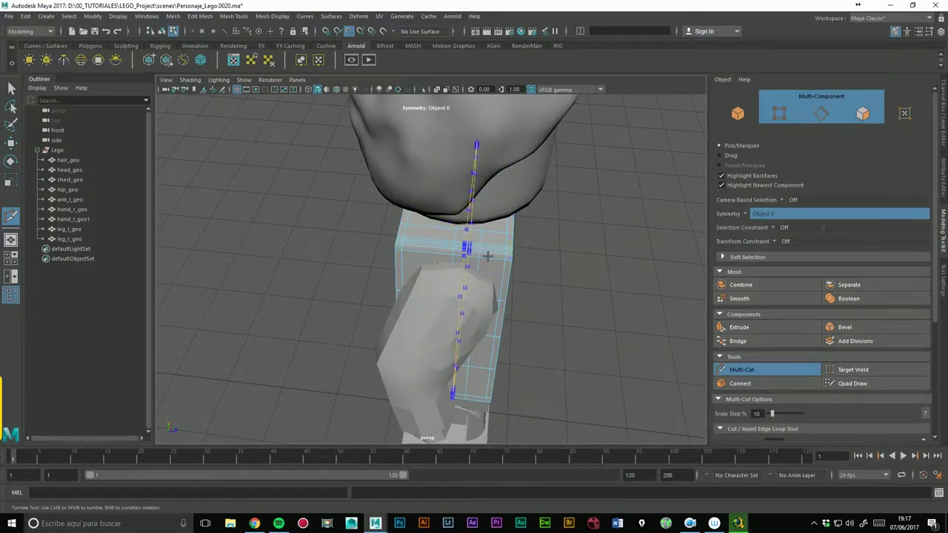
{"action": "left_click_drag", "start_coordinate": [485, 251], "coordinate": [470, 250], "text": "ctrl"}
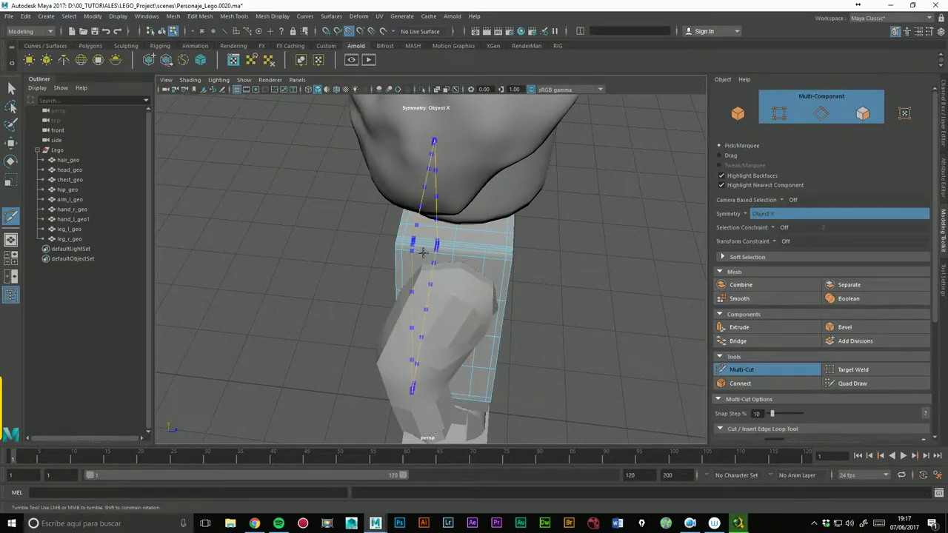
{"action": "left_click_drag", "start_coordinate": [537, 254], "coordinate": [335, 212], "text": "alt"}
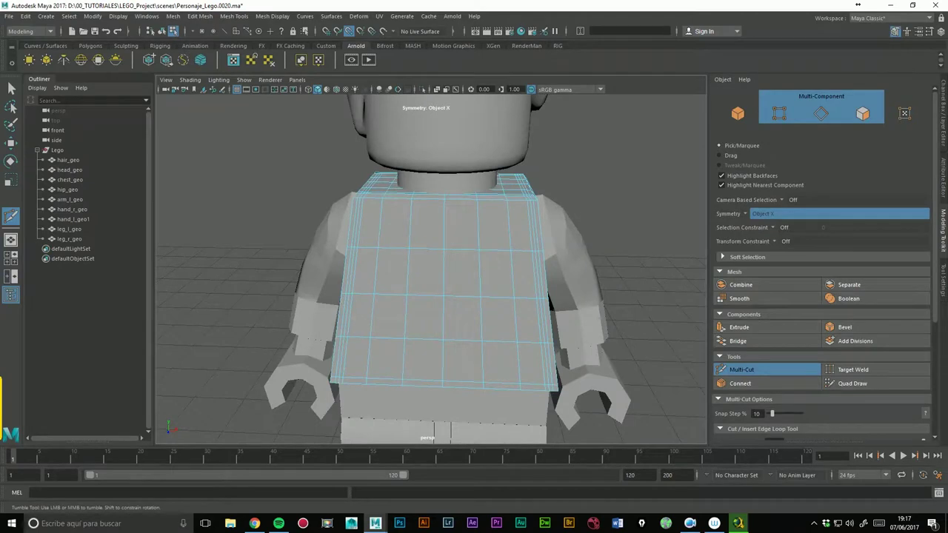
Step: Select the arm mesh and separate it into two separate arm objects
{"action": "key", "text": "w"}
{"action": "right_click_drag", "start_coordinate": [539, 236], "coordinate": [562, 213]}
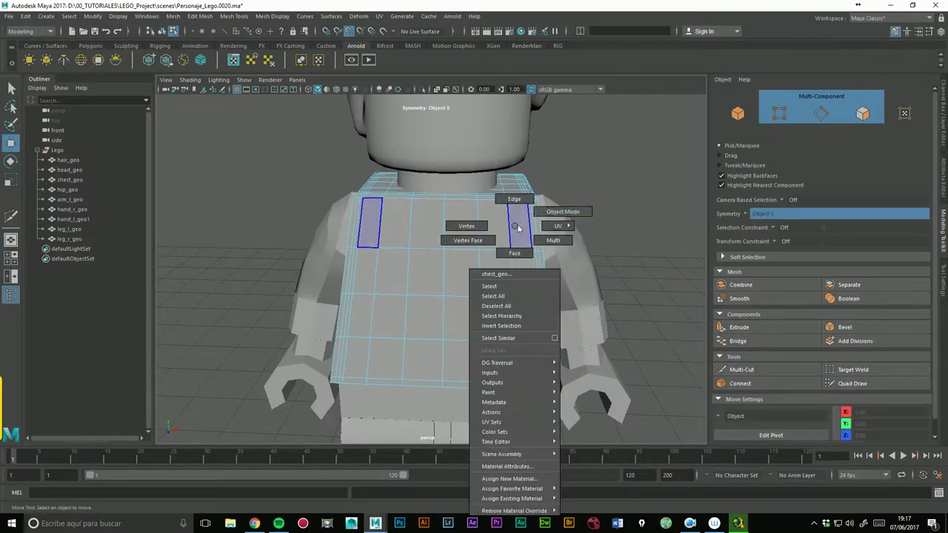
{"action": "left_click", "coordinate": [571, 256]}
{"action": "mouse_move", "coordinate": [571, 256]}
{"action": "left_mouse_down", "text": "alt"}
{"action": "mouse_move", "coordinate": [612, 230]}
{"action": "mouse_move", "coordinate": [607, 269]}
{"action": "mouse_move", "coordinate": [652, 261]}
{"action": "mouse_move", "coordinate": [639, 233]}
{"action": "left_mouse_up", "text": "alt"}
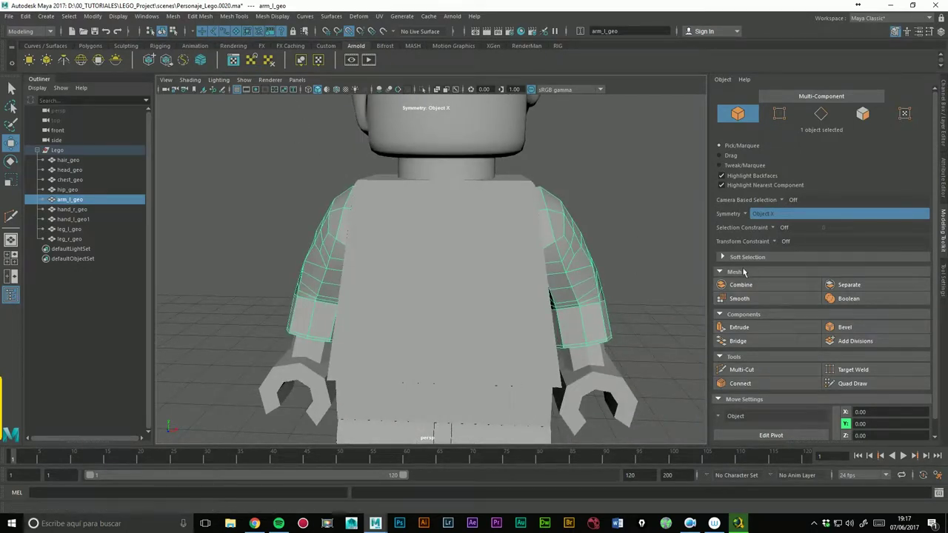
{"action": "left_click", "coordinate": [741, 369]}
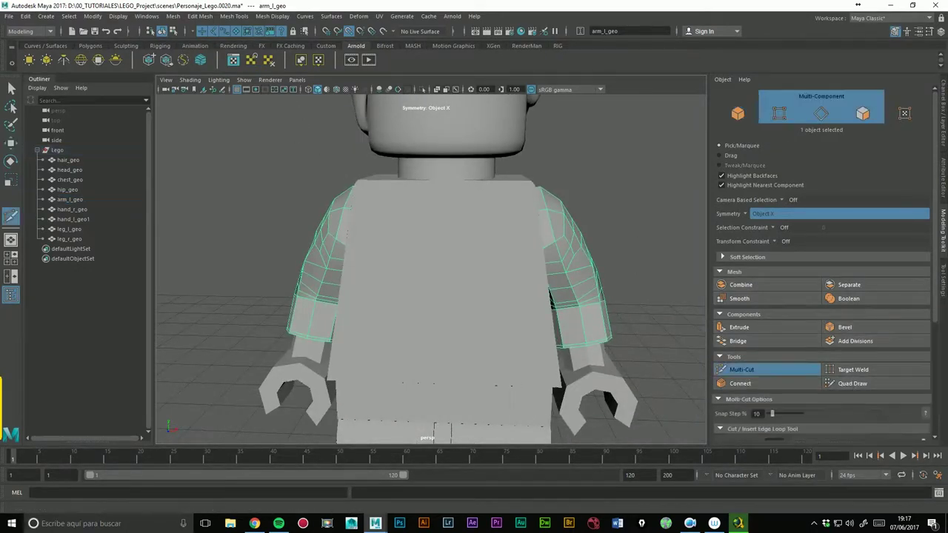
{"action": "left_click_drag", "start_coordinate": [645, 276], "coordinate": [652, 271], "text": "alt"}
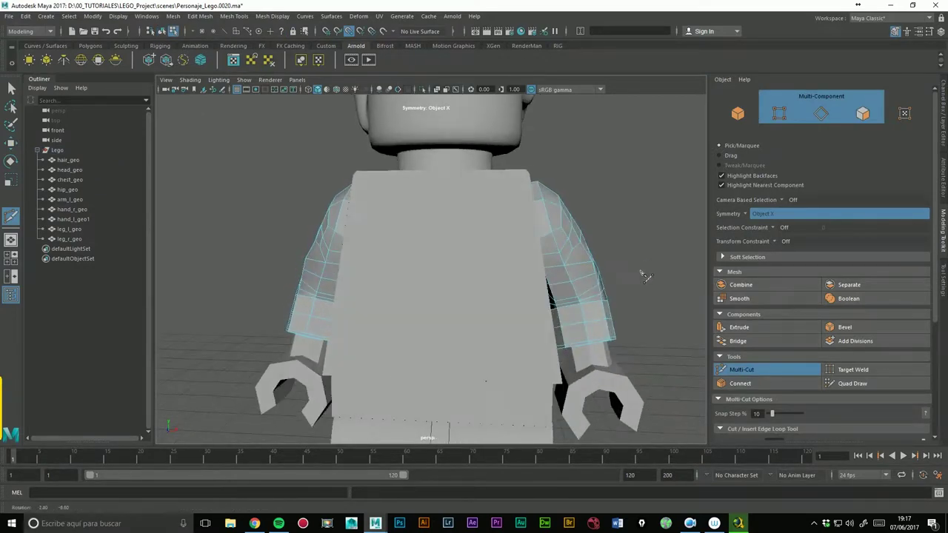
{"action": "left_click", "coordinate": [12, 145]}
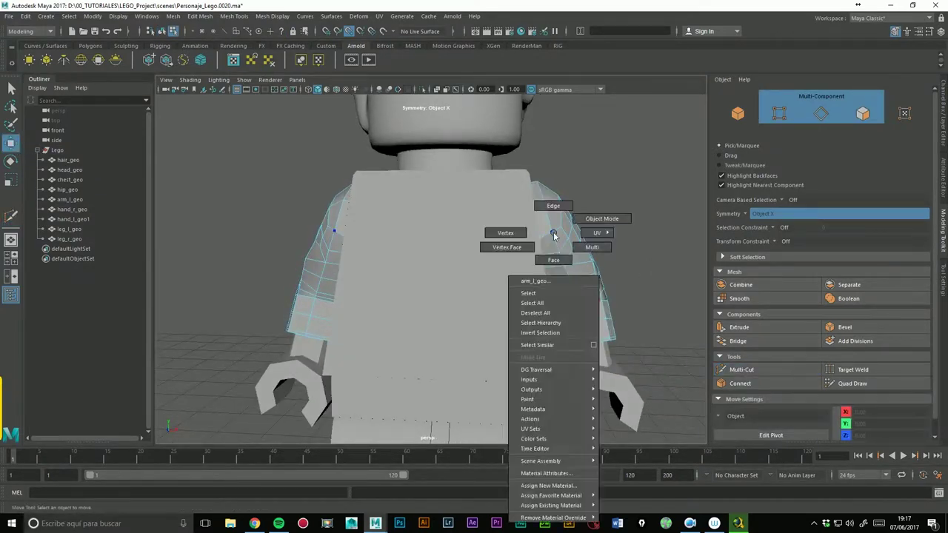
{"action": "right_click_drag", "start_coordinate": [562, 243], "coordinate": [592, 223]}
{"action": "left_click", "coordinate": [576, 238]}
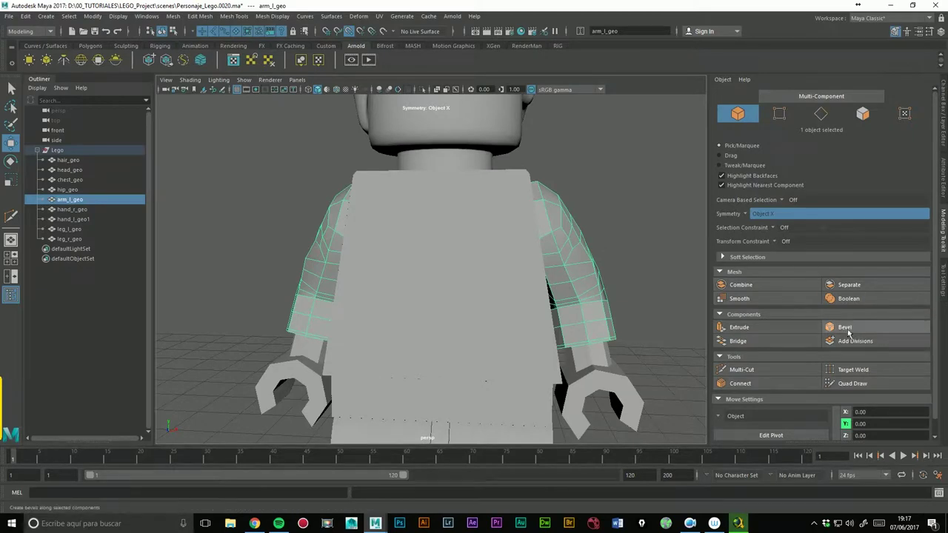
{"action": "left_click", "coordinate": [849, 285]}
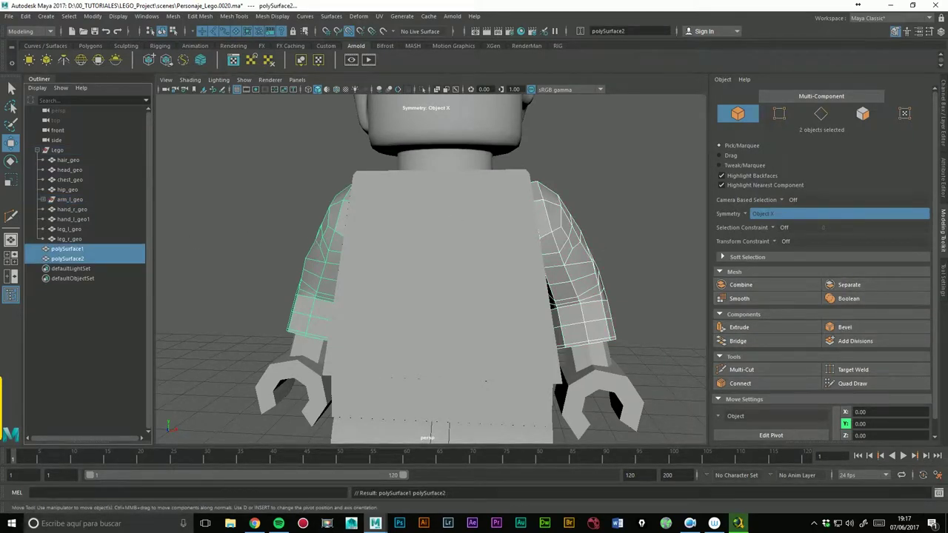
Step: Rename polySurface1 and polySurface2 to arm_l_geo and arm_r_geo
{"action": "double_click", "coordinate": [67, 250]}
{"action": "type", "text": "arm_l_geo"}
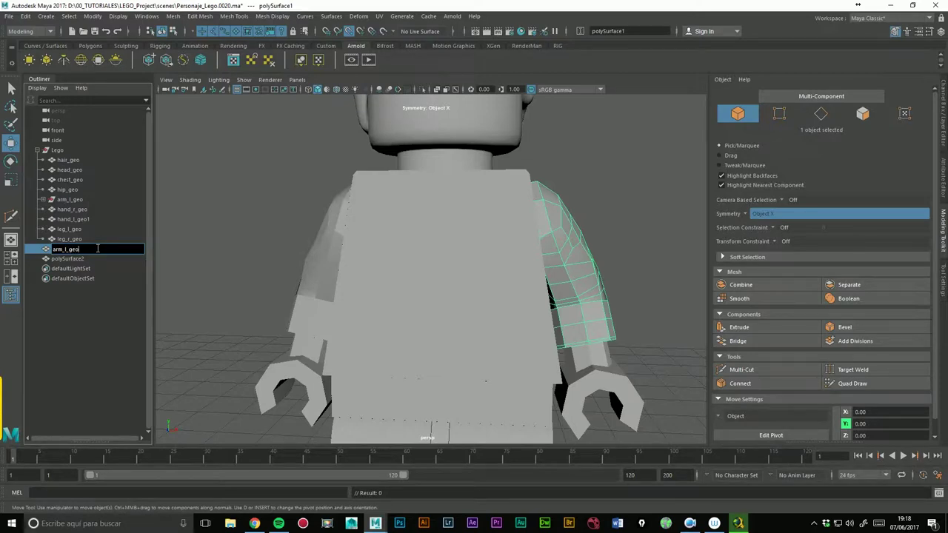
{"action": "key", "text": "Return"}
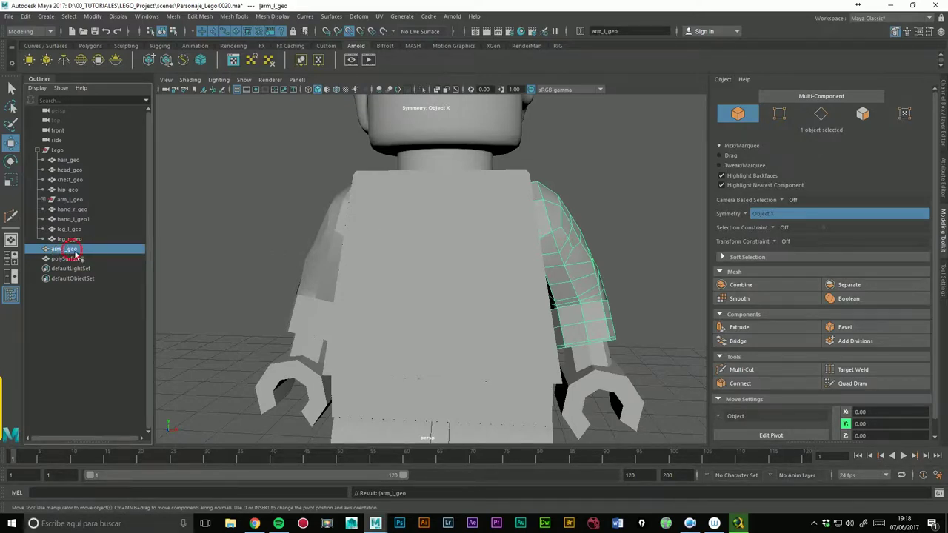
{"action": "double_click", "coordinate": [74, 252]}
{"action": "double_click", "coordinate": [69, 259]}
{"action": "type", "text": "arm_l_geo"}
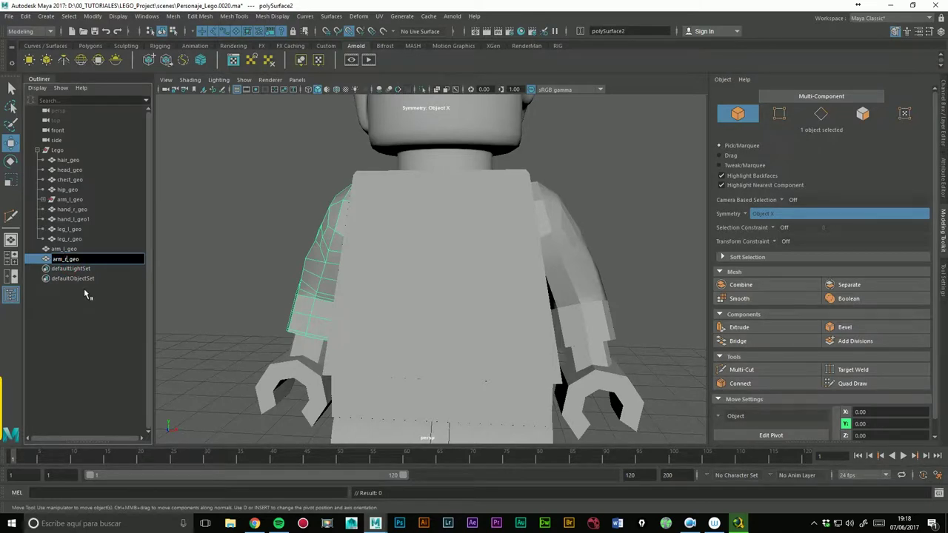
{"action": "key", "text": "Return"}
{"action": "left_click", "coordinate": [619, 393]}
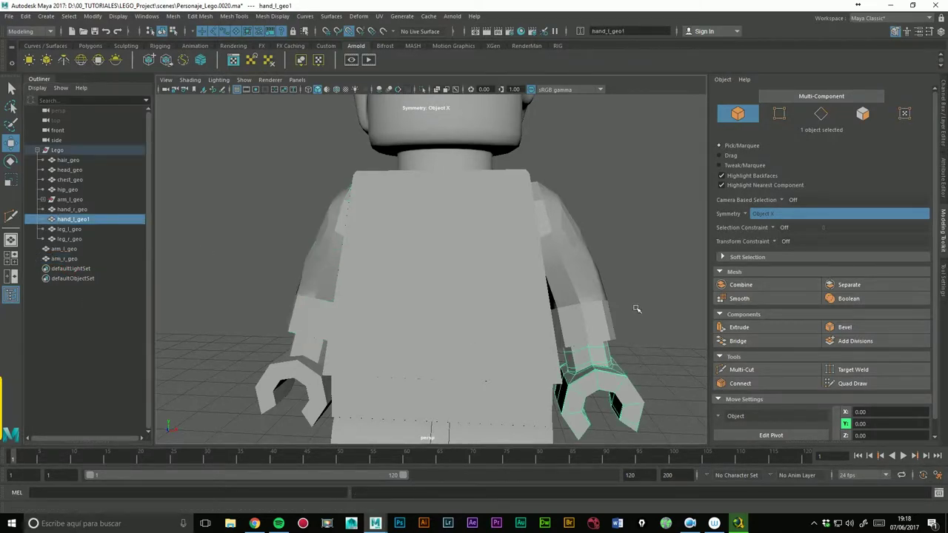
Step: Smooth both hand meshes, then deselect everything
{"action": "middle_click_drag", "start_coordinate": [652, 333], "coordinate": [652, 274], "text": "alt"}
{"action": "left_click", "coordinate": [744, 298]}
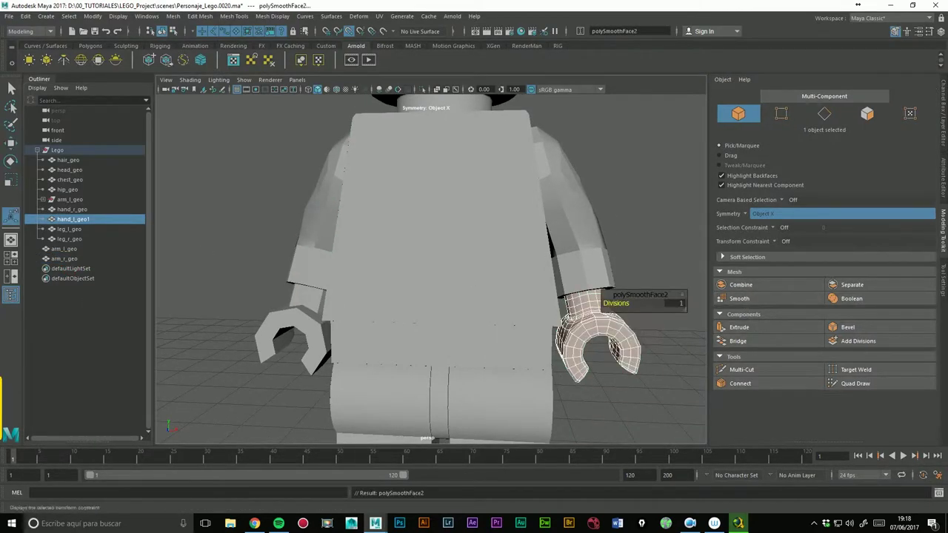
{"action": "left_click", "coordinate": [323, 339]}
{"action": "left_click", "coordinate": [739, 299]}
{"action": "left_click", "coordinate": [636, 264]}
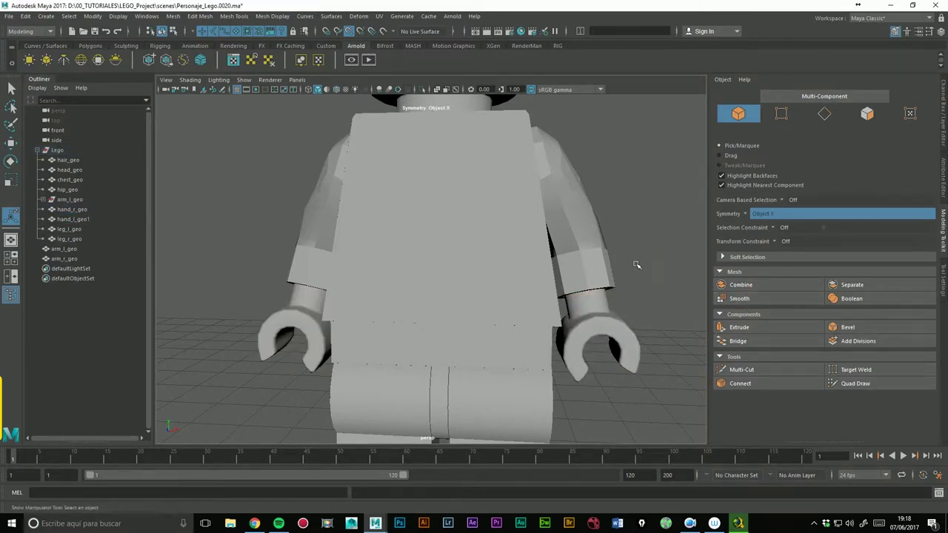
Step: Delete all construction history in the scene via Edit > Delete All by Type > History
{"action": "scroll", "coordinate": [635, 265], "scroll_direction": "down", "scroll_amount": 4}
{"action": "left_click_drag", "start_coordinate": [635, 264], "coordinate": [584, 256], "text": "alt"}
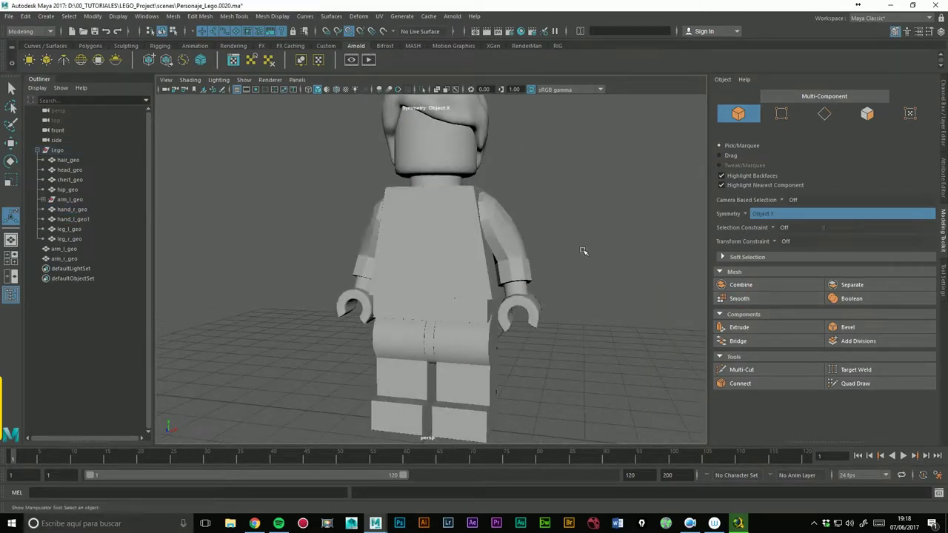
{"action": "left_click_drag", "start_coordinate": [499, 301], "coordinate": [504, 263], "text": "alt"}
{"action": "left_click", "coordinate": [74, 200]}
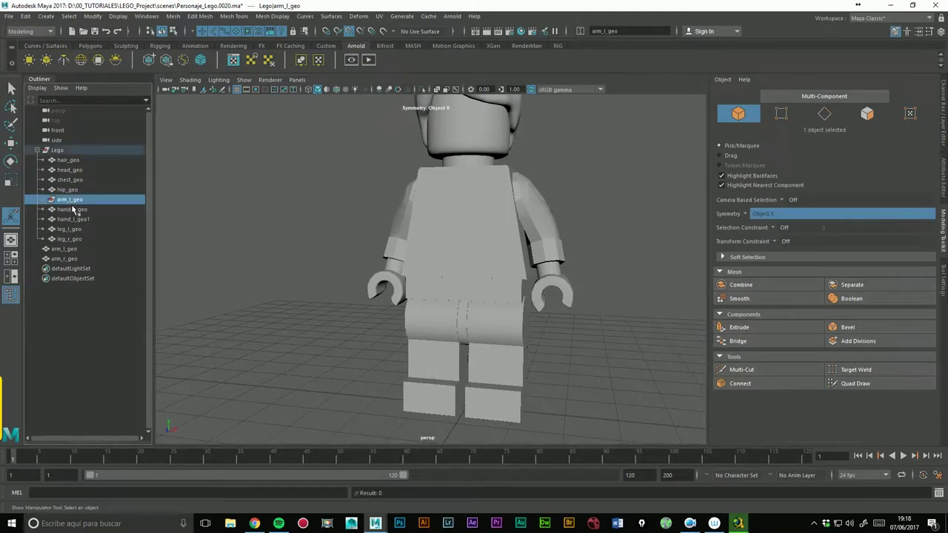
{"action": "left_click", "coordinate": [26, 16]}
{"action": "mouse_move", "coordinate": [57, 142]}
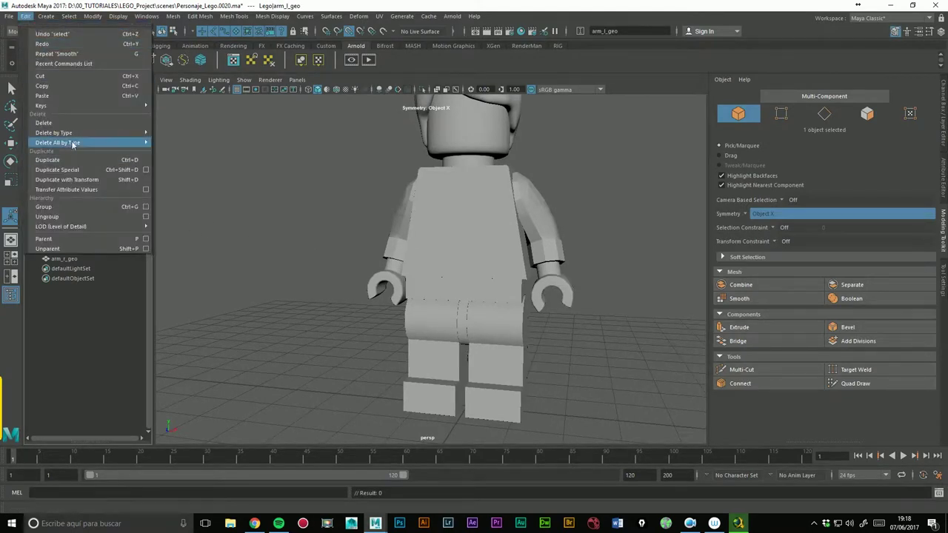
{"action": "left_click", "coordinate": [194, 151]}
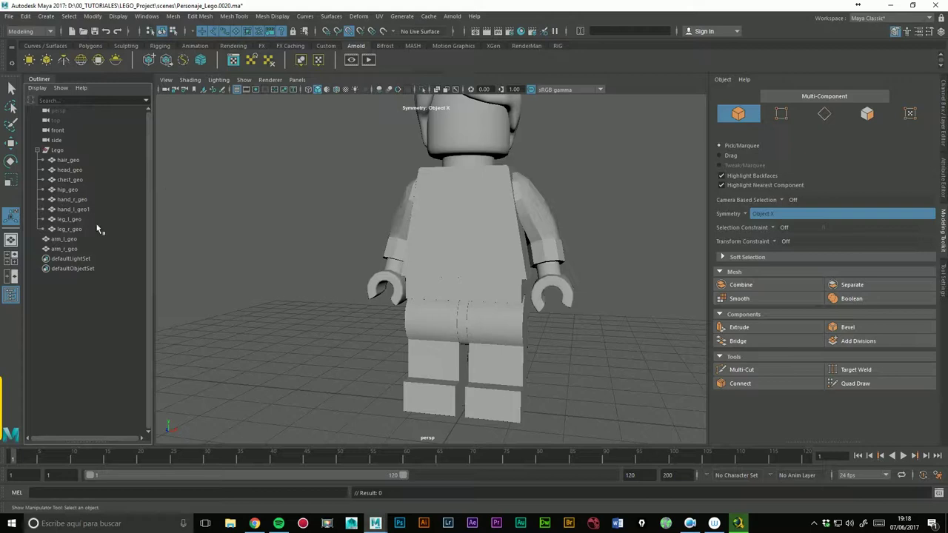
Step: Select and frame arm_r_geo and arm_l_geo, then select hip_geo
{"action": "left_click", "coordinate": [67, 249]}
{"action": "left_click", "coordinate": [65, 239], "text": "ctrl"}
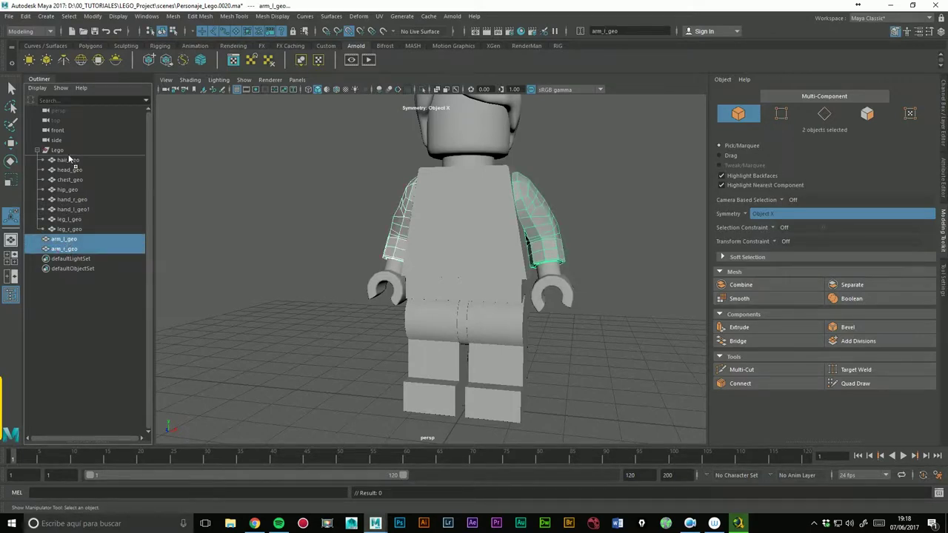
{"action": "key", "text": "f"}
{"action": "left_click", "coordinate": [475, 328]}
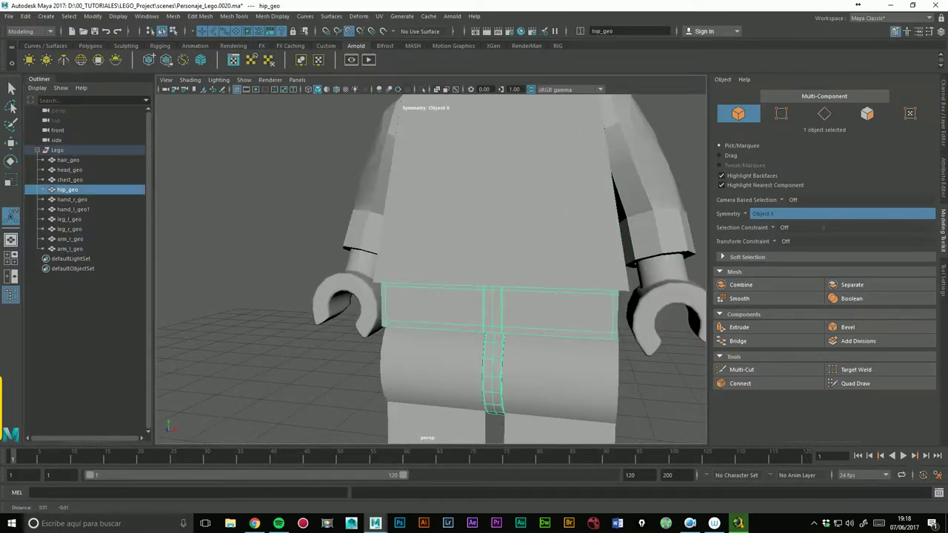
Step: Frame and isolate hip_geo, viewing the hip and ring from lower front
{"action": "key", "text": "f"}
{"action": "left_click", "coordinate": [421, 90]}
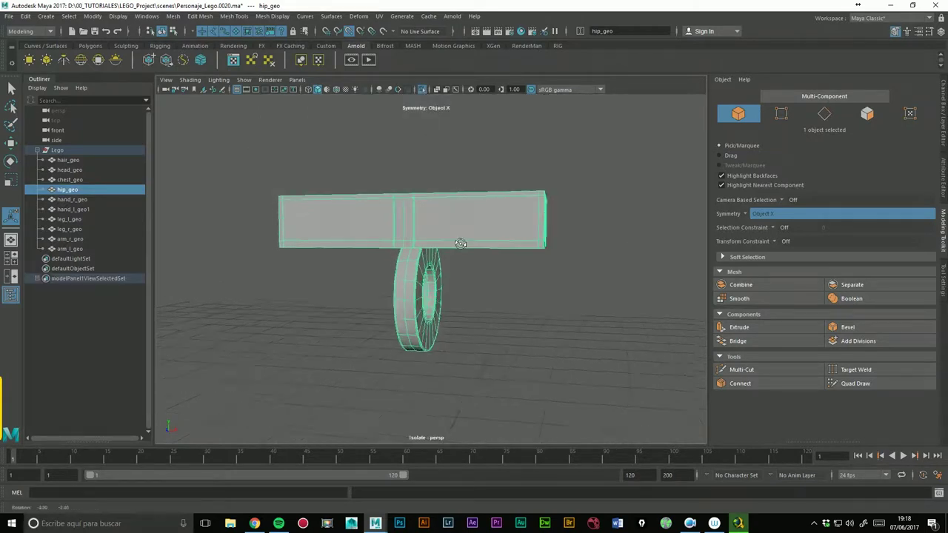
{"action": "left_click_drag", "start_coordinate": [385, 251], "coordinate": [427, 254], "text": "alt"}
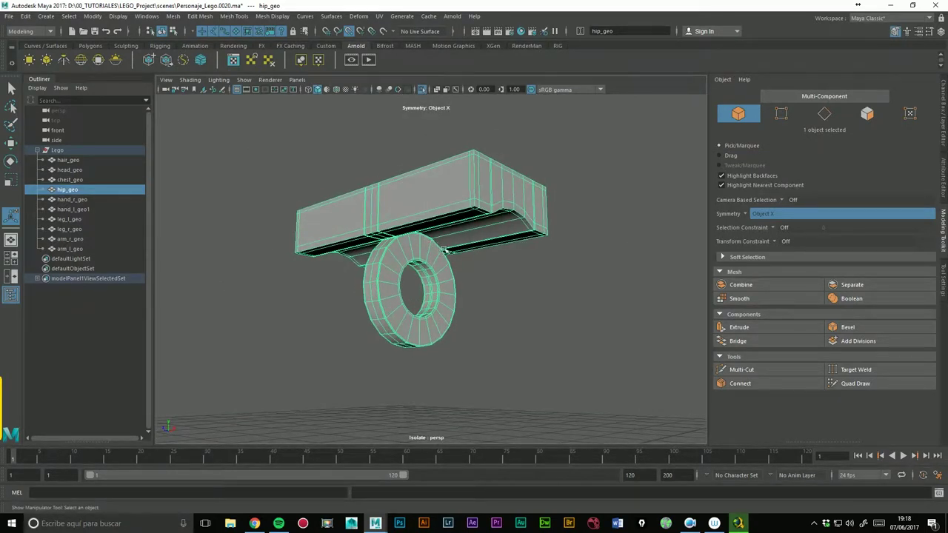
{"action": "mouse_move", "coordinate": [397, 317]}
{"action": "left_mouse_down", "text": "alt"}
{"action": "mouse_move", "coordinate": [449, 316]}
{"action": "mouse_move", "coordinate": [442, 302]}
{"action": "mouse_move", "coordinate": [514, 296]}
{"action": "mouse_move", "coordinate": [494, 315]}
{"action": "mouse_move", "coordinate": [461, 309]}
{"action": "mouse_move", "coordinate": [471, 303]}
{"action": "left_mouse_up", "text": "alt"}
Step: Close in on the ring's hole and select its inner faces in face mode
{"action": "right_click_drag", "start_coordinate": [472, 303], "coordinate": [554, 200], "text": "alt"}
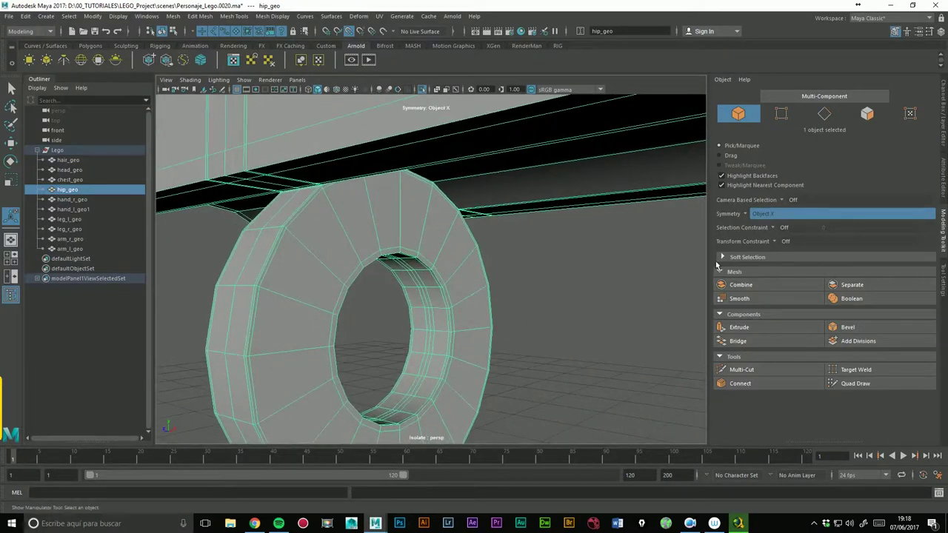
{"action": "mouse_move", "coordinate": [497, 275]}
{"action": "left_mouse_down", "text": "alt"}
{"action": "mouse_move", "coordinate": [518, 292]}
{"action": "mouse_move", "coordinate": [459, 299]}
{"action": "mouse_move", "coordinate": [521, 299]}
{"action": "mouse_move", "coordinate": [508, 269]}
{"action": "left_mouse_up", "text": "alt"}
{"action": "right_click_drag", "start_coordinate": [507, 268], "coordinate": [492, 280]}
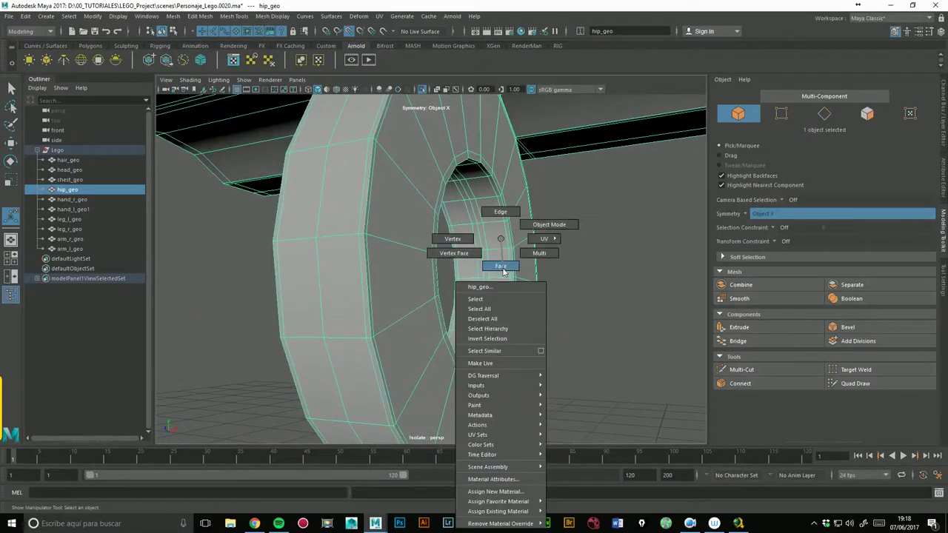
{"action": "left_click", "coordinate": [516, 251]}
Step: Delete the face loop lining the ring hole and select its open border edge loop
{"action": "double_click", "coordinate": [511, 223]}
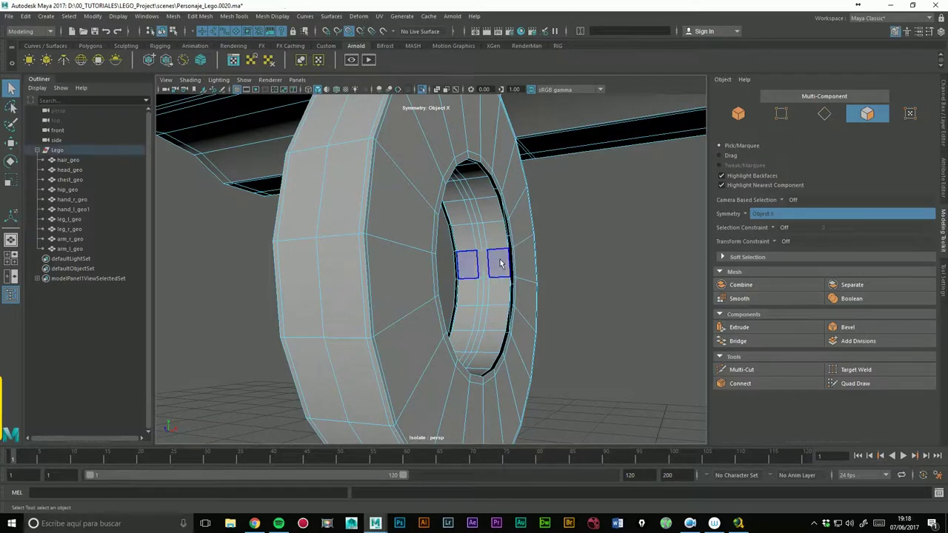
{"action": "key", "text": "Delete"}
{"action": "left_click_drag", "start_coordinate": [587, 237], "coordinate": [519, 159], "text": "alt"}
{"action": "right_click_drag", "start_coordinate": [493, 188], "coordinate": [516, 172]}
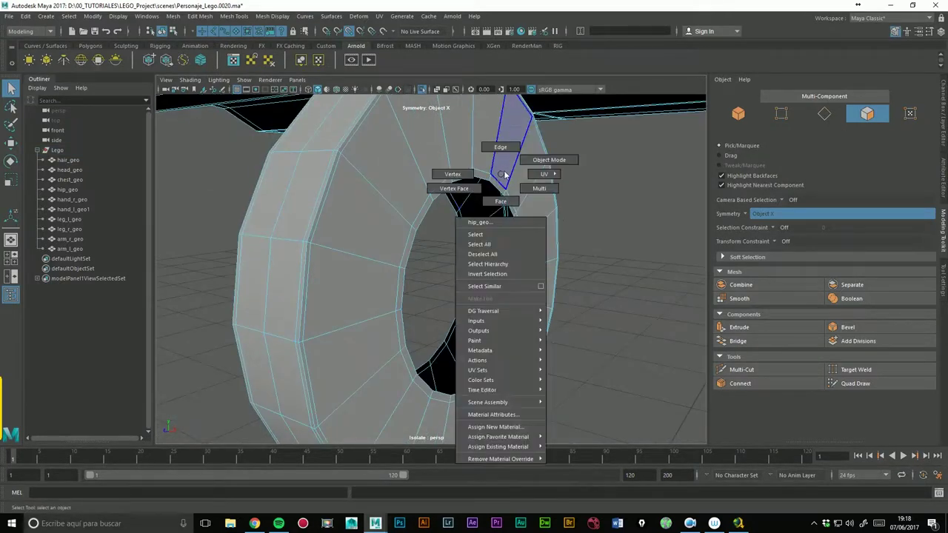
{"action": "double_click", "coordinate": [501, 194]}
Step: Extrude the border edge loop into a tube with Thickness 0.4
{"action": "mouse_move", "coordinate": [595, 195]}
{"action": "left_mouse_down", "text": "alt"}
{"action": "mouse_move", "coordinate": [478, 197]}
{"action": "mouse_move", "coordinate": [533, 223]}
{"action": "left_mouse_up", "text": "alt"}
{"action": "left_click", "coordinate": [739, 327]}
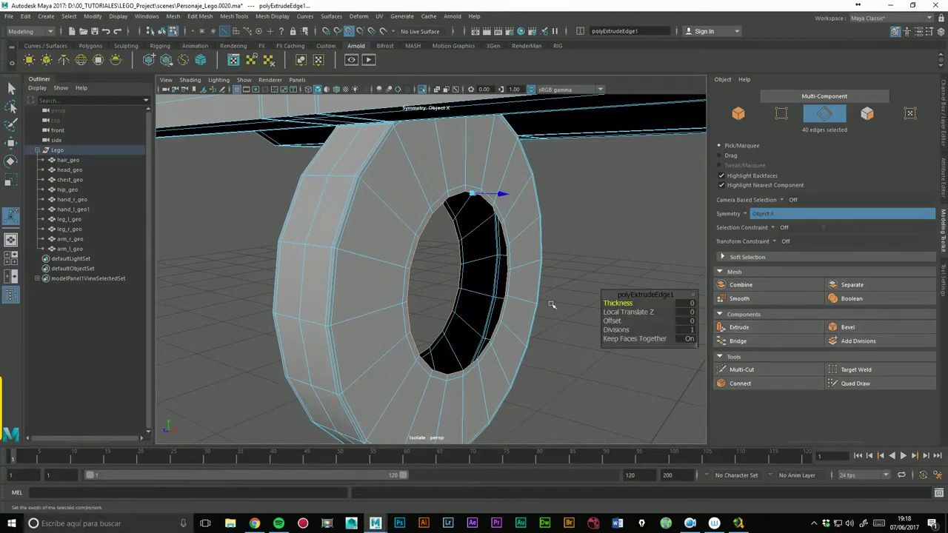
{"action": "middle_click_drag", "start_coordinate": [630, 312], "coordinate": [599, 272]}
{"action": "middle_click_drag", "start_coordinate": [614, 312], "coordinate": [618, 312]}
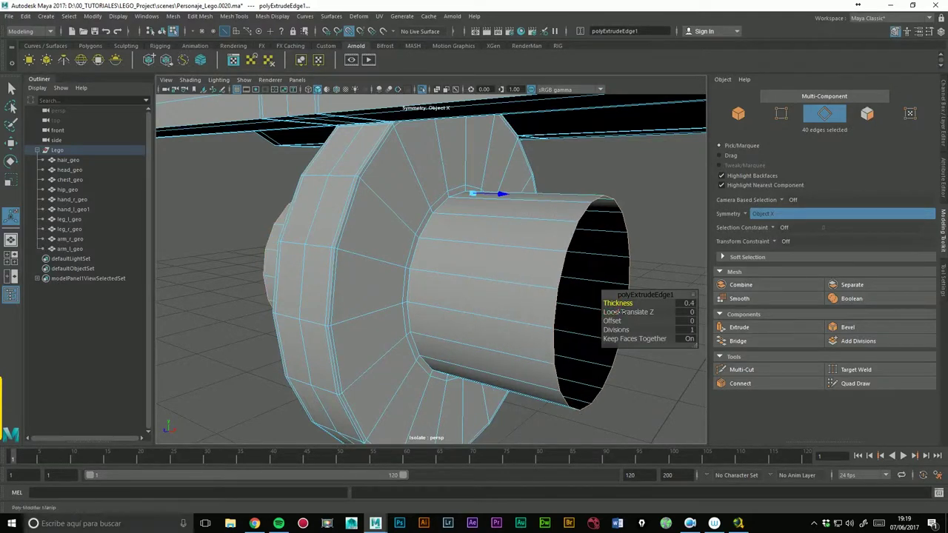
{"action": "right_click_drag", "start_coordinate": [642, 258], "coordinate": [546, 290], "text": "alt"}
{"action": "mouse_move", "coordinate": [546, 289]}
{"action": "left_mouse_down", "text": "alt"}
{"action": "mouse_move", "coordinate": [582, 290]}
{"action": "mouse_move", "coordinate": [567, 290]}
{"action": "mouse_move", "coordinate": [589, 267]}
{"action": "left_mouse_up", "text": "alt"}
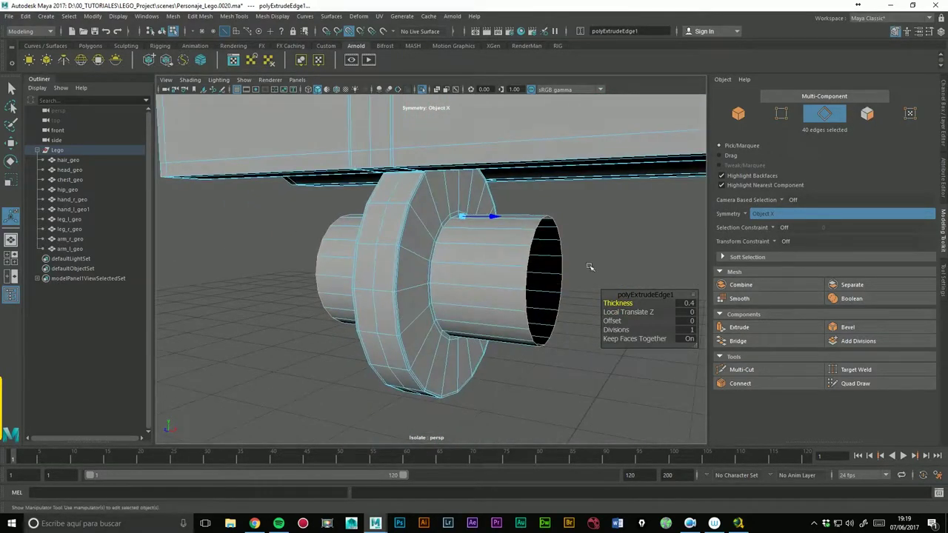
{"action": "right_click_drag", "start_coordinate": [571, 256], "coordinate": [640, 263], "text": "alt"}
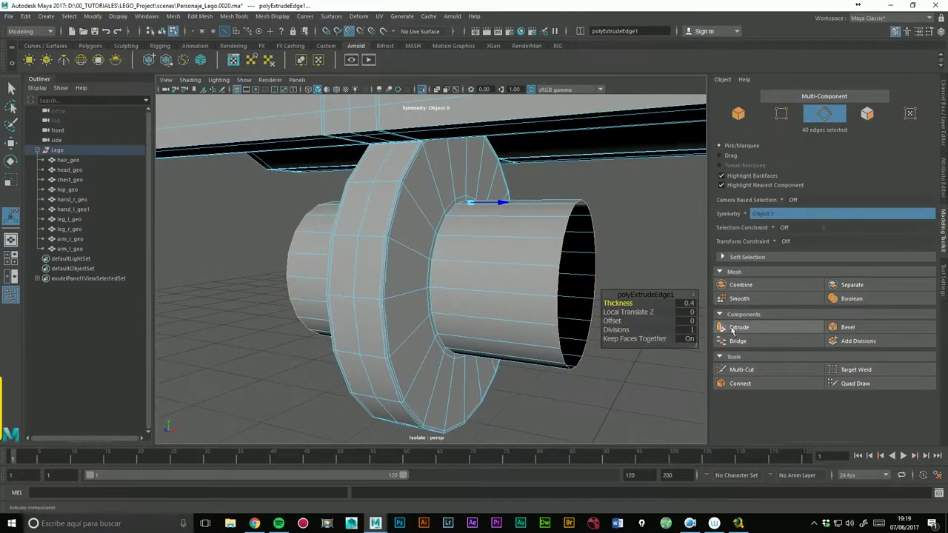
{"action": "left_click_drag", "start_coordinate": [641, 263], "coordinate": [620, 251], "text": "alt"}
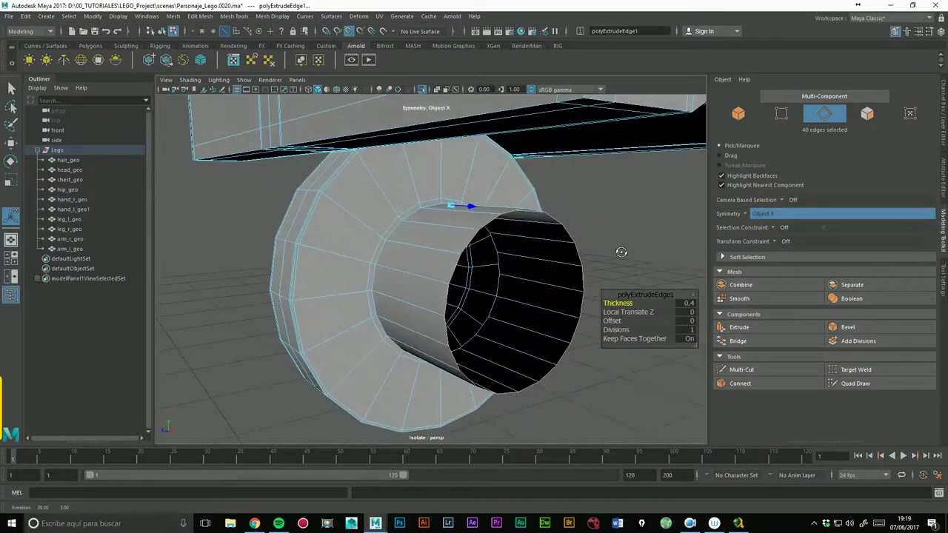
Step: Extrude the tube's end again with Local Translate Z -0.2 to fold it inward
{"action": "left_click", "coordinate": [739, 328]}
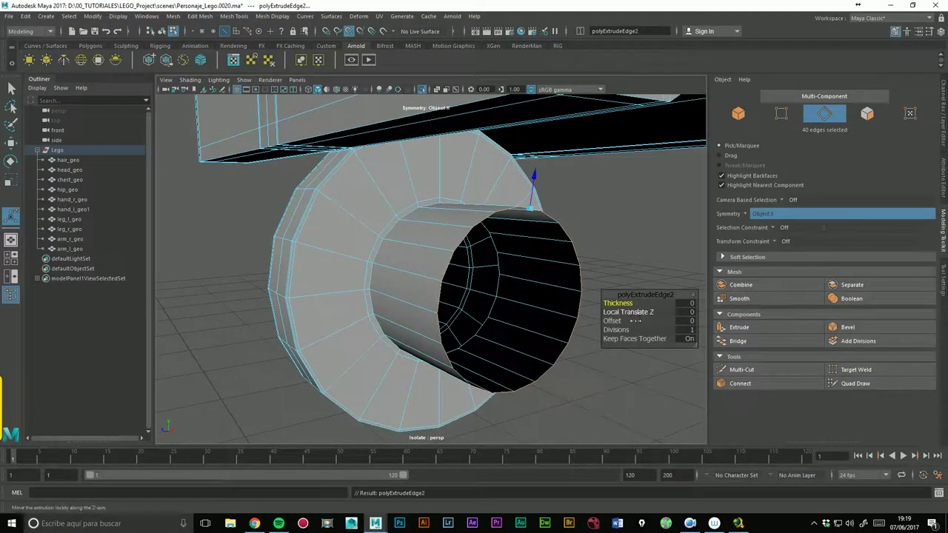
{"action": "left_click_drag", "start_coordinate": [628, 312], "coordinate": [611, 321]}
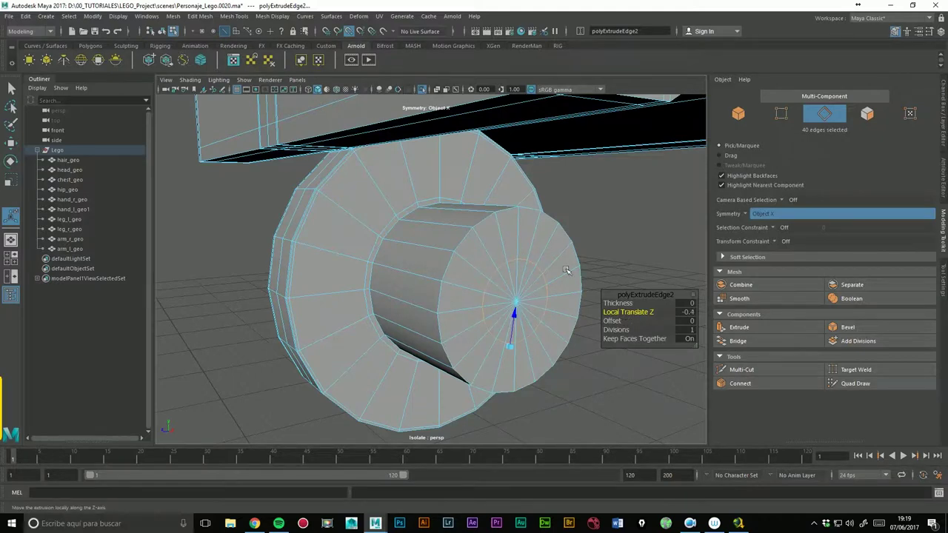
{"action": "right_click_drag", "start_coordinate": [566, 270], "coordinate": [689, 269], "text": "alt"}
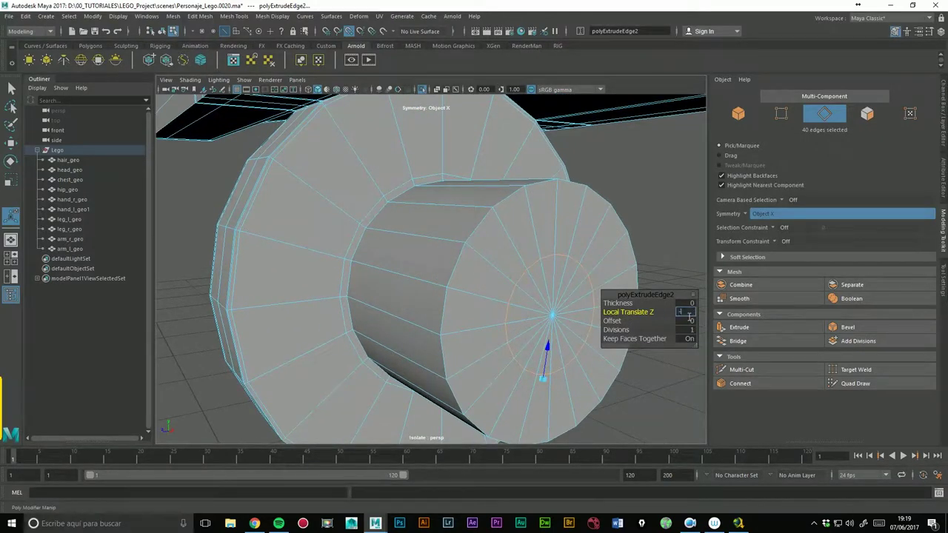
{"action": "type", "text": "0.2"}
{"action": "key", "text": "Return"}
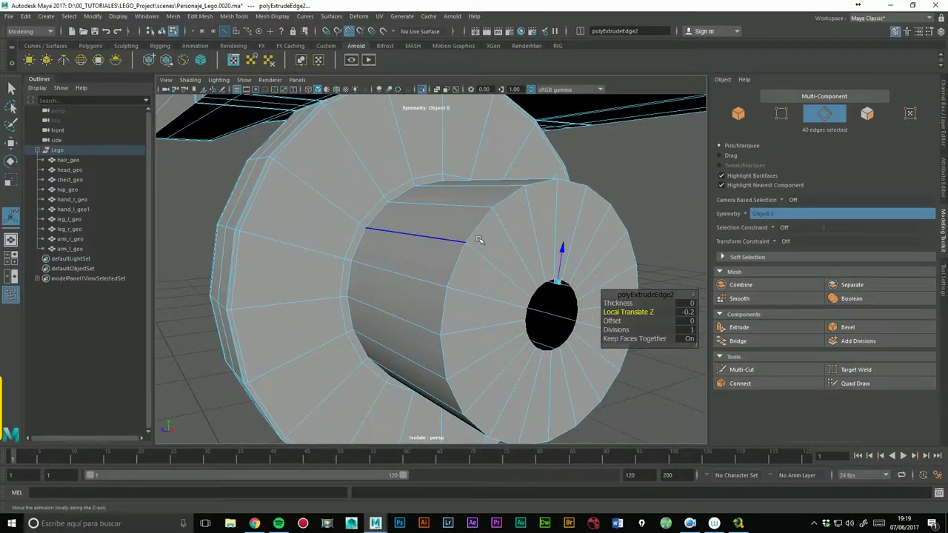
{"action": "right_click_drag", "start_coordinate": [433, 200], "coordinate": [615, 200], "text": "alt"}
{"action": "left_click_drag", "start_coordinate": [482, 171], "coordinate": [445, 200], "text": "alt"}
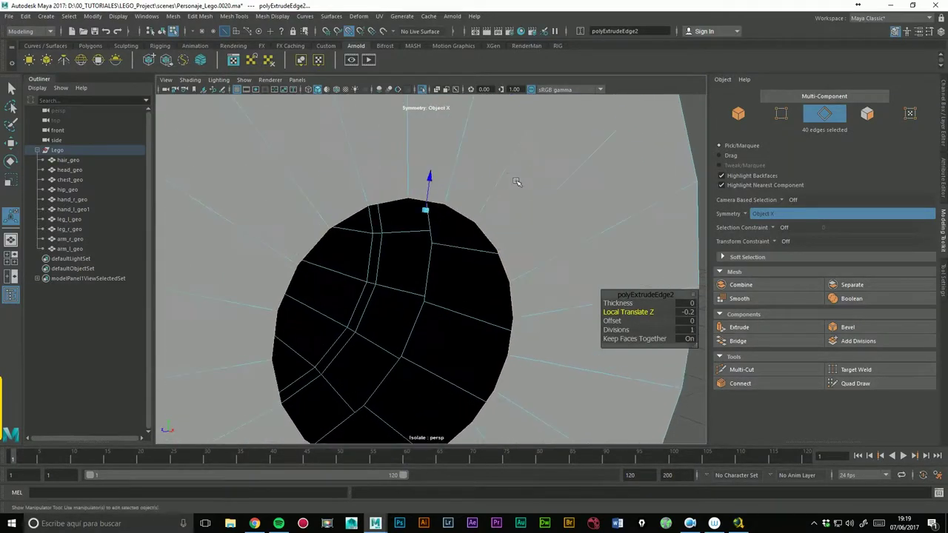
Step: Select matching rim edges across the hole and bridge them
{"action": "left_click", "coordinate": [406, 185]}
{"action": "mouse_move", "coordinate": [516, 222]}
{"action": "left_mouse_down", "text": "alt"}
{"action": "mouse_move", "coordinate": [450, 194]}
{"action": "mouse_move", "coordinate": [439, 377]}
{"action": "left_mouse_up", "text": "alt"}
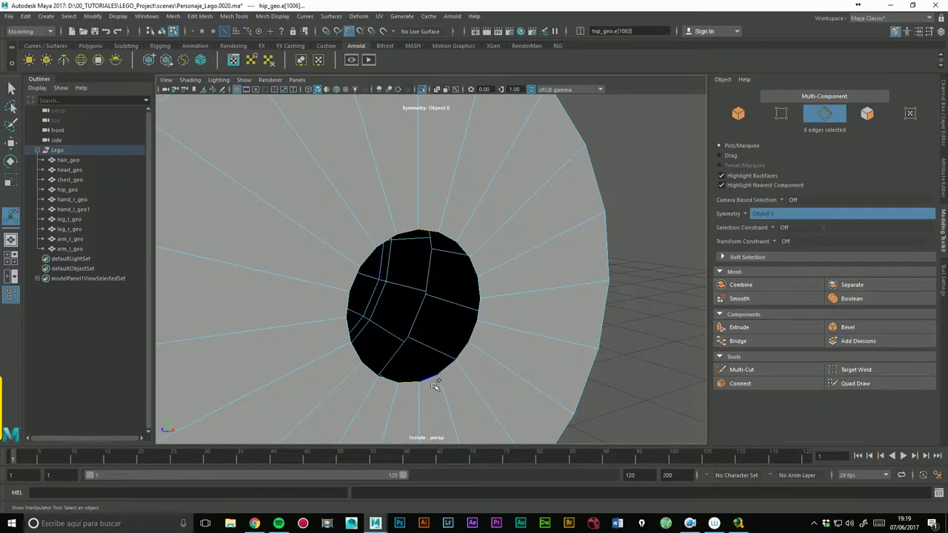
{"action": "left_click", "coordinate": [391, 241], "text": "shift"}
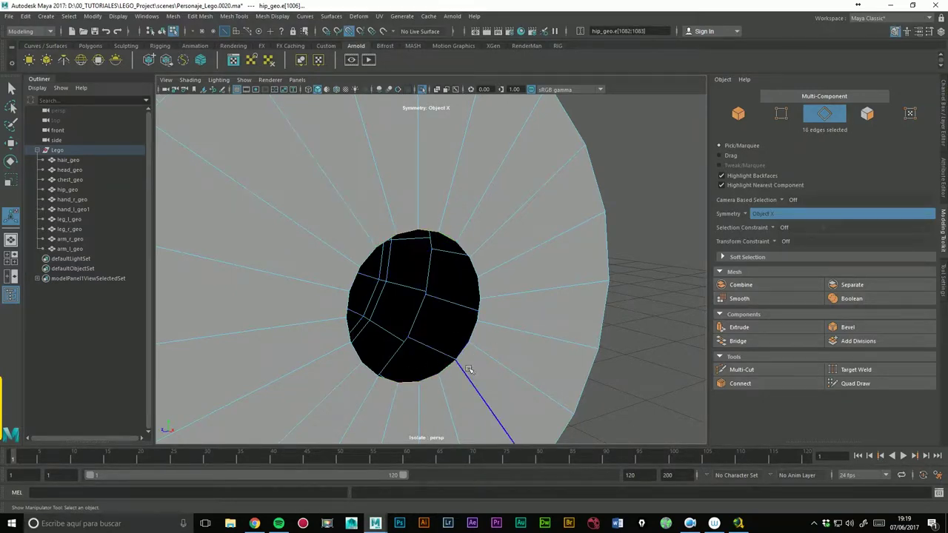
{"action": "left_click", "coordinate": [746, 345]}
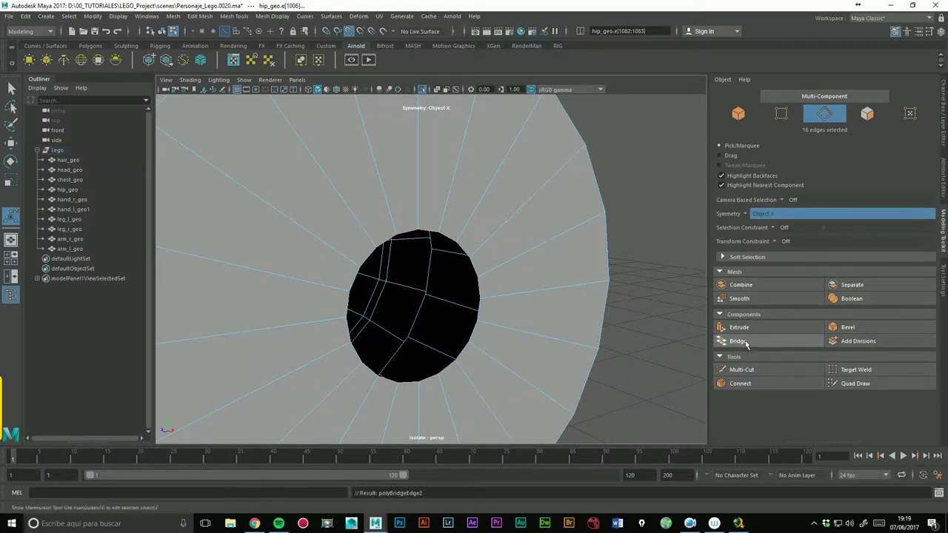
{"action": "middle_click_drag", "start_coordinate": [555, 282], "coordinate": [563, 274]}
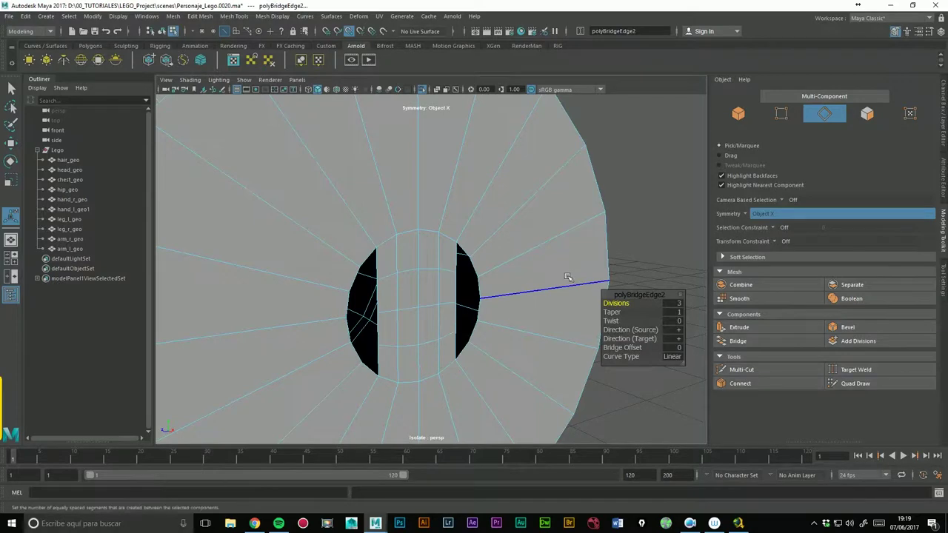
{"action": "left_click", "coordinate": [355, 281]}
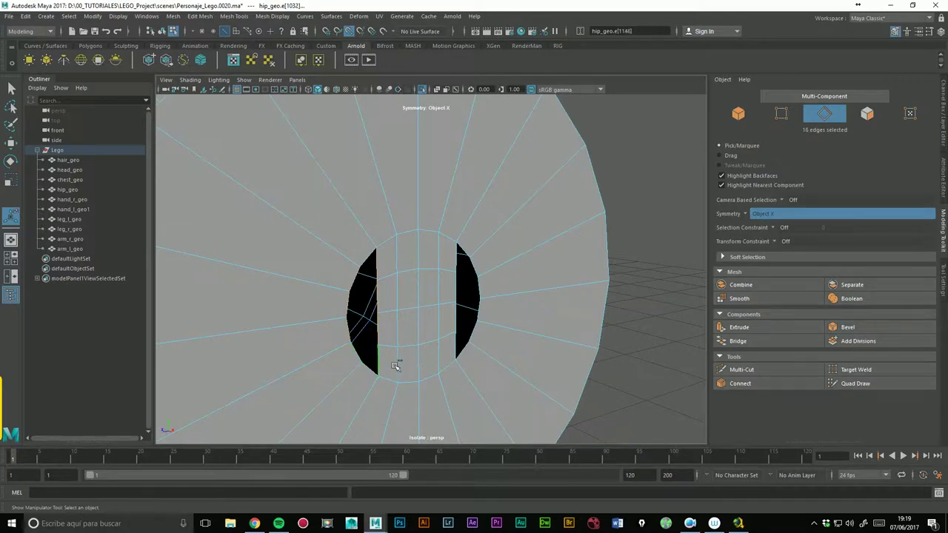
Step: Bridge the remaining border edges around the hole and inspect the hinge cylinder
{"action": "left_click", "coordinate": [738, 341]}
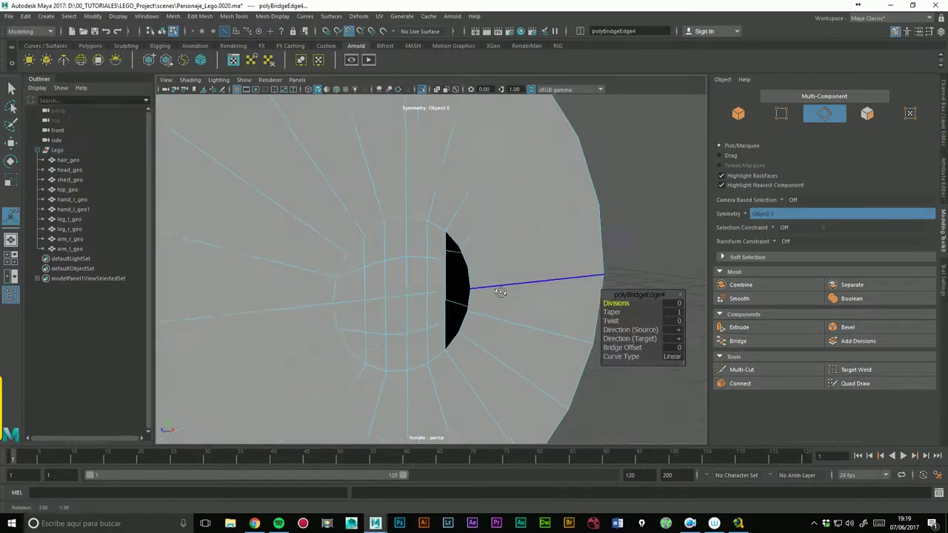
{"action": "left_click_drag", "start_coordinate": [501, 292], "coordinate": [289, 237], "text": "alt"}
{"action": "left_click", "coordinate": [270, 223]}
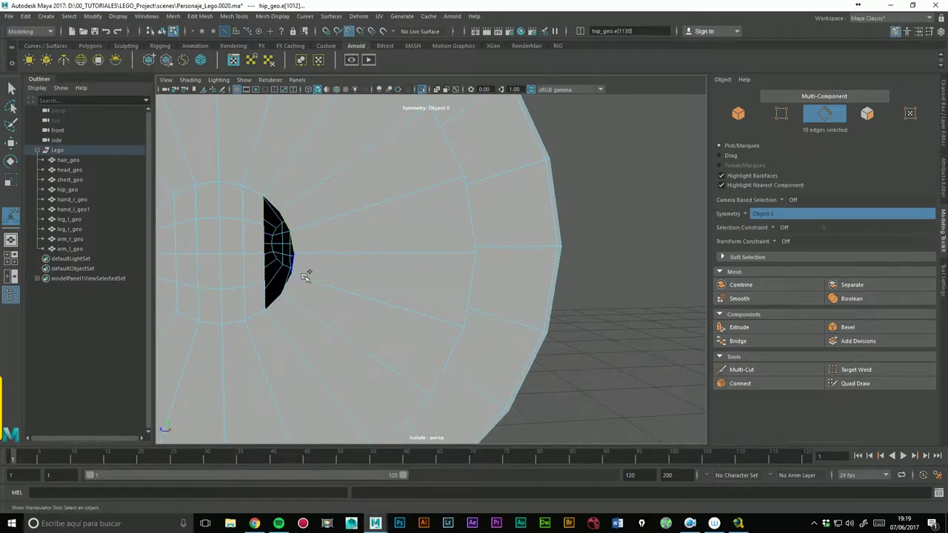
{"action": "left_click", "coordinate": [265, 304], "text": "shift"}
{"action": "left_click", "coordinate": [737, 341]}
{"action": "mouse_move", "coordinate": [518, 241]}
{"action": "left_mouse_down", "text": "alt"}
{"action": "mouse_move", "coordinate": [497, 247]}
{"action": "mouse_move", "coordinate": [461, 282]}
{"action": "mouse_move", "coordinate": [367, 284]}
{"action": "left_mouse_up", "text": "alt"}
{"action": "mouse_move", "coordinate": [367, 284]}
{"action": "right_mouse_down", "text": "alt"}
{"action": "mouse_move", "coordinate": [499, 232]}
{"action": "mouse_move", "coordinate": [548, 237]}
{"action": "right_mouse_up", "text": "alt"}
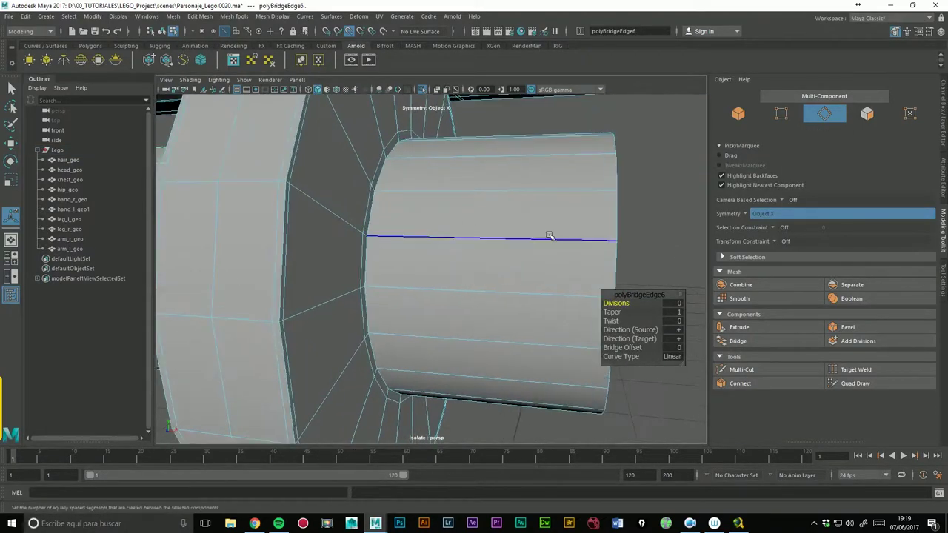
{"action": "left_click", "coordinate": [741, 369]}
Step: Insert an edge loop around the hinge cylinder and toggle smooth mesh preview
{"action": "left_click", "coordinate": [385, 197], "text": "ctrl"}
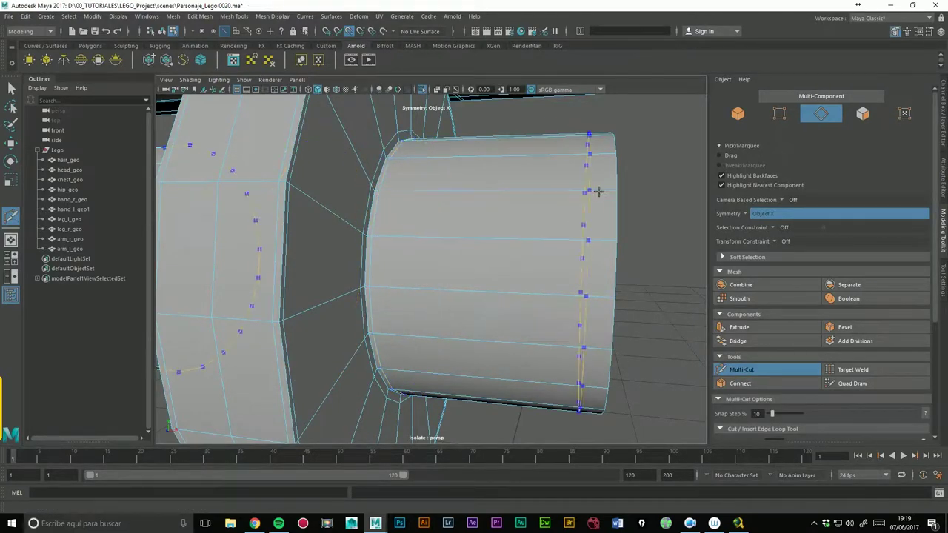
{"action": "mouse_move", "coordinate": [616, 194]}
{"action": "left_mouse_down", "text": "alt"}
{"action": "mouse_move", "coordinate": [603, 212]}
{"action": "mouse_move", "coordinate": [402, 186]}
{"action": "left_mouse_up", "text": "alt"}
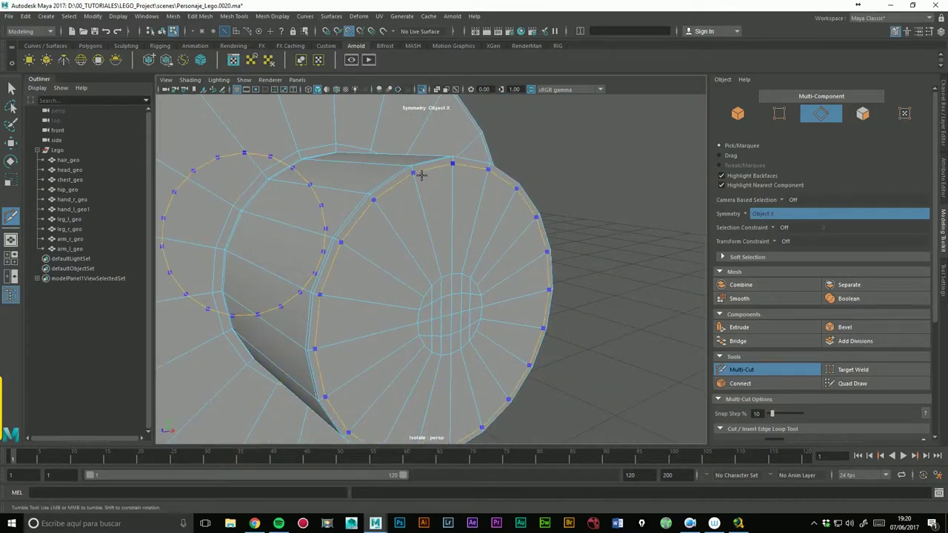
{"action": "mouse_move", "coordinate": [419, 170]}
{"action": "right_mouse_down", "text": "alt"}
{"action": "mouse_move", "coordinate": [354, 157]}
{"action": "mouse_move", "coordinate": [508, 152]}
{"action": "mouse_move", "coordinate": [531, 167]}
{"action": "right_mouse_up", "text": "alt"}
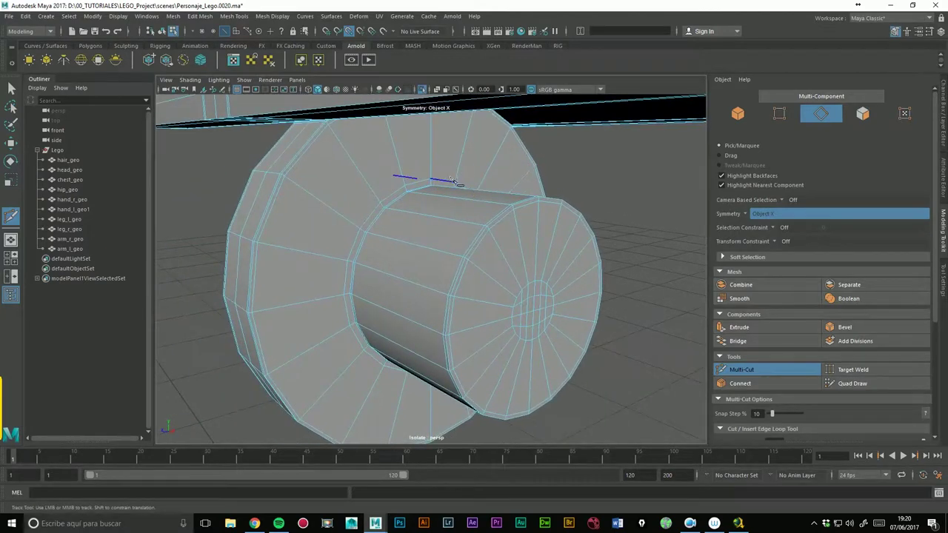
{"action": "key", "text": "3"}
{"action": "mouse_move", "coordinate": [573, 176]}
{"action": "left_mouse_down", "text": "alt"}
{"action": "mouse_move", "coordinate": [411, 226]}
{"action": "mouse_move", "coordinate": [465, 316]}
{"action": "mouse_move", "coordinate": [521, 317]}
{"action": "left_mouse_up", "text": "alt"}
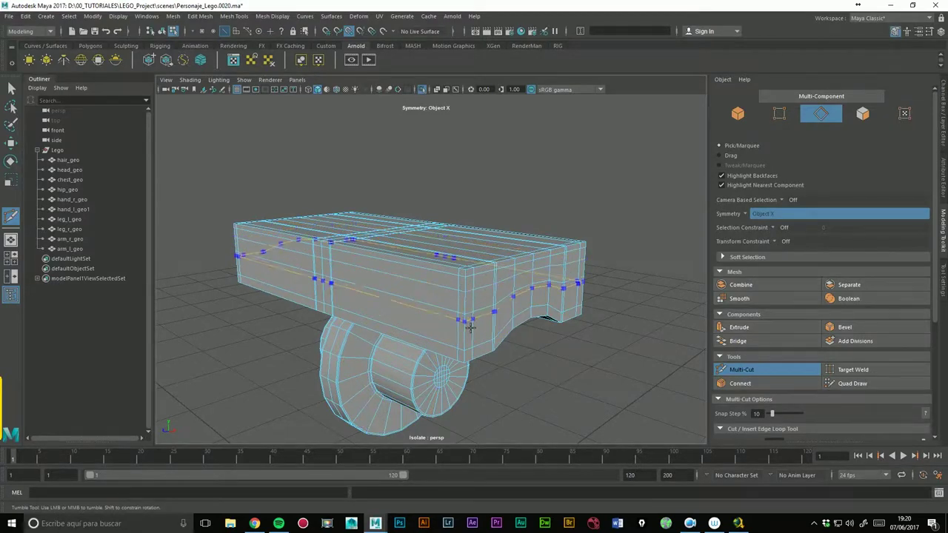
{"action": "left_click_drag", "start_coordinate": [466, 337], "coordinate": [444, 286], "text": "alt"}
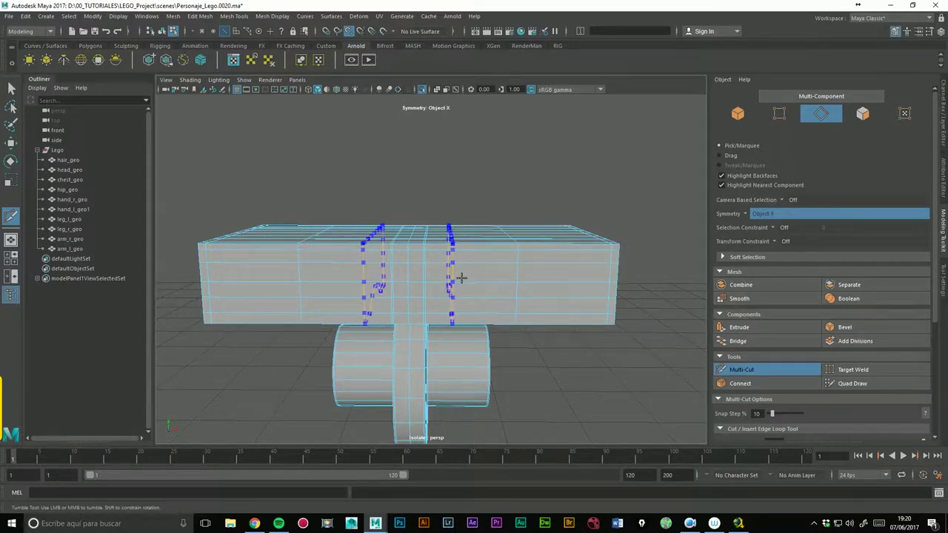
Step: Cut one horizontal and two vertical edge loops through the hip block
{"action": "left_click", "coordinate": [511, 281], "text": "ctrl"}
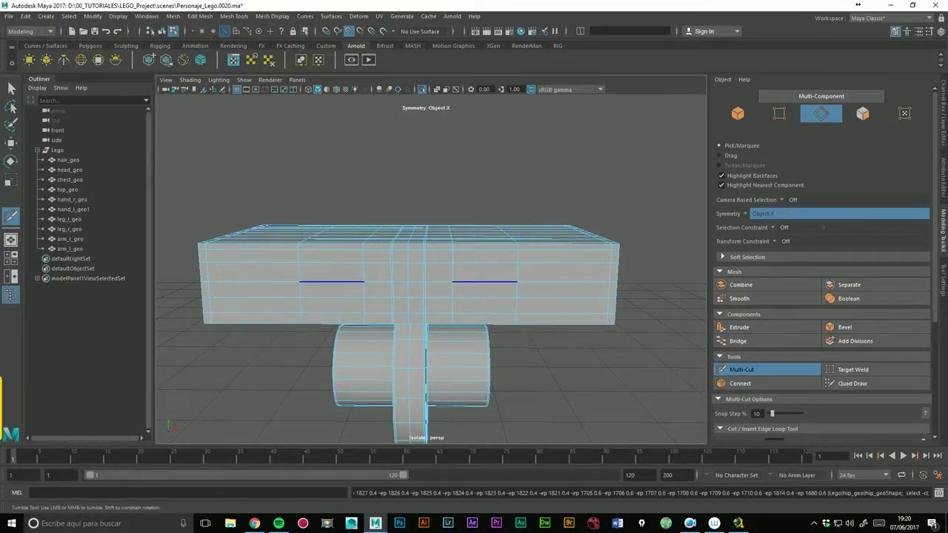
{"action": "key", "text": "ctrl+c"}
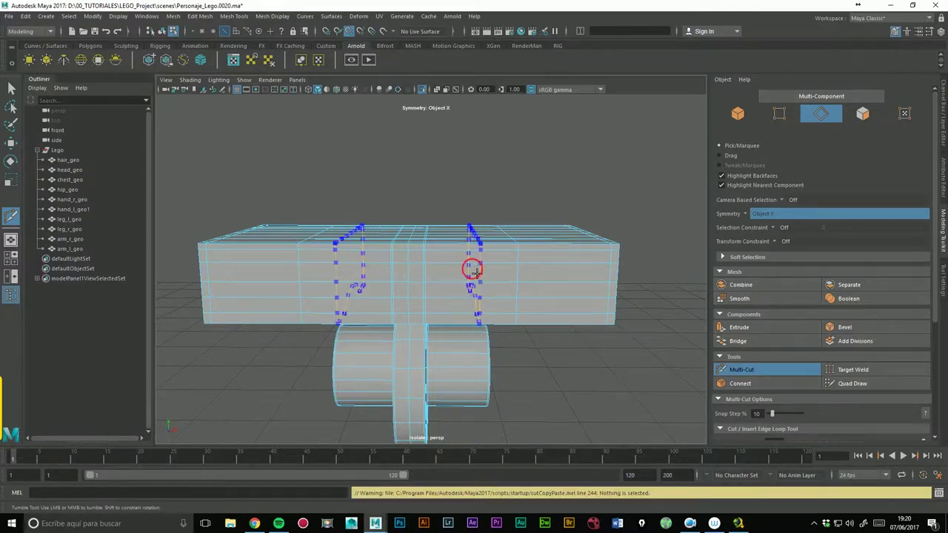
{"action": "mouse_move", "coordinate": [473, 270]}
{"action": "left_mouse_down", "text": "alt"}
{"action": "mouse_move", "coordinate": [459, 261]}
{"action": "mouse_move", "coordinate": [574, 268]}
{"action": "mouse_move", "coordinate": [548, 272]}
{"action": "left_mouse_up", "text": "alt"}
{"action": "left_click", "coordinate": [459, 260], "text": "ctrl"}
{"action": "left_click", "coordinate": [549, 272], "text": "ctrl"}
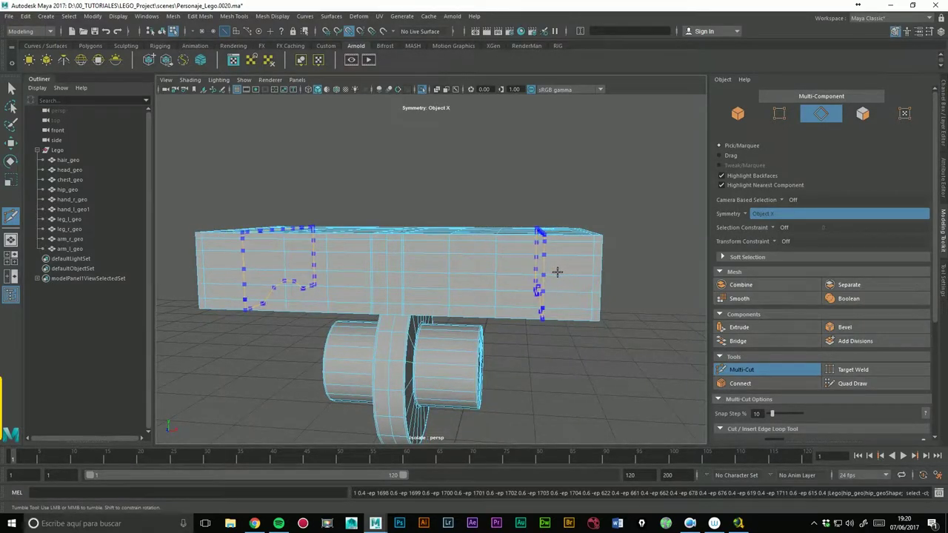
{"action": "left_click", "coordinate": [641, 311]}
Step: Orbit around the hip block and cylinder to inspect the new topology
{"action": "left_click_drag", "start_coordinate": [641, 311], "coordinate": [592, 293], "text": "alt"}
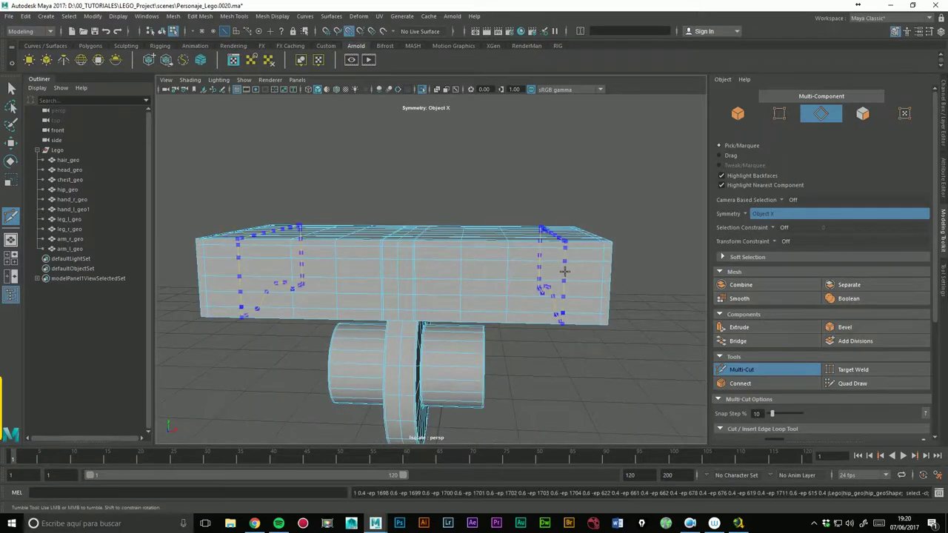
{"action": "mouse_move", "coordinate": [592, 345]}
{"action": "left_mouse_down", "text": "alt"}
{"action": "mouse_move", "coordinate": [676, 353]}
{"action": "mouse_move", "coordinate": [573, 264]}
{"action": "left_mouse_up", "text": "alt"}
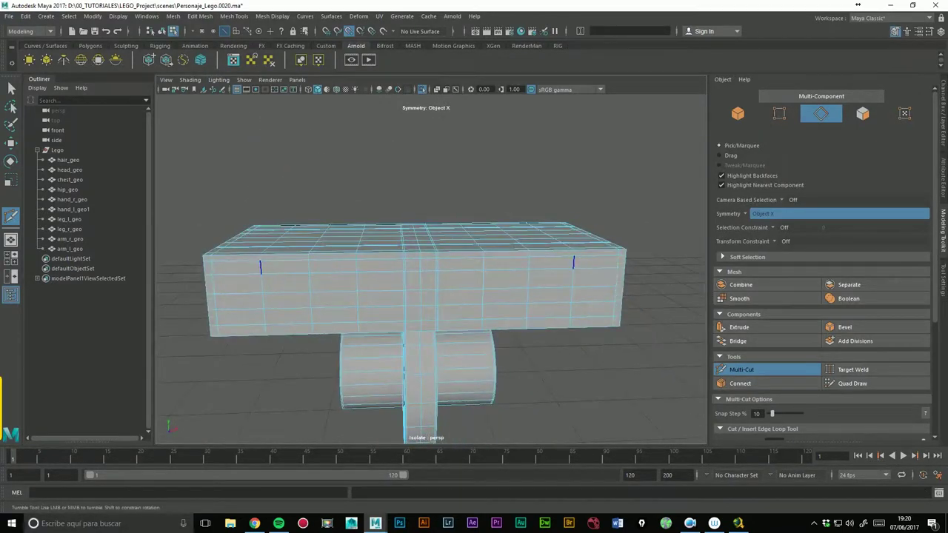
{"action": "mouse_move", "coordinate": [622, 203]}
{"action": "left_mouse_down", "text": "alt"}
{"action": "mouse_move", "coordinate": [559, 324]}
{"action": "mouse_move", "coordinate": [571, 201]}
{"action": "mouse_move", "coordinate": [461, 317]}
{"action": "mouse_move", "coordinate": [536, 345]}
{"action": "mouse_move", "coordinate": [511, 293]}
{"action": "left_mouse_up", "text": "alt"}
{"action": "right_click_drag", "start_coordinate": [514, 256], "coordinate": [588, 242], "text": "alt"}
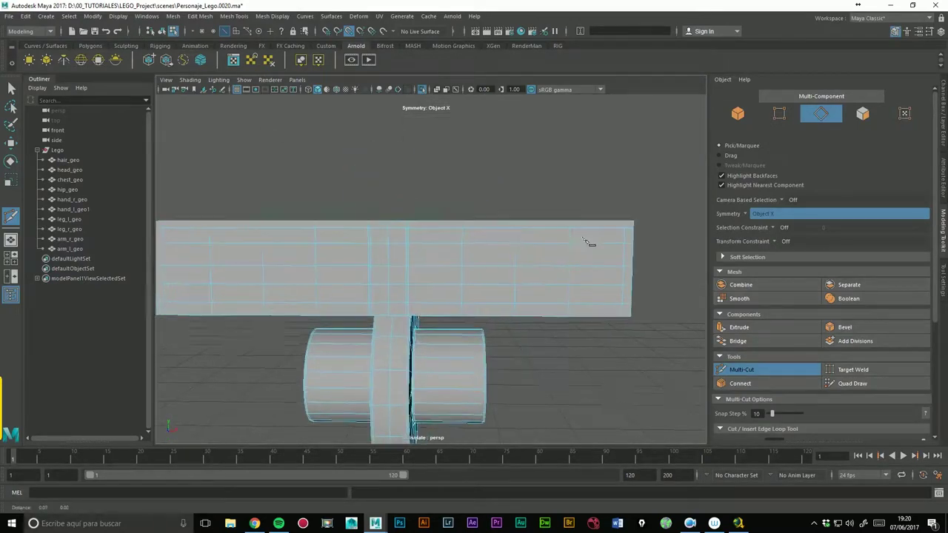
{"action": "left_click_drag", "start_coordinate": [589, 243], "coordinate": [431, 274], "text": "alt"}
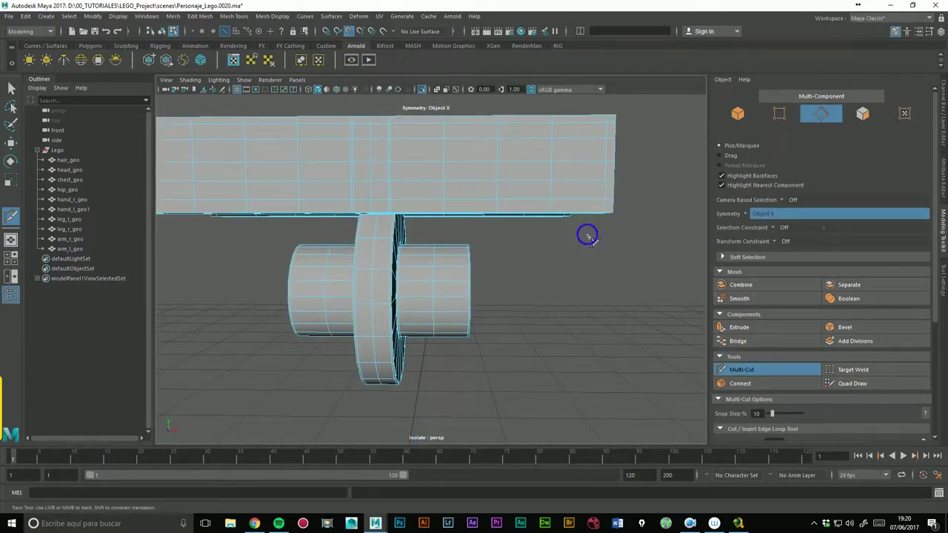
{"action": "right_click_drag", "start_coordinate": [588, 232], "coordinate": [493, 279], "text": "alt"}
{"action": "mouse_move", "coordinate": [493, 279]}
{"action": "left_mouse_down", "text": "alt"}
{"action": "mouse_move", "coordinate": [493, 294]}
{"action": "mouse_move", "coordinate": [484, 293]}
{"action": "left_mouse_up", "text": "alt"}
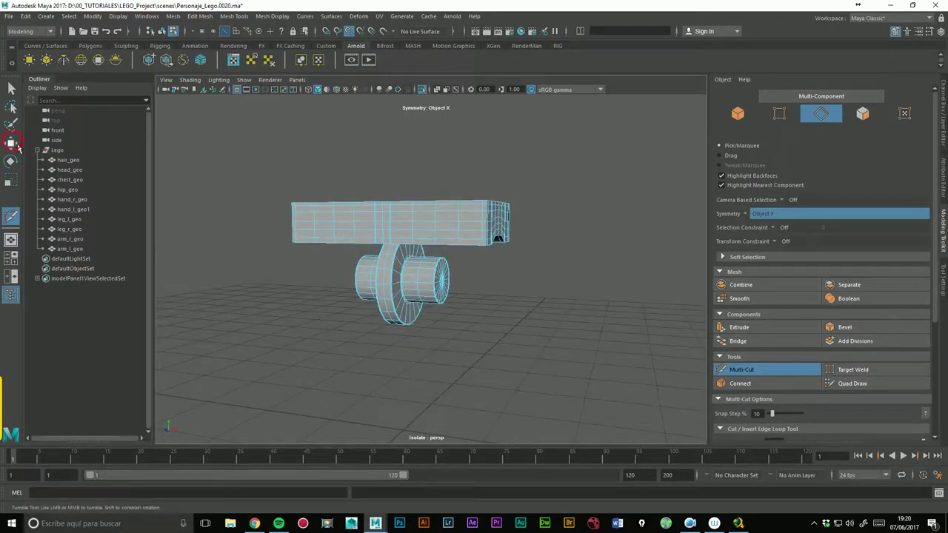
Step: Return to object selection and turn off Isolate Select to show the whole minifigure
{"action": "left_click", "coordinate": [12, 142]}
{"action": "right_click_drag", "start_coordinate": [381, 213], "coordinate": [444, 206]}
{"action": "left_click", "coordinate": [393, 225]}
{"action": "left_click", "coordinate": [25, 15]}
{"action": "mouse_move", "coordinate": [53, 133]}
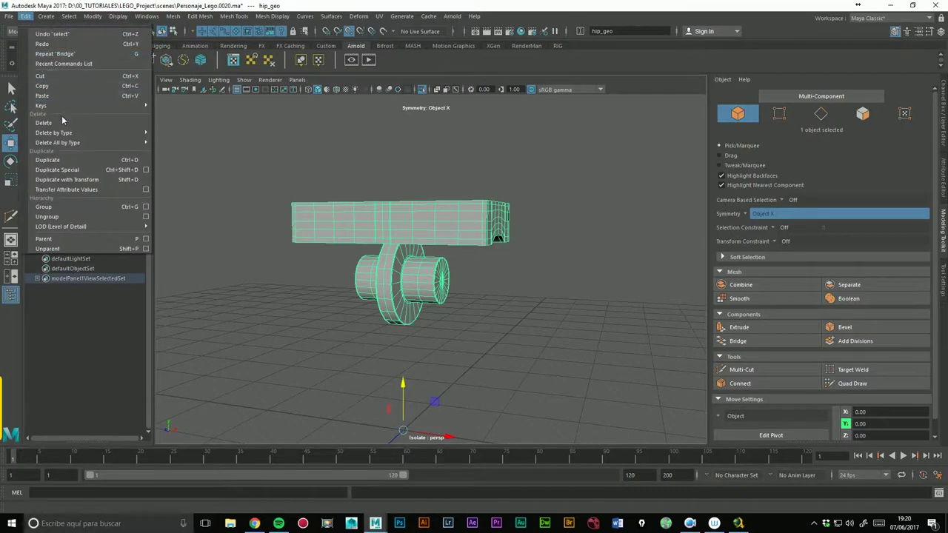
{"action": "left_click", "coordinate": [194, 154]}
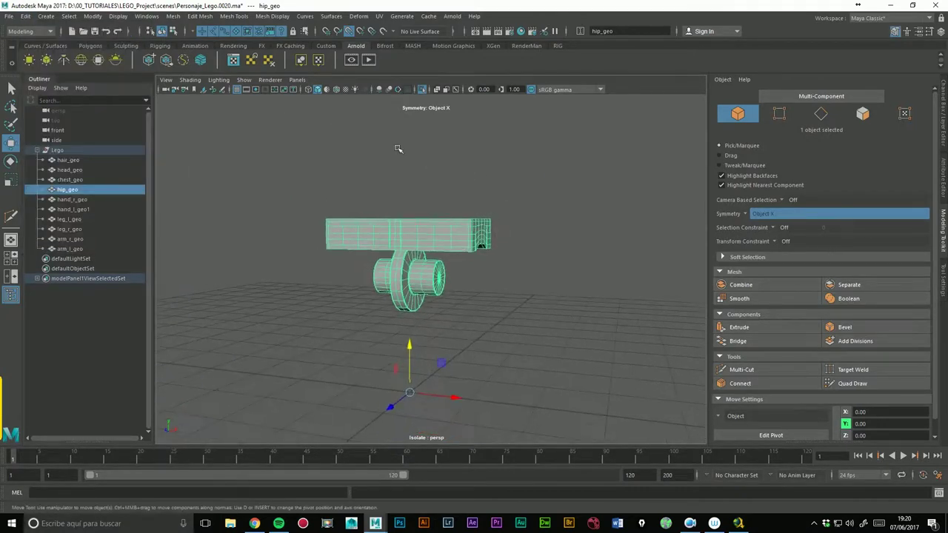
{"action": "left_click", "coordinate": [421, 89]}
Step: Select leg_l_geo and unparent it from the Lego group with Shift+P
{"action": "left_click", "coordinate": [437, 289]}
{"action": "mouse_move", "coordinate": [439, 291]}
{"action": "left_mouse_down", "text": "alt"}
{"action": "mouse_move", "coordinate": [556, 317]}
{"action": "mouse_move", "coordinate": [444, 317]}
{"action": "mouse_move", "coordinate": [466, 321]}
{"action": "mouse_move", "coordinate": [455, 319]}
{"action": "left_mouse_up", "text": "alt"}
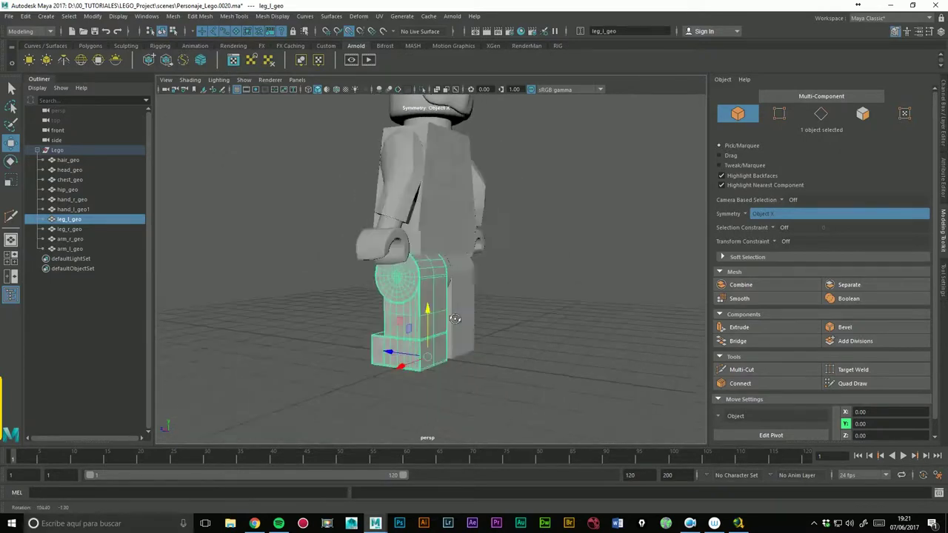
{"action": "right_click_drag", "start_coordinate": [455, 318], "coordinate": [472, 301], "text": "alt"}
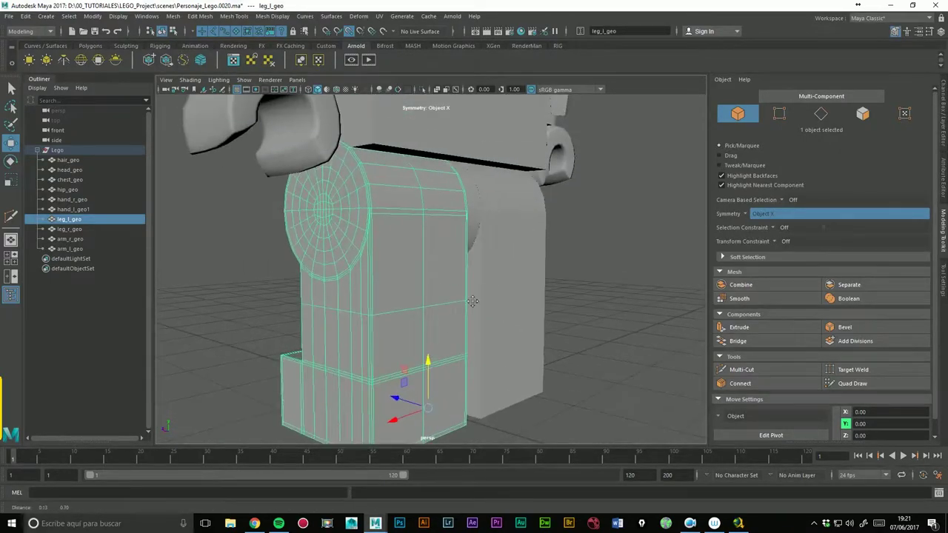
{"action": "mouse_move", "coordinate": [584, 337]}
{"action": "left_mouse_down", "text": "alt"}
{"action": "mouse_move", "coordinate": [613, 277]}
{"action": "mouse_move", "coordinate": [410, 228]}
{"action": "left_mouse_up", "text": "alt"}
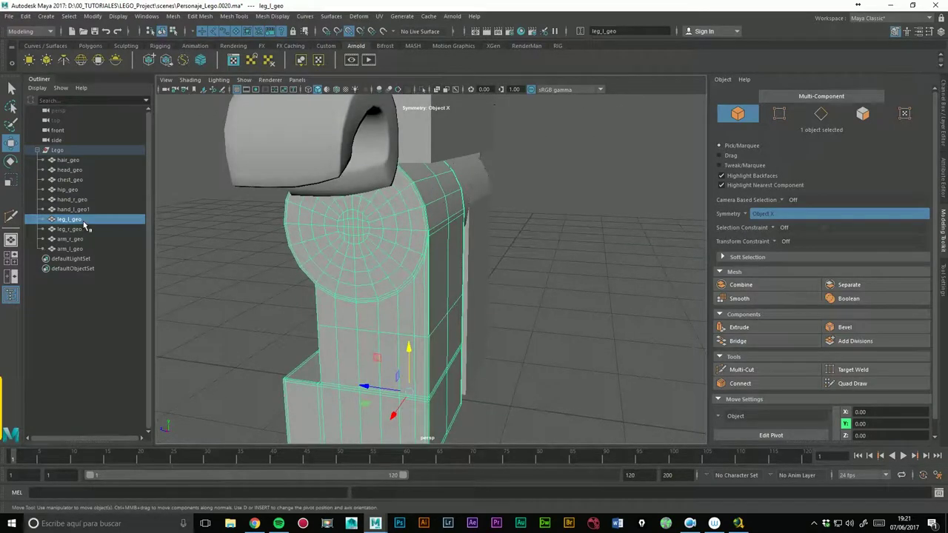
{"action": "key", "text": "shift+p"}
Step: Hide the Lego group so only the left leg stays visible
{"action": "left_click", "coordinate": [58, 152]}
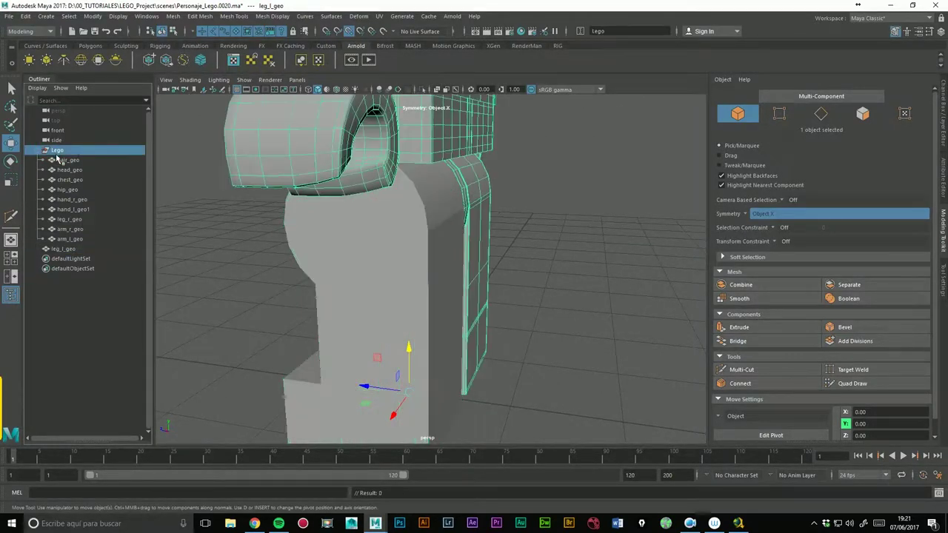
{"action": "key", "text": "h"}
{"action": "scroll", "coordinate": [496, 264], "scroll_direction": "down", "scroll_amount": 2}
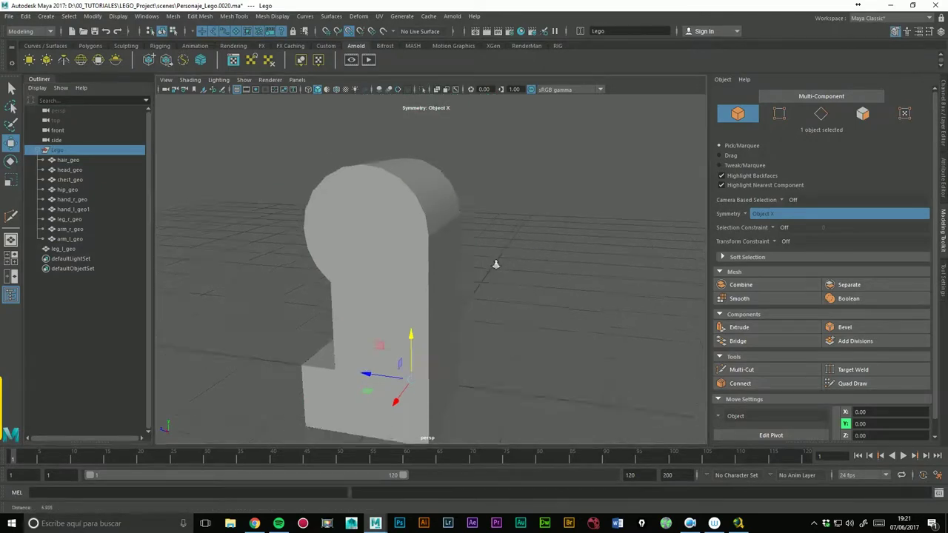
{"action": "scroll", "coordinate": [495, 265], "scroll_direction": "down", "scroll_amount": 2}
{"action": "mouse_move", "coordinate": [512, 245]}
{"action": "left_mouse_down", "text": "alt"}
{"action": "mouse_move", "coordinate": [533, 256]}
{"action": "mouse_move", "coordinate": [477, 252]}
{"action": "mouse_move", "coordinate": [562, 265]}
{"action": "mouse_move", "coordinate": [395, 342]}
{"action": "mouse_move", "coordinate": [526, 321]}
{"action": "mouse_move", "coordinate": [459, 305]}
{"action": "left_mouse_up", "text": "alt"}
{"action": "left_click", "coordinate": [538, 256]}
Step: Select leg_l_geo in edge mode and pick a horizontal edge loop around it
{"action": "left_click", "coordinate": [459, 305]}
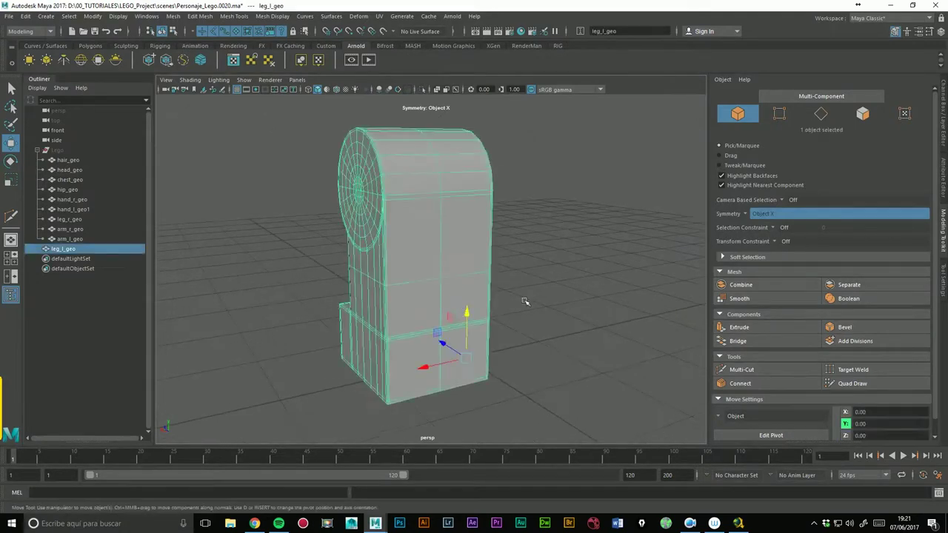
{"action": "mouse_move", "coordinate": [566, 271]}
{"action": "left_mouse_down", "text": "alt"}
{"action": "mouse_move", "coordinate": [545, 296]}
{"action": "mouse_move", "coordinate": [662, 307]}
{"action": "mouse_move", "coordinate": [535, 298]}
{"action": "mouse_move", "coordinate": [471, 263]}
{"action": "left_mouse_up", "text": "alt"}
{"action": "right_click_drag", "start_coordinate": [457, 237], "coordinate": [455, 210]}
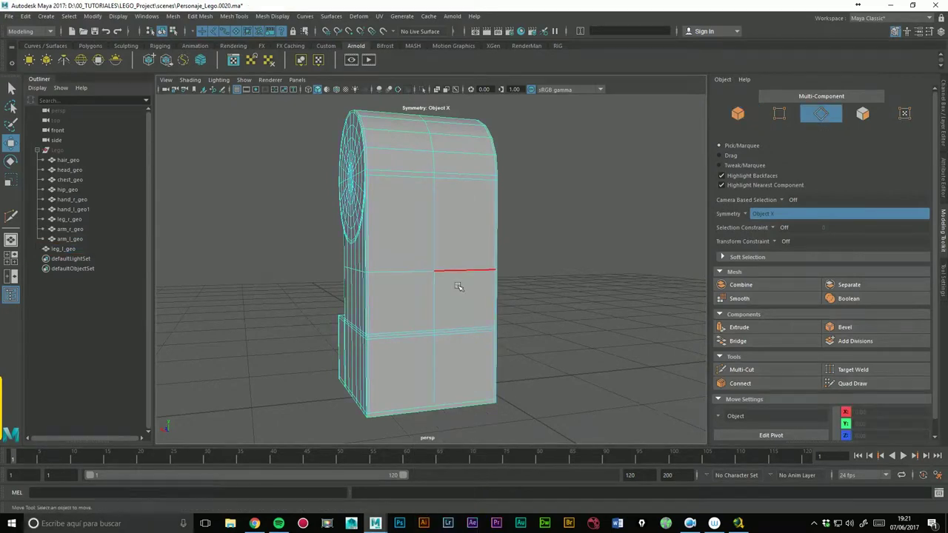
{"action": "double_click", "coordinate": [461, 276]}
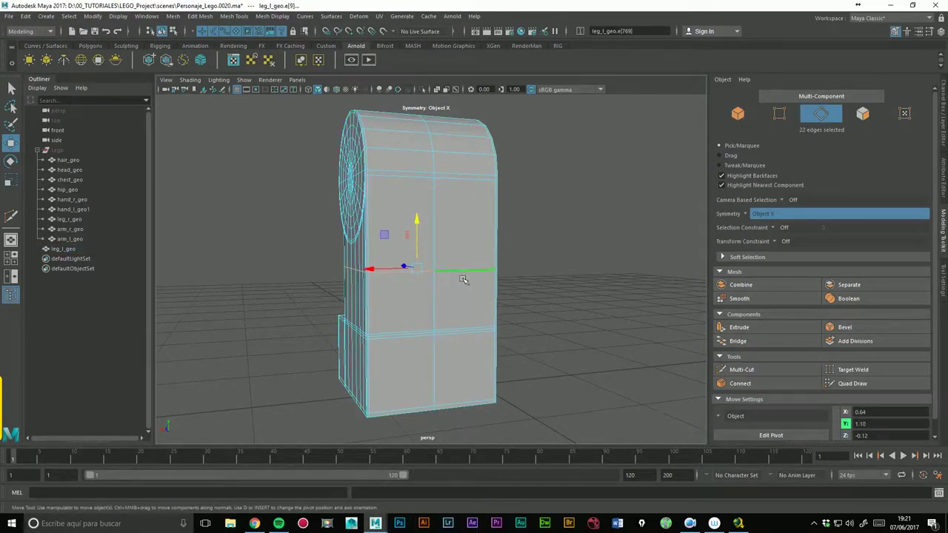
Step: Delete three horizontal edge loops from the left leg
{"action": "key", "text": "Delete"}
{"action": "left_click_drag", "start_coordinate": [483, 307], "coordinate": [454, 199], "text": "alt"}
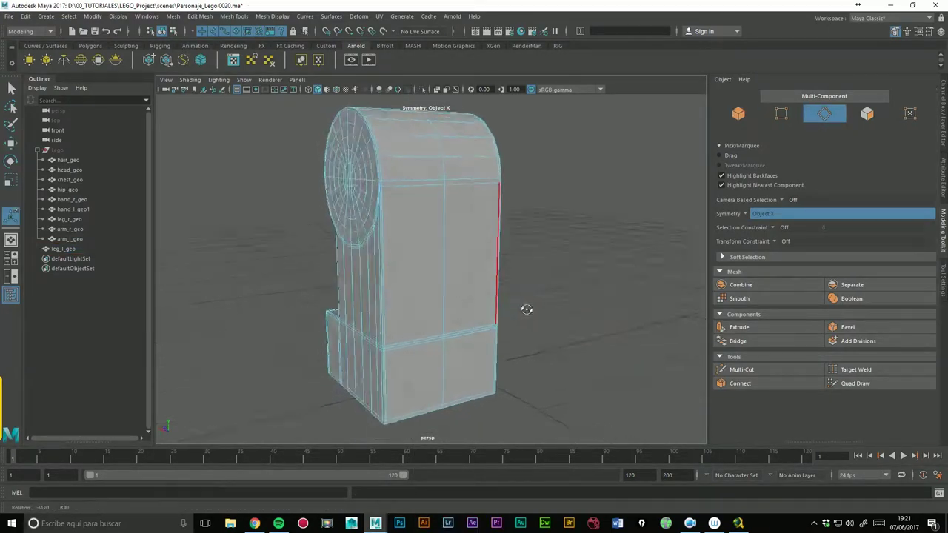
{"action": "double_click", "coordinate": [465, 195]}
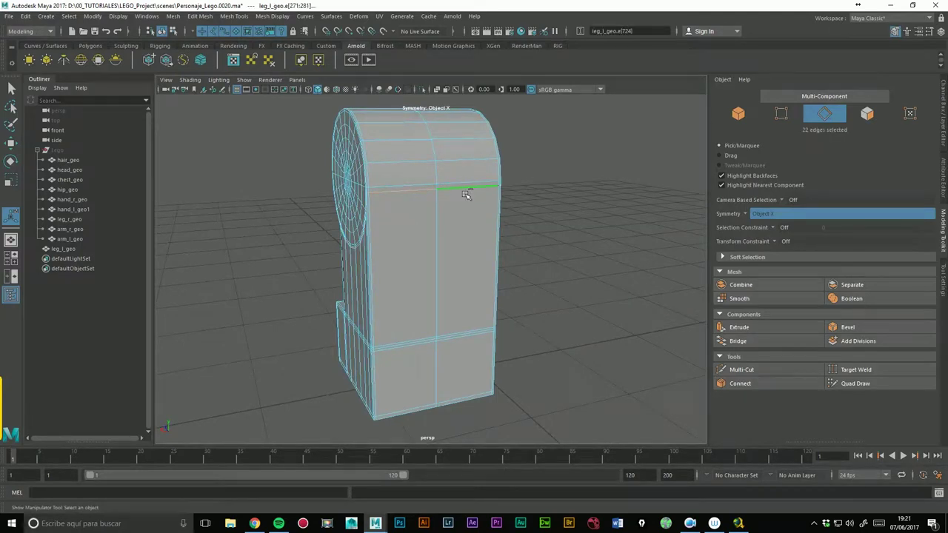
{"action": "key", "text": "Delete"}
{"action": "mouse_move", "coordinate": [405, 291]}
{"action": "left_mouse_down", "text": "alt"}
{"action": "mouse_move", "coordinate": [544, 288]}
{"action": "mouse_move", "coordinate": [420, 289]}
{"action": "left_mouse_up", "text": "alt"}
{"action": "double_click", "coordinate": [420, 337]}
{"action": "key", "text": "Delete"}
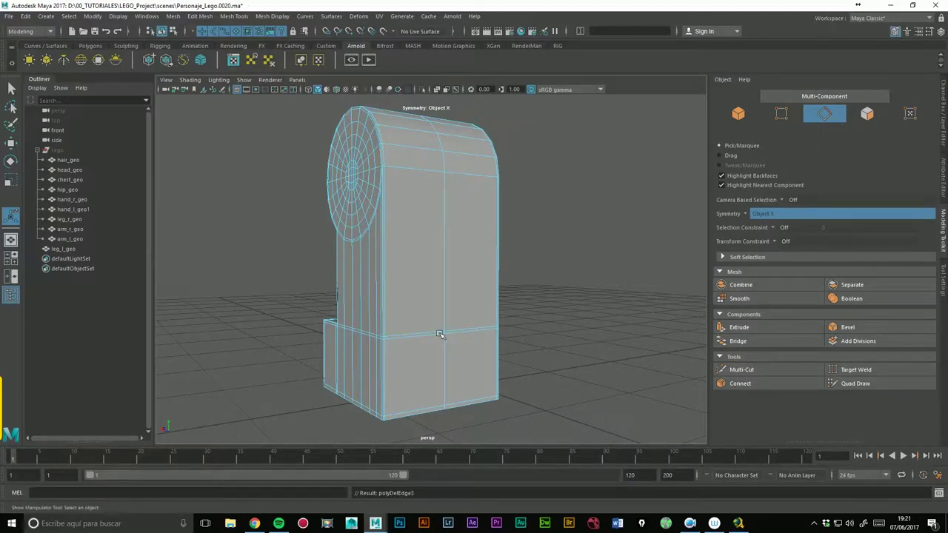
Step: Undo the last edge-loop deletion, restoring a loop just below the foot block's top edge
{"action": "mouse_move", "coordinate": [662, 259]}
{"action": "left_mouse_down", "text": "alt"}
{"action": "mouse_move", "coordinate": [700, 303]}
{"action": "mouse_move", "coordinate": [522, 296]}
{"action": "mouse_move", "coordinate": [560, 296]}
{"action": "mouse_move", "coordinate": [496, 280]}
{"action": "left_mouse_up", "text": "alt"}
{"action": "scroll", "coordinate": [469, 262], "scroll_direction": "up", "scroll_amount": 2}
{"action": "scroll", "coordinate": [530, 250], "scroll_direction": "up", "scroll_amount": 3}
{"action": "double_click", "coordinate": [475, 257]}
{"action": "key", "text": "ctrl+z"}
{"action": "scroll", "coordinate": [597, 281], "scroll_direction": "down", "scroll_amount": 2}
{"action": "scroll", "coordinate": [555, 271], "scroll_direction": "down", "scroll_amount": 2}
{"action": "mouse_move", "coordinate": [555, 271]}
{"action": "left_mouse_down", "text": "alt"}
{"action": "mouse_move", "coordinate": [540, 309]}
{"action": "mouse_move", "coordinate": [612, 312]}
{"action": "mouse_move", "coordinate": [555, 312]}
{"action": "left_mouse_up", "text": "alt"}
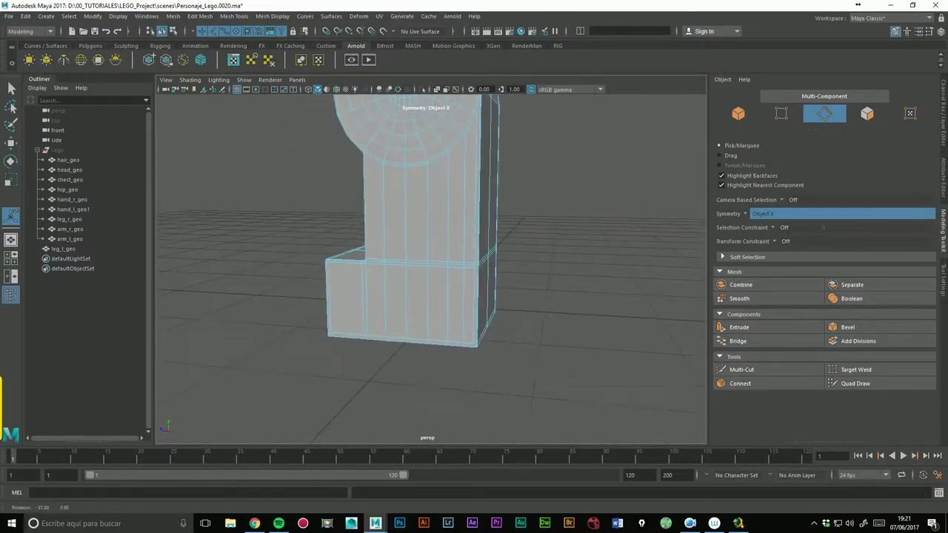
{"action": "key", "text": "ctrl+z"}
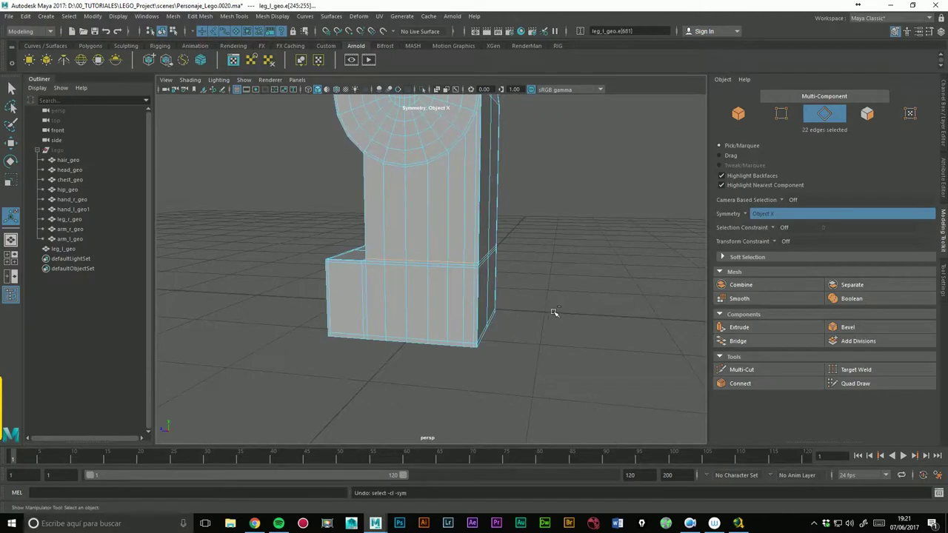
{"action": "mouse_move", "coordinate": [567, 307]}
{"action": "left_mouse_down", "text": "alt"}
{"action": "mouse_move", "coordinate": [561, 318]}
{"action": "mouse_move", "coordinate": [612, 319]}
{"action": "left_mouse_up", "text": "alt"}
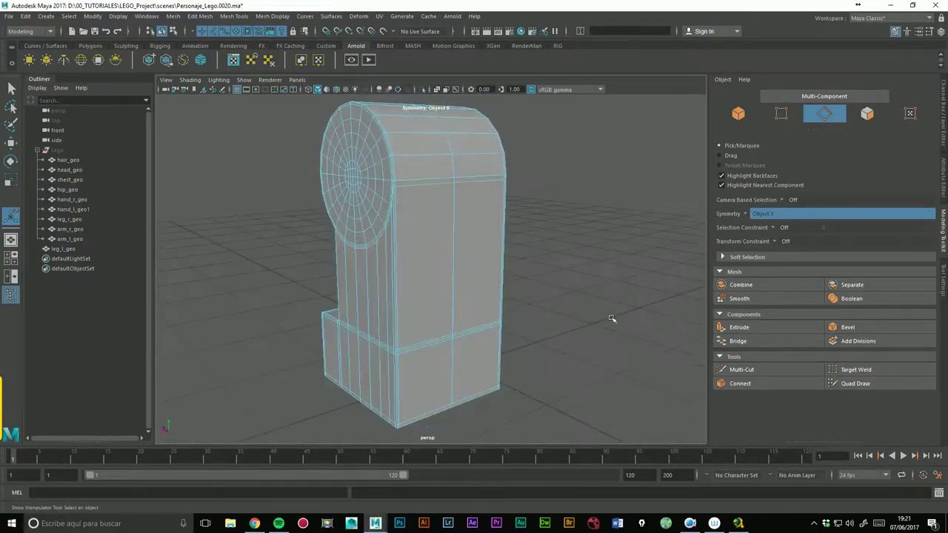
Step: Create a polygon cylinder (Radius 1, Height 2, 20 axis subdivisions) beside the leg
{"action": "left_click", "coordinate": [49, 18]}
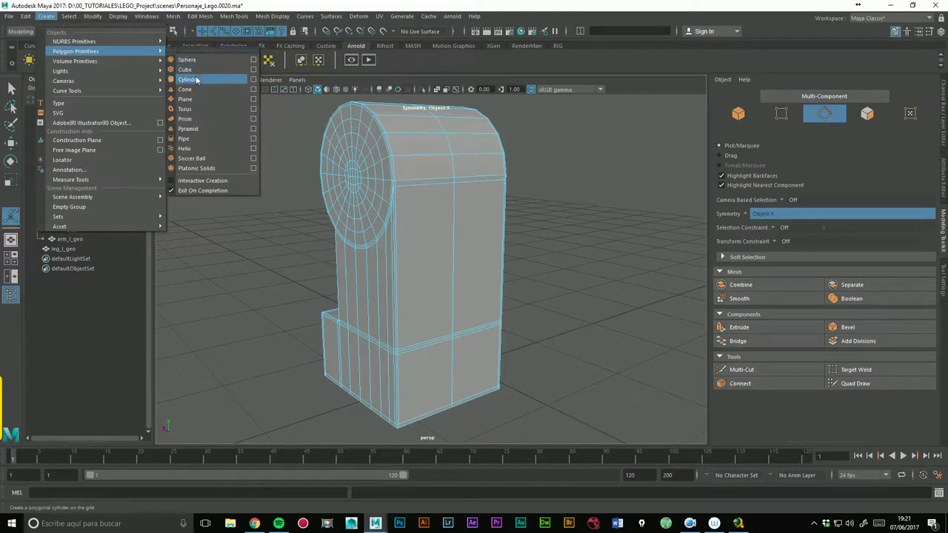
{"action": "left_click", "coordinate": [197, 80]}
{"action": "right_click_drag", "start_coordinate": [601, 253], "coordinate": [383, 262], "text": "alt"}
{"action": "mouse_move", "coordinate": [382, 262]}
{"action": "left_mouse_down", "text": "alt"}
{"action": "mouse_move", "coordinate": [567, 313]}
{"action": "mouse_move", "coordinate": [454, 225]}
{"action": "left_mouse_up", "text": "alt"}
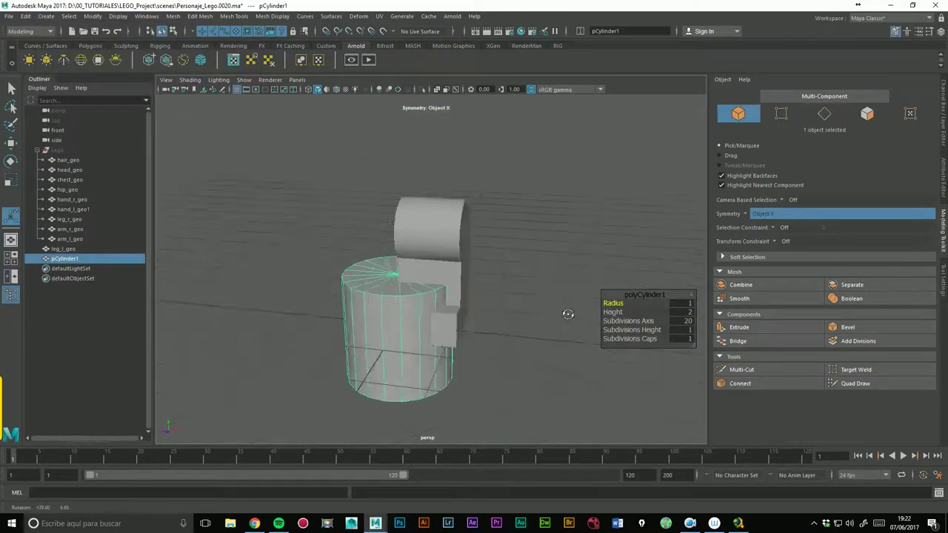
{"action": "left_click", "coordinate": [450, 232]}
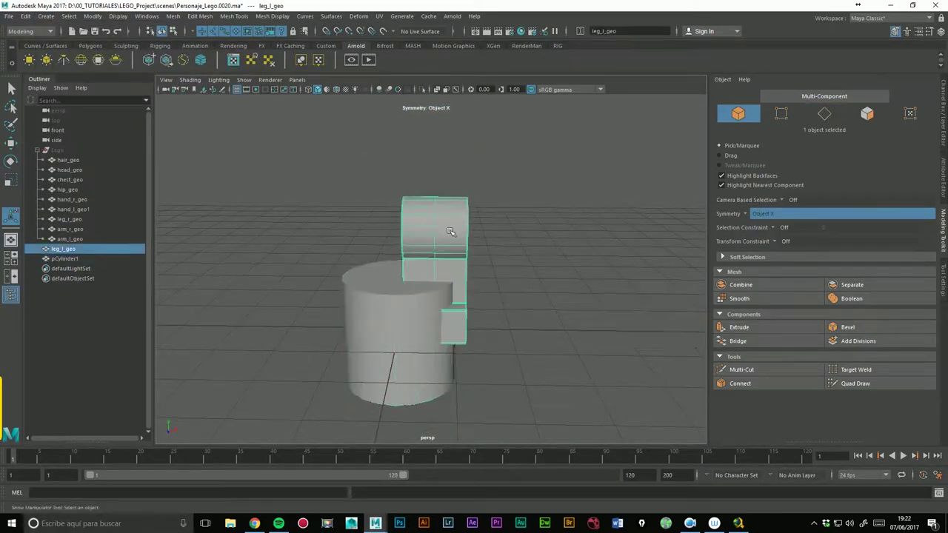
{"action": "left_click", "coordinate": [373, 304]}
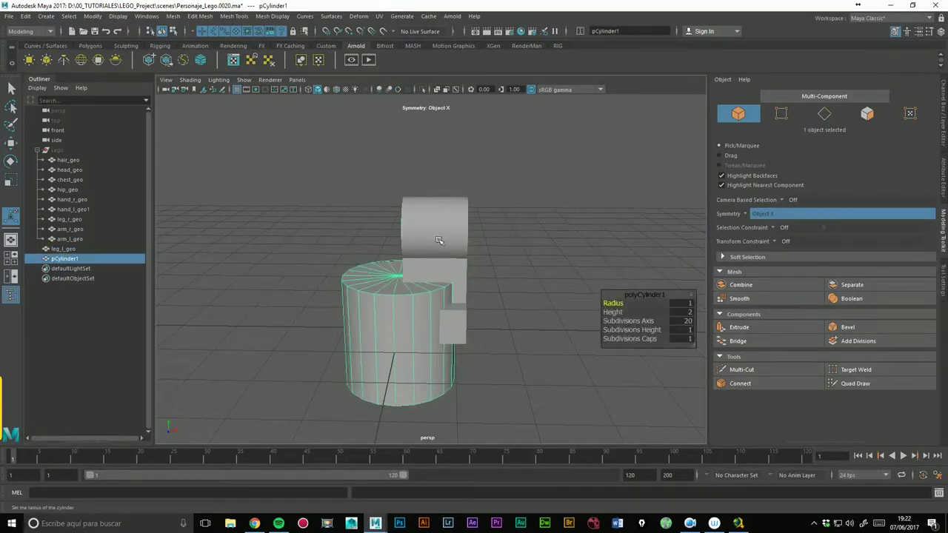
Step: Turn on Wireframe on Shaded, switch to Front View and reselect pCylinder1
{"action": "left_click", "coordinate": [336, 89]}
{"action": "scroll", "coordinate": [444, 237], "scroll_direction": "up", "scroll_amount": 3}
{"action": "key", "text": "space"}
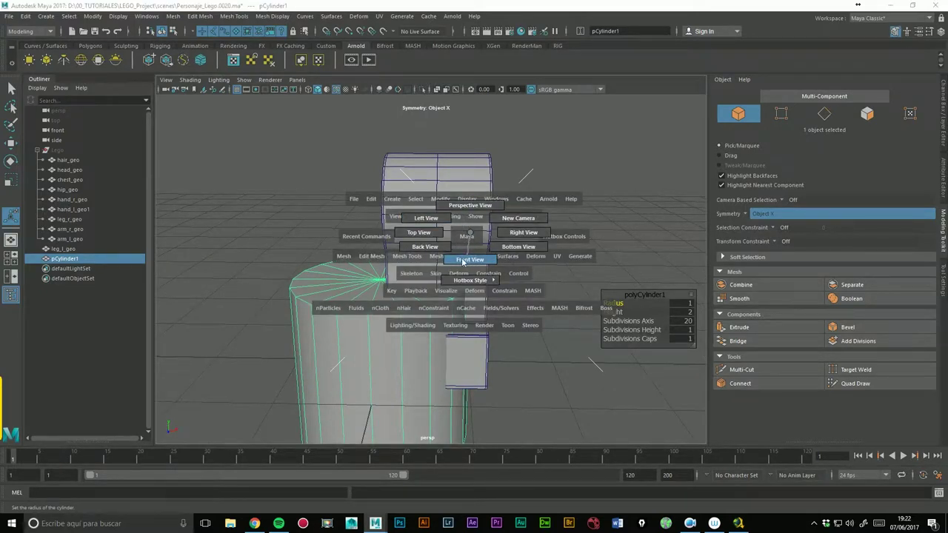
{"action": "left_click", "coordinate": [468, 261]}
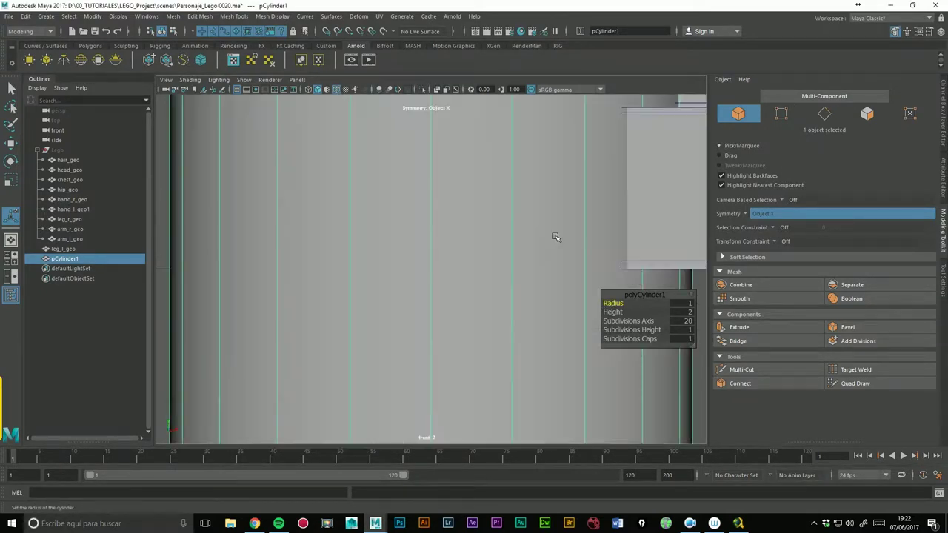
{"action": "scroll", "coordinate": [579, 234], "scroll_direction": "down", "scroll_amount": 10}
{"action": "scroll", "coordinate": [537, 233], "scroll_direction": "up", "scroll_amount": 5}
{"action": "scroll", "coordinate": [538, 232], "scroll_direction": "up", "scroll_amount": 3}
{"action": "left_click", "coordinate": [307, 275]}
{"action": "left_click", "coordinate": [386, 271]}
Step: Rotate the cylinder 90° on X, slide it along X and scale it to about 0.46
{"action": "key", "text": "e"}
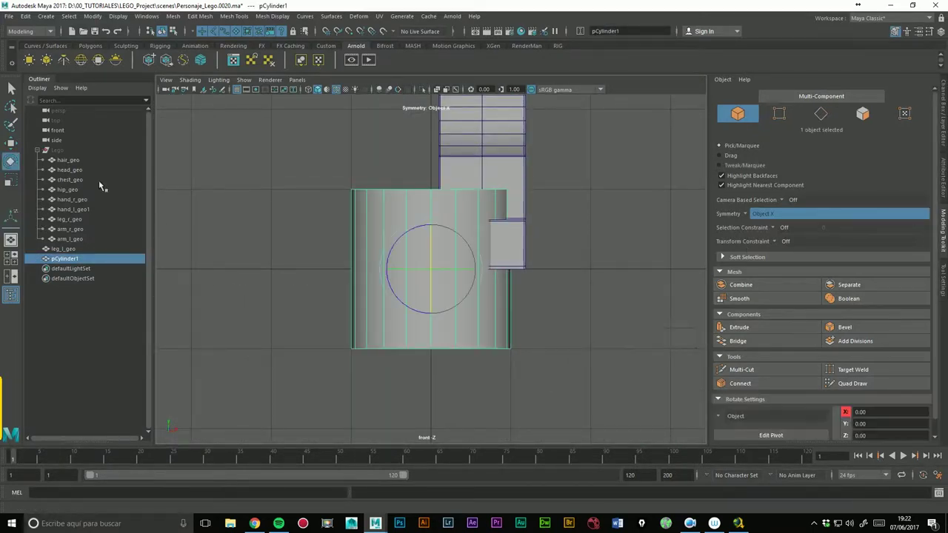
{"action": "left_click_drag", "start_coordinate": [434, 268], "coordinate": [437, 333]}
{"action": "key", "text": "w"}
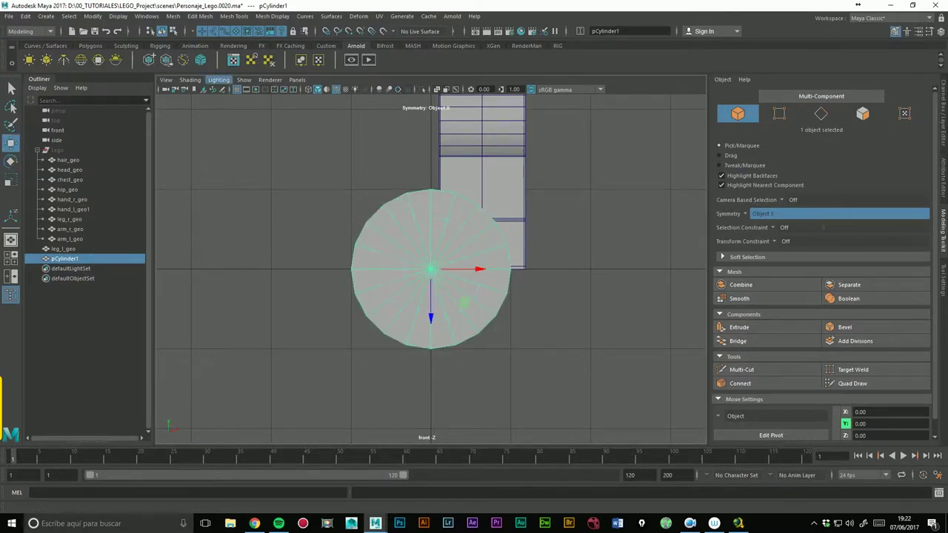
{"action": "key", "text": "v"}
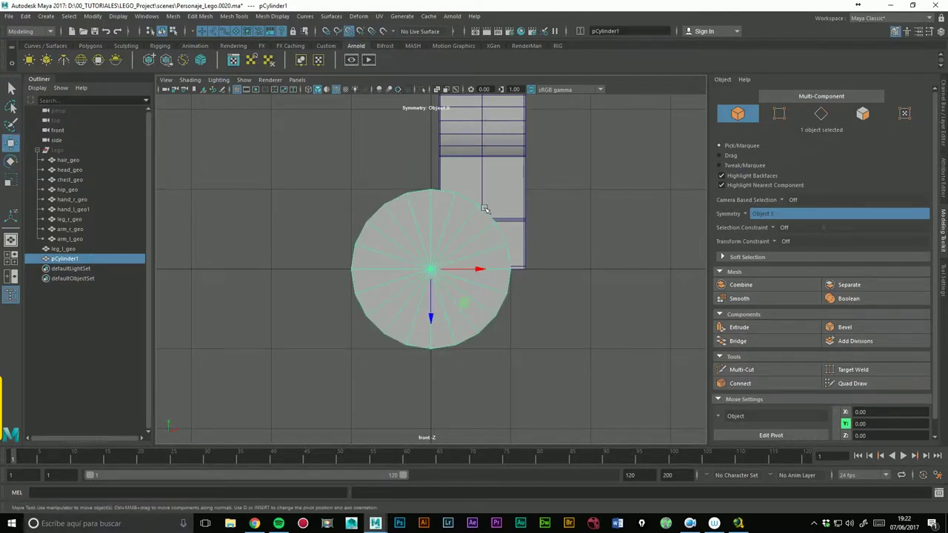
{"action": "left_click_drag", "start_coordinate": [484, 279], "coordinate": [502, 279]}
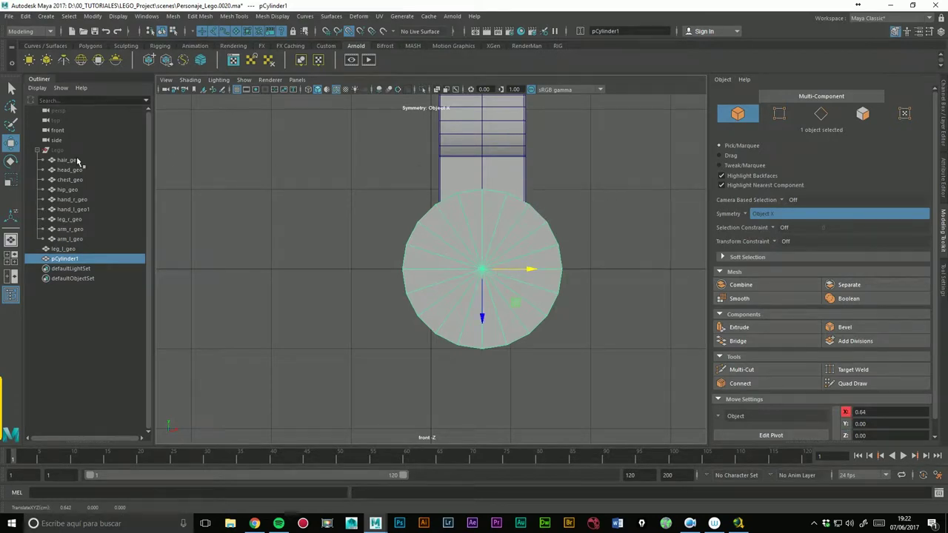
{"action": "left_click", "coordinate": [13, 180]}
{"action": "left_click_drag", "start_coordinate": [482, 275], "coordinate": [414, 282]}
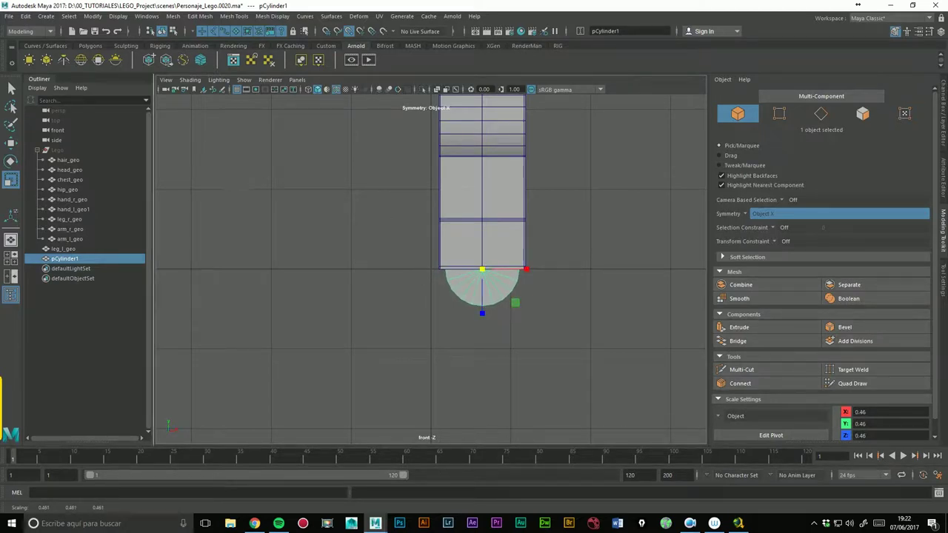
Step: Move the cylinder to Z -0.62 on the leg's hinge seam and return to Perspective view
{"action": "left_click", "coordinate": [11, 142]}
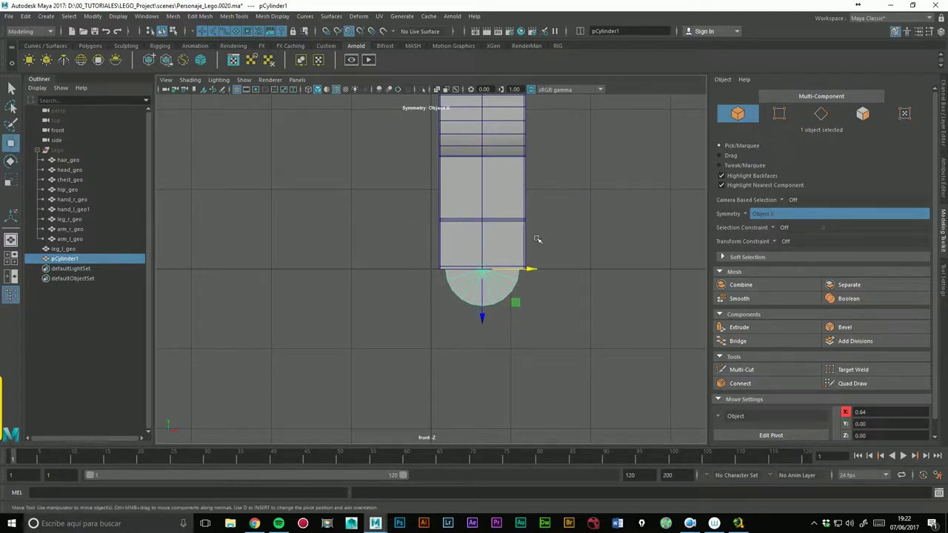
{"action": "scroll", "coordinate": [537, 240], "scroll_direction": "up", "scroll_amount": 2}
{"action": "scroll", "coordinate": [517, 247], "scroll_direction": "up", "scroll_amount": 2}
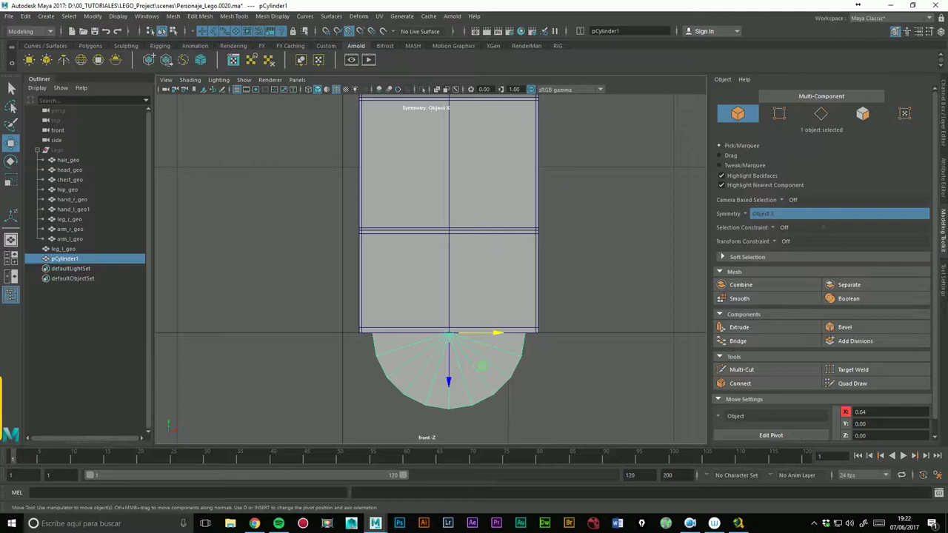
{"action": "left_click_drag", "start_coordinate": [449, 346], "coordinate": [451, 239]}
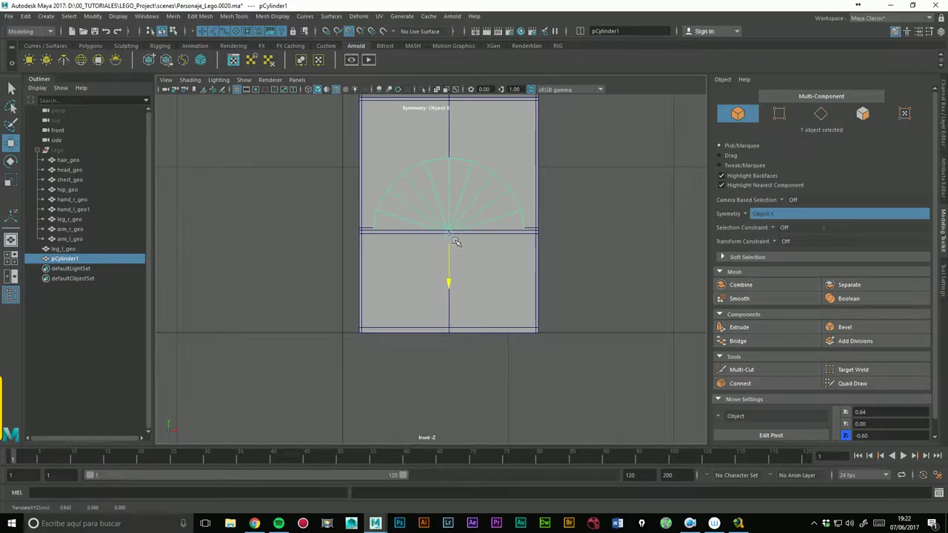
{"action": "scroll", "coordinate": [583, 239], "scroll_direction": "up", "scroll_amount": 2}
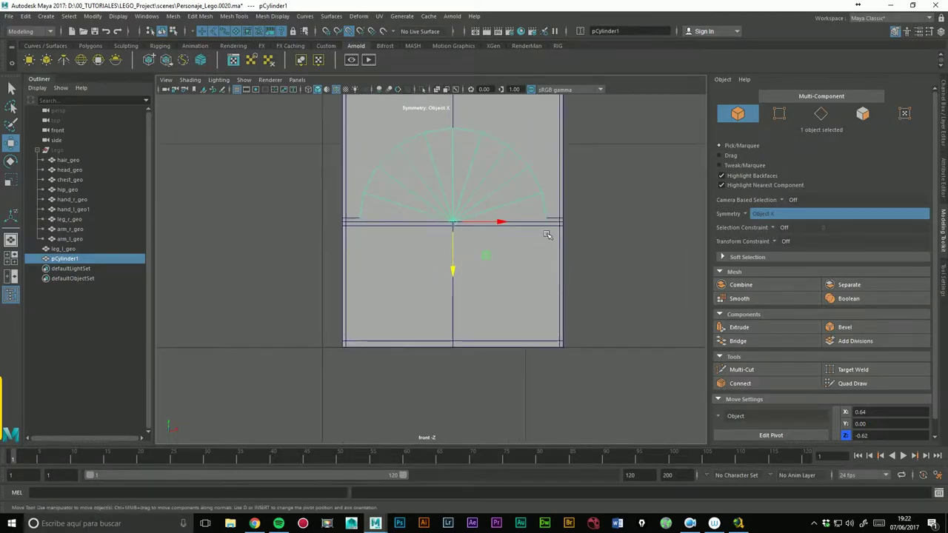
{"action": "key", "text": "space"}
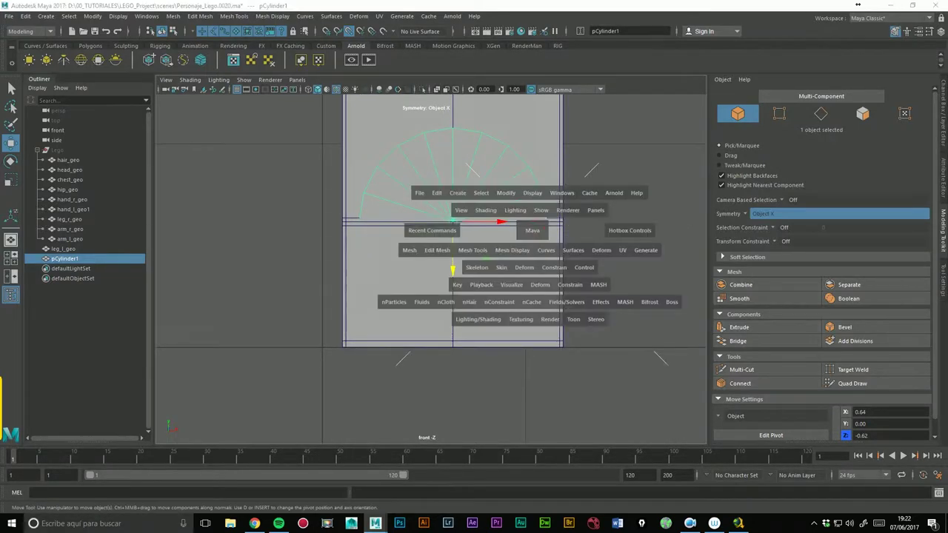
{"action": "left_click_drag", "start_coordinate": [538, 233], "coordinate": [538, 222]}
{"action": "scroll", "coordinate": [546, 244], "scroll_direction": "up", "scroll_amount": 3}
{"action": "mouse_move", "coordinate": [610, 258]}
{"action": "left_mouse_down", "text": "alt"}
{"action": "mouse_move", "coordinate": [536, 317]}
{"action": "mouse_move", "coordinate": [602, 318]}
{"action": "mouse_move", "coordinate": [513, 339]}
{"action": "left_mouse_up", "text": "alt"}
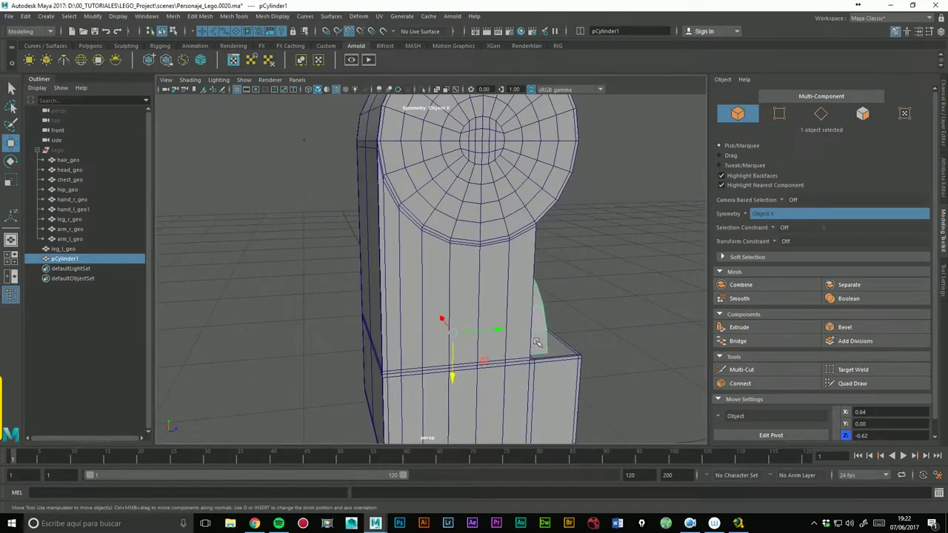
Step: Slide pCylinder1 out along Y to the leg's side in Object Mode
{"action": "right_click_drag", "start_coordinate": [404, 389], "coordinate": [392, 208]}
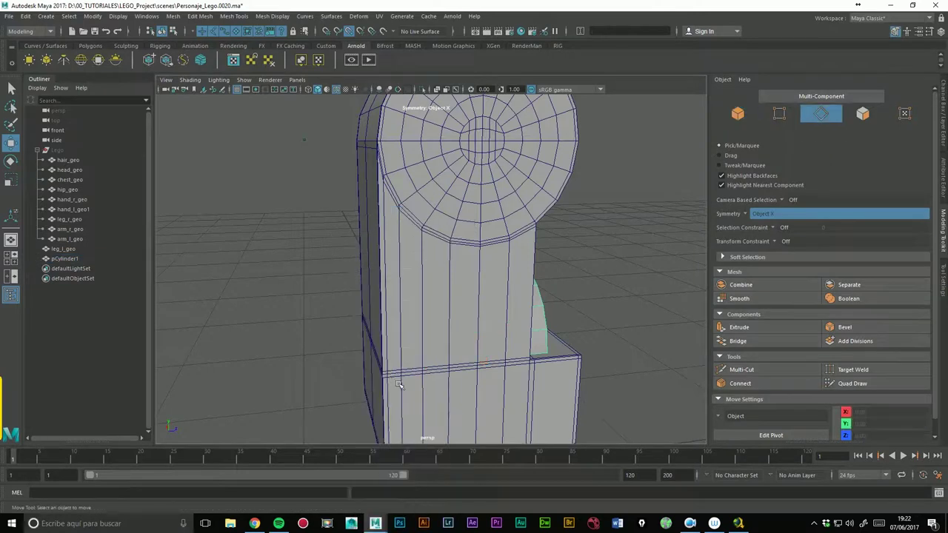
{"action": "left_click", "coordinate": [417, 385]}
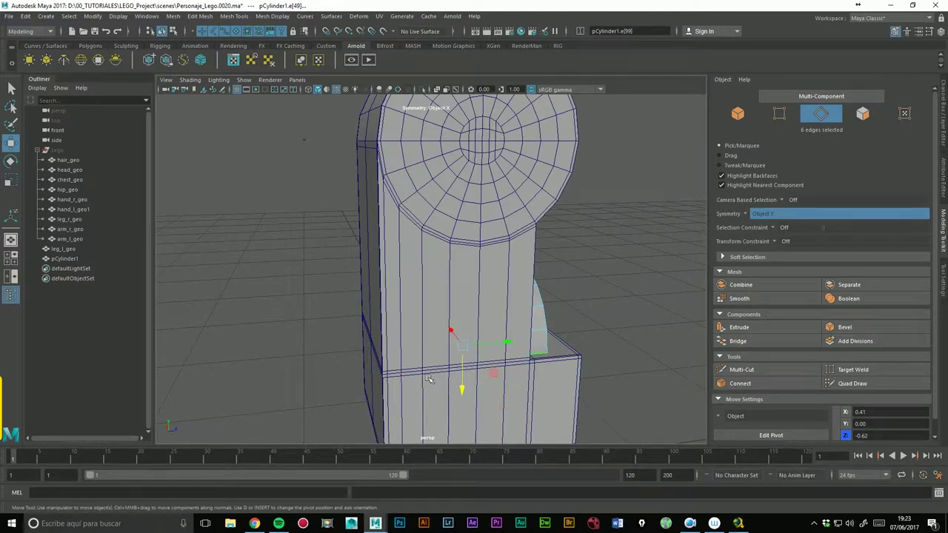
{"action": "right_click_drag", "start_coordinate": [546, 320], "coordinate": [588, 221]}
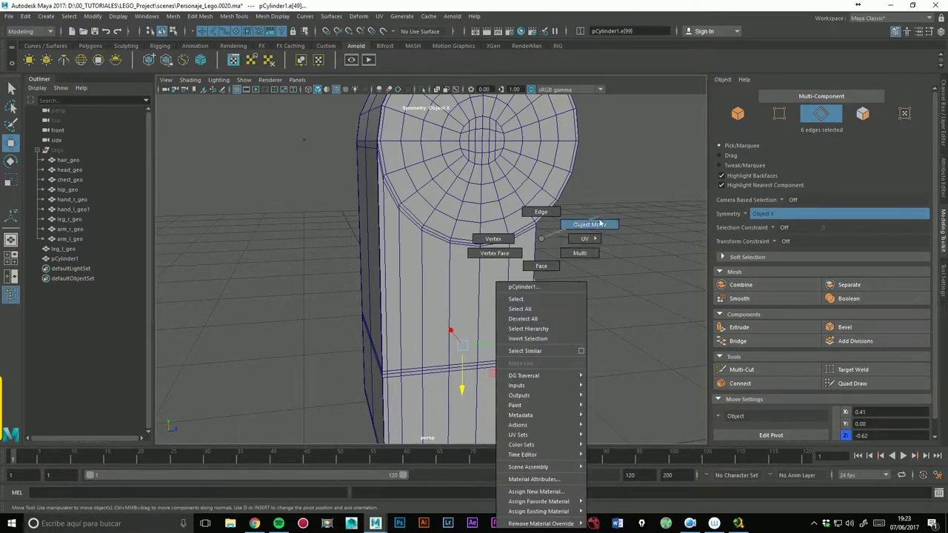
{"action": "left_click_drag", "start_coordinate": [481, 342], "coordinate": [328, 343]}
Step: Delete two edge loops from leg_l_geo, undoing an accidental edge move along the way
{"action": "left_click", "coordinate": [451, 382]}
{"action": "right_click_drag", "start_coordinate": [455, 384], "coordinate": [437, 214]}
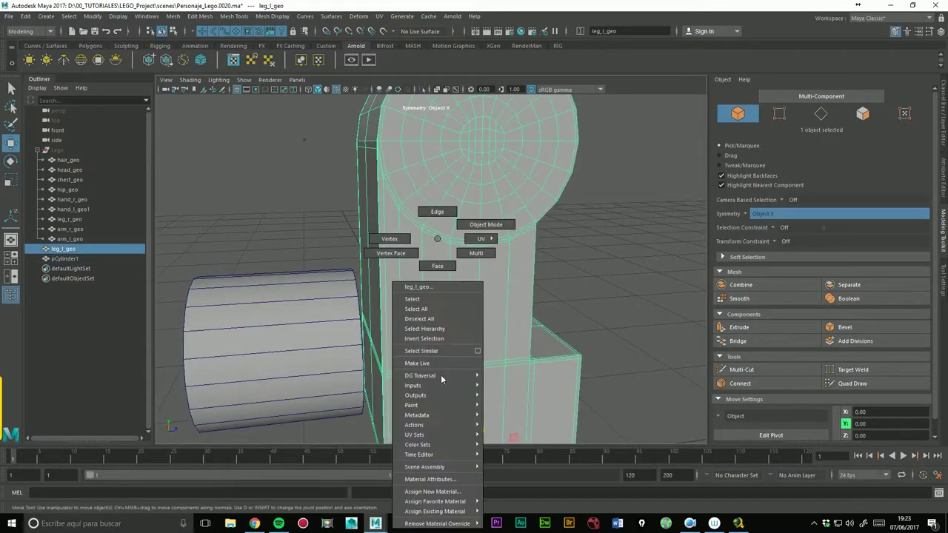
{"action": "double_click", "coordinate": [462, 381]}
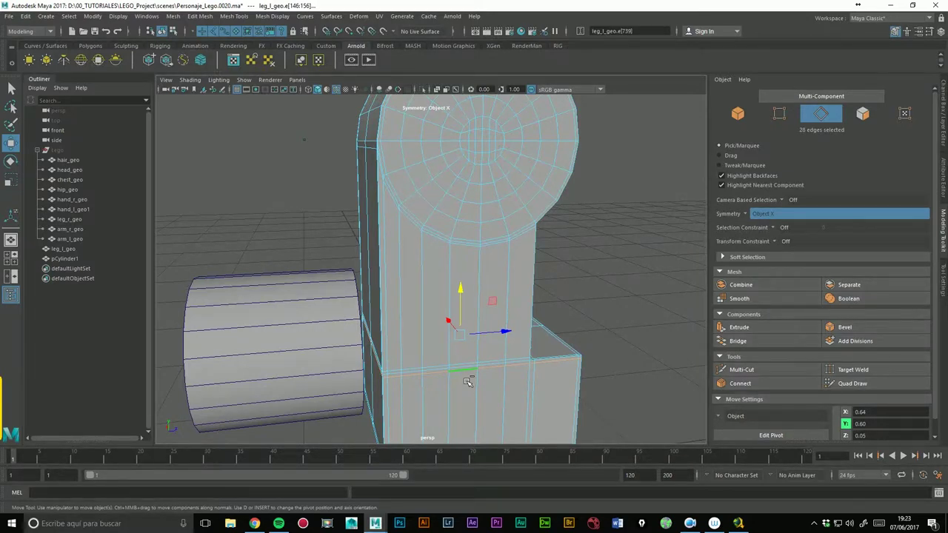
{"action": "key", "text": "Delete"}
{"action": "left_click", "coordinate": [466, 378]}
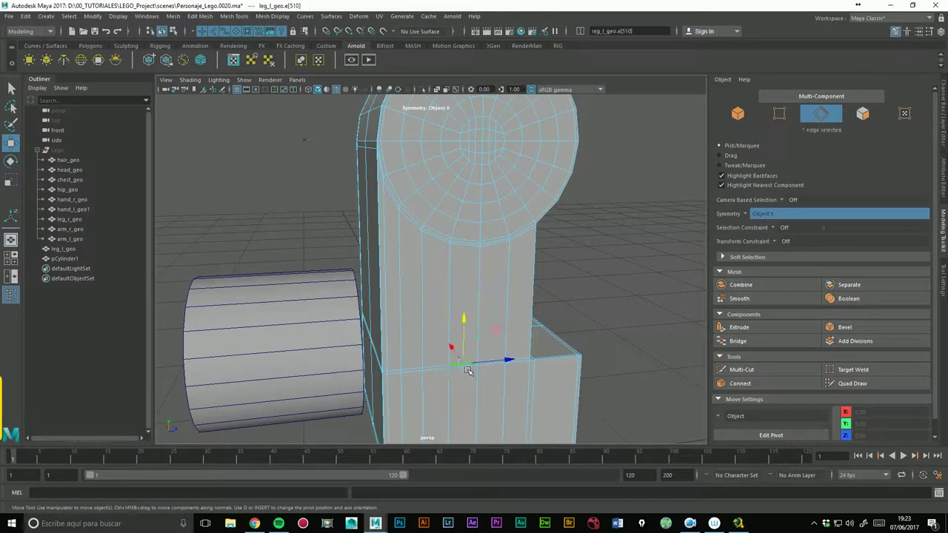
{"action": "key", "text": "ctrl+z"}
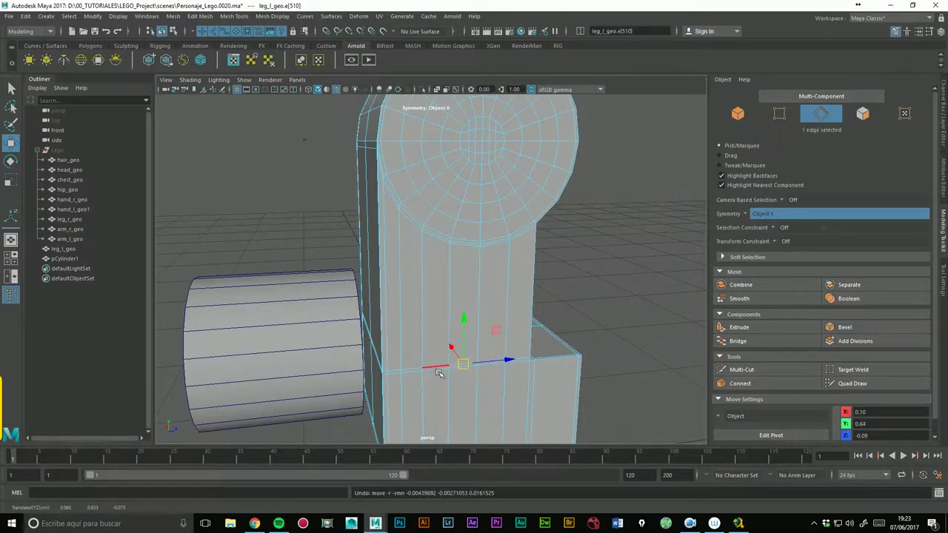
{"action": "double_click", "coordinate": [440, 373]}
{"action": "key", "text": "Delete"}
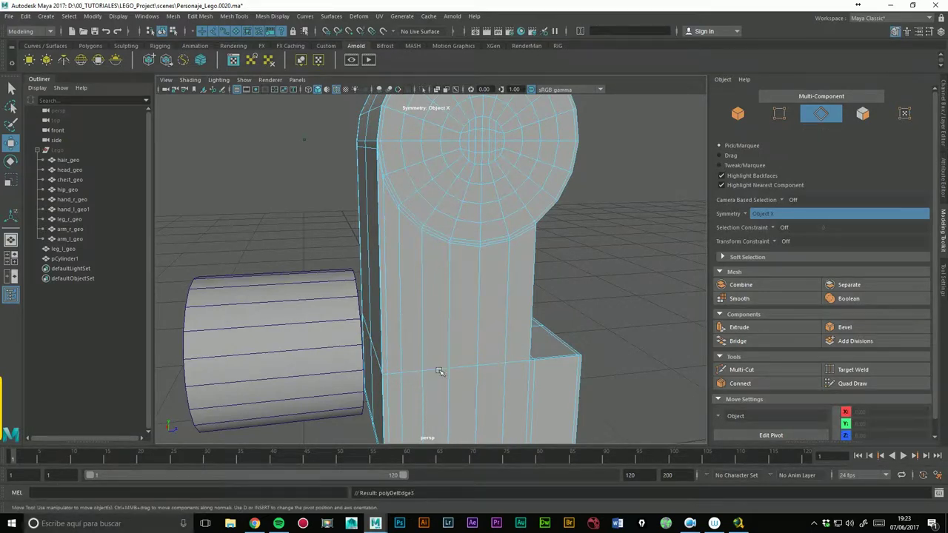
{"action": "double_click", "coordinate": [396, 205]}
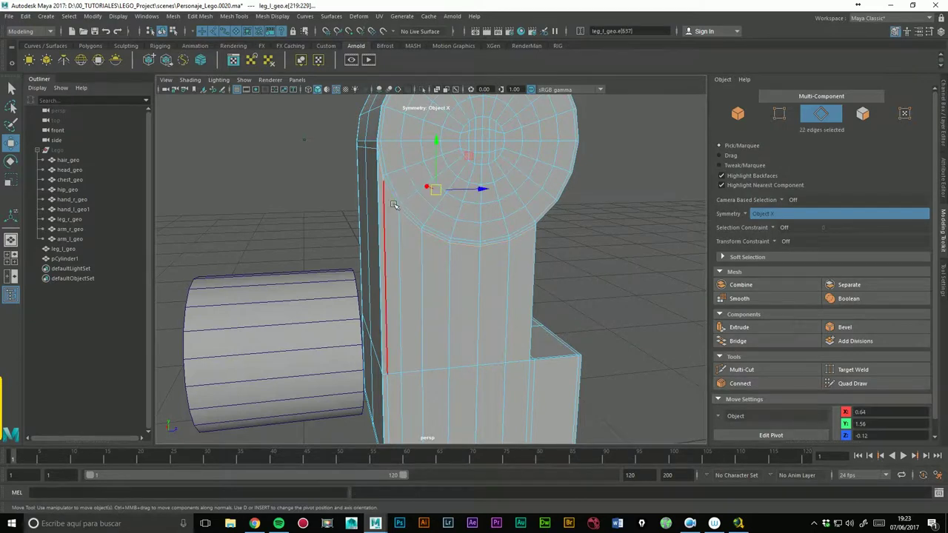
{"action": "left_click", "coordinate": [244, 377]}
{"action": "mouse_move", "coordinate": [379, 316]}
{"action": "left_mouse_down", "text": "alt"}
{"action": "mouse_move", "coordinate": [467, 345]}
{"action": "mouse_move", "coordinate": [437, 345]}
{"action": "left_mouse_up", "text": "alt"}
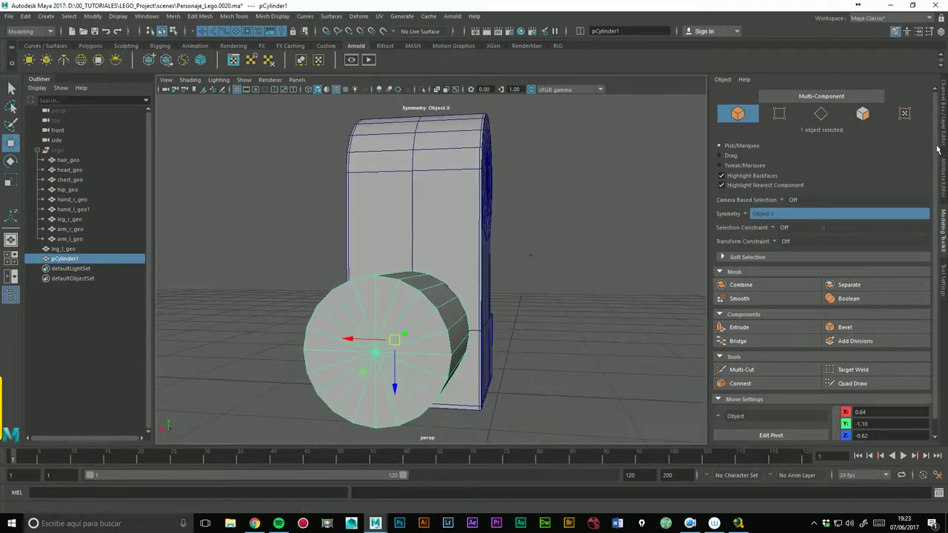
Step: Set polyCylinder1's Subdivisions Axis to 12 and push the cylinder further into the leg
{"action": "left_click", "coordinate": [944, 148]}
{"action": "left_click", "coordinate": [742, 210]}
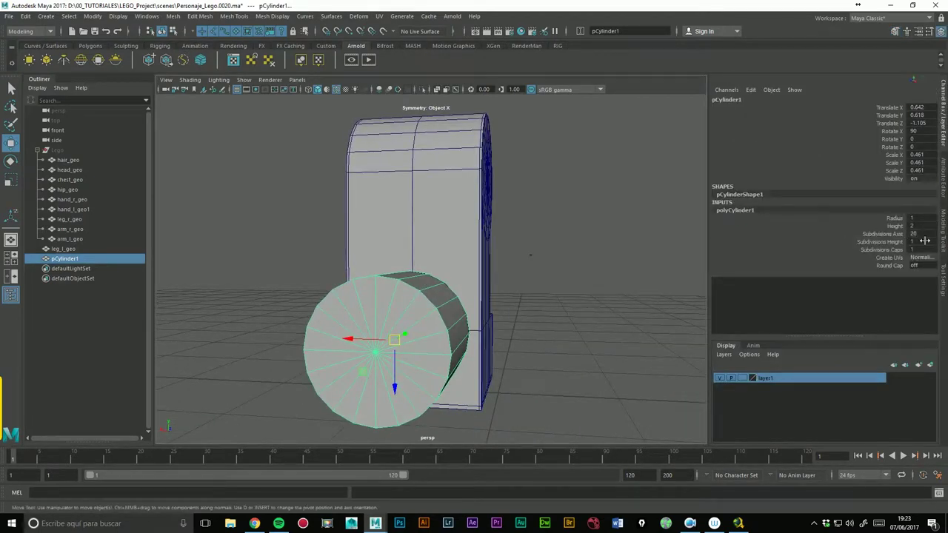
{"action": "type", "text": "12"}
{"action": "key", "text": "Return"}
{"action": "mouse_move", "coordinate": [456, 296]}
{"action": "left_mouse_down", "text": "alt"}
{"action": "mouse_move", "coordinate": [509, 293]}
{"action": "mouse_move", "coordinate": [414, 296]}
{"action": "left_mouse_up", "text": "alt"}
{"action": "left_click_drag", "start_coordinate": [477, 337], "coordinate": [442, 328]}
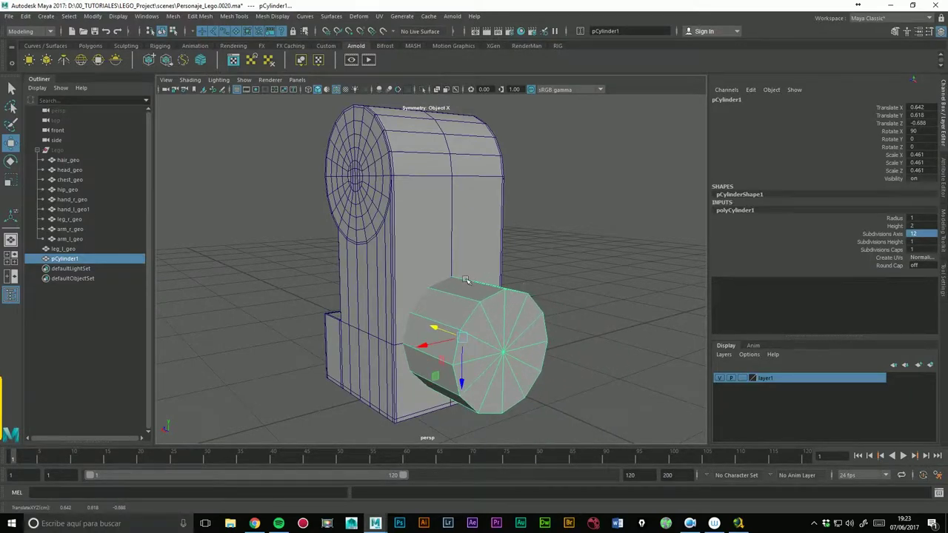
Step: Duplicate the cylinder and move the copy up to Translate Y 1.86
{"action": "mouse_move", "coordinate": [401, 352]}
{"action": "left_mouse_down", "text": "alt"}
{"action": "mouse_move", "coordinate": [525, 335]}
{"action": "mouse_move", "coordinate": [542, 343]}
{"action": "left_mouse_up", "text": "alt"}
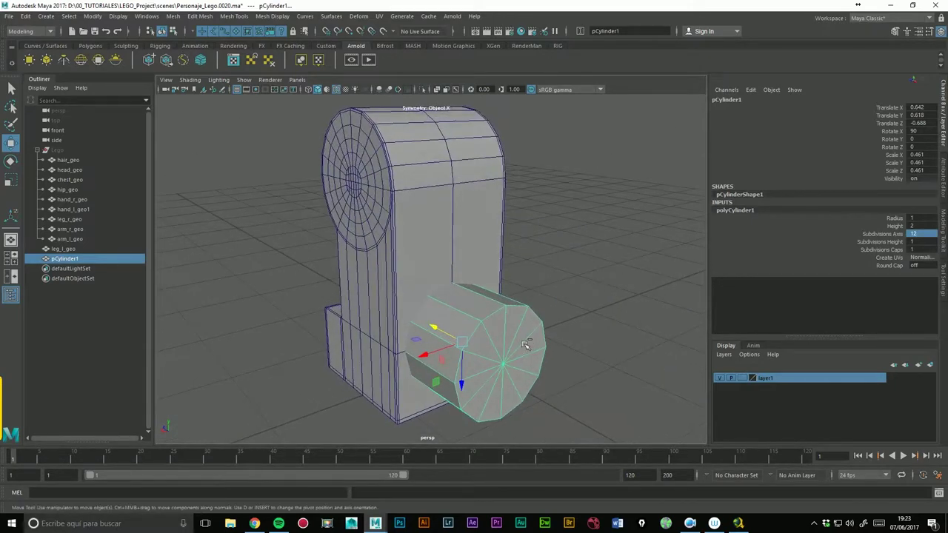
{"action": "key", "text": "ctrl+d"}
{"action": "mouse_move", "coordinate": [471, 388]}
{"action": "left_mouse_down"}
{"action": "mouse_move", "coordinate": [458, 284]}
{"action": "mouse_move", "coordinate": [490, 238]}
{"action": "left_mouse_up"}
Step: Raise pCylinder2 further up the leg with snapping toggled
{"action": "left_click", "coordinate": [367, 33]}
{"action": "left_click_drag", "start_coordinate": [468, 238], "coordinate": [404, 199]}
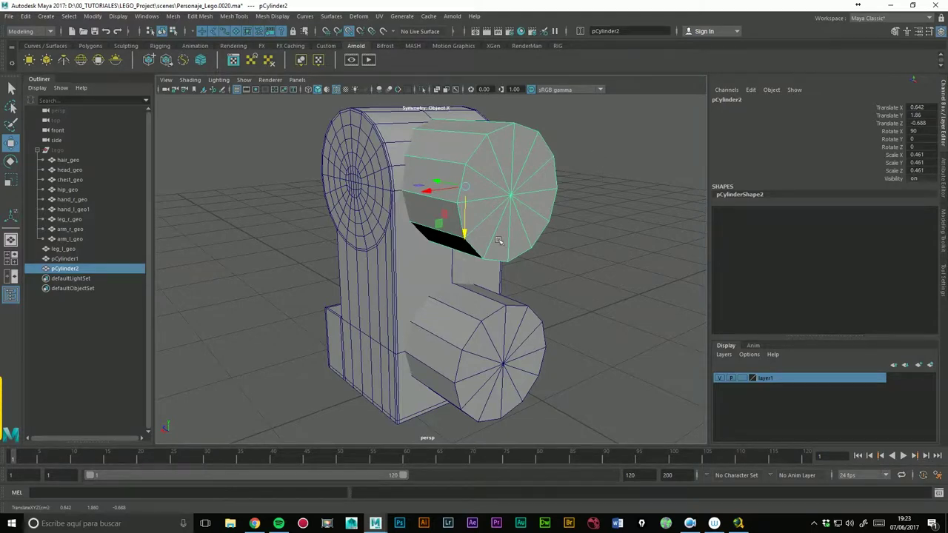
{"action": "left_click_drag", "start_coordinate": [498, 241], "coordinate": [251, 166], "text": "alt"}
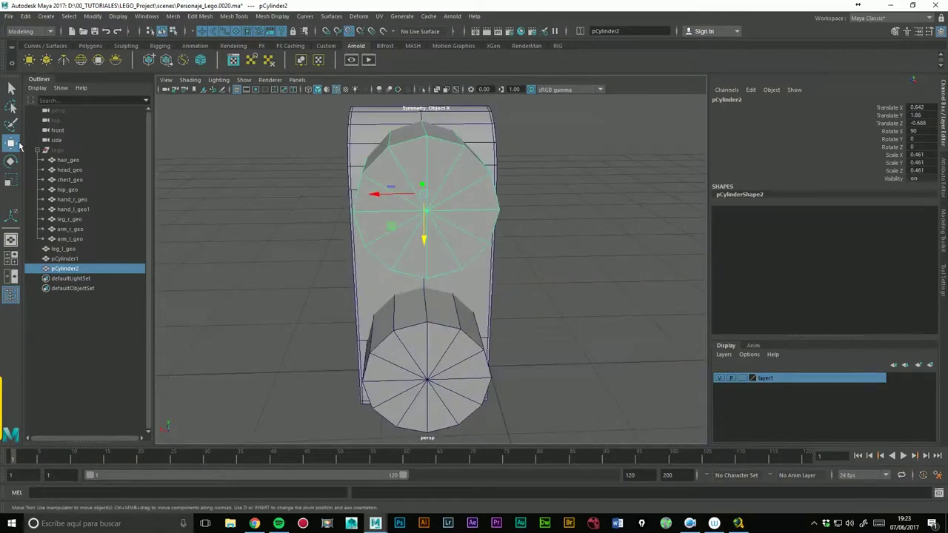
Step: Incrementally save the scene as Personaje_Lego.0021.ma, overwriting the existing file
{"action": "left_click", "coordinate": [10, 17]}
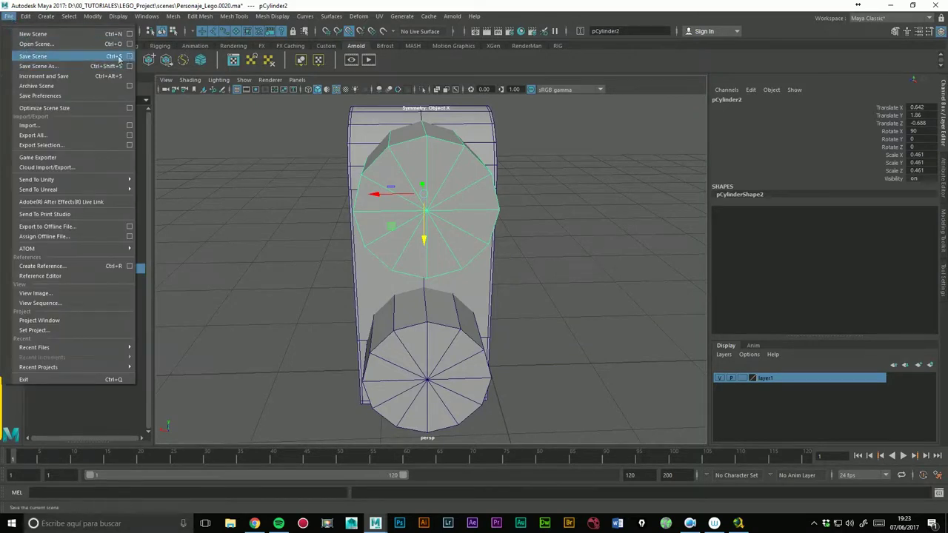
{"action": "left_click", "coordinate": [59, 76]}
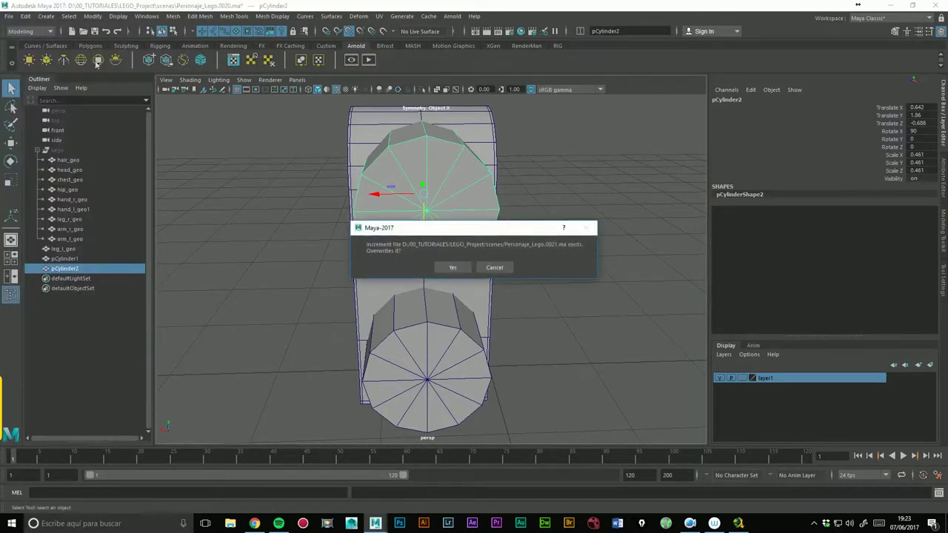
{"action": "left_click", "coordinate": [452, 268]}
Step: Inspect the upper block around pCylinder2 up close, then select the leg mesh
{"action": "mouse_move", "coordinate": [585, 309]}
{"action": "left_mouse_down", "text": "alt"}
{"action": "mouse_move", "coordinate": [545, 311]}
{"action": "mouse_move", "coordinate": [656, 313]}
{"action": "left_mouse_up", "text": "alt"}
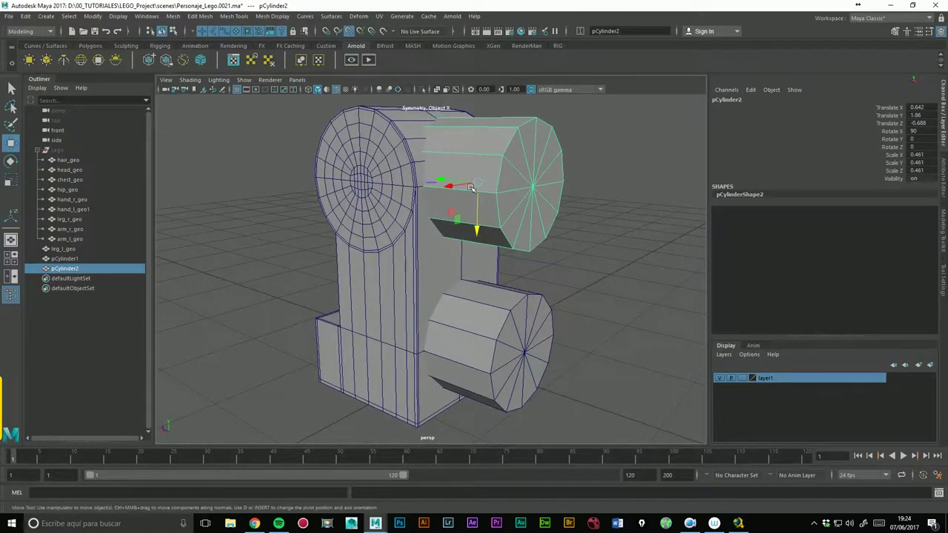
{"action": "middle_click_drag", "start_coordinate": [629, 231], "coordinate": [612, 276], "text": "alt"}
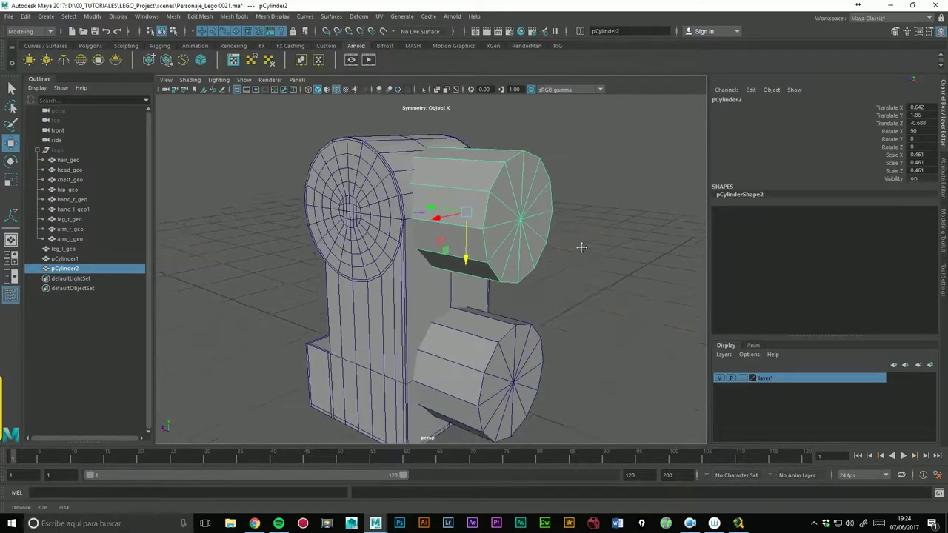
{"action": "middle_click_drag", "start_coordinate": [575, 244], "coordinate": [573, 211], "text": "alt"}
{"action": "right_click_drag", "start_coordinate": [573, 212], "coordinate": [578, 266], "text": "alt"}
{"action": "left_click_drag", "start_coordinate": [579, 266], "coordinate": [508, 261], "text": "alt"}
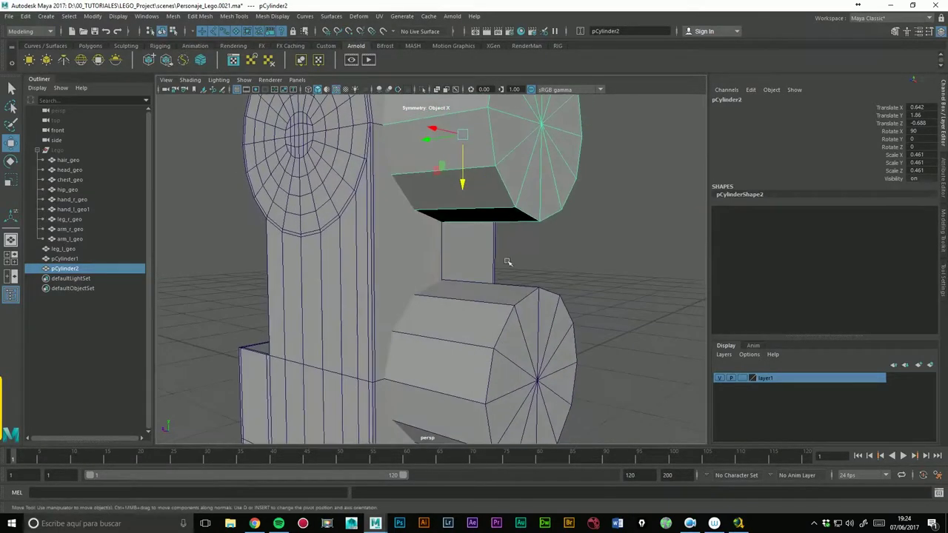
{"action": "left_click", "coordinate": [374, 271]}
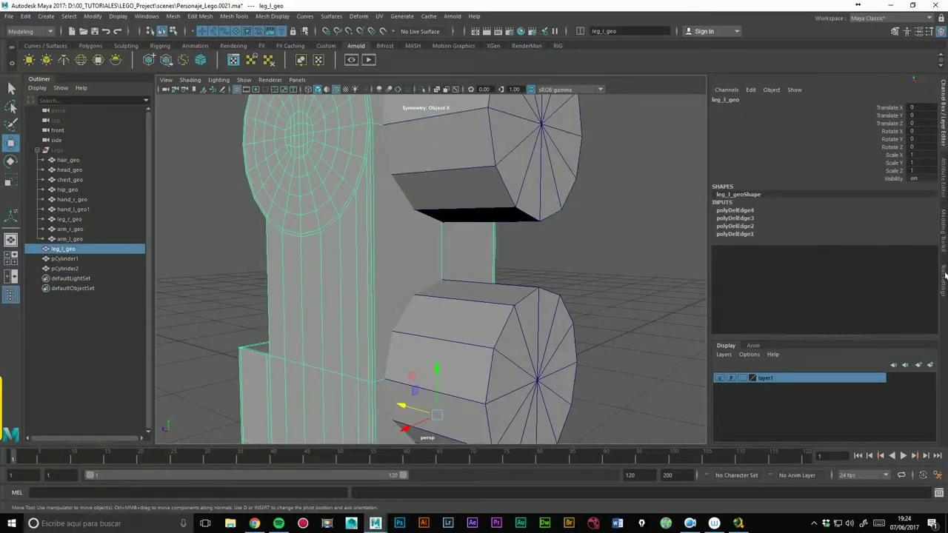
Step: Insert a horizontal edge loop across the leg above the lower cylinder using Multi-Cut
{"action": "left_click", "coordinate": [945, 275]}
{"action": "left_click", "coordinate": [894, 31]}
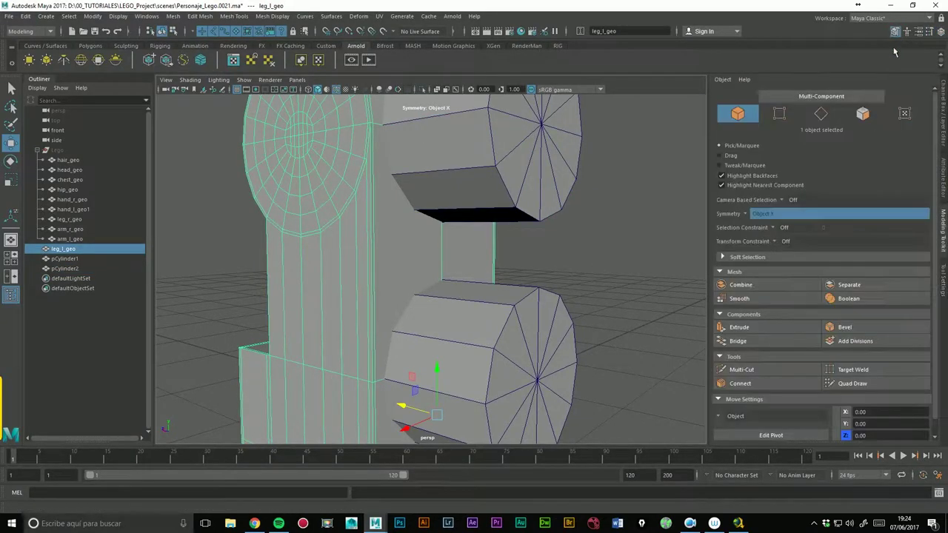
{"action": "left_click", "coordinate": [743, 370]}
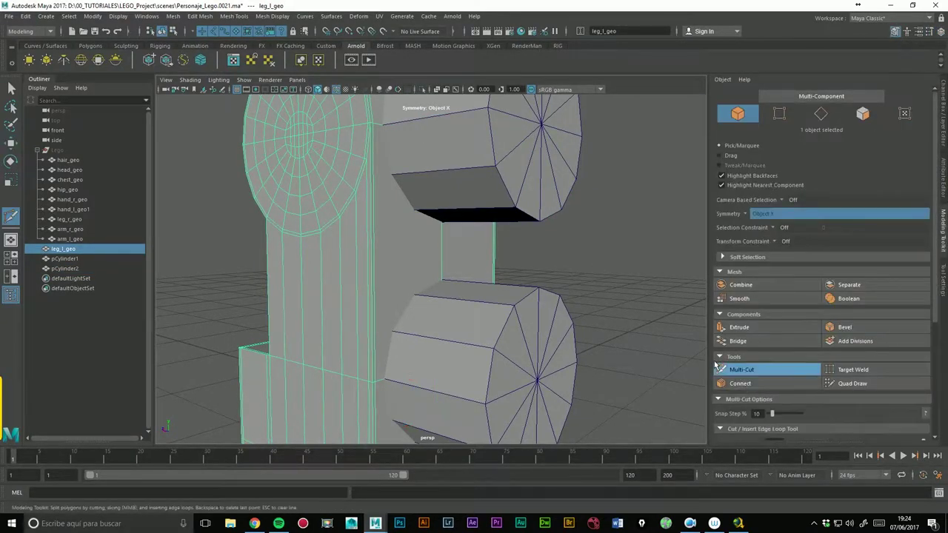
{"action": "left_click", "coordinate": [461, 256], "text": "ctrl"}
{"action": "mouse_move", "coordinate": [460, 256]}
{"action": "left_mouse_down", "text": "alt"}
{"action": "mouse_move", "coordinate": [558, 272]}
{"action": "mouse_move", "coordinate": [537, 269]}
{"action": "mouse_move", "coordinate": [600, 248]}
{"action": "mouse_move", "coordinate": [561, 275]}
{"action": "mouse_move", "coordinate": [511, 184]}
{"action": "left_mouse_up", "text": "alt"}
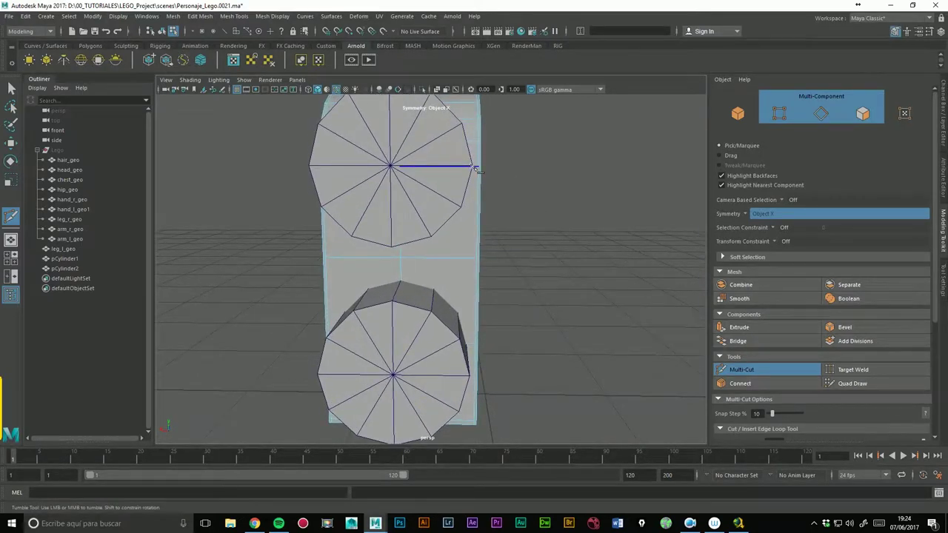
{"action": "mouse_move", "coordinate": [435, 187]}
{"action": "left_mouse_down", "text": "alt"}
{"action": "mouse_move", "coordinate": [470, 194]}
{"action": "mouse_move", "coordinate": [470, 207]}
{"action": "mouse_move", "coordinate": [480, 148]}
{"action": "left_mouse_up", "text": "alt"}
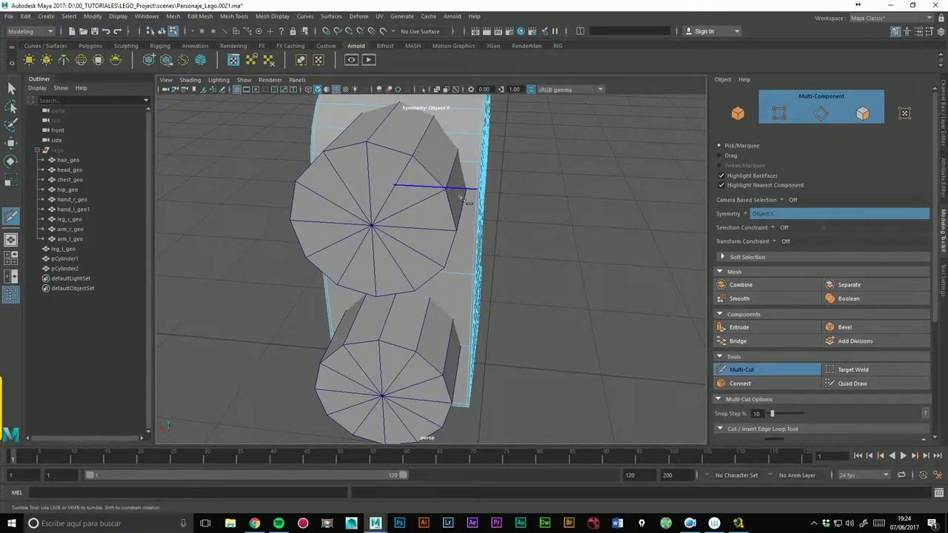
{"action": "mouse_move", "coordinate": [462, 194]}
{"action": "left_mouse_down", "text": "alt"}
{"action": "mouse_move", "coordinate": [555, 232]}
{"action": "mouse_move", "coordinate": [522, 182]}
{"action": "mouse_move", "coordinate": [529, 247]}
{"action": "mouse_move", "coordinate": [571, 252]}
{"action": "left_mouse_up", "text": "alt"}
{"action": "key", "text": "w"}
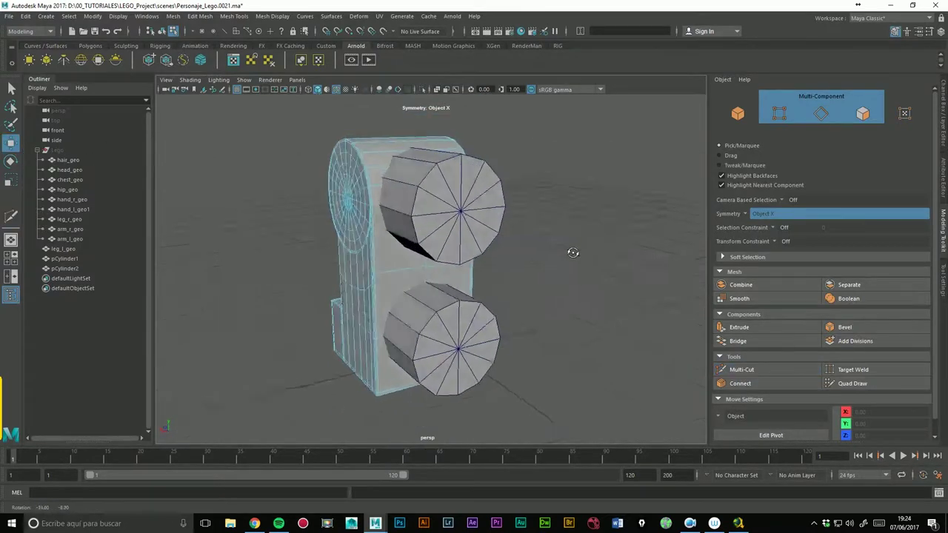
{"action": "right_click_drag", "start_coordinate": [372, 161], "coordinate": [403, 158]}
{"action": "left_click", "coordinate": [588, 237]}
{"action": "left_click_drag", "start_coordinate": [570, 186], "coordinate": [485, 254], "text": "alt"}
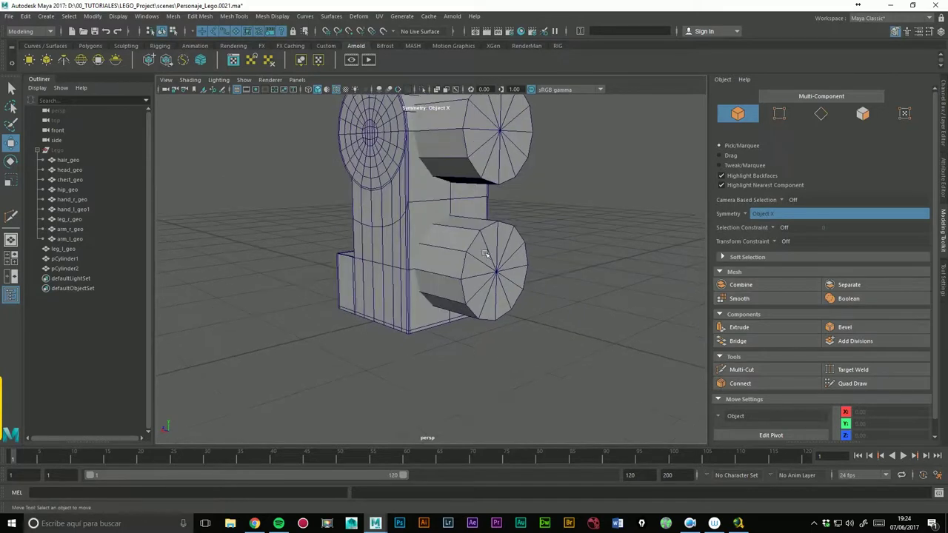
Step: Boolean leg_l_geo with pCylinder1 as a difference to carve the 12-sided hinge hole
{"action": "left_click", "coordinate": [417, 255]}
{"action": "left_click", "coordinate": [491, 252], "text": "shift"}
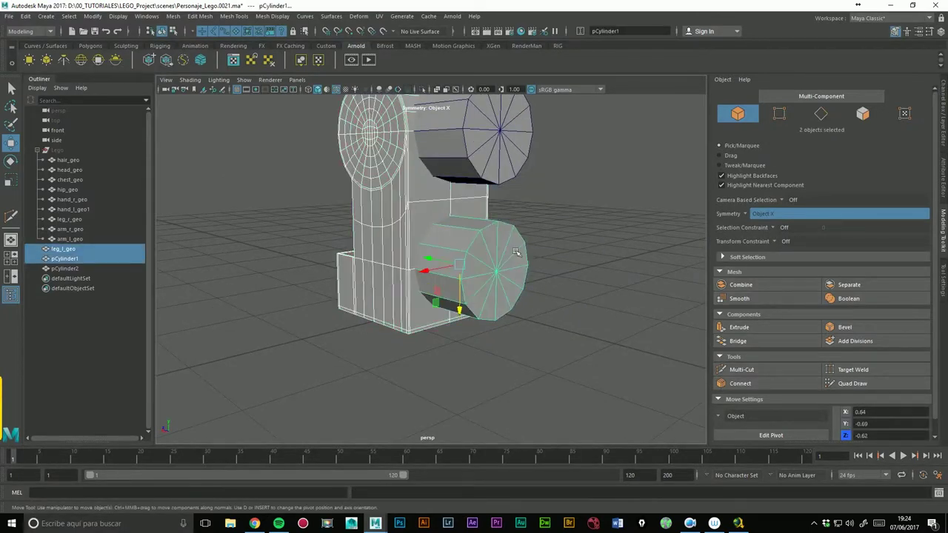
{"action": "left_click", "coordinate": [852, 299]}
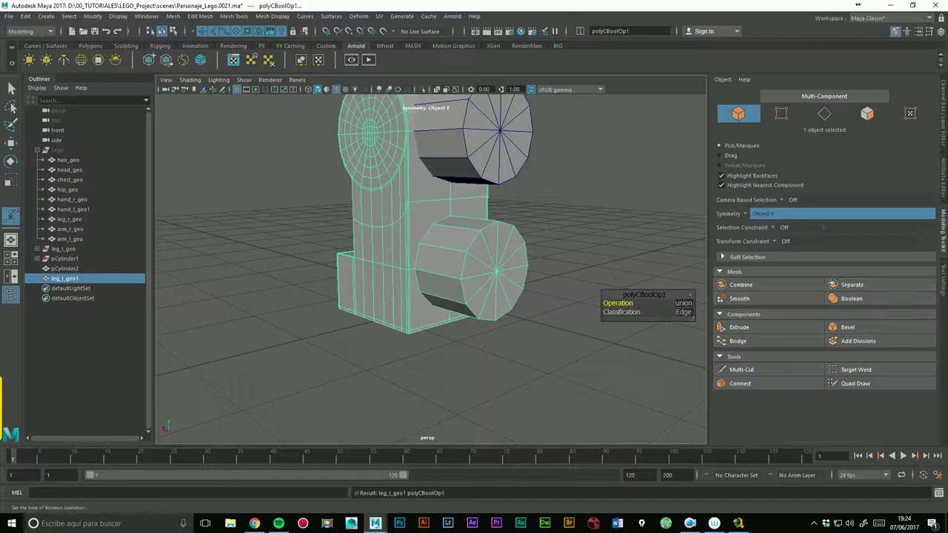
{"action": "left_click", "coordinate": [687, 308]}
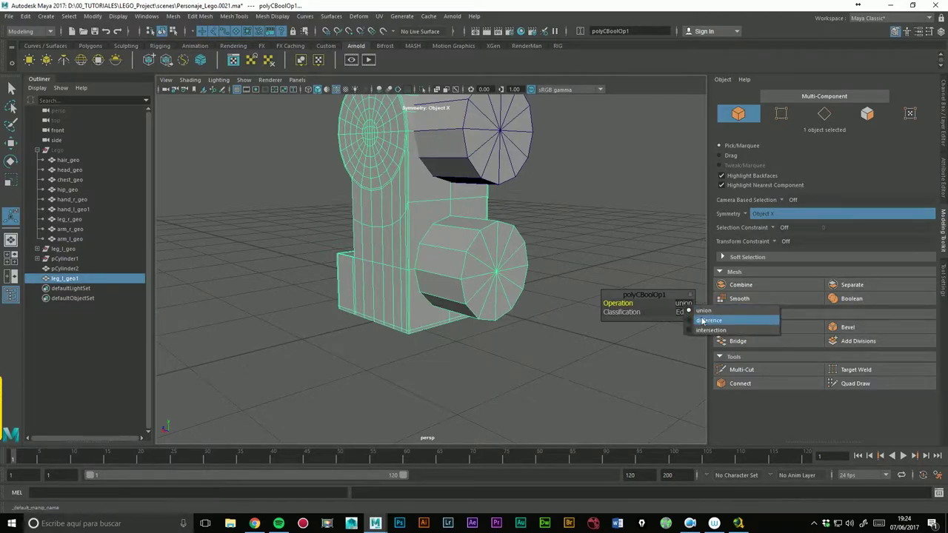
{"action": "left_click", "coordinate": [703, 321]}
{"action": "mouse_move", "coordinate": [529, 244]}
{"action": "left_mouse_down", "text": "alt"}
{"action": "mouse_move", "coordinate": [573, 233]}
{"action": "mouse_move", "coordinate": [670, 252]}
{"action": "left_mouse_up", "text": "alt"}
{"action": "scroll", "coordinate": [573, 230], "scroll_direction": "down", "scroll_amount": 3}
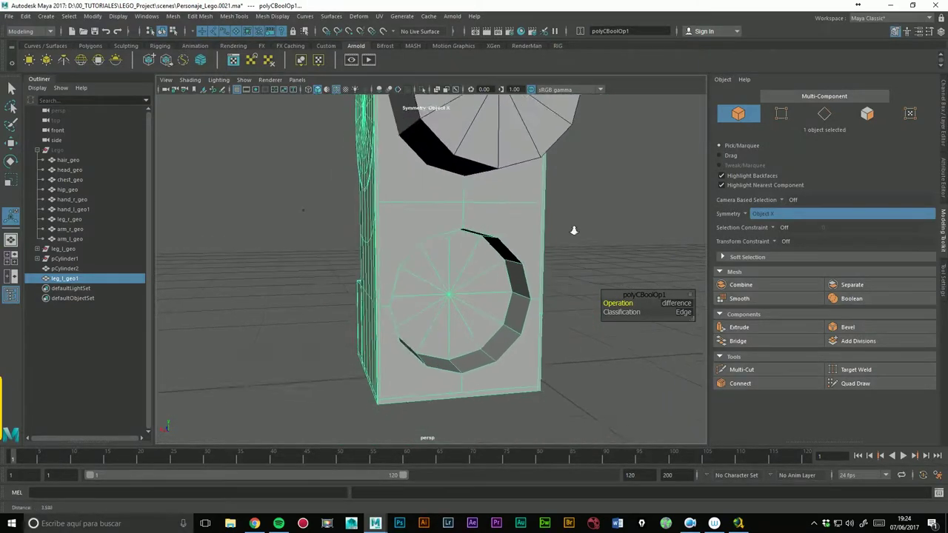
{"action": "left_click_drag", "start_coordinate": [573, 231], "coordinate": [633, 227], "text": "alt"}
{"action": "left_click_drag", "start_coordinate": [627, 191], "coordinate": [554, 220], "text": "alt"}
Step: Delete the four front faces around the Boolean hole on the leg block
{"action": "right_click", "coordinate": [544, 215]}
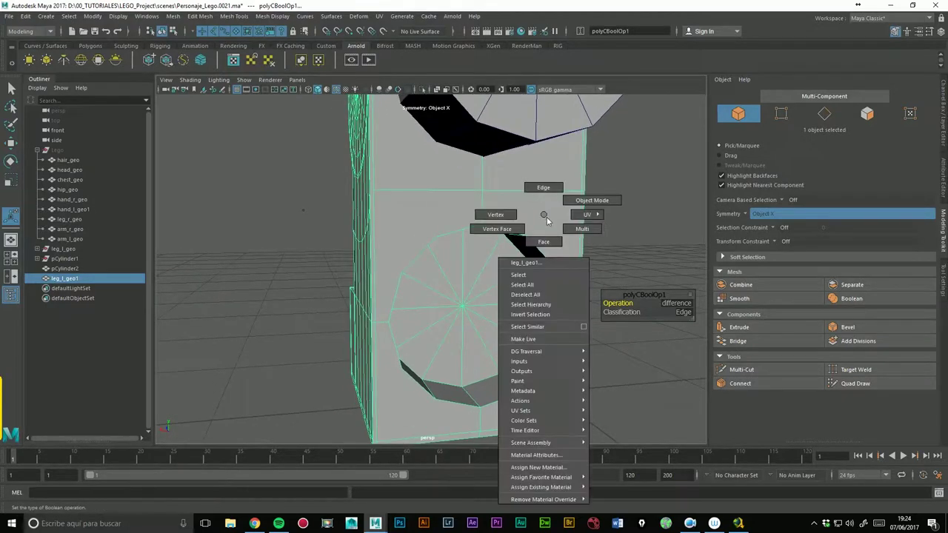
{"action": "left_click", "coordinate": [544, 241]}
{"action": "left_click", "coordinate": [539, 223]}
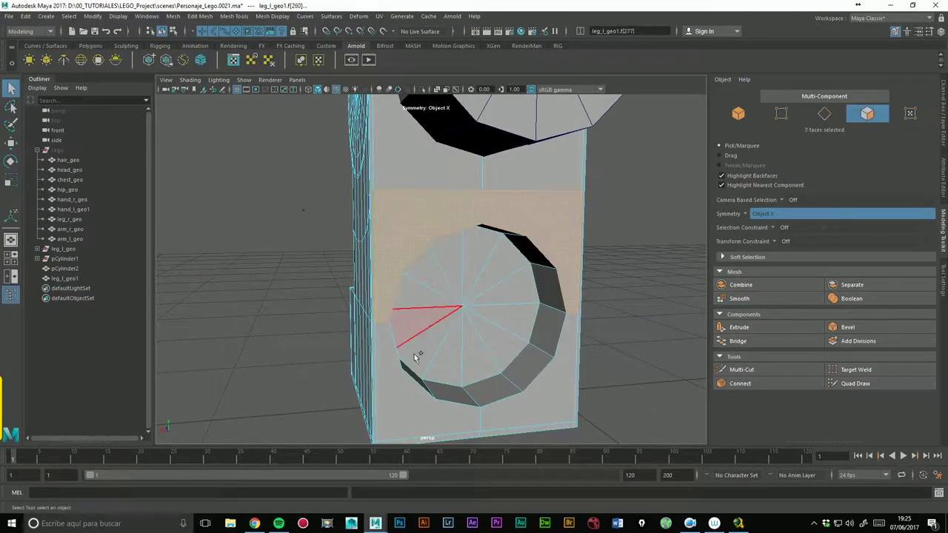
{"action": "left_click", "coordinate": [402, 394], "text": "shift"}
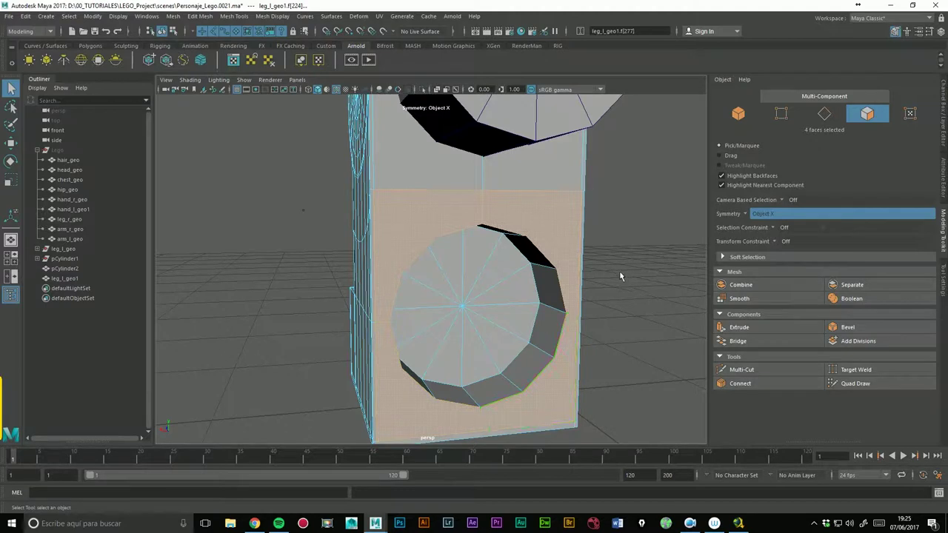
{"action": "key", "text": "Delete"}
{"action": "mouse_move", "coordinate": [550, 211]}
{"action": "left_mouse_down", "text": "alt"}
{"action": "mouse_move", "coordinate": [491, 195]}
{"action": "mouse_move", "coordinate": [556, 194]}
{"action": "mouse_move", "coordinate": [516, 232]}
{"action": "mouse_move", "coordinate": [450, 259]}
{"action": "left_mouse_up", "text": "alt"}
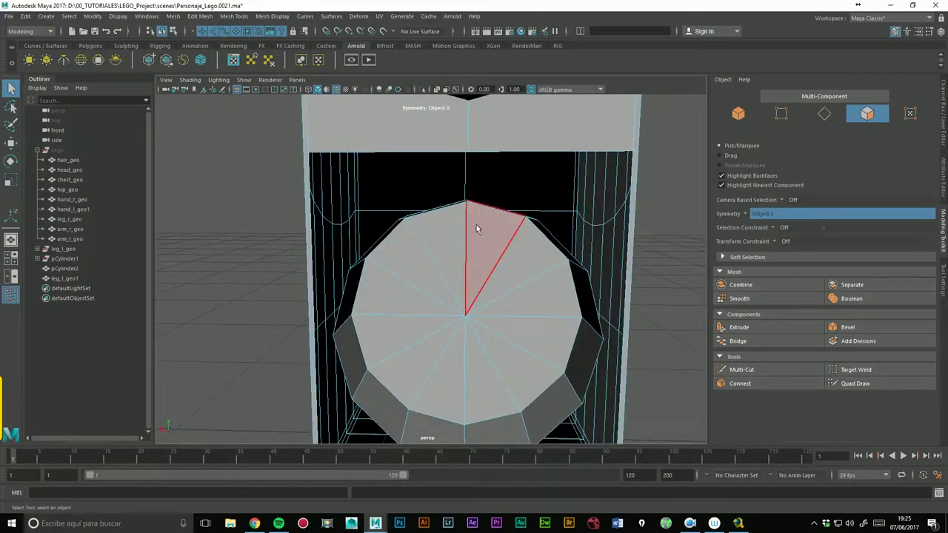
{"action": "left_click_drag", "start_coordinate": [476, 228], "coordinate": [441, 228], "text": "alt"}
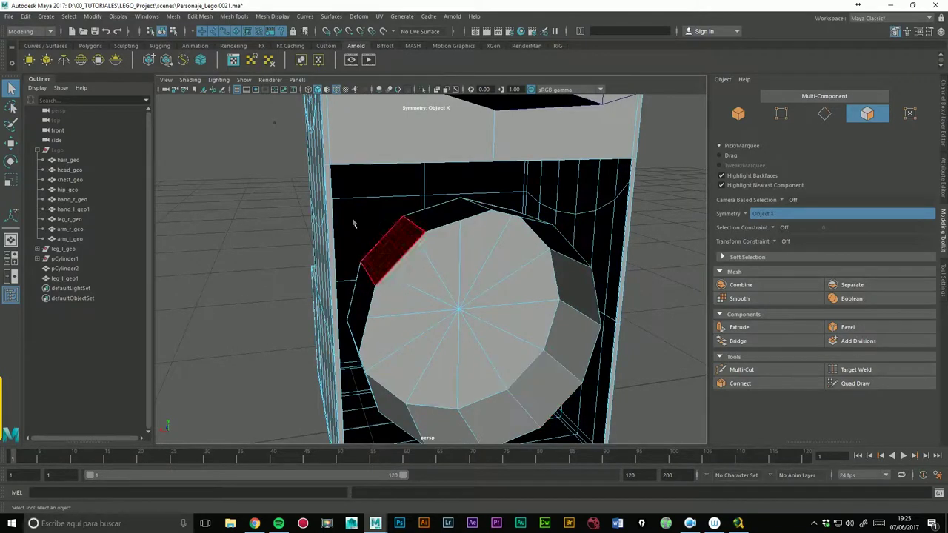
{"action": "right_click_drag", "start_coordinate": [637, 256], "coordinate": [495, 259], "text": "alt"}
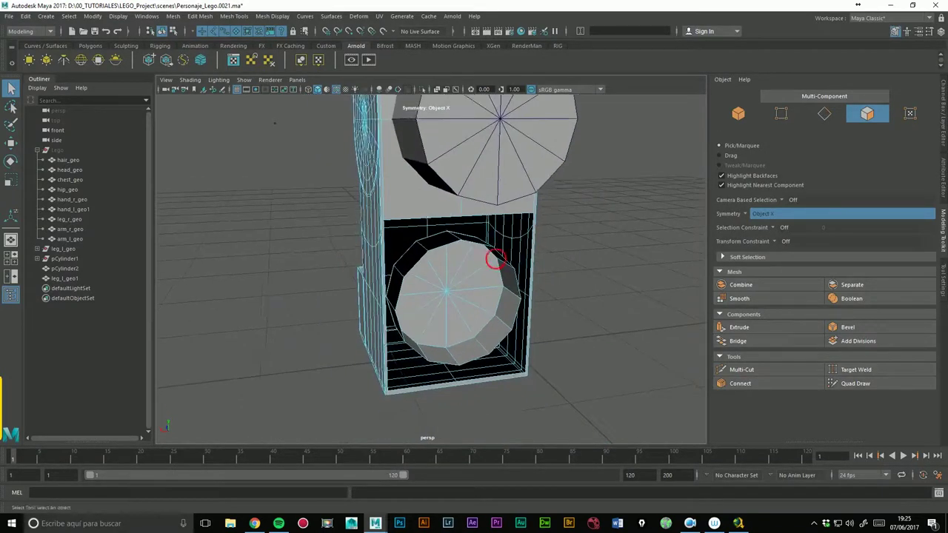
{"action": "left_click_drag", "start_coordinate": [495, 259], "coordinate": [438, 205], "text": "alt"}
Step: Switch to edge mode and select an edge on the block's front
{"action": "key", "text": "F10"}
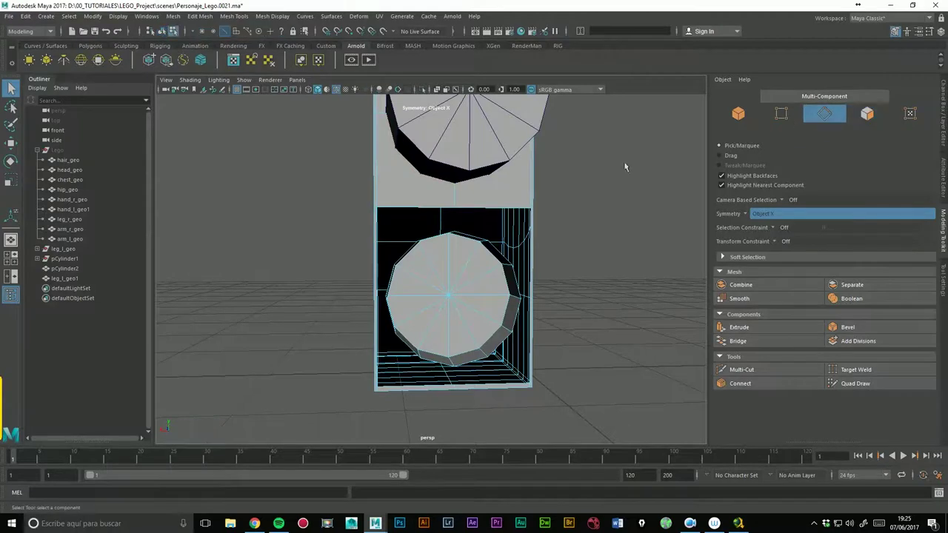
{"action": "left_click", "coordinate": [436, 211]}
{"action": "left_click_drag", "start_coordinate": [565, 222], "coordinate": [514, 215], "text": "alt"}
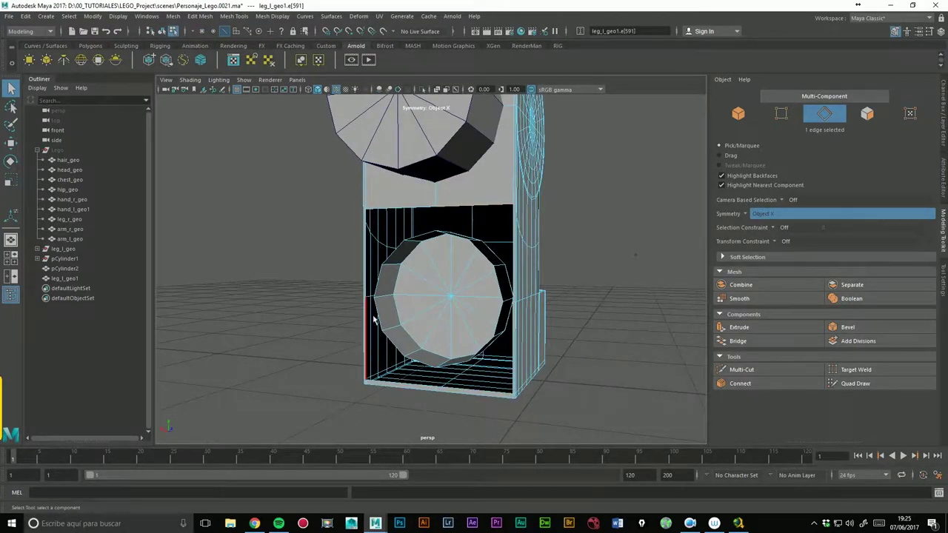
{"action": "left_click_drag", "start_coordinate": [374, 319], "coordinate": [435, 217], "text": "alt"}
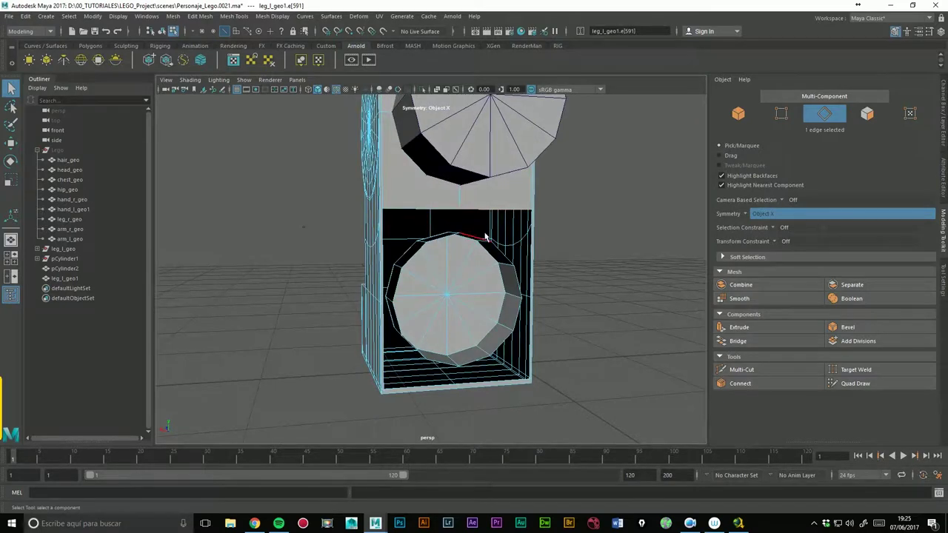
{"action": "left_click_drag", "start_coordinate": [436, 216], "coordinate": [466, 215], "text": "alt"}
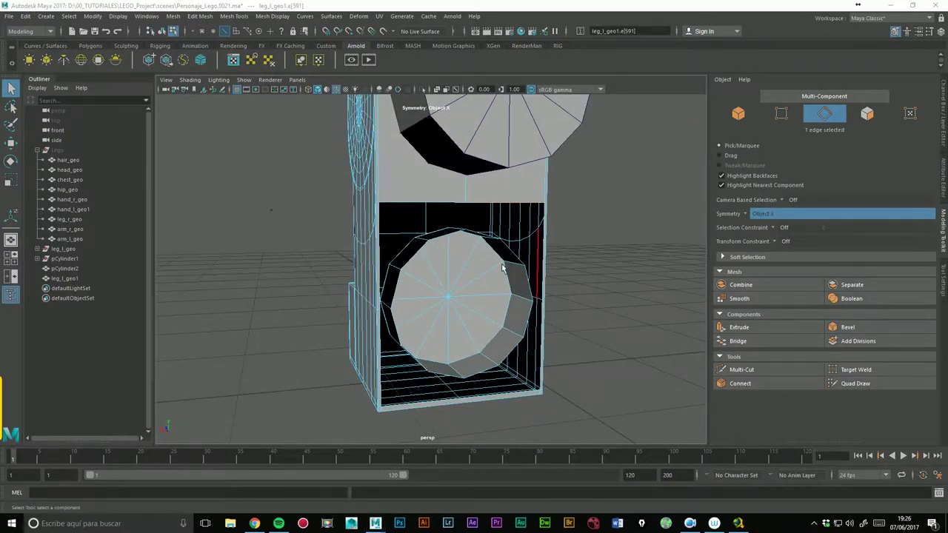
{"action": "scroll", "coordinate": [502, 268], "scroll_direction": "up", "scroll_amount": 3}
{"action": "mouse_move", "coordinate": [430, 245]}
{"action": "left_mouse_down", "text": "alt"}
{"action": "mouse_move", "coordinate": [418, 246]}
{"action": "mouse_move", "coordinate": [464, 246]}
{"action": "mouse_move", "coordinate": [445, 251]}
{"action": "left_mouse_up", "text": "alt"}
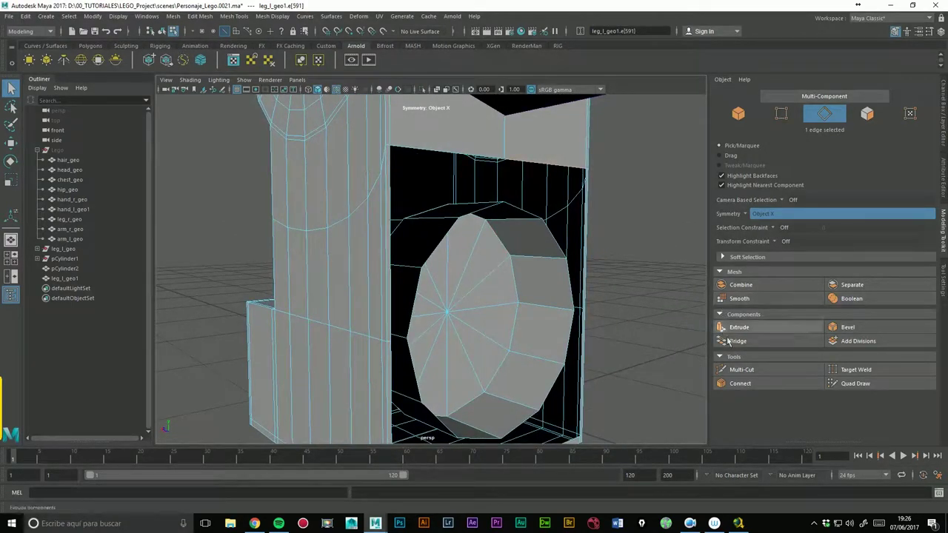
Step: With Multi-Cut, slice an edge loop across the box's side, then undo two changes
{"action": "left_click", "coordinate": [741, 369]}
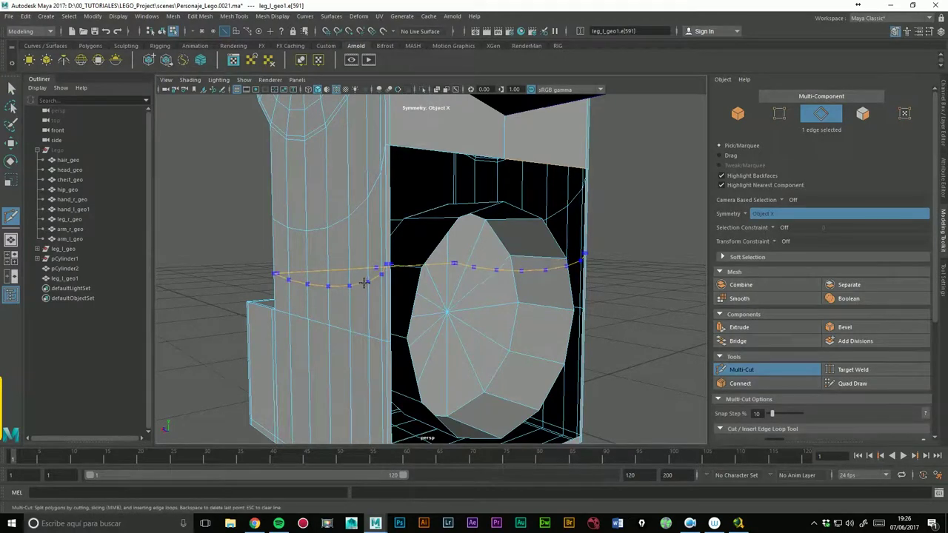
{"action": "left_click_drag", "start_coordinate": [363, 280], "coordinate": [354, 176], "text": "alt"}
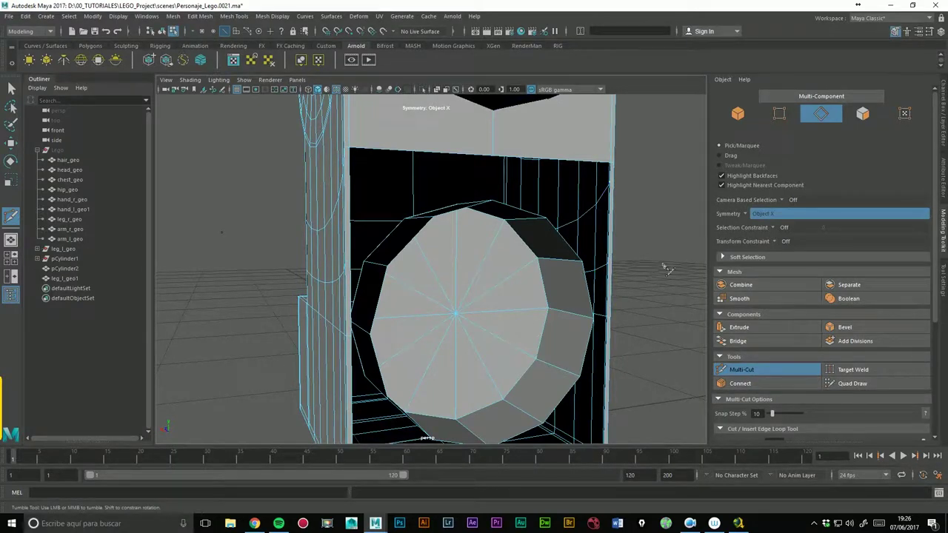
{"action": "right_click_drag", "start_coordinate": [666, 268], "coordinate": [613, 229], "text": "alt"}
{"action": "middle_click_drag", "start_coordinate": [613, 229], "coordinate": [630, 231], "text": "alt"}
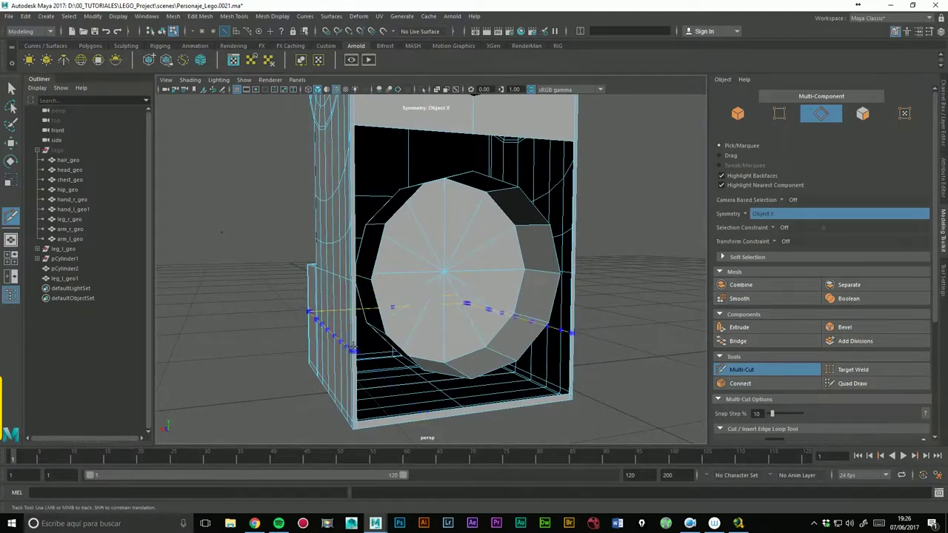
{"action": "mouse_move", "coordinate": [358, 338]}
{"action": "right_mouse_down", "text": "alt"}
{"action": "mouse_move", "coordinate": [381, 292]}
{"action": "mouse_move", "coordinate": [426, 291]}
{"action": "right_mouse_up", "text": "alt"}
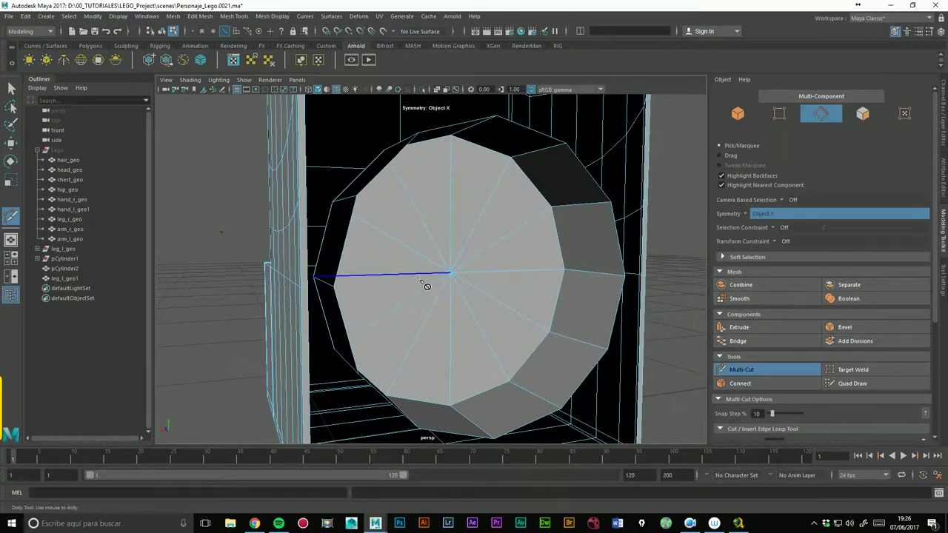
{"action": "mouse_move", "coordinate": [423, 291]}
{"action": "left_mouse_down", "text": "alt"}
{"action": "mouse_move", "coordinate": [493, 219]}
{"action": "mouse_move", "coordinate": [458, 269]}
{"action": "mouse_move", "coordinate": [412, 252]}
{"action": "left_mouse_up", "text": "alt"}
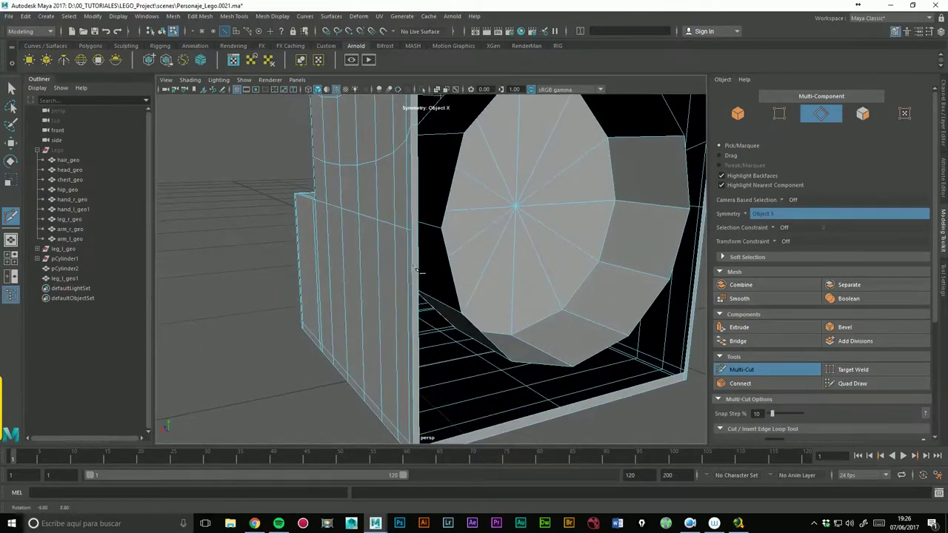
{"action": "left_click", "coordinate": [413, 206], "text": "ctrl"}
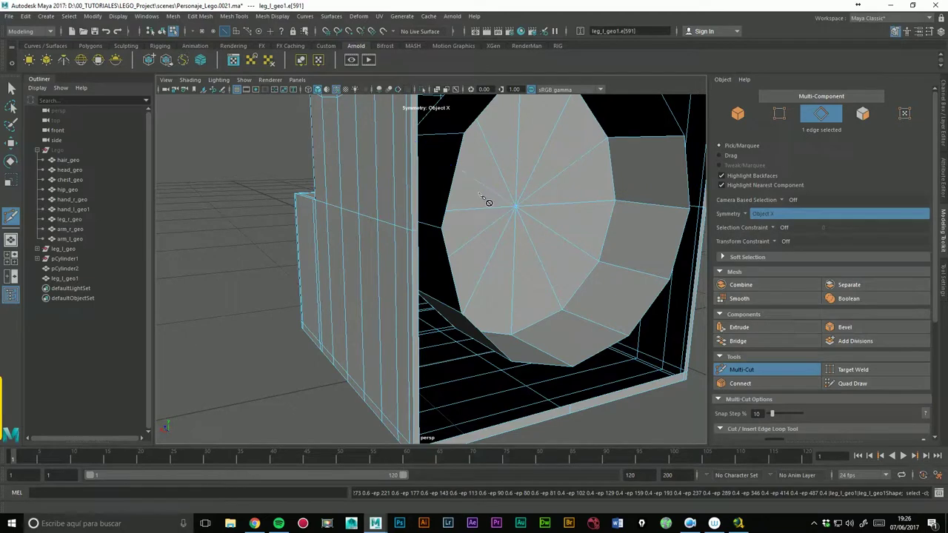
{"action": "key", "text": "ctrl+z"}
{"action": "key", "text": "ctrl+z"}
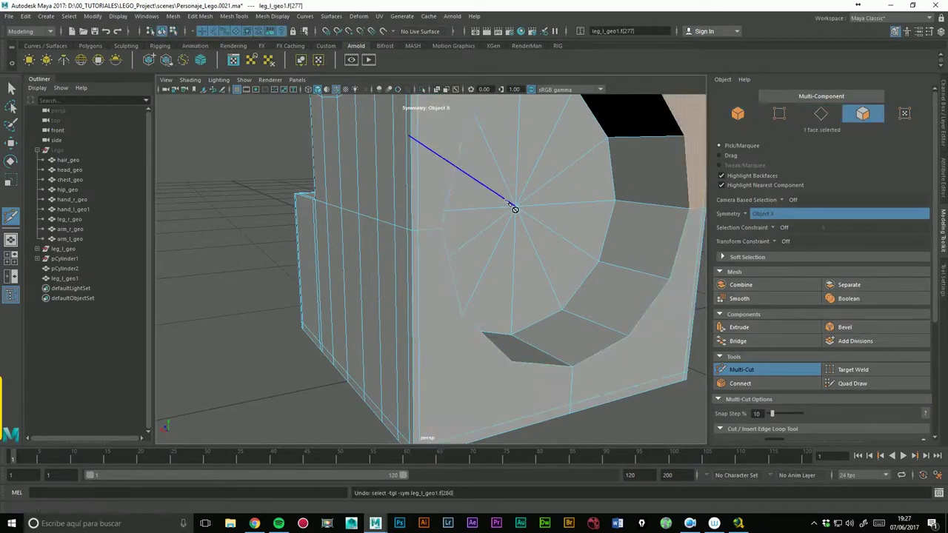
{"action": "key", "text": "ctrl+z"}
{"action": "key", "text": "ctrl+z"}
Step: Recut the edge loop across the leg block, undo it, and frame the lower hinge cylinder
{"action": "right_click_drag", "start_coordinate": [503, 206], "coordinate": [252, 212], "text": "alt"}
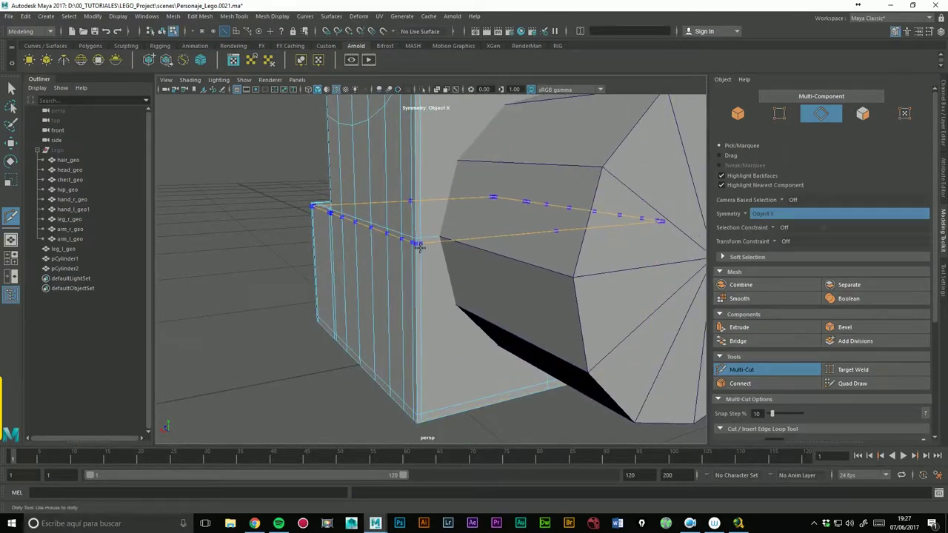
{"action": "left_click_drag", "start_coordinate": [418, 243], "coordinate": [420, 234], "text": "ctrl"}
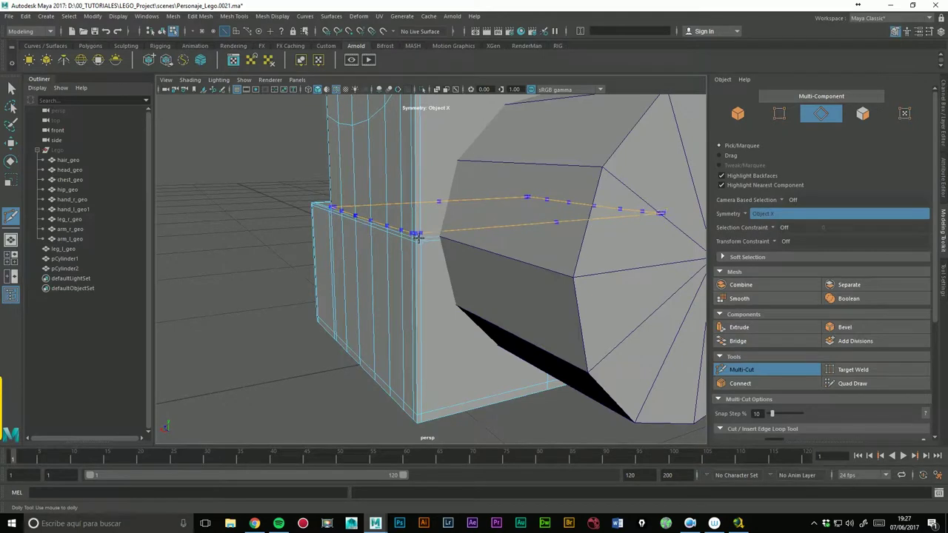
{"action": "key", "text": "ctrl+z"}
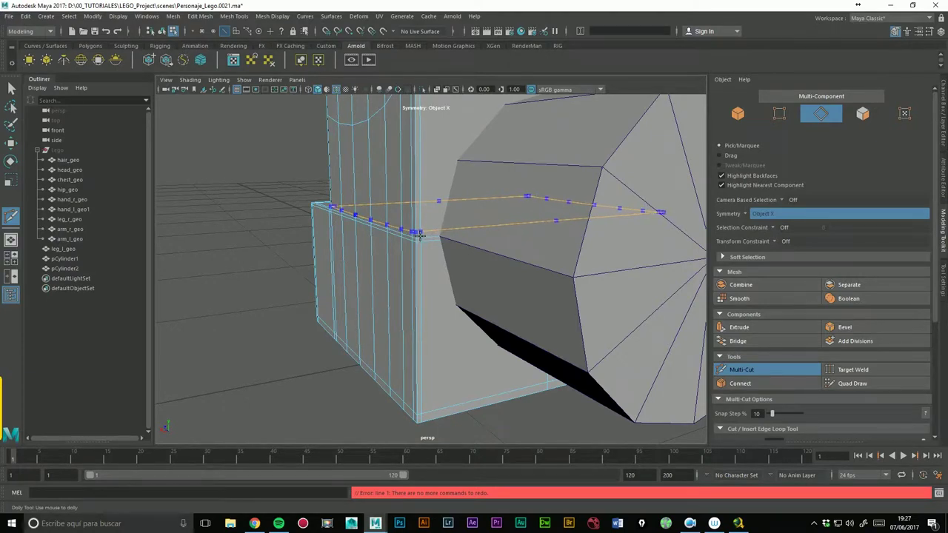
{"action": "mouse_move", "coordinate": [507, 212]}
{"action": "left_mouse_down", "text": "alt"}
{"action": "mouse_move", "coordinate": [382, 207]}
{"action": "mouse_move", "coordinate": [408, 271]}
{"action": "mouse_move", "coordinate": [333, 267]}
{"action": "left_mouse_up", "text": "alt"}
{"action": "middle_click_drag", "start_coordinate": [445, 422], "coordinate": [447, 353], "text": "alt"}
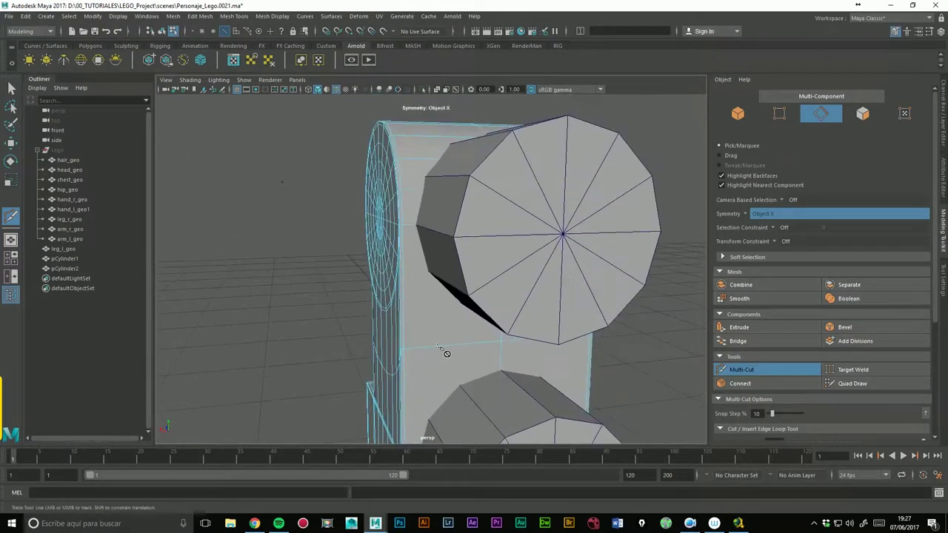
{"action": "mouse_move", "coordinate": [544, 265]}
{"action": "left_mouse_down", "text": "alt"}
{"action": "mouse_move", "coordinate": [475, 282]}
{"action": "mouse_move", "coordinate": [505, 257]}
{"action": "left_mouse_up", "text": "alt"}
{"action": "middle_click_drag", "start_coordinate": [553, 270], "coordinate": [660, 195], "text": "alt"}
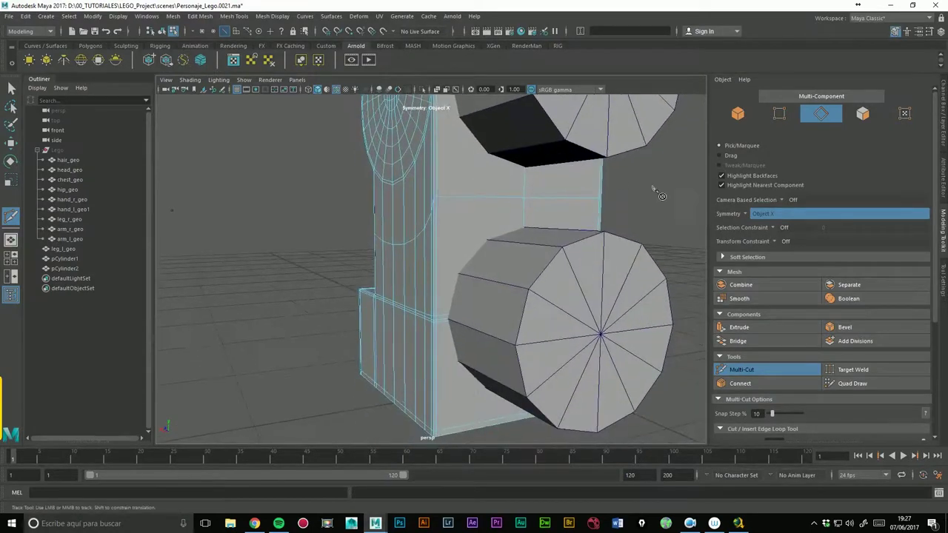
{"action": "left_click", "coordinate": [11, 145]}
Step: Select leg_l_geo and pCylinder1 and apply a Boolean with Operation set to difference
{"action": "right_click_drag", "start_coordinate": [472, 221], "coordinate": [449, 231]}
{"action": "left_click", "coordinate": [579, 279], "text": "shift"}
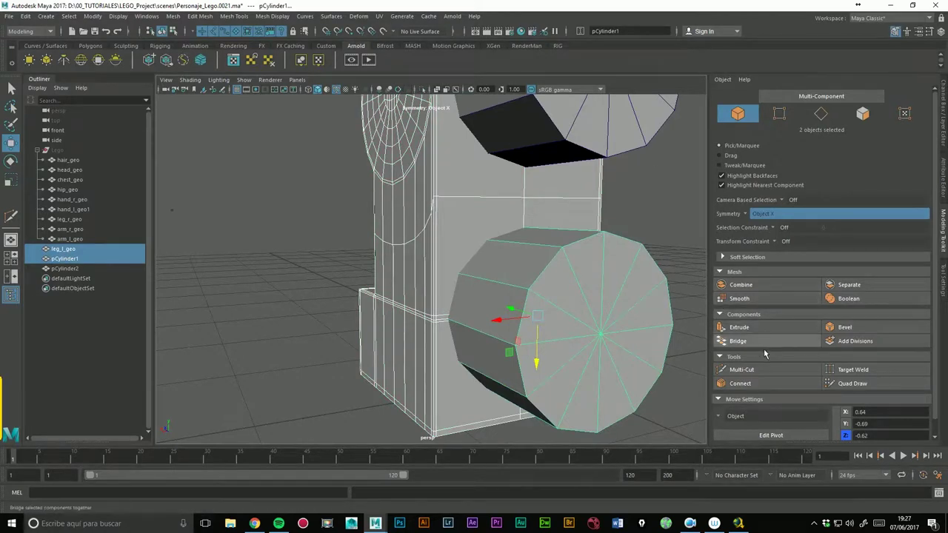
{"action": "left_click", "coordinate": [849, 305]}
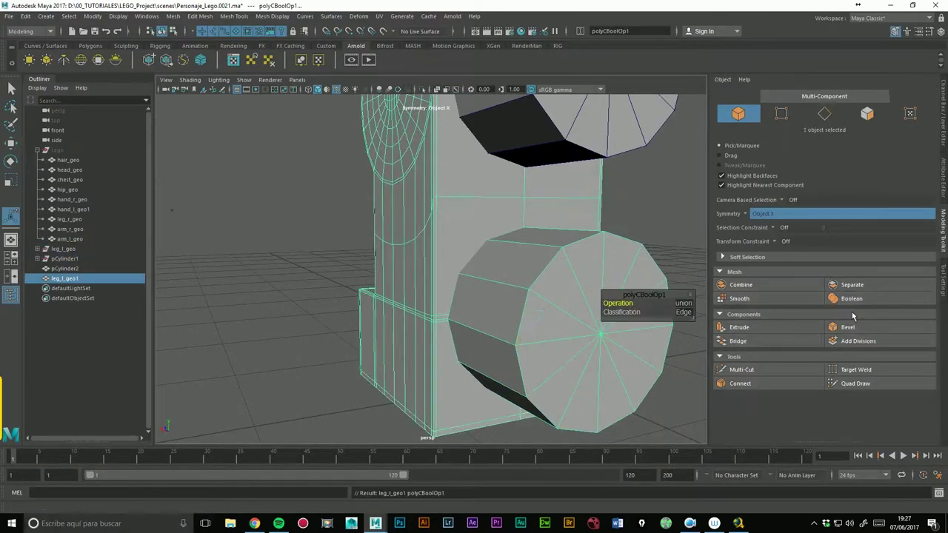
{"action": "left_click", "coordinate": [683, 311]}
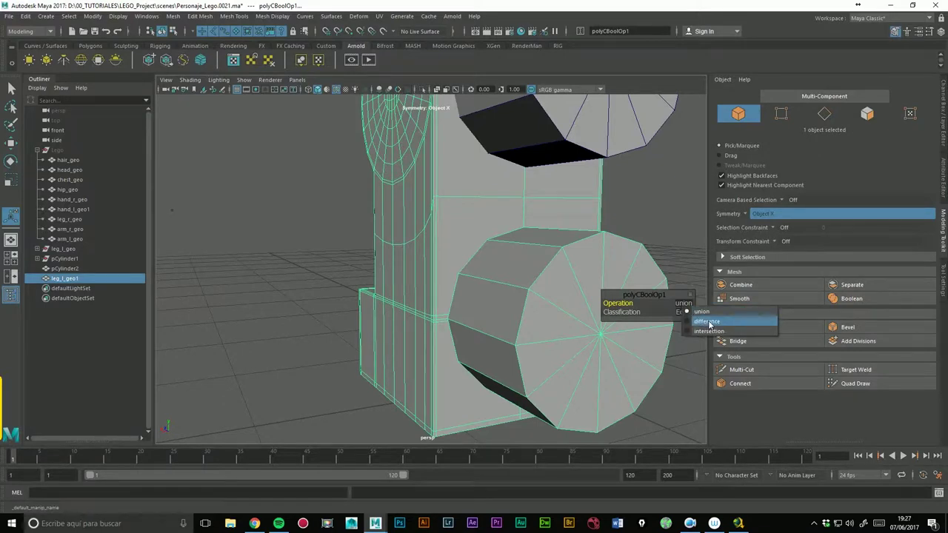
{"action": "left_click", "coordinate": [707, 321]}
{"action": "scroll", "coordinate": [552, 216], "scroll_direction": "up", "scroll_amount": 3}
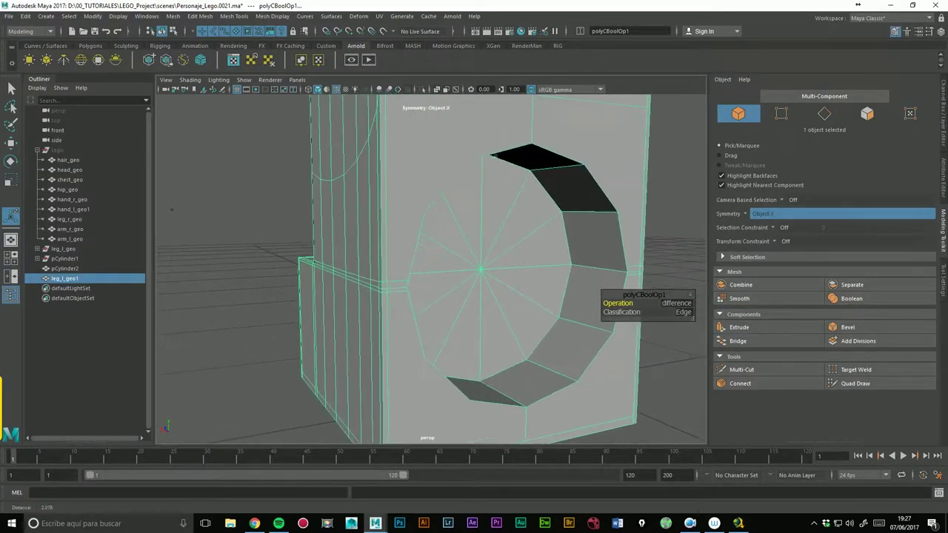
{"action": "right_click_drag", "start_coordinate": [488, 139], "coordinate": [439, 144]}
Step: Delete the four faces around the hinge hole, including the small sliver face
{"action": "left_click", "coordinate": [547, 152]}
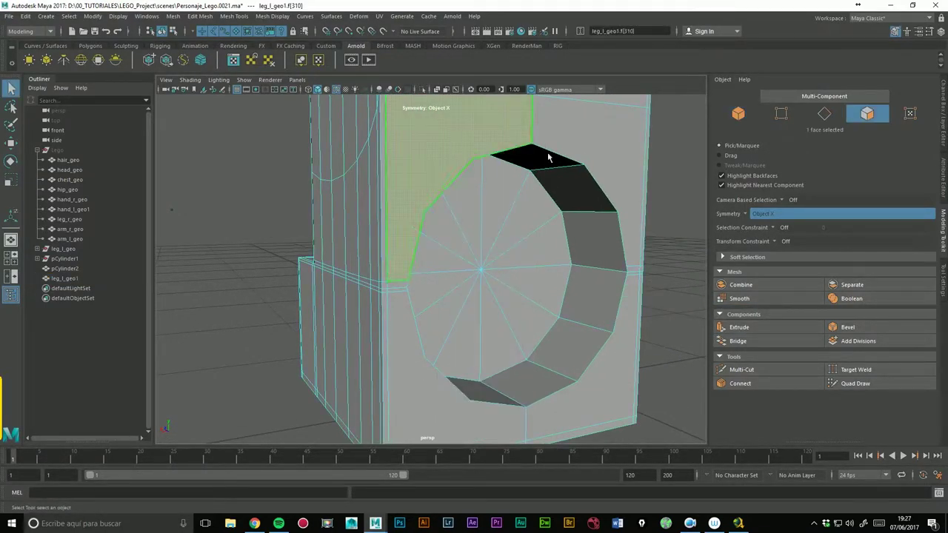
{"action": "key", "text": "Delete"}
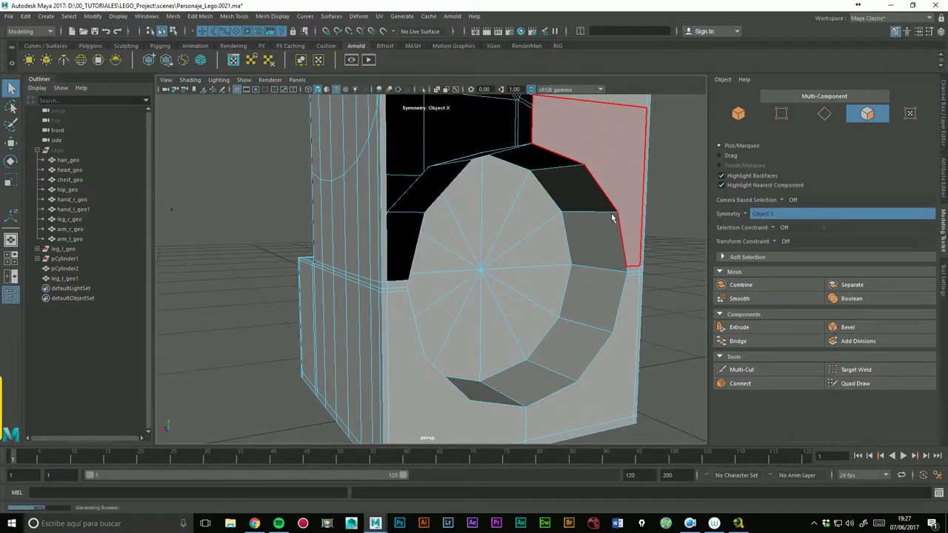
{"action": "left_click", "coordinate": [607, 348]}
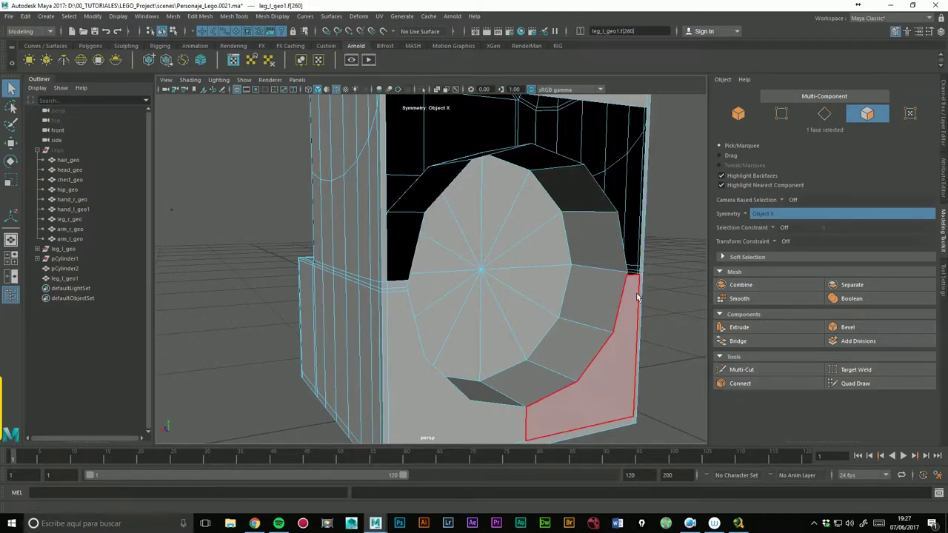
{"action": "key", "text": "Delete"}
{"action": "left_click", "coordinate": [476, 414]}
{"action": "key", "text": "Delete"}
{"action": "left_click", "coordinate": [397, 292]}
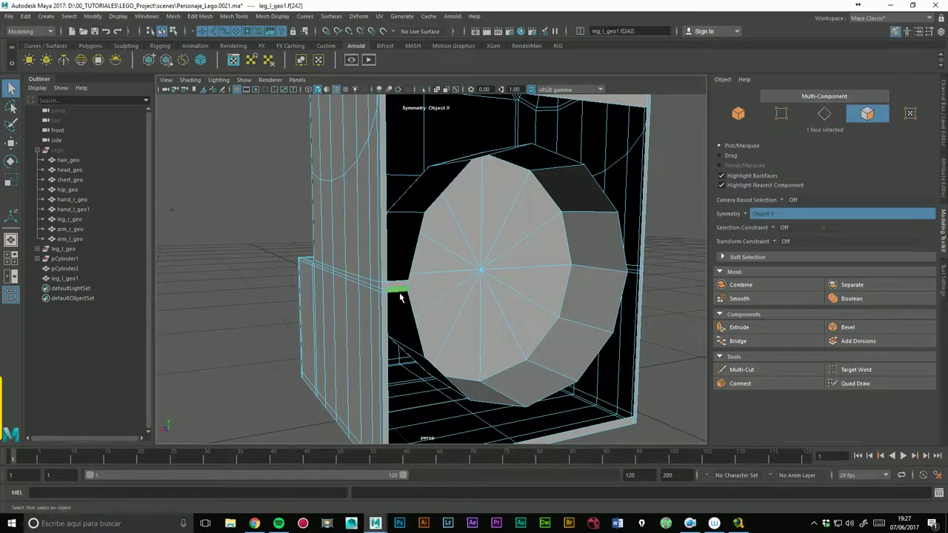
{"action": "key", "text": "Delete"}
{"action": "scroll", "coordinate": [548, 244], "scroll_direction": "up", "scroll_amount": 3}
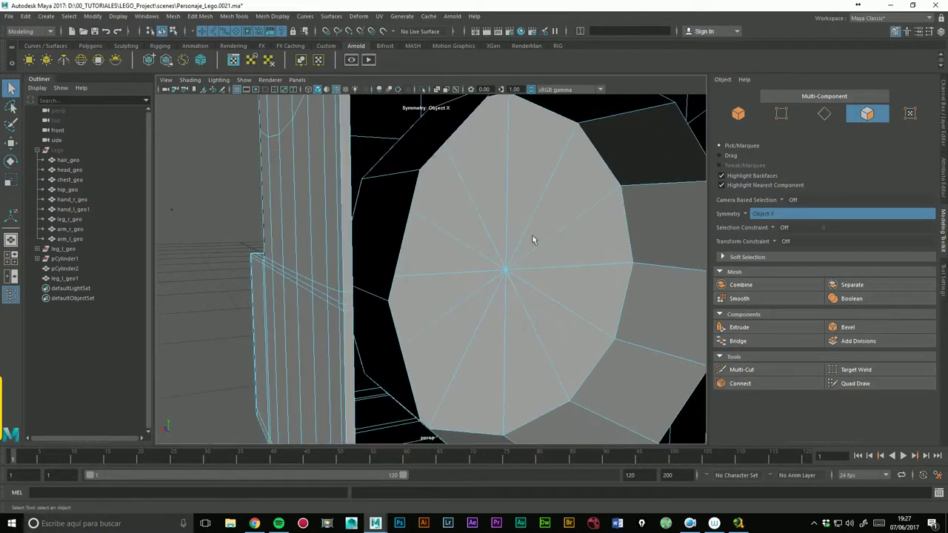
{"action": "middle_click_drag", "start_coordinate": [609, 189], "coordinate": [614, 131], "text": "alt"}
Step: Delete the stray vertices left on the hole's rim in vertex mode
{"action": "key", "text": "F9"}
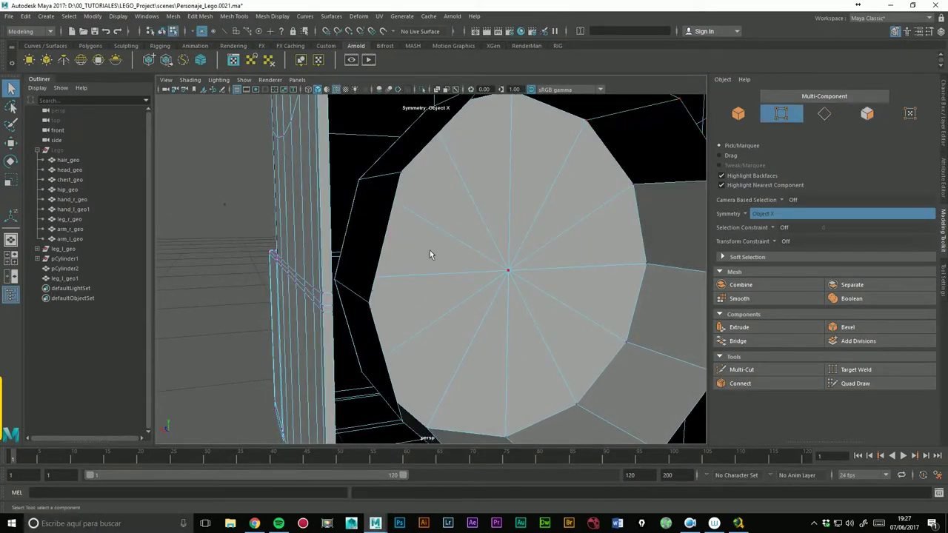
{"action": "left_click", "coordinate": [382, 294]}
{"action": "left_click_drag", "start_coordinate": [383, 296], "coordinate": [405, 299], "text": "alt"}
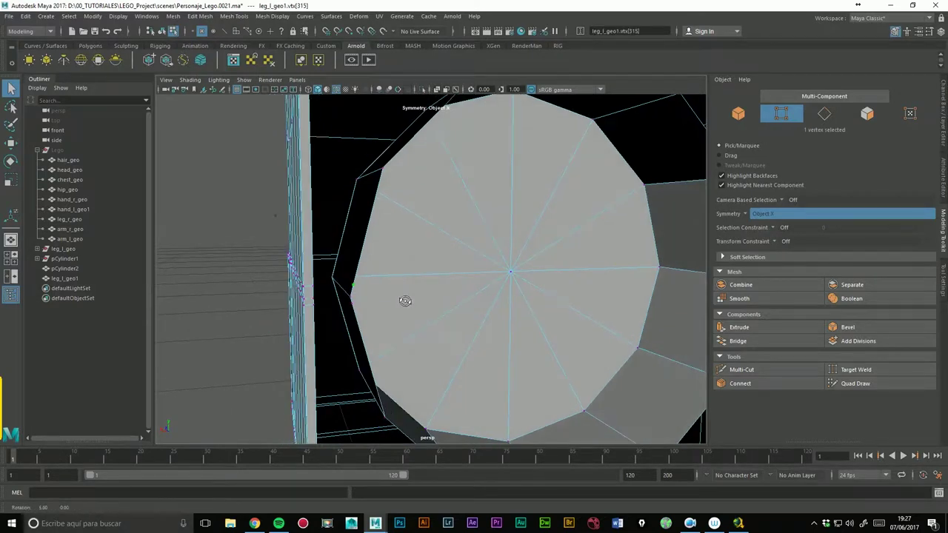
{"action": "key", "text": "Delete"}
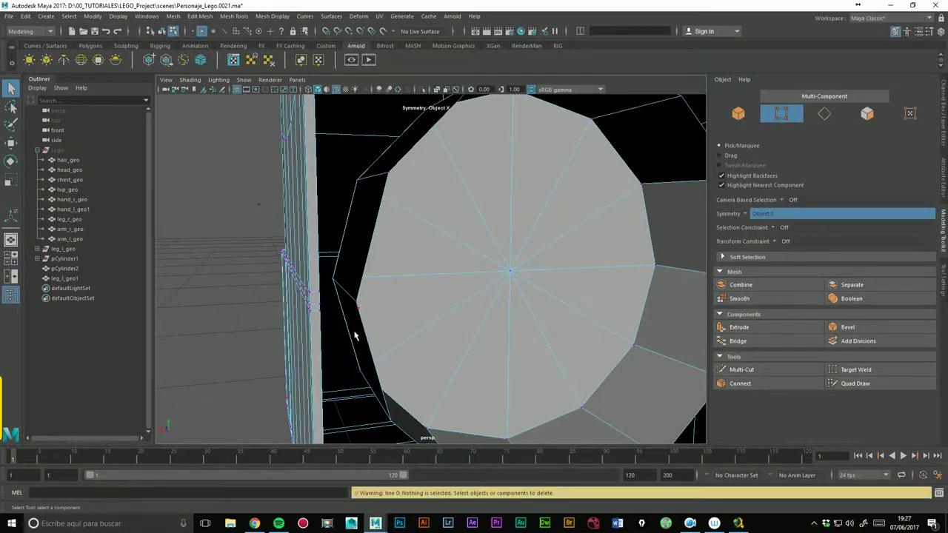
{"action": "left_click", "coordinate": [363, 316]}
{"action": "key", "text": "Delete"}
{"action": "mouse_move", "coordinate": [593, 232]}
{"action": "left_mouse_down", "text": "alt"}
{"action": "mouse_move", "coordinate": [551, 294]}
{"action": "mouse_move", "coordinate": [565, 265]}
{"action": "left_mouse_up", "text": "alt"}
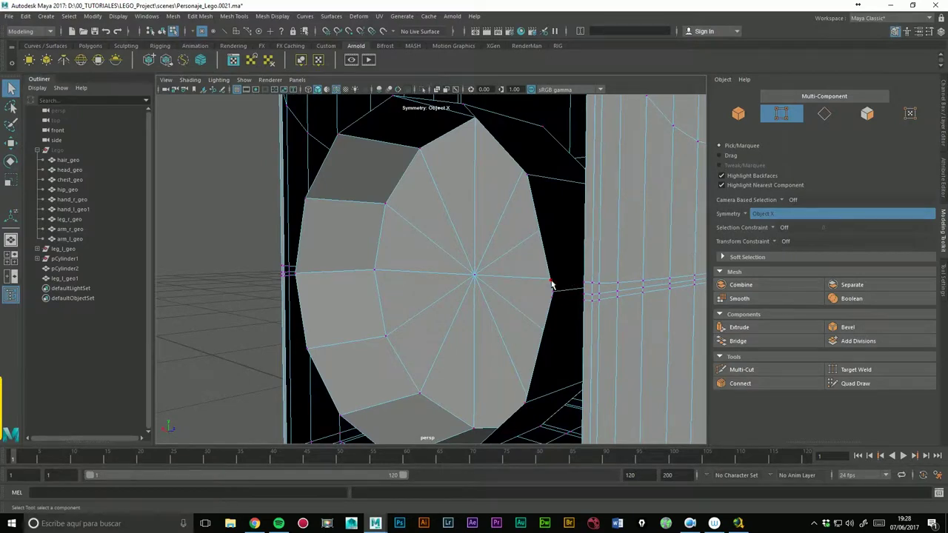
{"action": "key", "text": "Delete"}
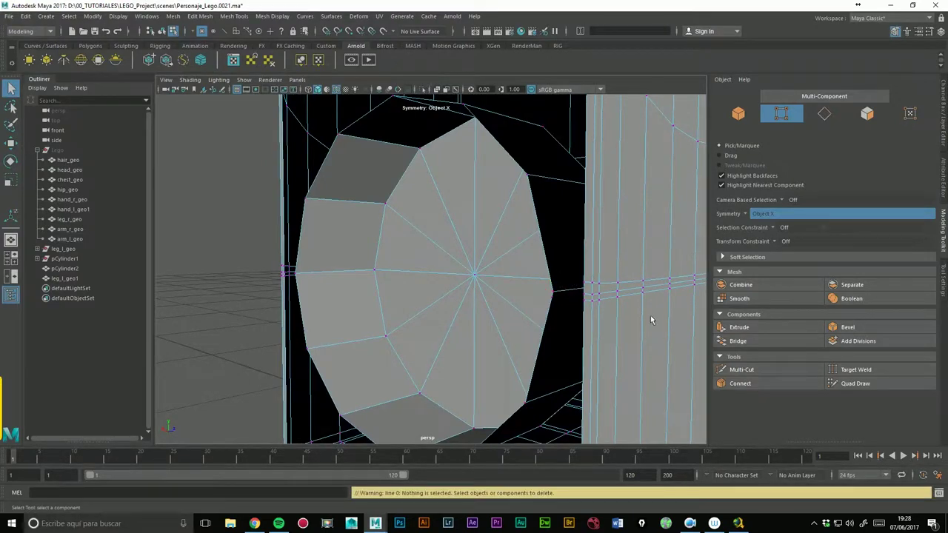
{"action": "left_click", "coordinate": [559, 310]}
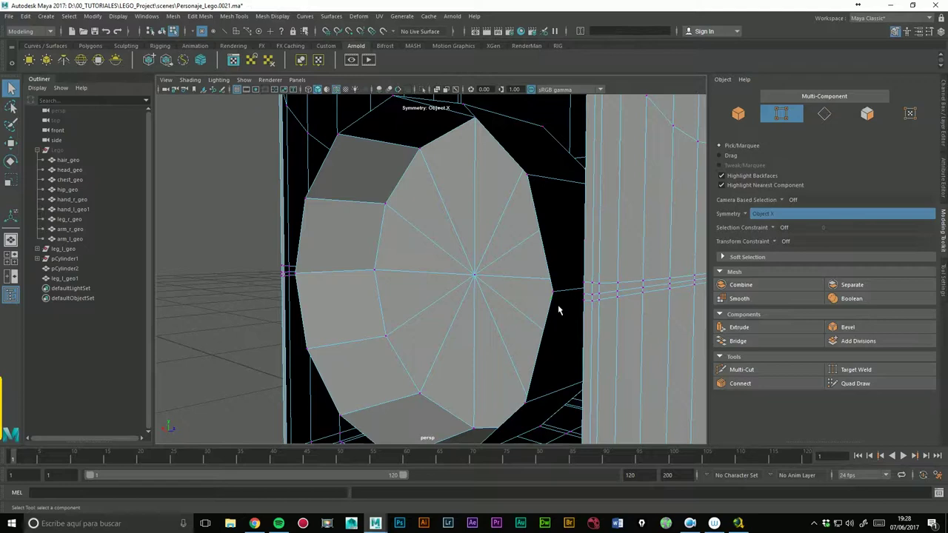
{"action": "mouse_move", "coordinate": [626, 234]}
{"action": "left_mouse_down", "text": "alt"}
{"action": "mouse_move", "coordinate": [558, 320]}
{"action": "mouse_move", "coordinate": [412, 233]}
{"action": "left_mouse_up", "text": "alt"}
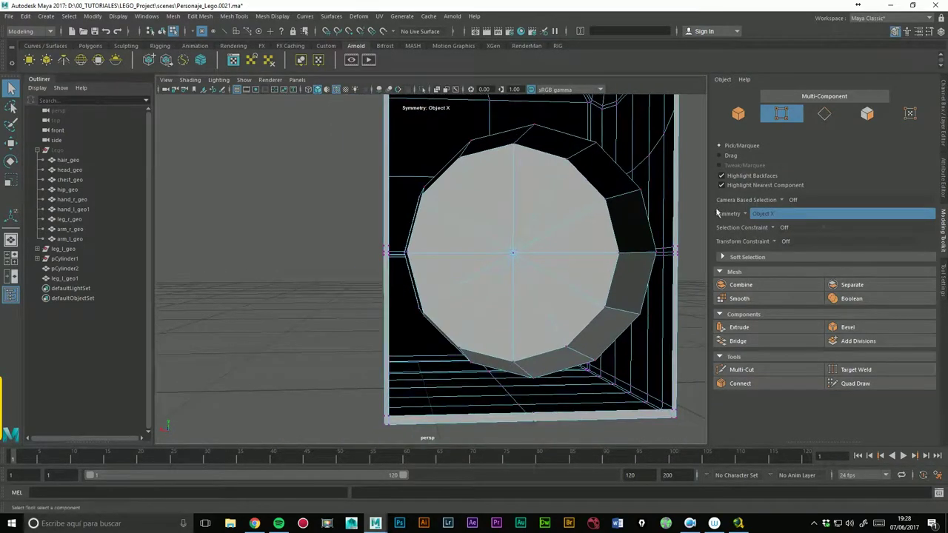
Step: Switch to edge mode and select the opening's top-left border edge
{"action": "left_click", "coordinate": [824, 113]}
{"action": "mouse_move", "coordinate": [353, 236]}
{"action": "right_mouse_down", "text": "alt"}
{"action": "mouse_move", "coordinate": [420, 204]}
{"action": "mouse_move", "coordinate": [363, 271]}
{"action": "right_mouse_up", "text": "alt"}
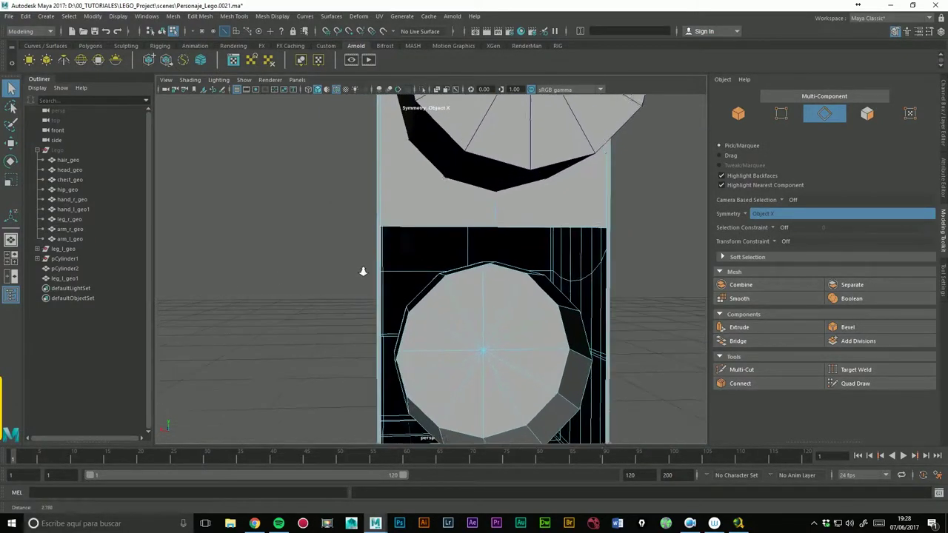
{"action": "middle_click_drag", "start_coordinate": [363, 271], "coordinate": [478, 244], "text": "alt"}
{"action": "right_click_drag", "start_coordinate": [478, 244], "coordinate": [511, 211], "text": "alt"}
{"action": "left_click_drag", "start_coordinate": [435, 246], "coordinate": [478, 250], "text": "alt"}
{"action": "mouse_move", "coordinate": [680, 182]}
{"action": "left_mouse_down", "text": "alt"}
{"action": "mouse_move", "coordinate": [531, 176]}
{"action": "mouse_move", "coordinate": [610, 256]}
{"action": "left_mouse_up", "text": "alt"}
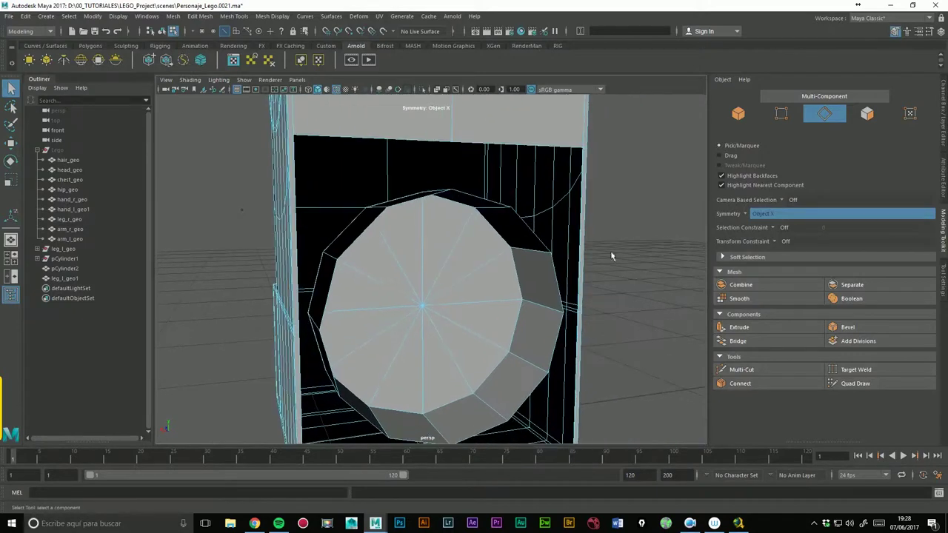
{"action": "mouse_move", "coordinate": [610, 256]}
{"action": "middle_mouse_down", "text": "alt"}
{"action": "mouse_move", "coordinate": [607, 200]}
{"action": "mouse_move", "coordinate": [639, 200]}
{"action": "middle_mouse_up", "text": "alt"}
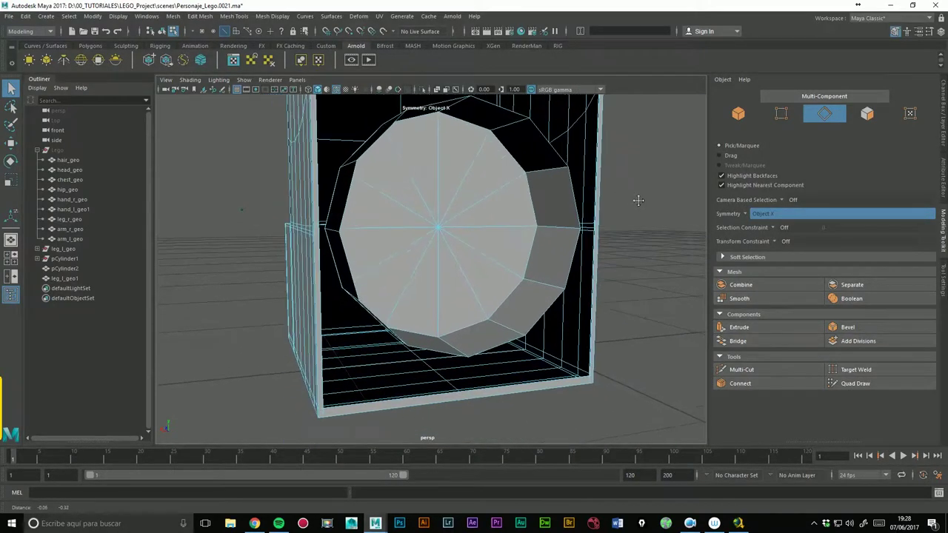
{"action": "mouse_move", "coordinate": [635, 201]}
{"action": "left_mouse_down", "text": "alt"}
{"action": "mouse_move", "coordinate": [658, 258]}
{"action": "mouse_move", "coordinate": [384, 196]}
{"action": "left_mouse_up", "text": "alt"}
{"action": "left_click", "coordinate": [355, 214]}
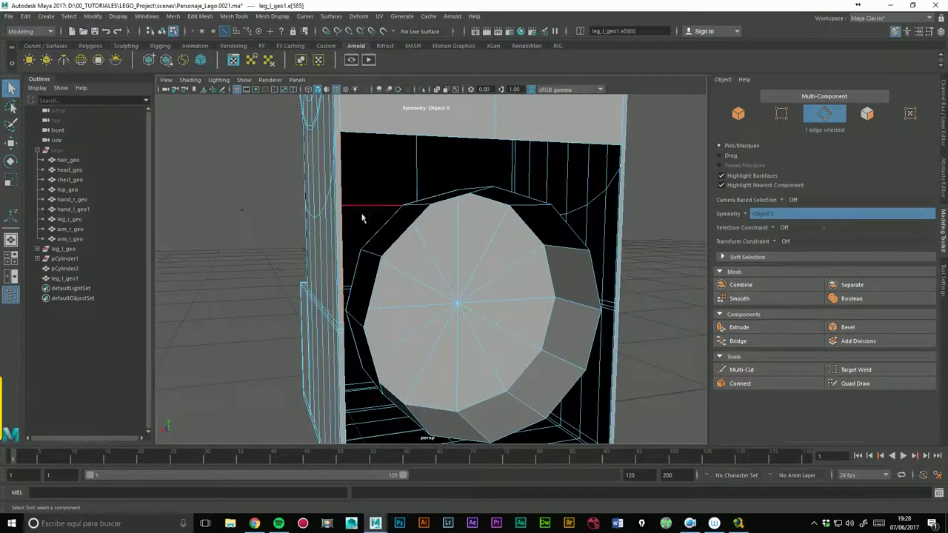
Step: Bridge the first border edge pairs between the hole rim and the block's top edges
{"action": "mouse_move", "coordinate": [603, 195]}
{"action": "left_mouse_down", "text": "alt"}
{"action": "mouse_move", "coordinate": [528, 212]}
{"action": "mouse_move", "coordinate": [548, 223]}
{"action": "left_mouse_up", "text": "alt"}
{"action": "left_click", "coordinate": [739, 341]}
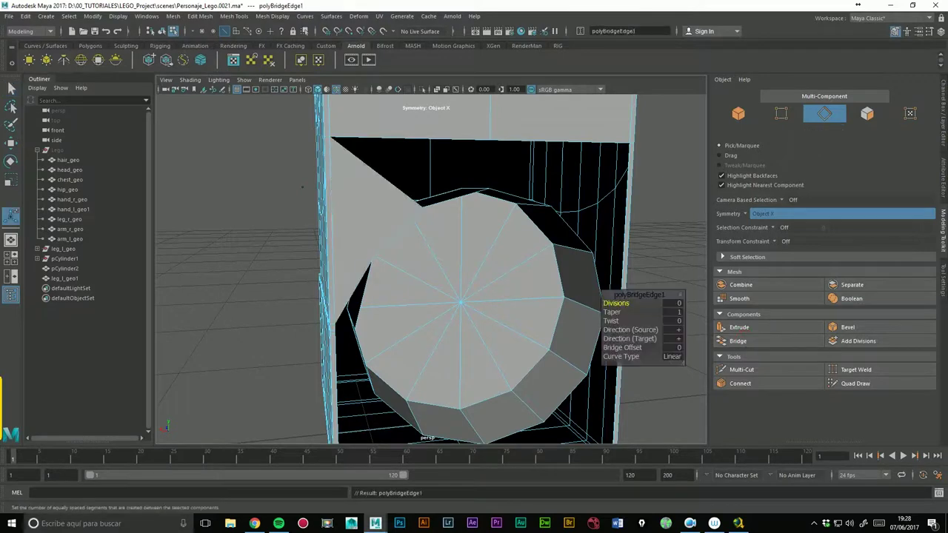
{"action": "mouse_move", "coordinate": [478, 262]}
{"action": "left_mouse_down", "text": "alt"}
{"action": "mouse_move", "coordinate": [466, 272]}
{"action": "mouse_move", "coordinate": [575, 239]}
{"action": "mouse_move", "coordinate": [519, 252]}
{"action": "left_mouse_up", "text": "alt"}
{"action": "left_click", "coordinate": [539, 260]}
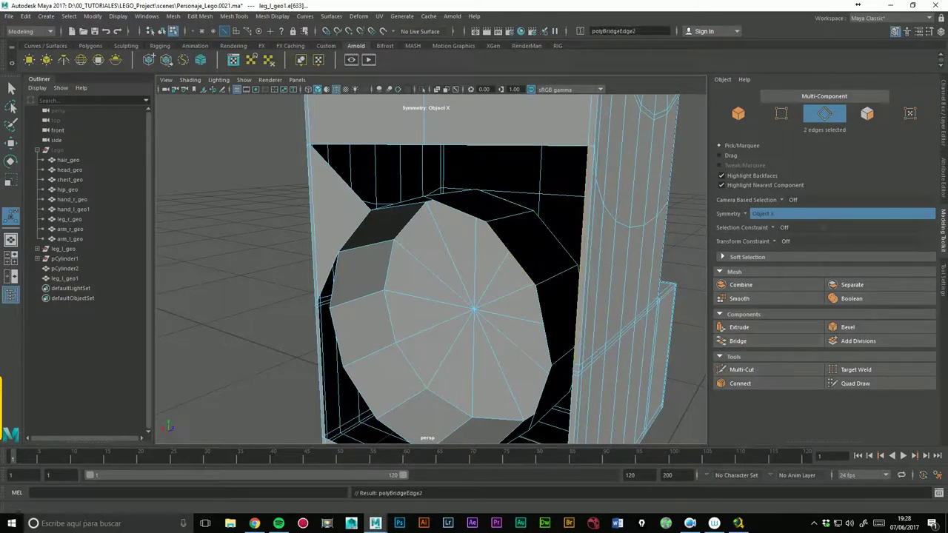
{"action": "left_click", "coordinate": [738, 341]}
{"action": "left_click_drag", "start_coordinate": [518, 222], "coordinate": [440, 154], "text": "alt"}
{"action": "left_click", "coordinate": [433, 144]}
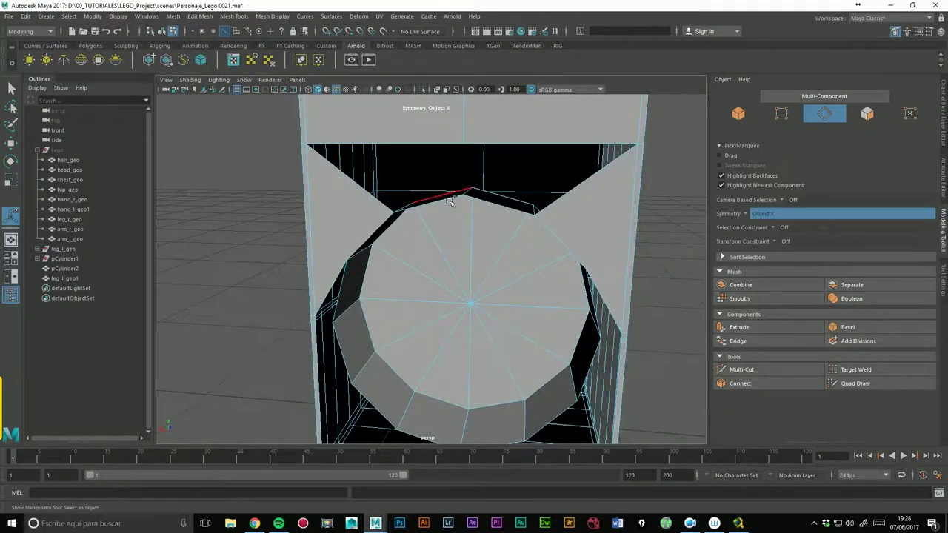
{"action": "left_click", "coordinate": [533, 142]}
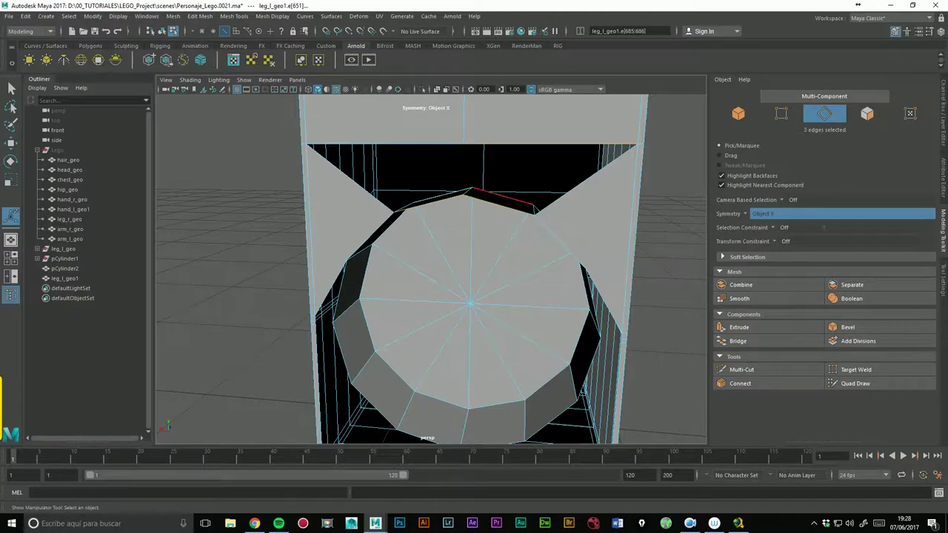
{"action": "left_click", "coordinate": [738, 341]}
Step: Bridge the upper rim edges and fill the gap left of the hole
{"action": "left_click", "coordinate": [460, 171]}
{"action": "left_click", "coordinate": [754, 342]}
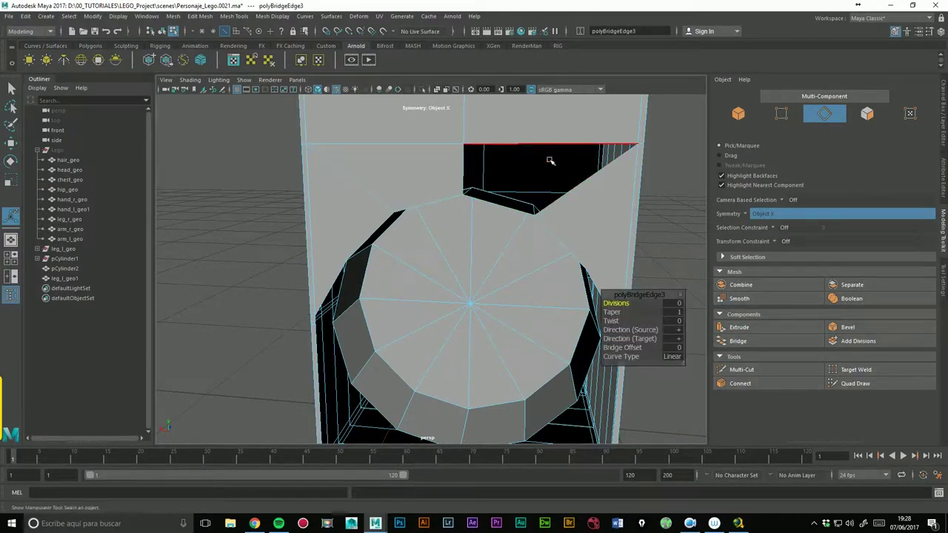
{"action": "left_click", "coordinate": [725, 347]}
{"action": "left_click", "coordinate": [514, 194]}
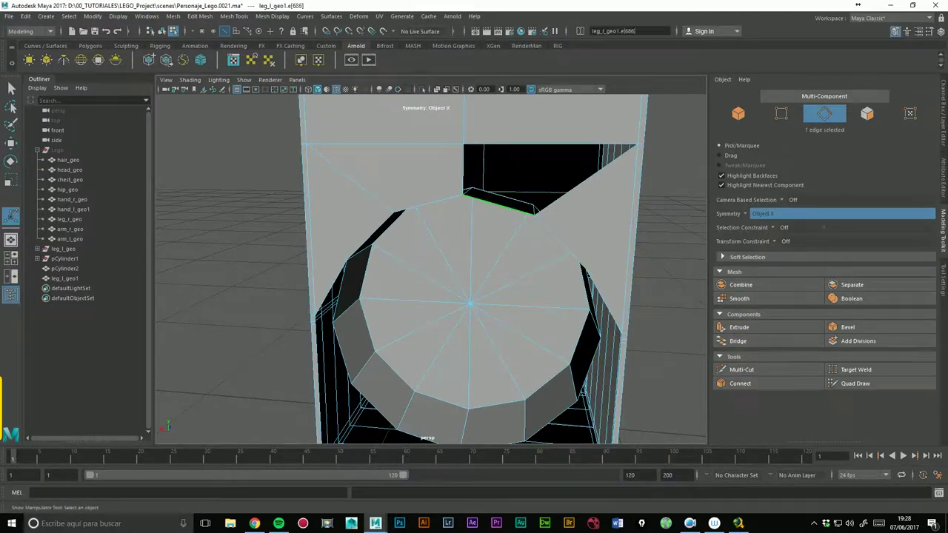
{"action": "left_click", "coordinate": [540, 140], "text": "shift"}
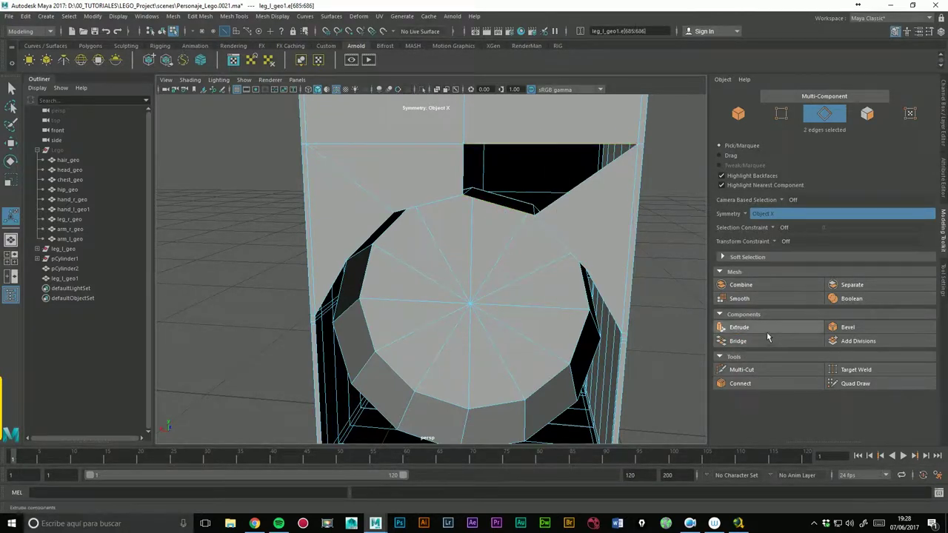
{"action": "left_click", "coordinate": [725, 341]}
{"action": "mouse_move", "coordinate": [525, 226]}
{"action": "left_mouse_down", "text": "alt"}
{"action": "mouse_move", "coordinate": [468, 220]}
{"action": "mouse_move", "coordinate": [354, 243]}
{"action": "left_mouse_up", "text": "alt"}
{"action": "left_click", "coordinate": [346, 247]}
{"action": "left_click", "coordinate": [381, 202], "text": "shift"}
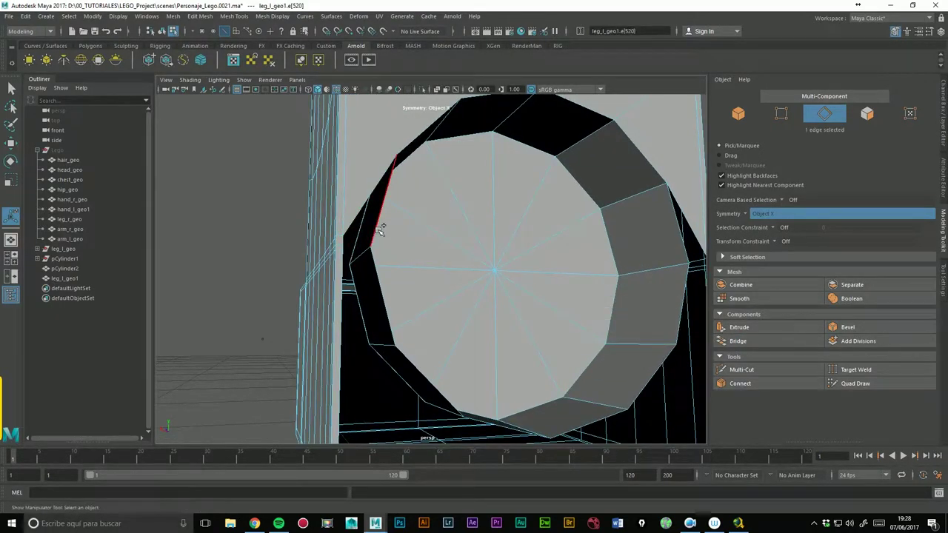
{"action": "left_click", "coordinate": [738, 341]}
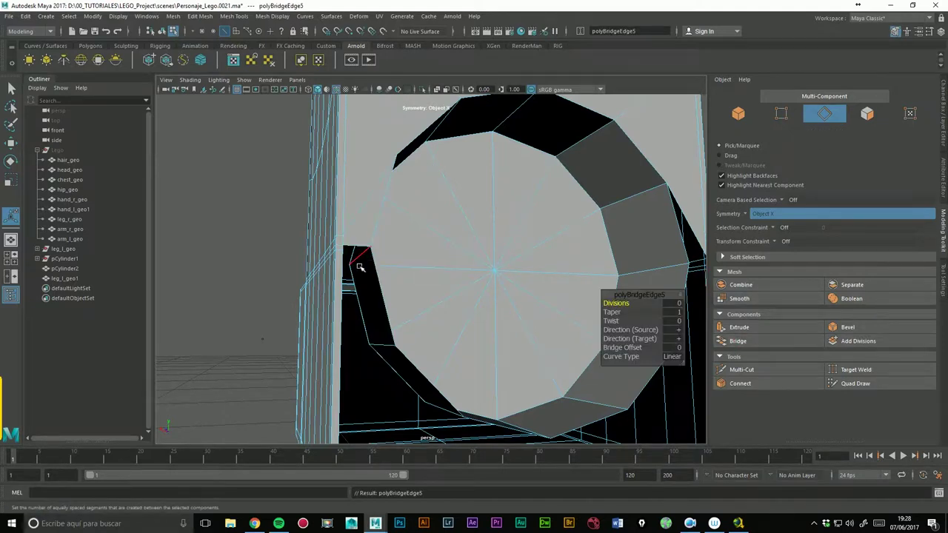
Step: Bridge the gaps beside and below the hole, up to polyBridgeEdge9 with 0 divisions
{"action": "left_click", "coordinate": [382, 295]}
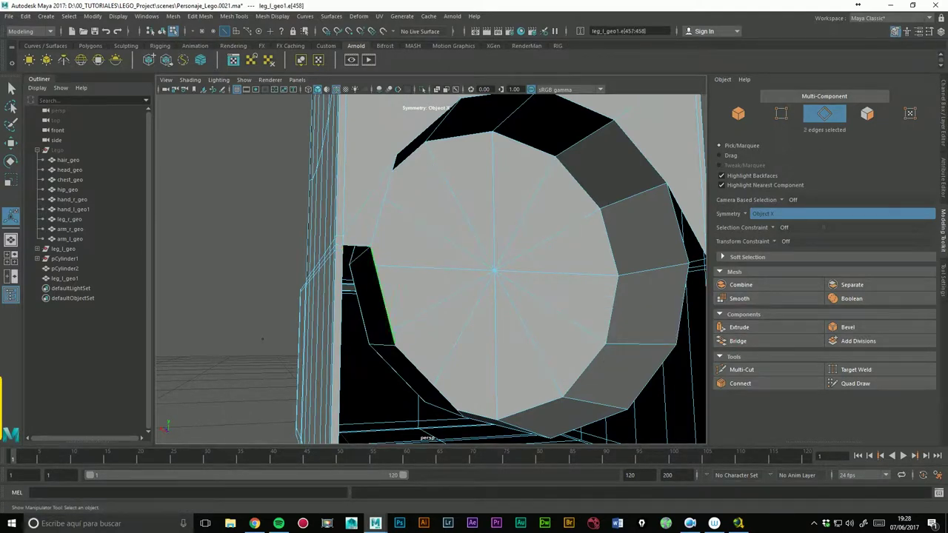
{"action": "left_click", "coordinate": [737, 340]}
{"action": "left_click_drag", "start_coordinate": [560, 229], "coordinate": [385, 268], "text": "alt"}
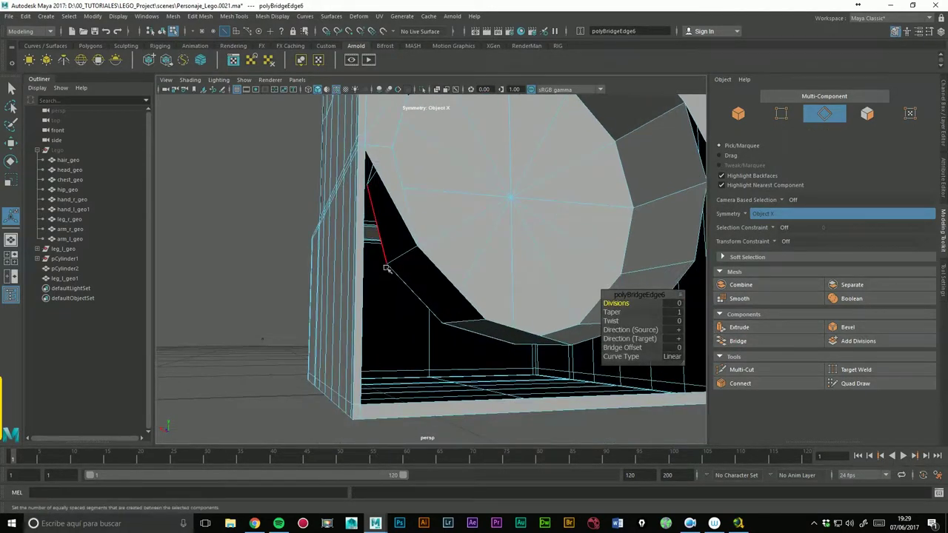
{"action": "left_click", "coordinate": [442, 275]}
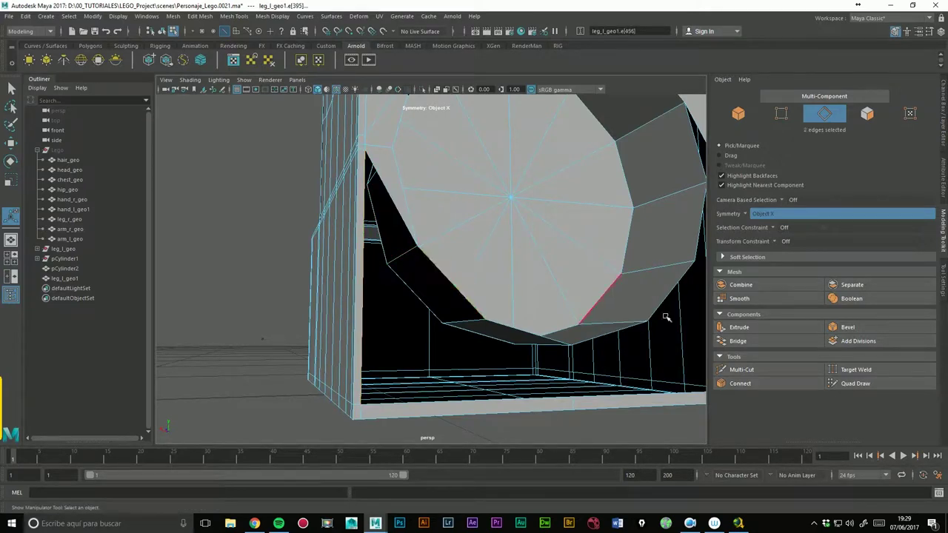
{"action": "left_click", "coordinate": [737, 340]}
{"action": "left_click_drag", "start_coordinate": [563, 341], "coordinate": [489, 376], "text": "alt"}
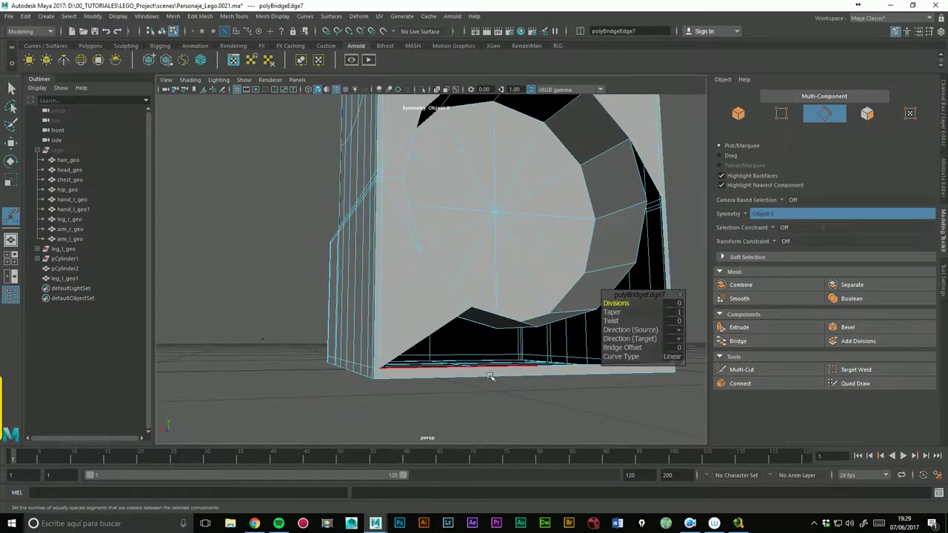
{"action": "left_click", "coordinate": [512, 325]}
{"action": "left_click", "coordinate": [737, 341]}
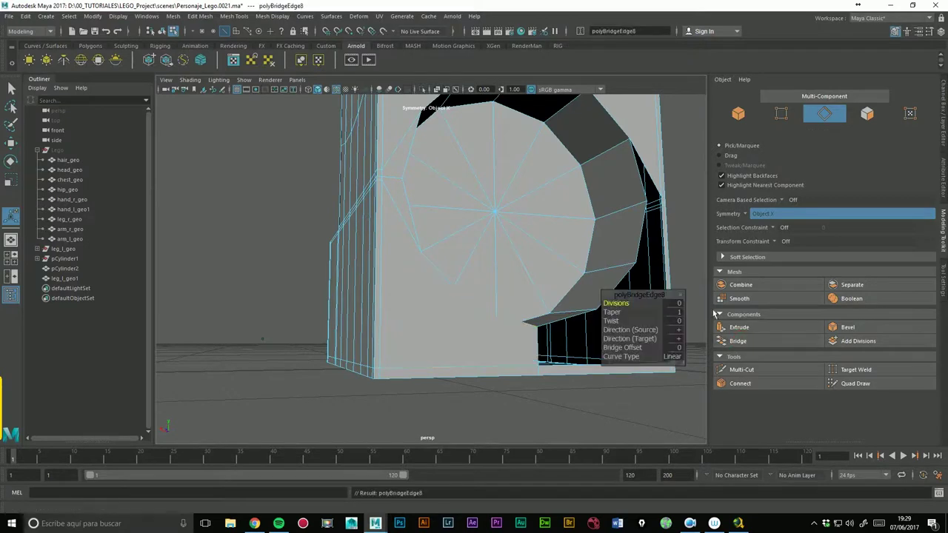
{"action": "mouse_move", "coordinate": [570, 314]}
{"action": "left_mouse_down", "text": "alt"}
{"action": "mouse_move", "coordinate": [571, 258]}
{"action": "mouse_move", "coordinate": [465, 337]}
{"action": "left_mouse_up", "text": "alt"}
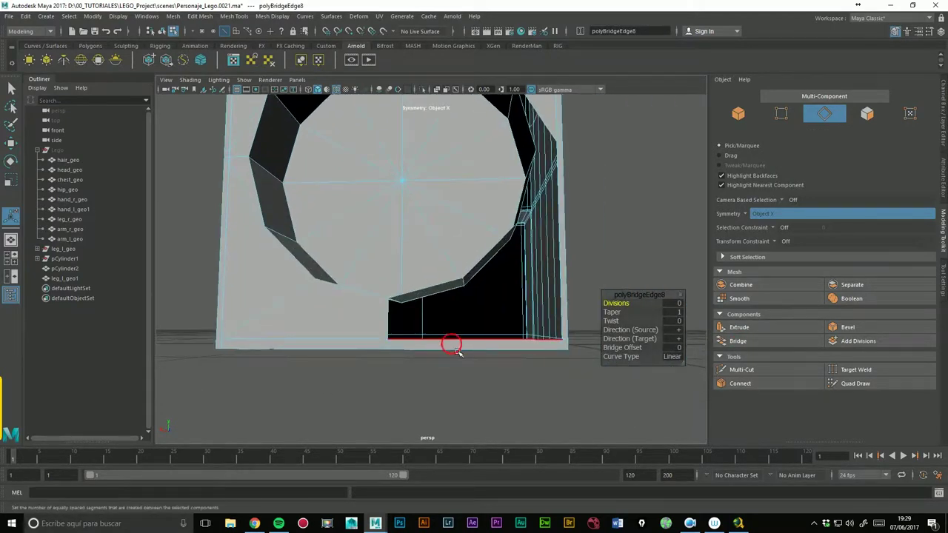
{"action": "left_click", "coordinate": [439, 296]}
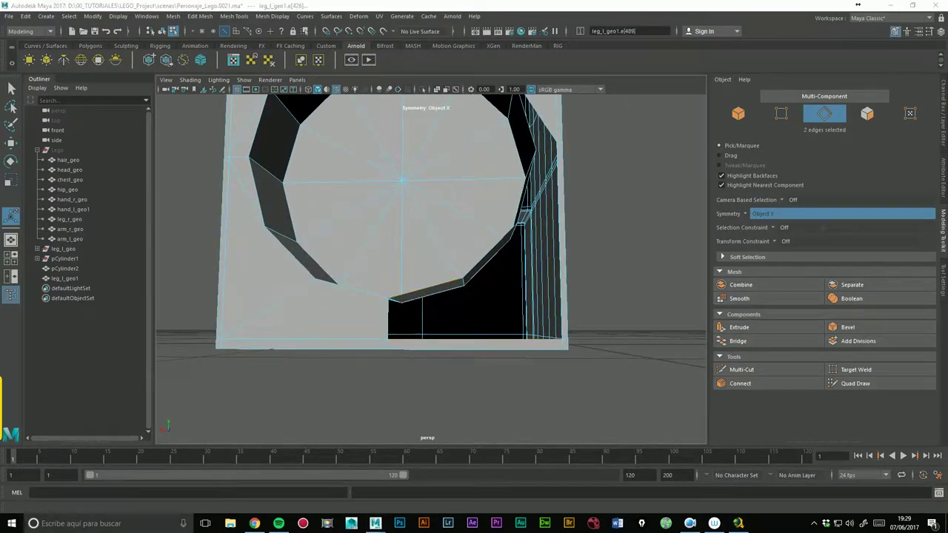
{"action": "left_click", "coordinate": [741, 341]}
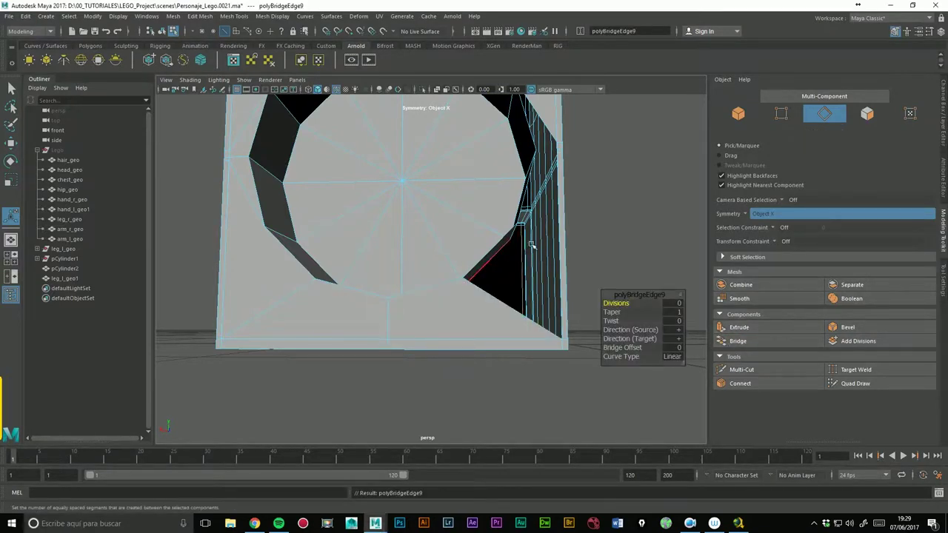
{"action": "left_click", "coordinate": [749, 215]}
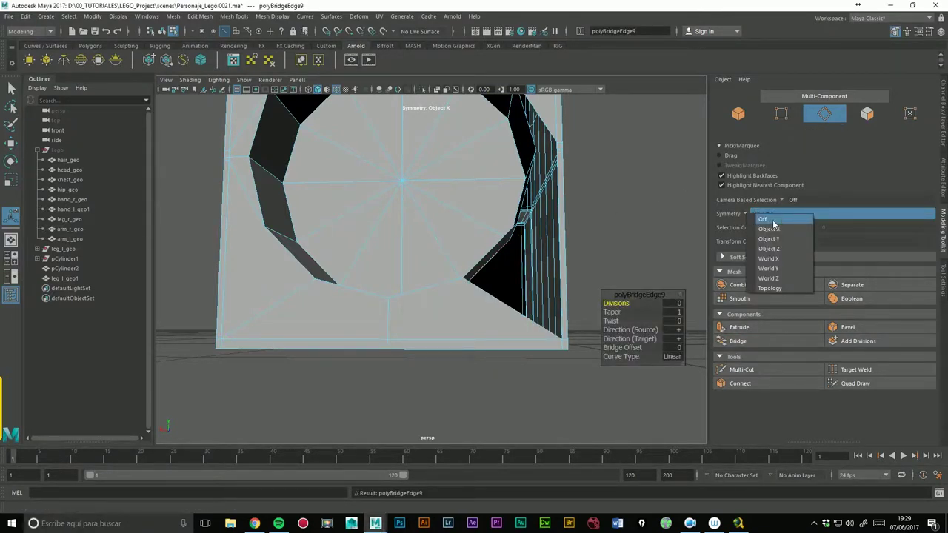
Step: Turn Modeling Toolkit symmetry off and bridge the gap on the hole's right side
{"action": "left_click", "coordinate": [773, 220]}
{"action": "left_click_drag", "start_coordinate": [515, 173], "coordinate": [509, 169], "text": "alt"}
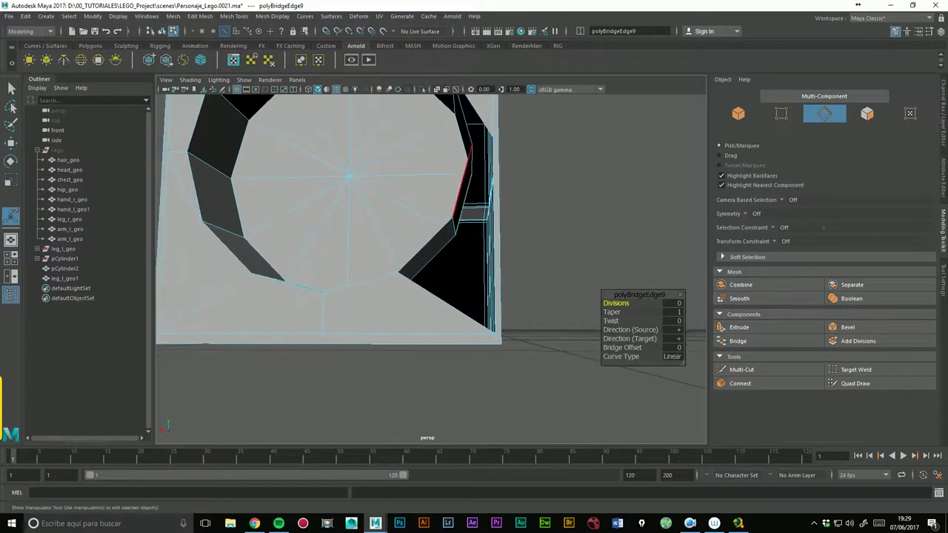
{"action": "left_click", "coordinate": [522, 274]}
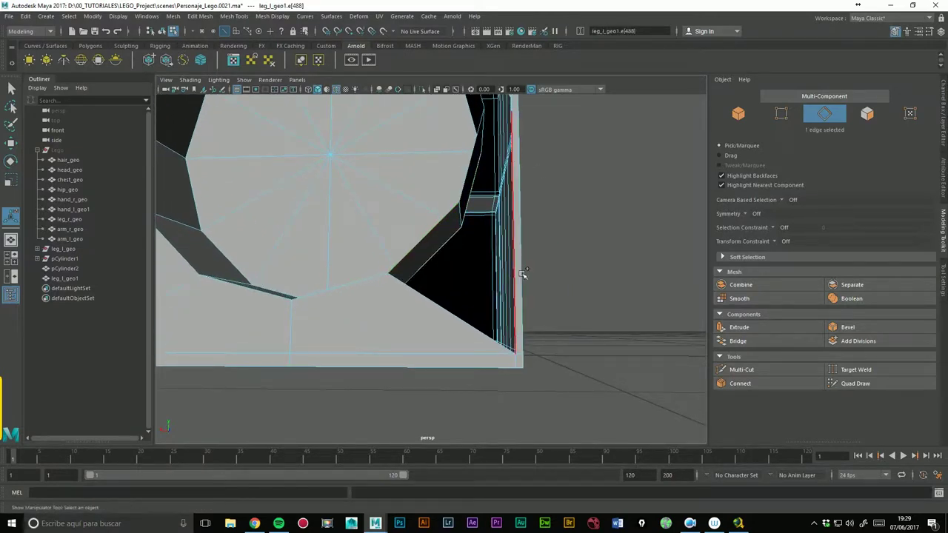
{"action": "mouse_move", "coordinate": [571, 256]}
{"action": "left_mouse_down", "text": "alt"}
{"action": "mouse_move", "coordinate": [546, 262]}
{"action": "mouse_move", "coordinate": [554, 263]}
{"action": "mouse_move", "coordinate": [583, 192]}
{"action": "mouse_move", "coordinate": [503, 201]}
{"action": "mouse_move", "coordinate": [508, 207]}
{"action": "left_mouse_up", "text": "alt"}
{"action": "left_click", "coordinate": [738, 340]}
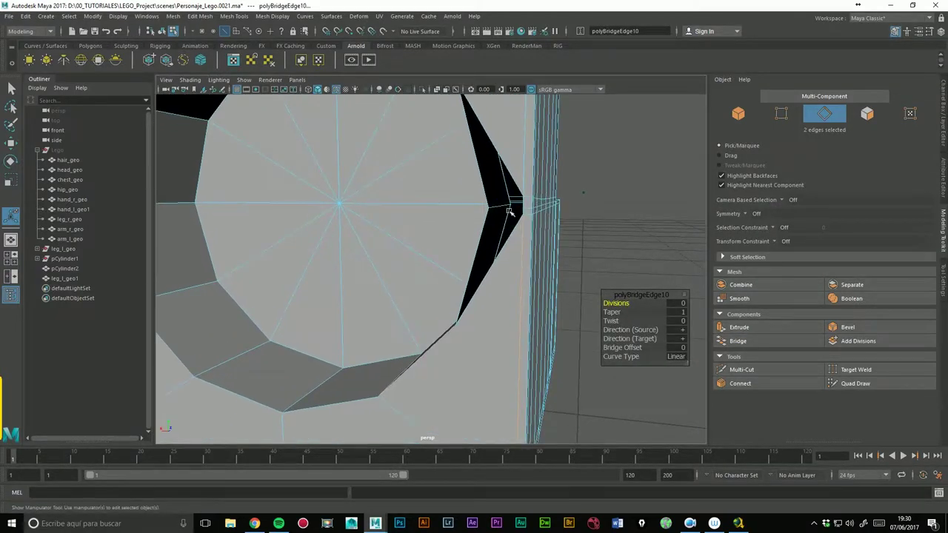
Step: Bridge the last two edge pairs, completing the ring through polyBridgeEdge12
{"action": "left_click", "coordinate": [485, 249]}
{"action": "left_click", "coordinate": [531, 220], "text": "shift"}
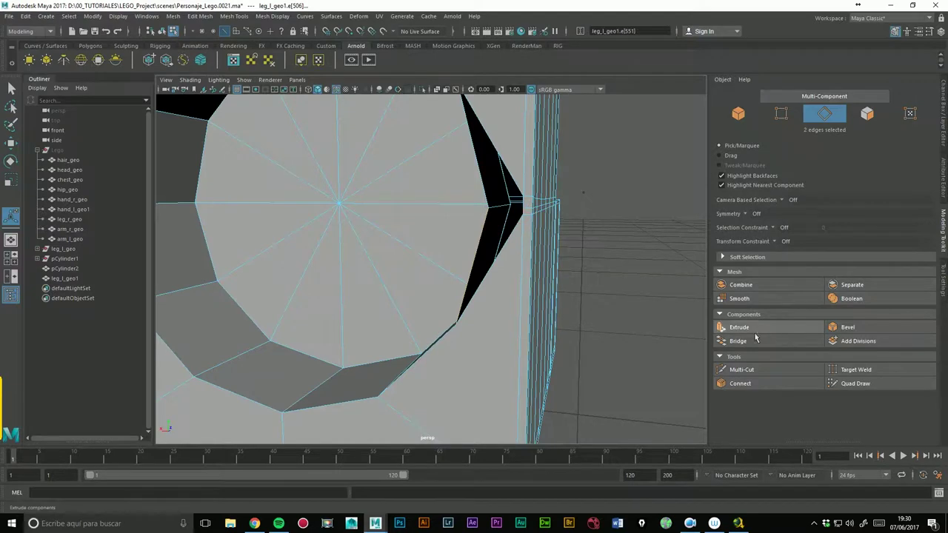
{"action": "left_click", "coordinate": [738, 340]}
{"action": "left_click", "coordinate": [517, 204]}
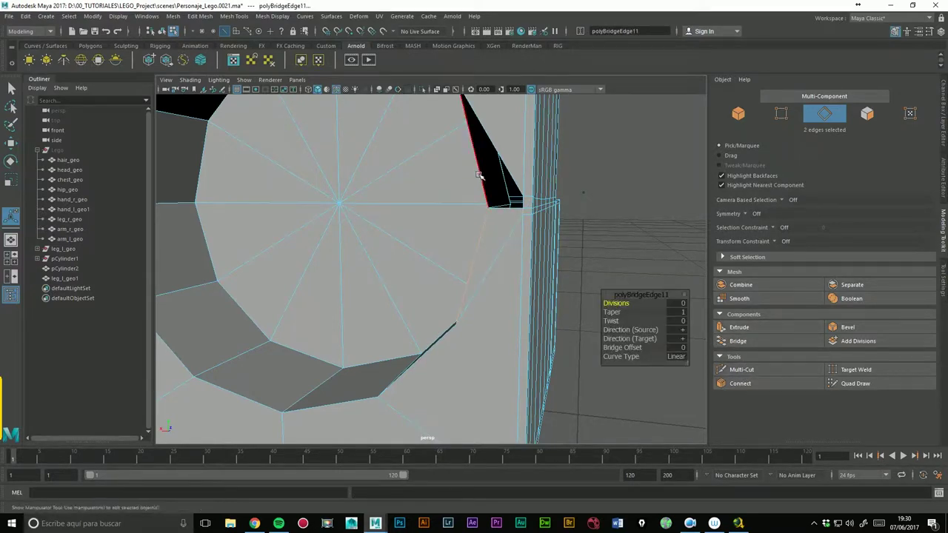
{"action": "left_click", "coordinate": [741, 342]}
{"action": "mouse_move", "coordinate": [550, 191]}
{"action": "left_mouse_down", "text": "alt"}
{"action": "mouse_move", "coordinate": [400, 260]}
{"action": "mouse_move", "coordinate": [491, 257]}
{"action": "left_mouse_up", "text": "alt"}
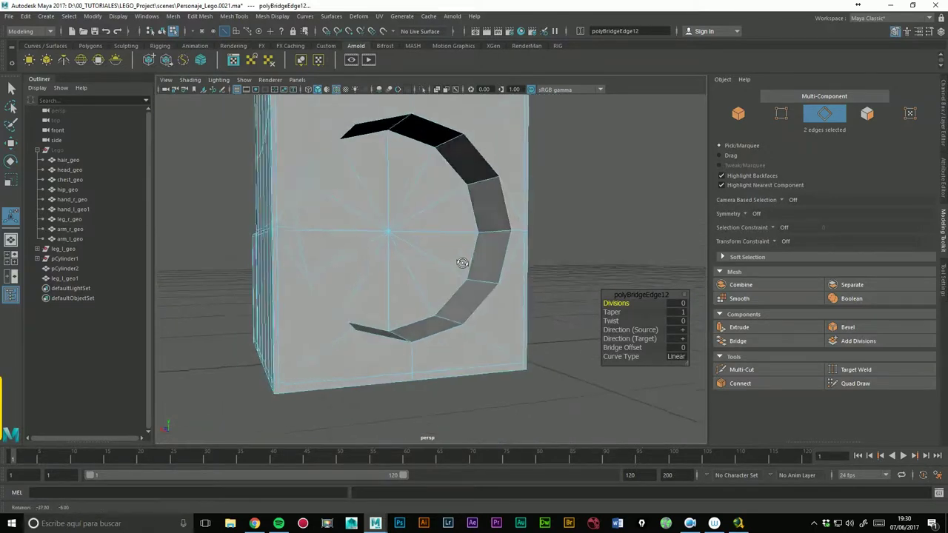
Step: Toggle smooth preview on and off, then move an edge on the leg's side upward
{"action": "key", "text": "3"}
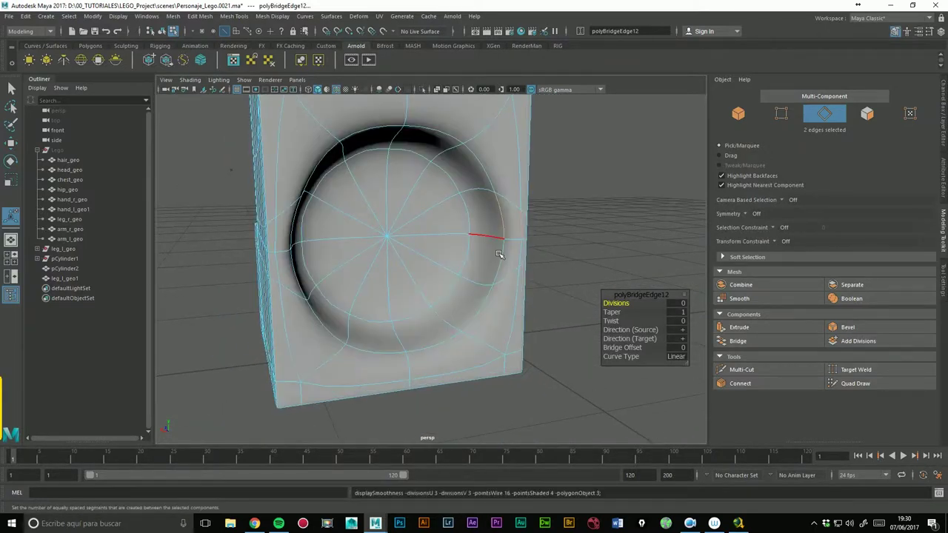
{"action": "key", "text": "1"}
{"action": "mouse_move", "coordinate": [594, 223]}
{"action": "left_mouse_down", "text": "alt"}
{"action": "mouse_move", "coordinate": [433, 271]}
{"action": "mouse_move", "coordinate": [448, 260]}
{"action": "mouse_move", "coordinate": [340, 335]}
{"action": "left_mouse_up", "text": "alt"}
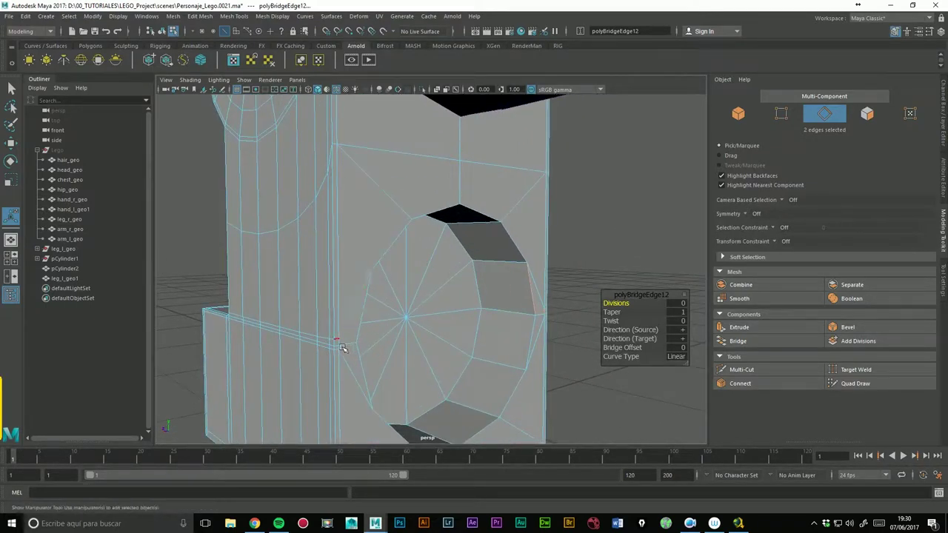
{"action": "left_click", "coordinate": [339, 342]}
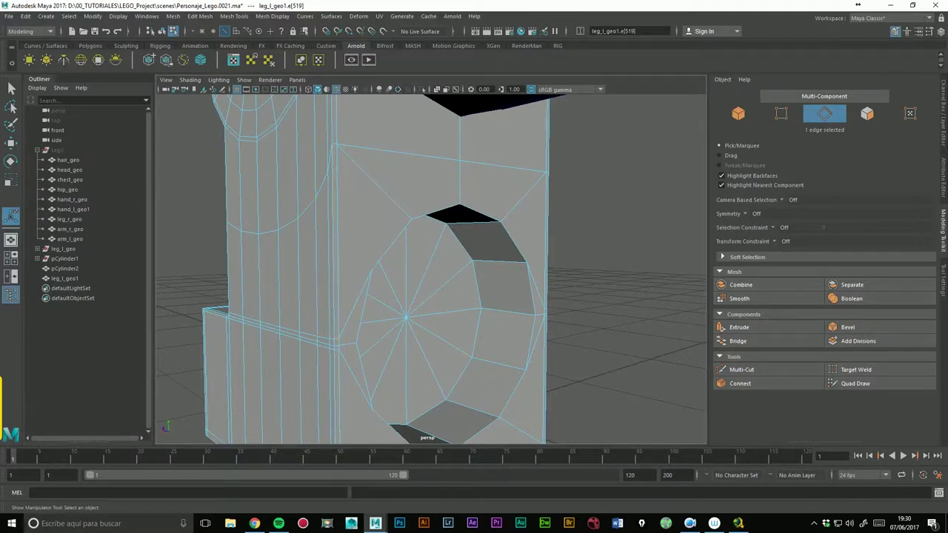
{"action": "key", "text": "w"}
{"action": "left_click_drag", "start_coordinate": [339, 300], "coordinate": [344, 264]}
Step: Zoom around the leg to inspect the raised edge and activate the Multi-Cut tool
{"action": "scroll", "coordinate": [348, 246], "scroll_direction": "down", "scroll_amount": 3}
{"action": "scroll", "coordinate": [348, 246], "scroll_direction": "down", "scroll_amount": 5}
{"action": "mouse_move", "coordinate": [400, 304]}
{"action": "left_mouse_down", "text": "alt"}
{"action": "mouse_move", "coordinate": [456, 309]}
{"action": "mouse_move", "coordinate": [423, 286]}
{"action": "left_mouse_up", "text": "alt"}
{"action": "scroll", "coordinate": [423, 286], "scroll_direction": "up", "scroll_amount": 5}
{"action": "scroll", "coordinate": [499, 265], "scroll_direction": "up", "scroll_amount": 1}
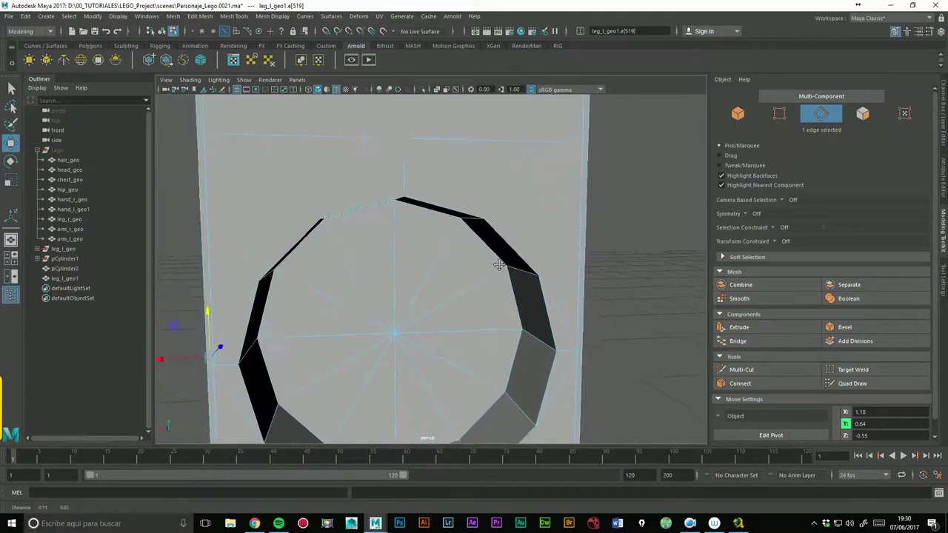
{"action": "scroll", "coordinate": [499, 266], "scroll_direction": "up", "scroll_amount": 1}
{"action": "scroll", "coordinate": [561, 254], "scroll_direction": "down", "scroll_amount": 5}
{"action": "scroll", "coordinate": [442, 247], "scroll_direction": "down", "scroll_amount": 3}
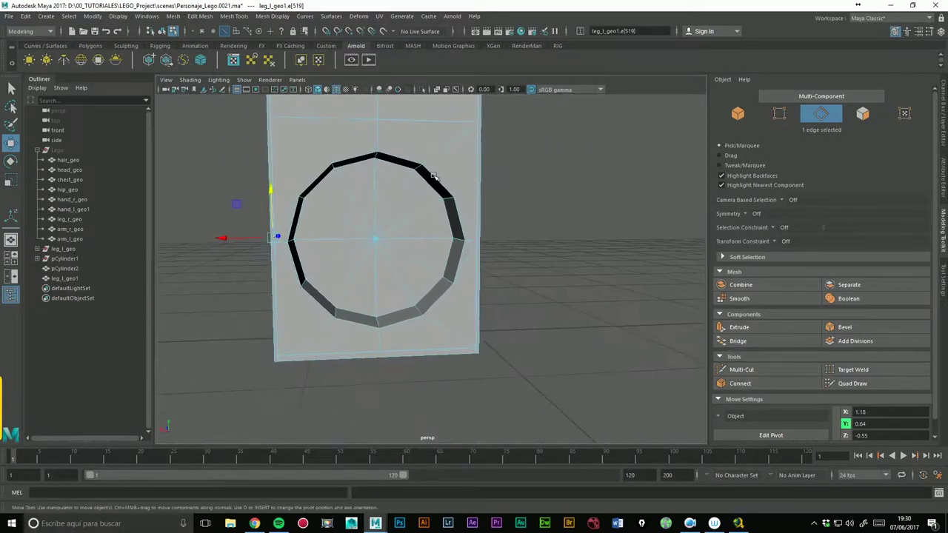
{"action": "scroll", "coordinate": [474, 207], "scroll_direction": "up", "scroll_amount": 2}
{"action": "scroll", "coordinate": [504, 209], "scroll_direction": "up", "scroll_amount": 2}
{"action": "scroll", "coordinate": [548, 218], "scroll_direction": "down", "scroll_amount": 1}
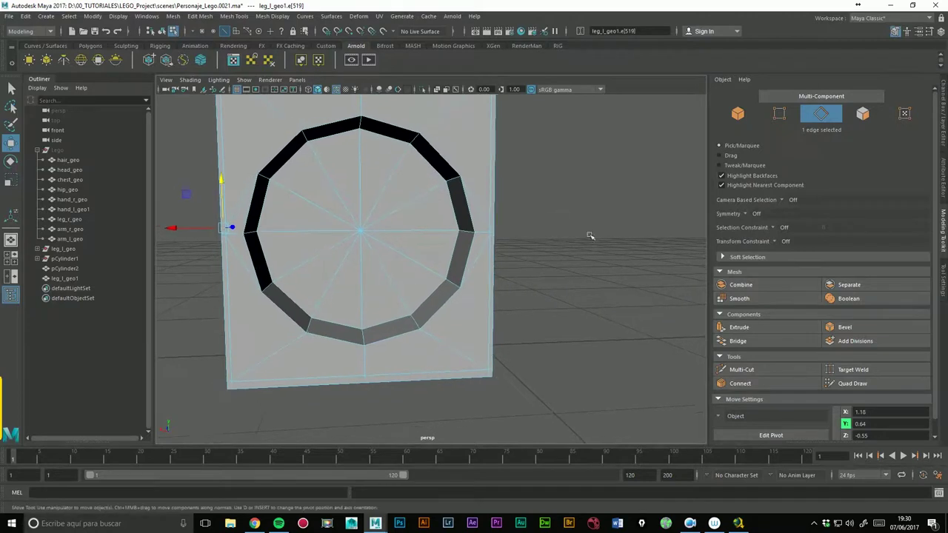
{"action": "left_click", "coordinate": [742, 369]}
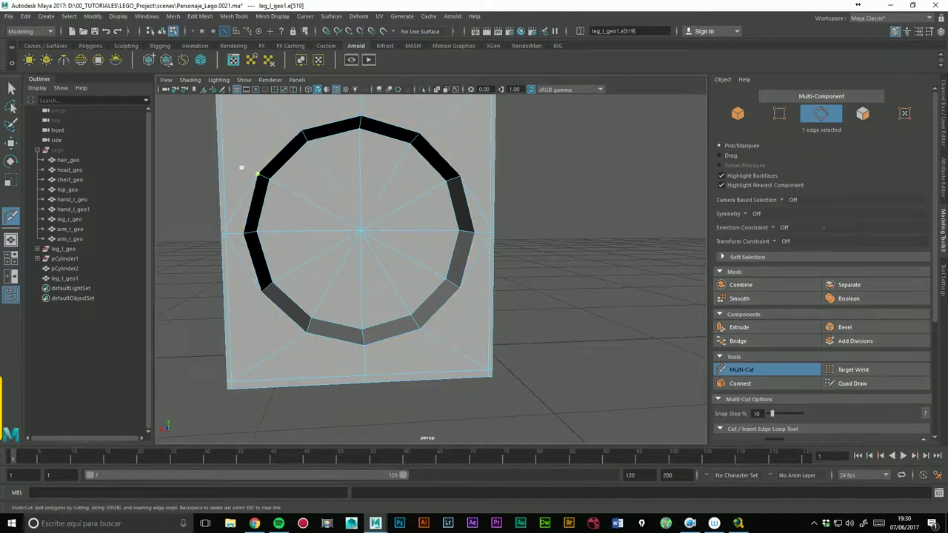
Step: Show leg_l_geo1 smoothed in object mode with Wireframe on Shaded turned off
{"action": "mouse_move", "coordinate": [291, 148]}
{"action": "left_mouse_down", "text": "alt"}
{"action": "mouse_move", "coordinate": [297, 162]}
{"action": "mouse_move", "coordinate": [356, 170]}
{"action": "mouse_move", "coordinate": [349, 173]}
{"action": "mouse_move", "coordinate": [337, 139]}
{"action": "left_mouse_up", "text": "alt"}
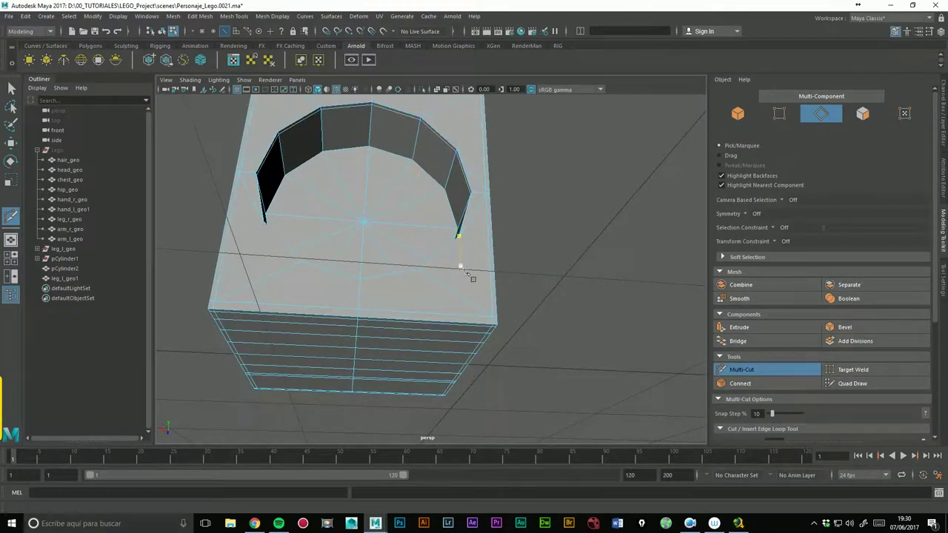
{"action": "key", "text": "3"}
{"action": "mouse_move", "coordinate": [570, 225]}
{"action": "left_mouse_down", "text": "alt"}
{"action": "mouse_move", "coordinate": [612, 249]}
{"action": "mouse_move", "coordinate": [545, 243]}
{"action": "left_mouse_up", "text": "alt"}
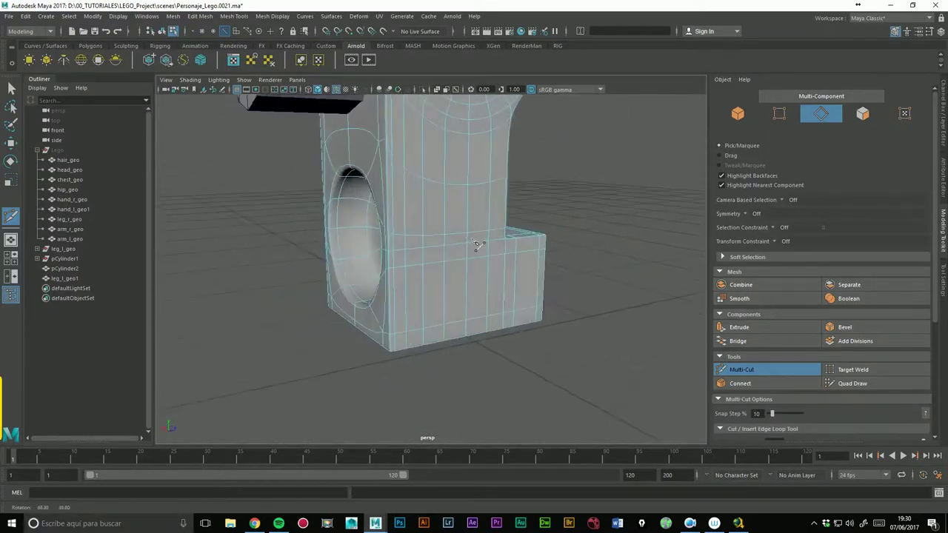
{"action": "mouse_move", "coordinate": [546, 244]}
{"action": "right_mouse_down", "text": "alt"}
{"action": "mouse_move", "coordinate": [554, 197]}
{"action": "mouse_move", "coordinate": [585, 197]}
{"action": "right_mouse_up", "text": "alt"}
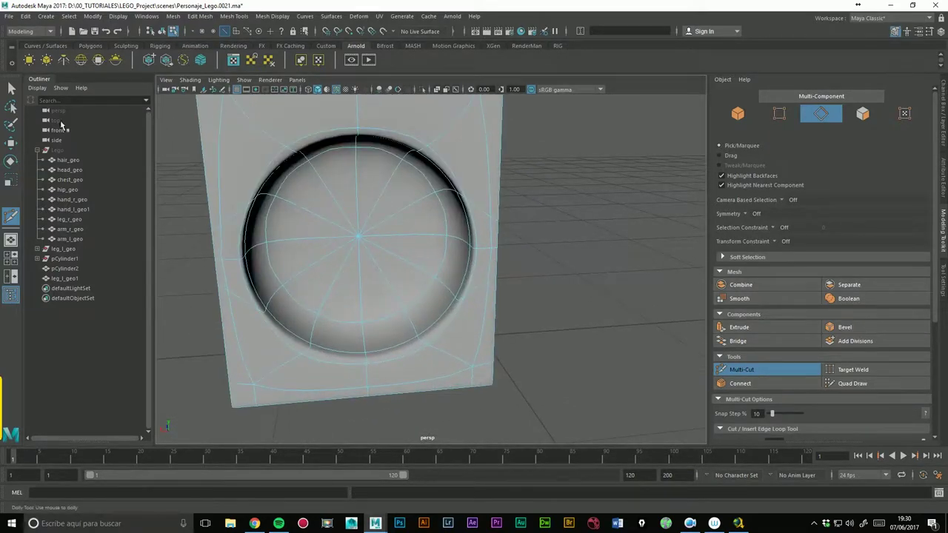
{"action": "left_click", "coordinate": [13, 144]}
{"action": "right_click_drag", "start_coordinate": [453, 133], "coordinate": [501, 124]}
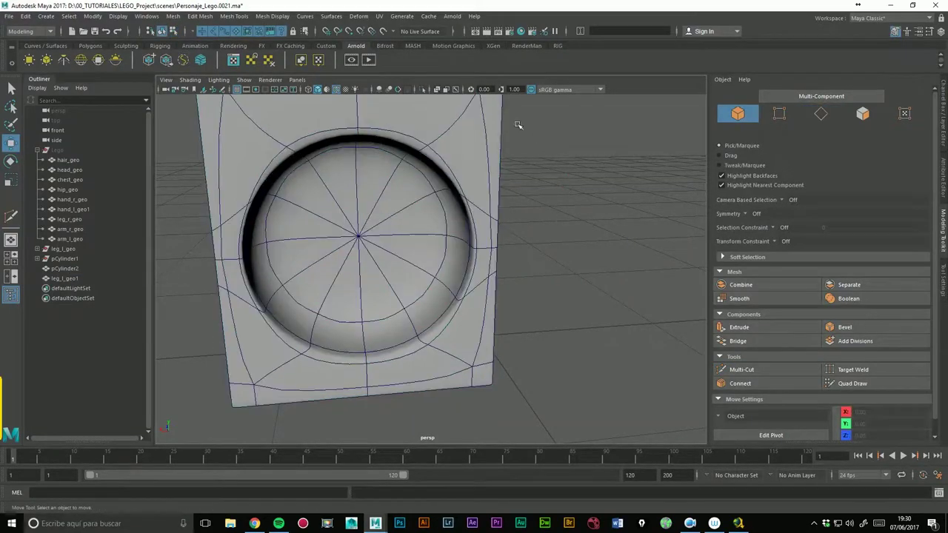
{"action": "left_click", "coordinate": [345, 89]}
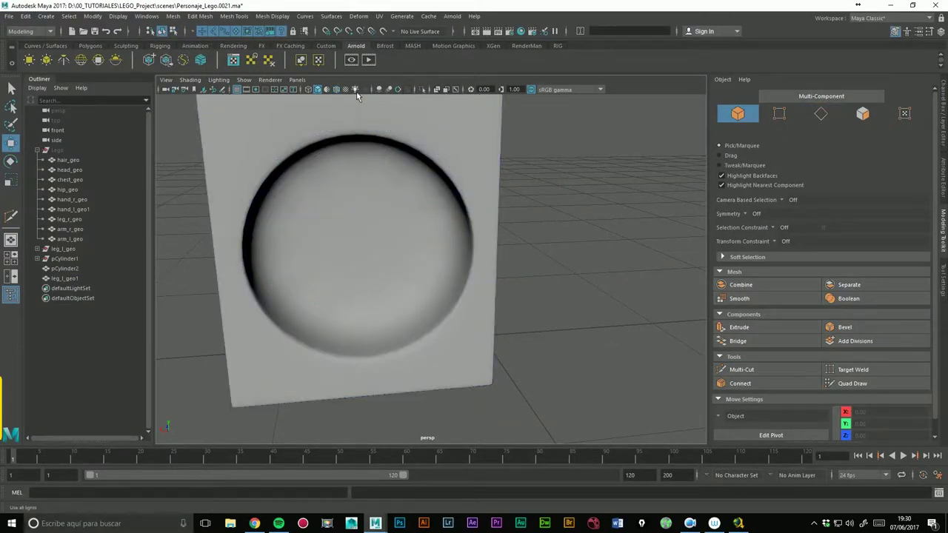
{"action": "mouse_move", "coordinate": [583, 187]}
{"action": "left_mouse_down", "text": "alt"}
{"action": "mouse_move", "coordinate": [565, 251]}
{"action": "mouse_move", "coordinate": [580, 253]}
{"action": "mouse_move", "coordinate": [459, 251]}
{"action": "mouse_move", "coordinate": [523, 254]}
{"action": "mouse_move", "coordinate": [466, 215]}
{"action": "mouse_move", "coordinate": [497, 227]}
{"action": "left_mouse_up", "text": "alt"}
Step: Select leg_l_geo1, then add the 12-sided pCylinder2 in its upper block to the selection
{"action": "left_click", "coordinate": [476, 228]}
{"action": "mouse_move", "coordinate": [463, 185]}
{"action": "left_mouse_down", "text": "alt"}
{"action": "mouse_move", "coordinate": [493, 264]}
{"action": "mouse_move", "coordinate": [485, 329]}
{"action": "left_mouse_up", "text": "alt"}
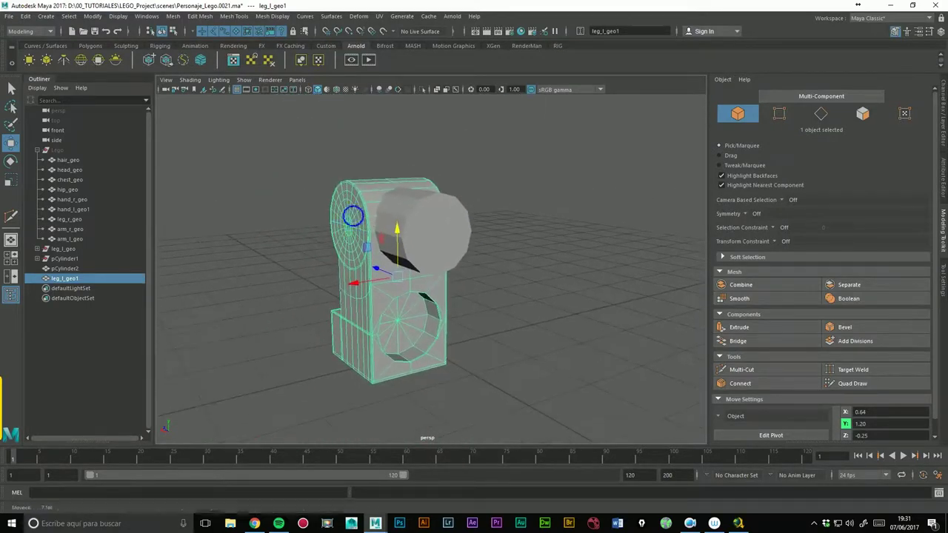
{"action": "scroll", "coordinate": [513, 207], "scroll_direction": "up", "scroll_amount": 5}
{"action": "mouse_move", "coordinate": [503, 212]}
{"action": "left_mouse_down", "text": "alt"}
{"action": "mouse_move", "coordinate": [503, 263]}
{"action": "mouse_move", "coordinate": [405, 225]}
{"action": "left_mouse_up", "text": "alt"}
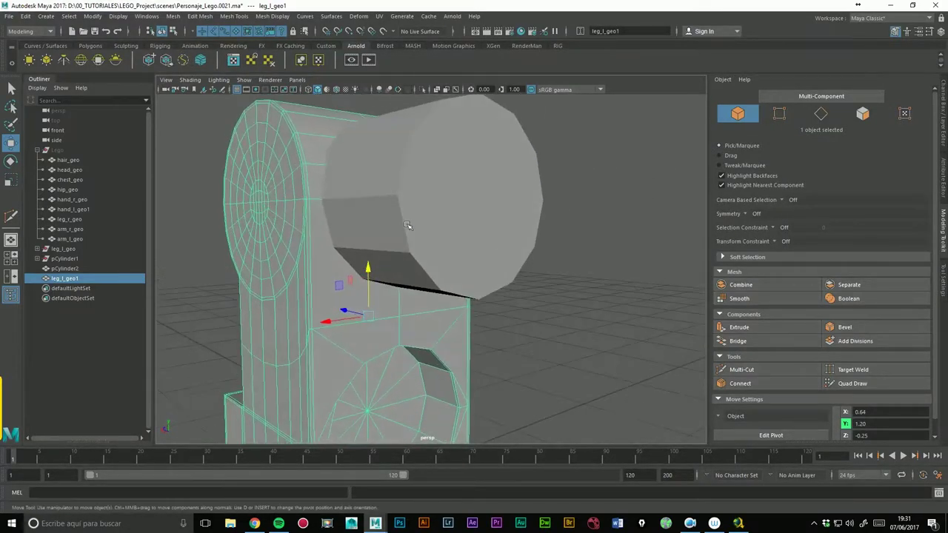
{"action": "left_click", "coordinate": [613, 229]}
{"action": "left_click", "coordinate": [306, 202]}
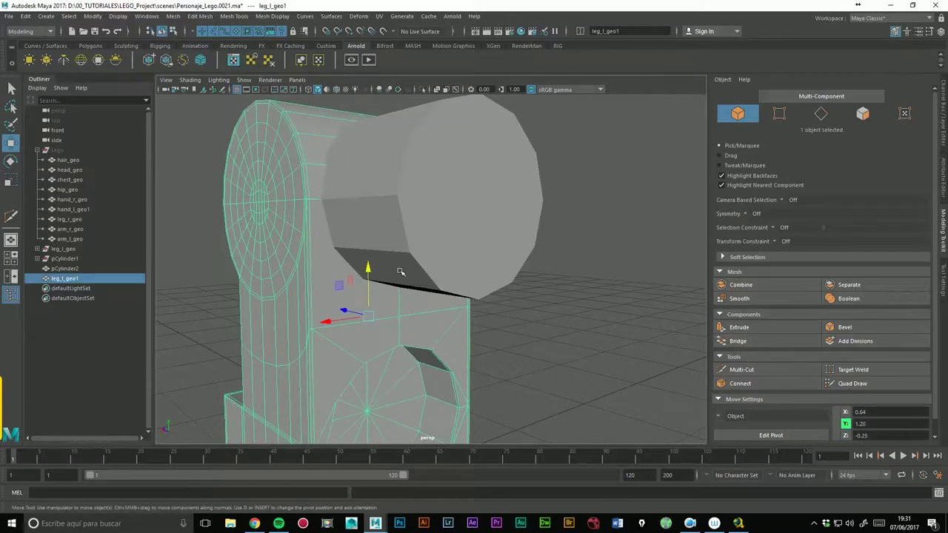
{"action": "left_click", "coordinate": [454, 227], "text": "shift"}
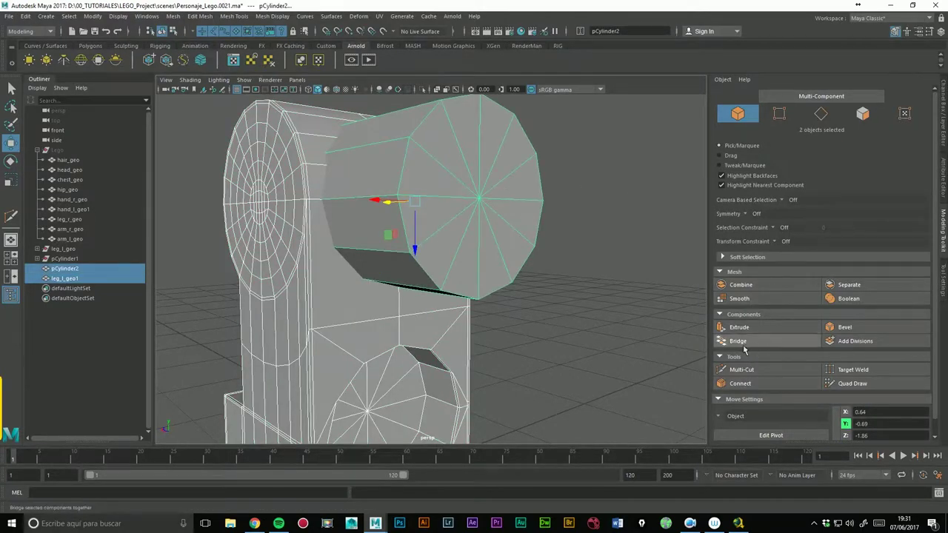
Step: Boolean the cylinder out of the leg with the Difference operation, leaving a round recess
{"action": "left_click", "coordinate": [854, 300]}
{"action": "left_click", "coordinate": [688, 304]}
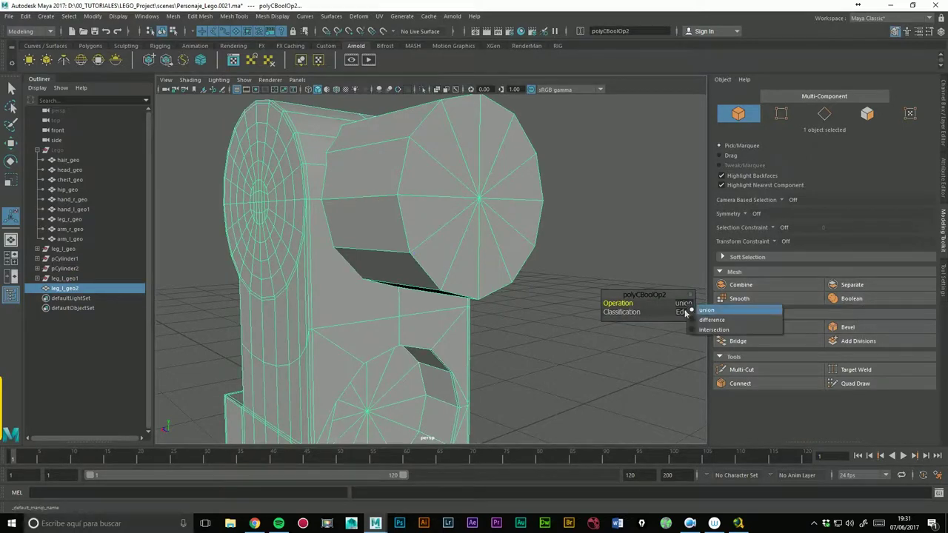
{"action": "left_click", "coordinate": [711, 326]}
{"action": "mouse_move", "coordinate": [558, 309]}
{"action": "left_mouse_down", "text": "alt"}
{"action": "mouse_move", "coordinate": [540, 225]}
{"action": "mouse_move", "coordinate": [557, 227]}
{"action": "mouse_move", "coordinate": [552, 244]}
{"action": "left_mouse_up", "text": "alt"}
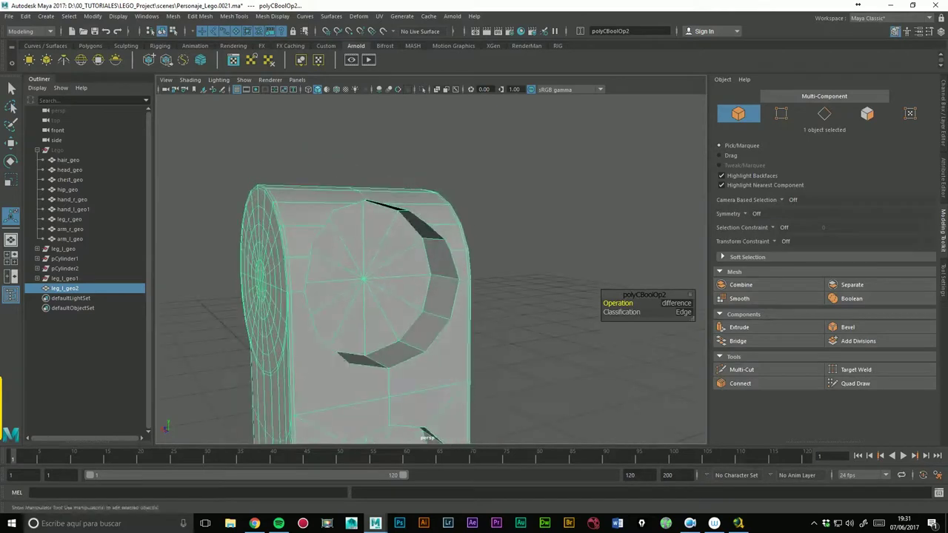
{"action": "mouse_move", "coordinate": [398, 192]}
{"action": "left_mouse_down", "text": "alt"}
{"action": "mouse_move", "coordinate": [504, 173]}
{"action": "mouse_move", "coordinate": [511, 161]}
{"action": "mouse_move", "coordinate": [430, 219]}
{"action": "mouse_move", "coordinate": [405, 212]}
{"action": "left_mouse_up", "text": "alt"}
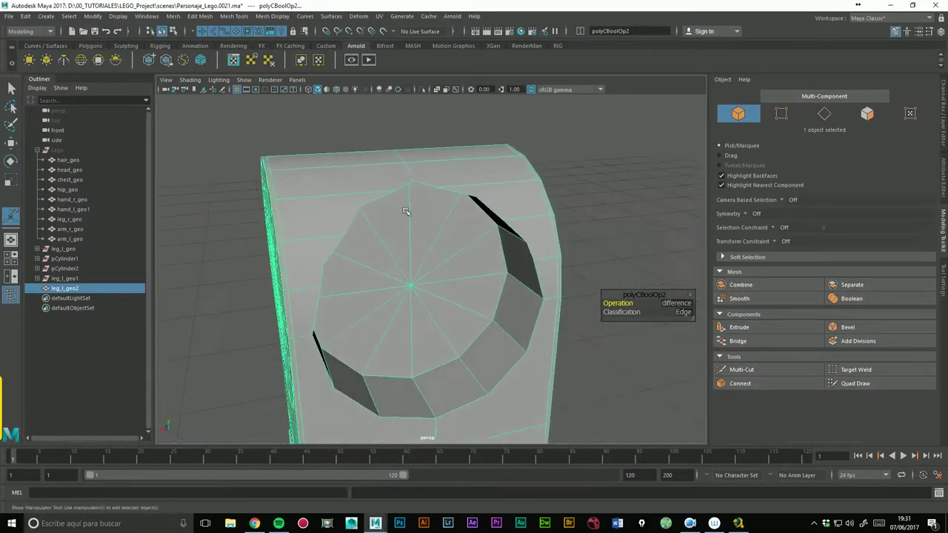
{"action": "right_click_drag", "start_coordinate": [356, 185], "coordinate": [386, 191]}
Step: Select the ten faces around the socket hole and delete them
{"action": "left_click", "coordinate": [349, 219]}
{"action": "left_click", "coordinate": [312, 285], "text": "shift"}
{"action": "left_click", "coordinate": [307, 318], "text": "shift"}
{"action": "left_click", "coordinate": [355, 385], "text": "shift"}
{"action": "left_click", "coordinate": [389, 344], "text": "shift"}
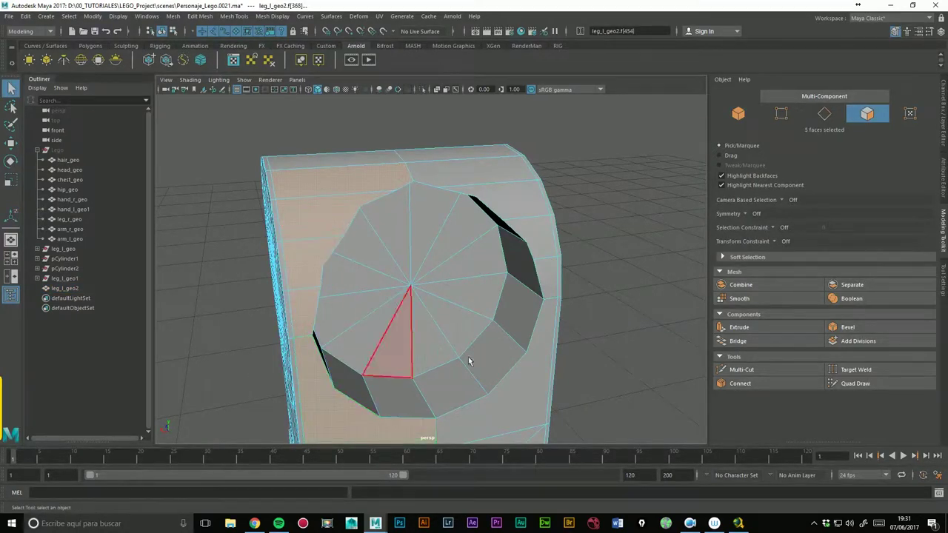
{"action": "middle_click_drag", "start_coordinate": [469, 360], "coordinate": [434, 291], "text": "alt"}
{"action": "left_click", "coordinate": [442, 297], "text": "shift"}
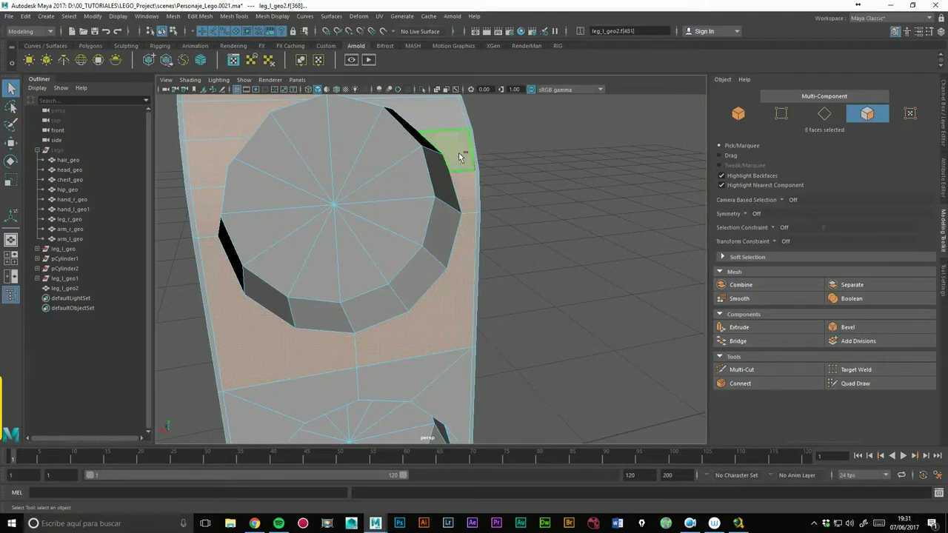
{"action": "left_click", "coordinate": [424, 115], "text": "shift"}
{"action": "left_click_drag", "start_coordinate": [426, 174], "coordinate": [409, 148], "text": "alt"}
{"action": "left_click", "coordinate": [421, 145], "text": "shift"}
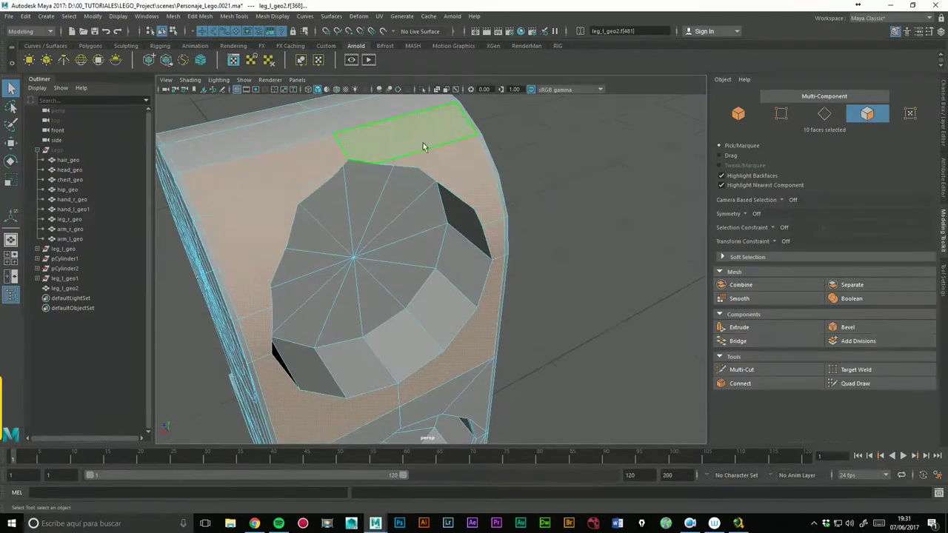
{"action": "key", "text": "Delete"}
Step: Switch to edge mode and select an edge on the opening's border
{"action": "scroll", "coordinate": [648, 226], "scroll_direction": "down", "scroll_amount": 5}
{"action": "mouse_move", "coordinate": [526, 271]}
{"action": "left_mouse_down", "text": "alt"}
{"action": "mouse_move", "coordinate": [550, 247]}
{"action": "mouse_move", "coordinate": [514, 214]}
{"action": "left_mouse_up", "text": "alt"}
{"action": "scroll", "coordinate": [416, 213], "scroll_direction": "up", "scroll_amount": 3}
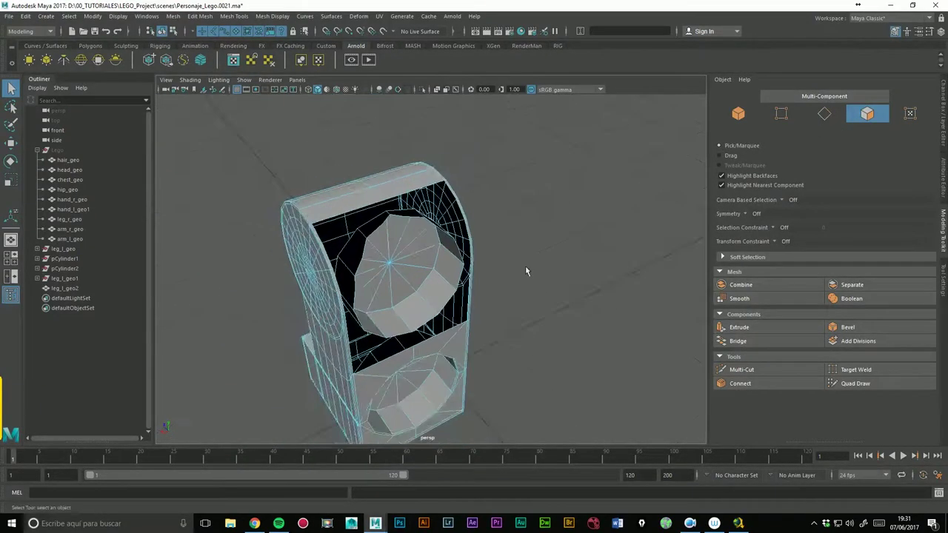
{"action": "left_click_drag", "start_coordinate": [300, 147], "coordinate": [324, 202], "text": "alt"}
{"action": "right_click_drag", "start_coordinate": [344, 194], "coordinate": [341, 160]}
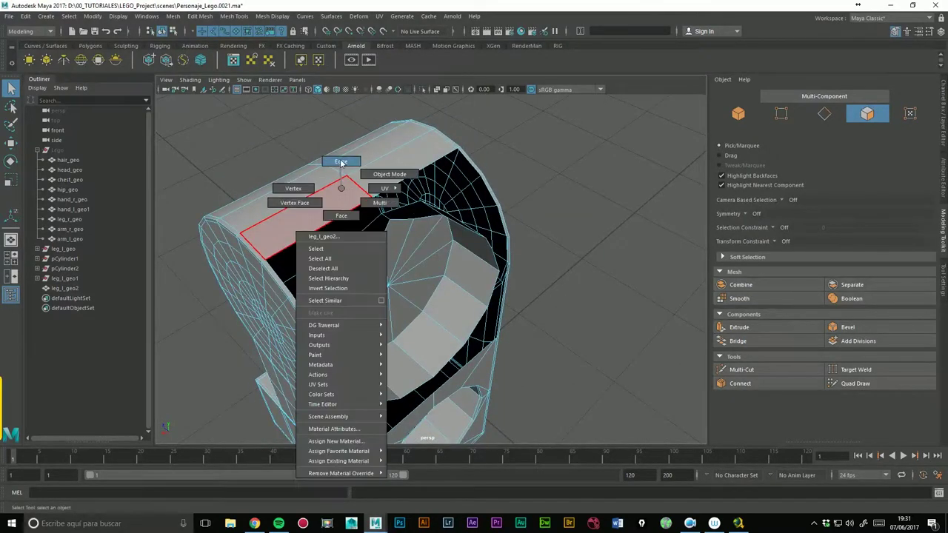
{"action": "left_click", "coordinate": [367, 154]}
{"action": "mouse_move", "coordinate": [366, 153]}
{"action": "left_mouse_down", "text": "alt"}
{"action": "mouse_move", "coordinate": [385, 203]}
{"action": "mouse_move", "coordinate": [345, 209]}
{"action": "mouse_move", "coordinate": [402, 210]}
{"action": "mouse_move", "coordinate": [392, 211]}
{"action": "left_mouse_up", "text": "alt"}
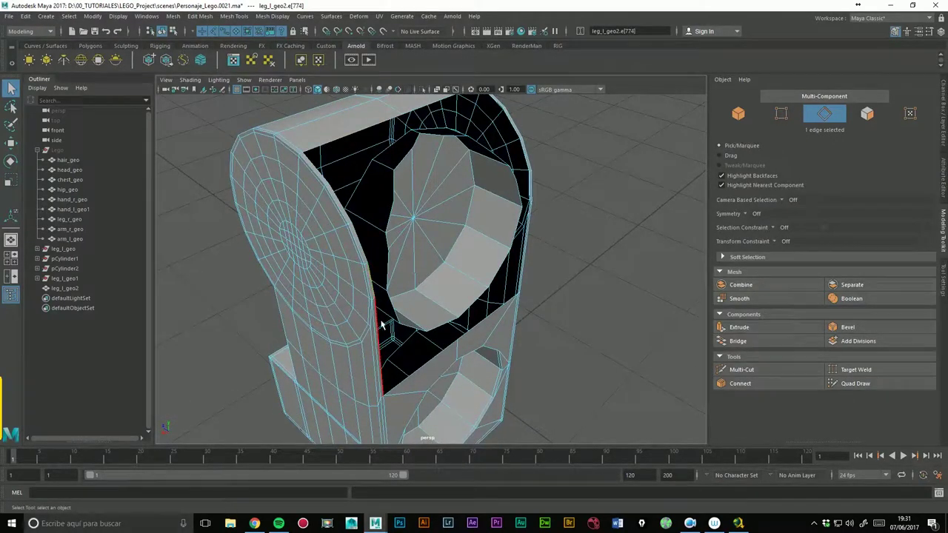
Step: Bridge the first two edge pairs between the socket rim and the opening's top border
{"action": "left_click_drag", "start_coordinate": [538, 261], "coordinate": [510, 220], "text": "alt"}
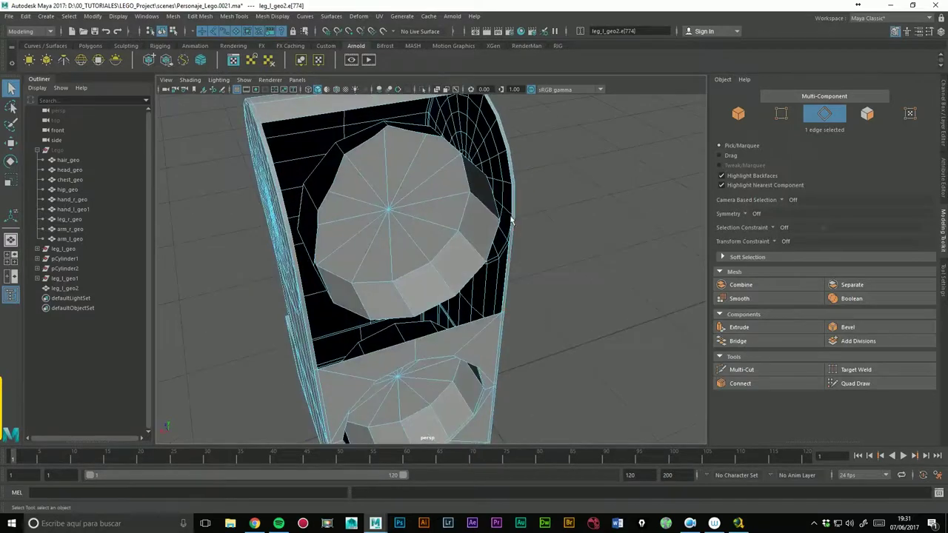
{"action": "mouse_move", "coordinate": [563, 245]}
{"action": "left_mouse_down", "text": "alt"}
{"action": "mouse_move", "coordinate": [596, 215]}
{"action": "mouse_move", "coordinate": [518, 199]}
{"action": "mouse_move", "coordinate": [626, 208]}
{"action": "mouse_move", "coordinate": [605, 226]}
{"action": "mouse_move", "coordinate": [624, 218]}
{"action": "mouse_move", "coordinate": [628, 193]}
{"action": "mouse_move", "coordinate": [599, 217]}
{"action": "mouse_move", "coordinate": [603, 227]}
{"action": "mouse_move", "coordinate": [333, 182]}
{"action": "left_mouse_up", "text": "alt"}
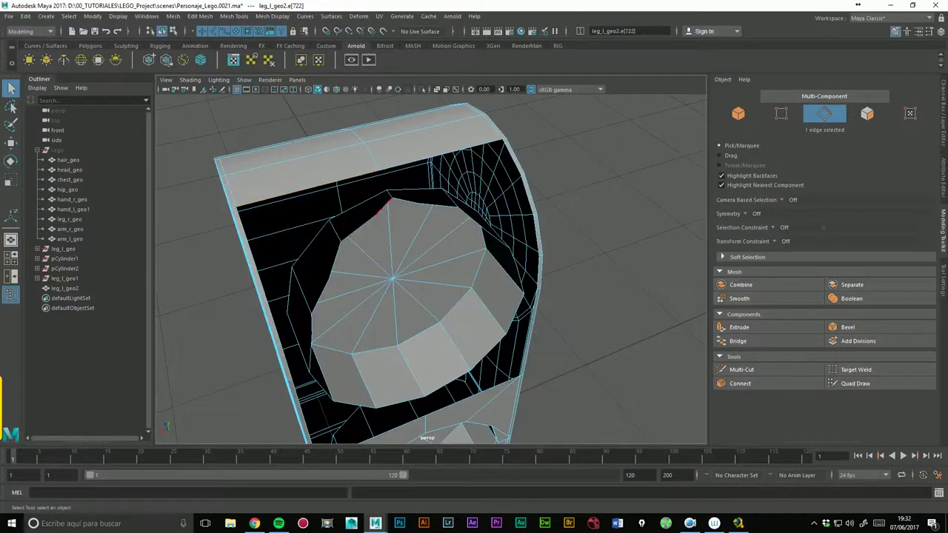
{"action": "mouse_move", "coordinate": [377, 217]}
{"action": "left_mouse_down", "text": "alt"}
{"action": "mouse_move", "coordinate": [372, 166]}
{"action": "mouse_move", "coordinate": [398, 197]}
{"action": "mouse_move", "coordinate": [437, 215]}
{"action": "left_mouse_up", "text": "alt"}
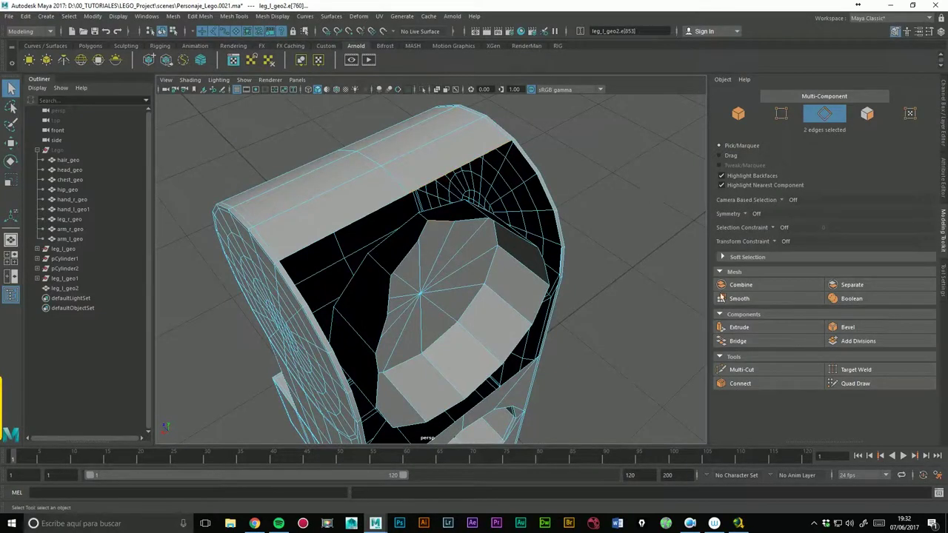
{"action": "left_click", "coordinate": [737, 340]}
{"action": "left_click_drag", "start_coordinate": [445, 222], "coordinate": [372, 206], "text": "alt"}
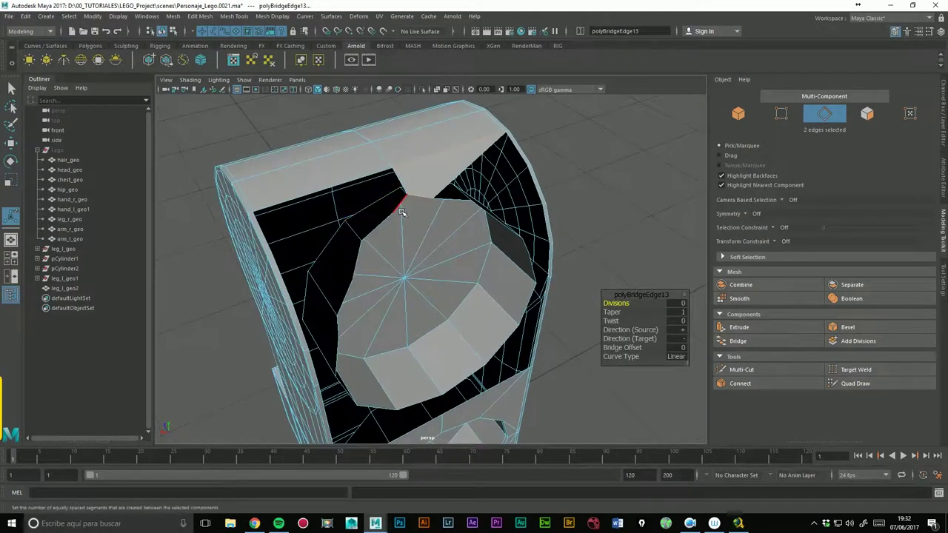
{"action": "left_click", "coordinate": [400, 213]}
{"action": "left_click_drag", "start_coordinate": [425, 230], "coordinate": [426, 204], "text": "alt"}
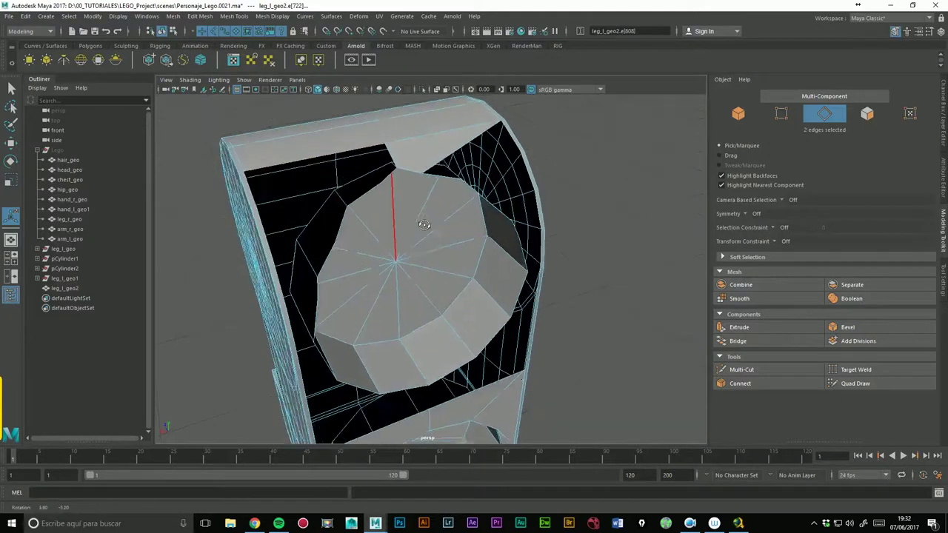
{"action": "left_click", "coordinate": [396, 187]}
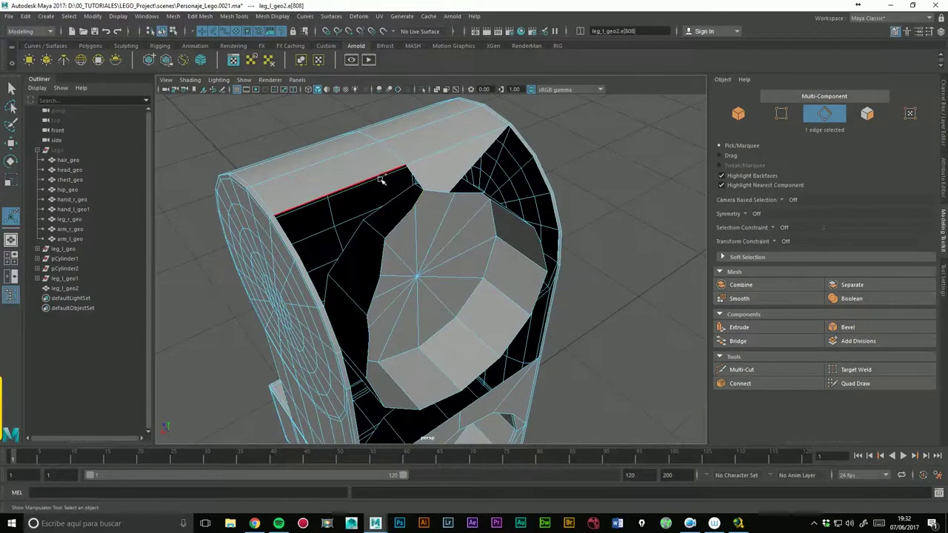
{"action": "mouse_move", "coordinate": [503, 200]}
{"action": "left_mouse_down", "text": "alt"}
{"action": "mouse_move", "coordinate": [560, 195]}
{"action": "mouse_move", "coordinate": [373, 142]}
{"action": "left_mouse_up", "text": "alt"}
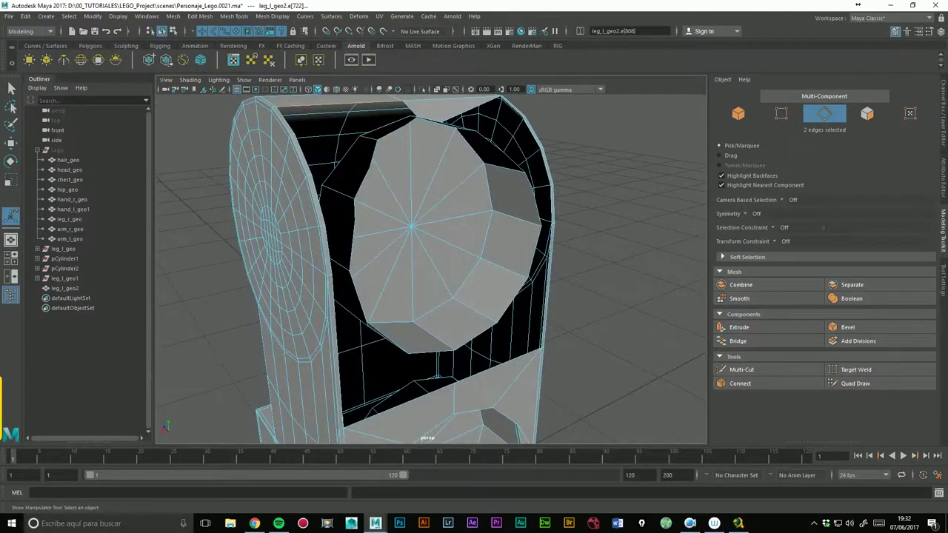
{"action": "left_click", "coordinate": [737, 341]}
Step: Bridge three more edge pairs around the cylinder cap to keep closing the gap
{"action": "mouse_move", "coordinate": [471, 235]}
{"action": "left_mouse_down", "text": "alt"}
{"action": "mouse_move", "coordinate": [508, 226]}
{"action": "mouse_move", "coordinate": [469, 188]}
{"action": "left_mouse_up", "text": "alt"}
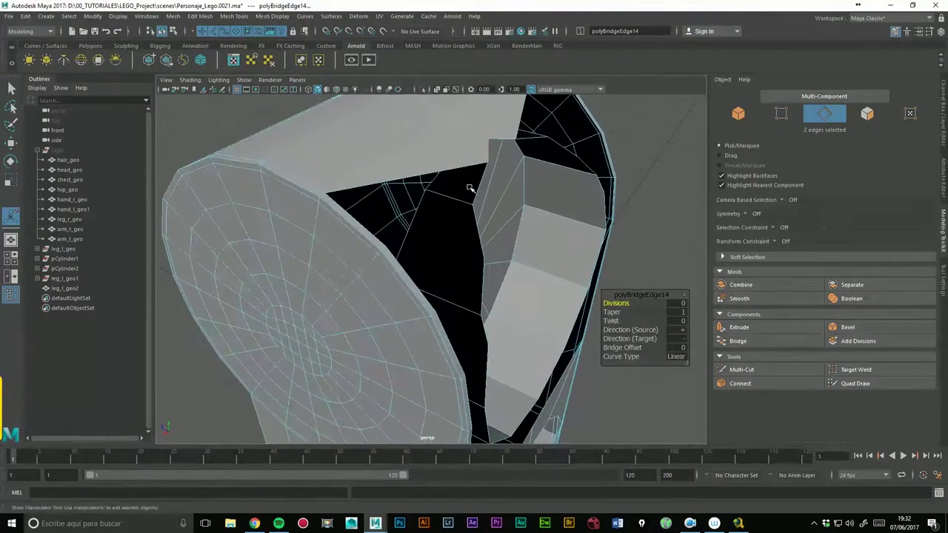
{"action": "left_click", "coordinate": [480, 186]}
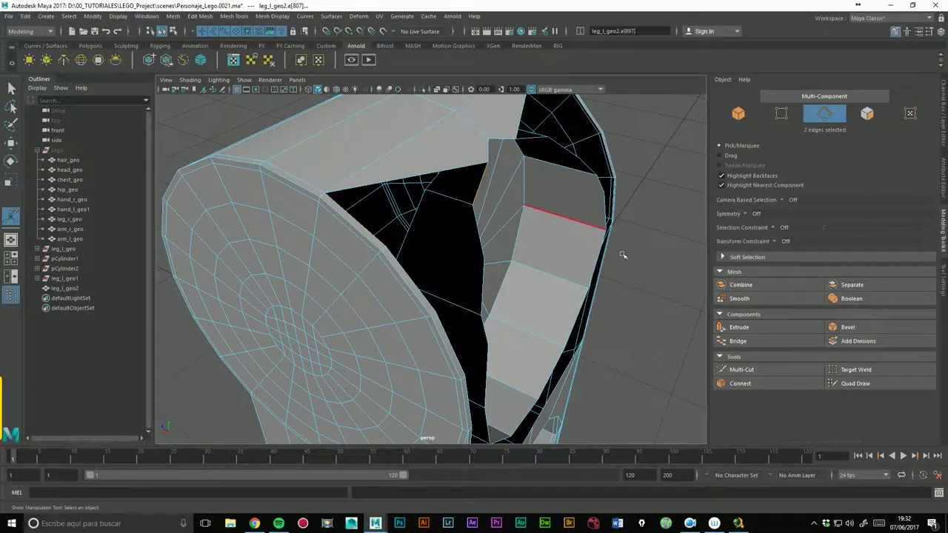
{"action": "left_click", "coordinate": [738, 341]}
{"action": "mouse_move", "coordinate": [519, 252]}
{"action": "left_mouse_down", "text": "alt"}
{"action": "mouse_move", "coordinate": [460, 232]}
{"action": "mouse_move", "coordinate": [380, 180]}
{"action": "left_mouse_up", "text": "alt"}
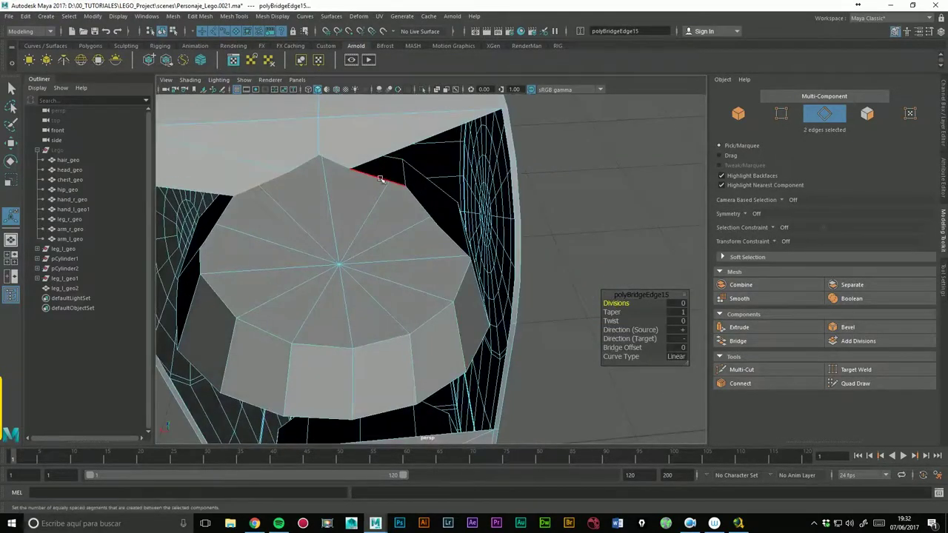
{"action": "left_click", "coordinate": [380, 180]}
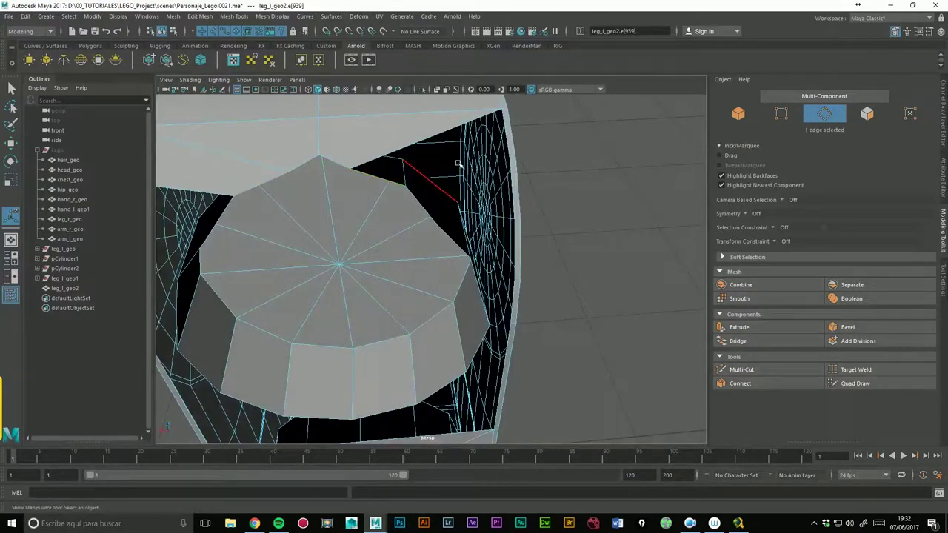
{"action": "left_click", "coordinate": [737, 341]}
{"action": "mouse_move", "coordinate": [558, 229]}
{"action": "left_mouse_down", "text": "alt"}
{"action": "mouse_move", "coordinate": [420, 248]}
{"action": "mouse_move", "coordinate": [447, 241]}
{"action": "mouse_move", "coordinate": [271, 167]}
{"action": "left_mouse_up", "text": "alt"}
{"action": "left_click", "coordinate": [271, 167]}
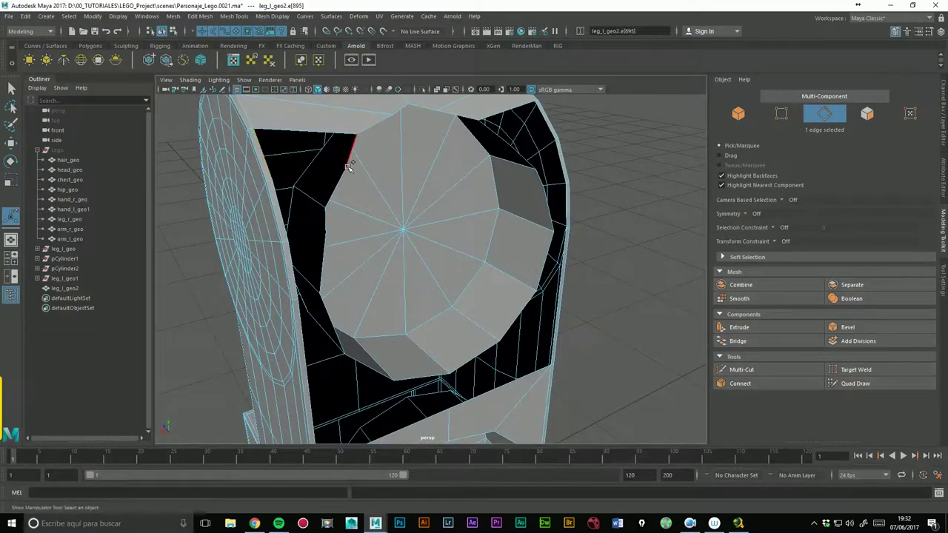
{"action": "left_click", "coordinate": [737, 341]}
Step: Bridge three more edge pairs between the cap rim and the leg's opening border
{"action": "left_click_drag", "start_coordinate": [548, 244], "coordinate": [432, 178], "text": "alt"}
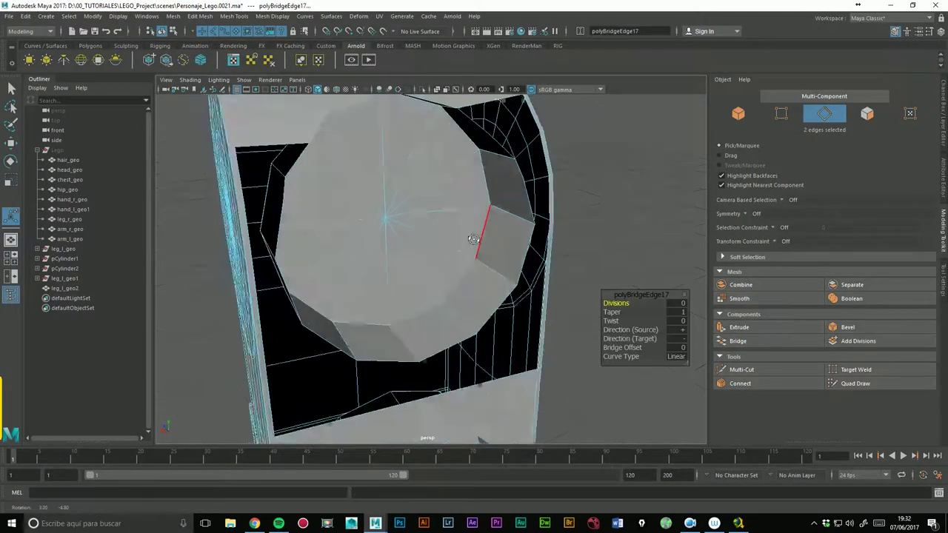
{"action": "left_click", "coordinate": [506, 169]}
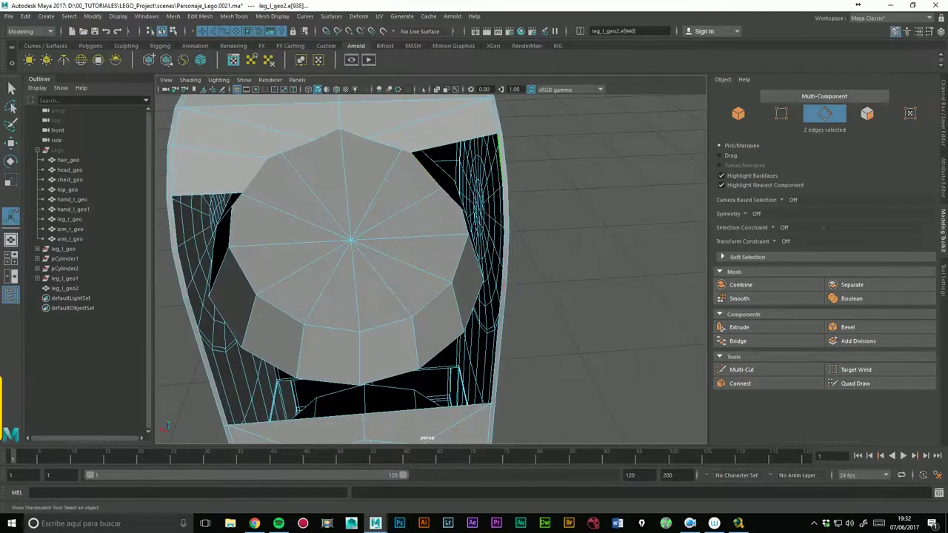
{"action": "left_click", "coordinate": [737, 340]}
{"action": "mouse_move", "coordinate": [547, 168]}
{"action": "left_mouse_down", "text": "alt"}
{"action": "mouse_move", "coordinate": [464, 213]}
{"action": "mouse_move", "coordinate": [414, 193]}
{"action": "mouse_move", "coordinate": [271, 173]}
{"action": "left_mouse_up", "text": "alt"}
{"action": "mouse_move", "coordinate": [271, 173]}
{"action": "right_mouse_down", "text": "alt"}
{"action": "mouse_move", "coordinate": [389, 161]}
{"action": "mouse_move", "coordinate": [333, 164]}
{"action": "right_mouse_up", "text": "alt"}
{"action": "left_click", "coordinate": [263, 167]}
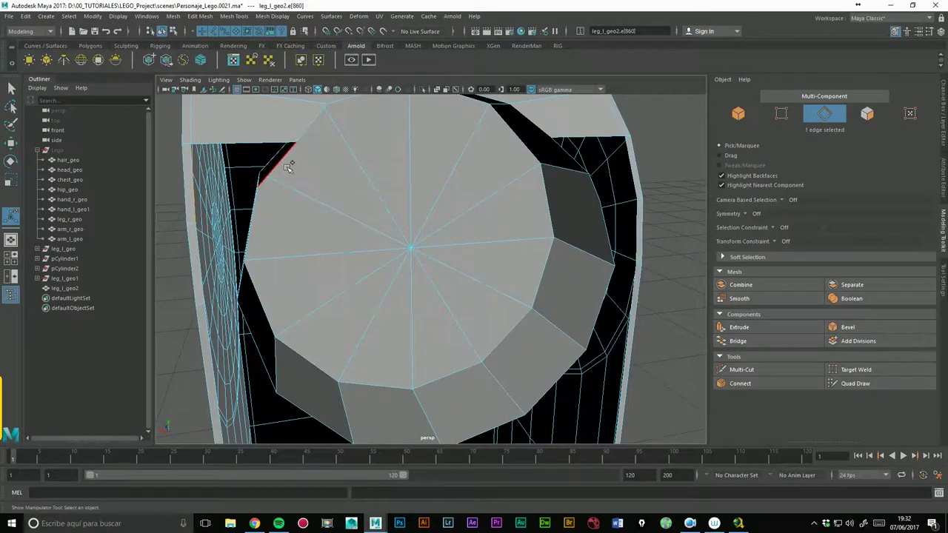
{"action": "left_click", "coordinate": [737, 341]}
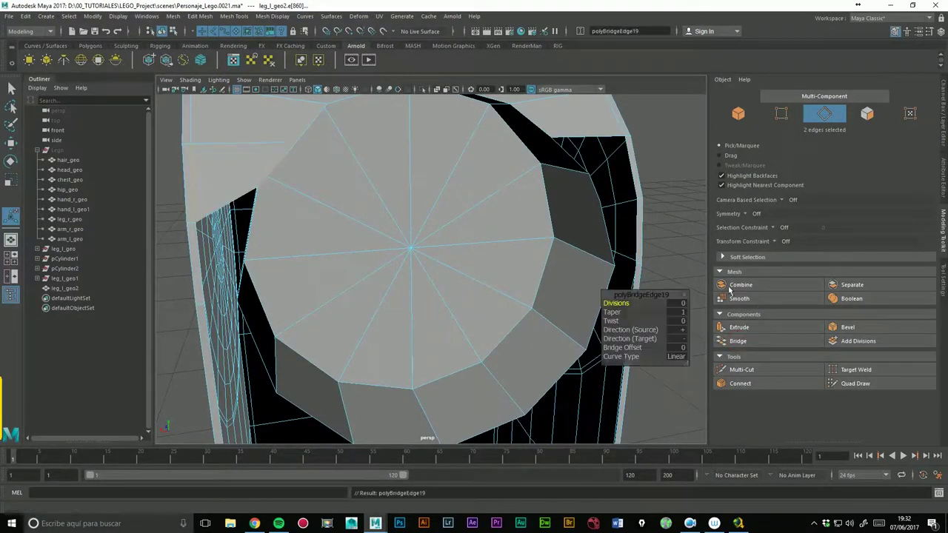
{"action": "left_click_drag", "start_coordinate": [571, 164], "coordinate": [525, 170], "text": "alt"}
{"action": "left_click", "coordinate": [525, 168]}
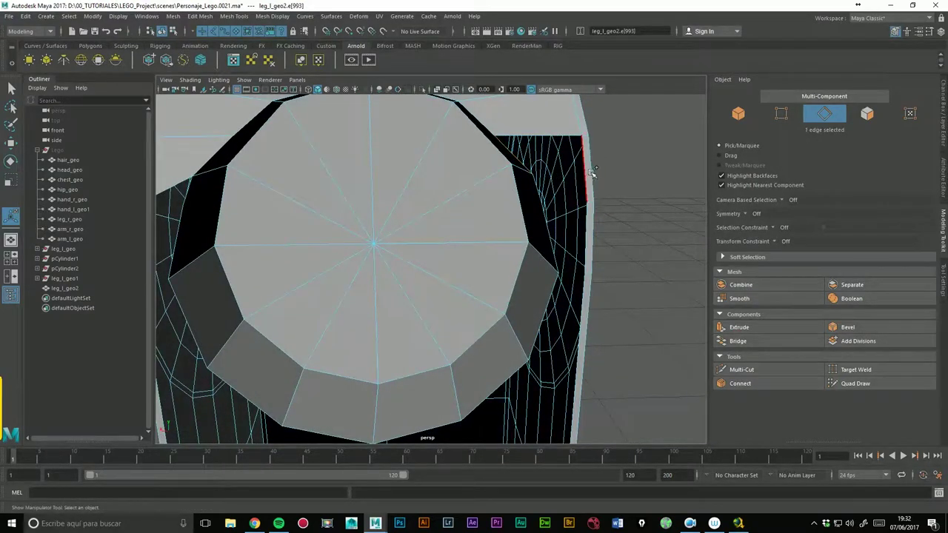
{"action": "left_click", "coordinate": [592, 172], "text": "shift"}
{"action": "left_click", "coordinate": [738, 341]}
Step: Check the mesh in smooth preview, then undo the bridges across the top of the opening
{"action": "mouse_move", "coordinate": [548, 214]}
{"action": "left_mouse_down", "text": "alt"}
{"action": "mouse_move", "coordinate": [485, 216]}
{"action": "mouse_move", "coordinate": [499, 206]}
{"action": "mouse_move", "coordinate": [523, 234]}
{"action": "left_mouse_up", "text": "alt"}
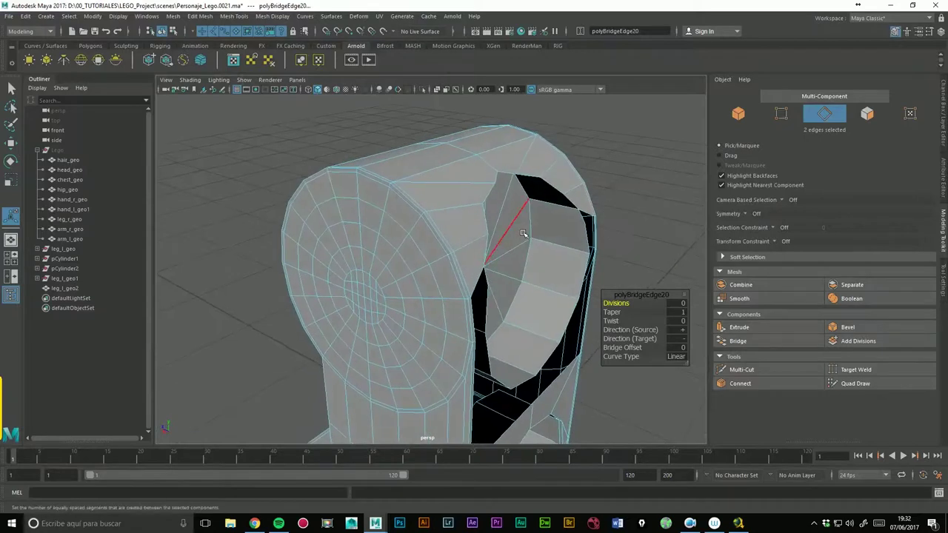
{"action": "key", "text": "3"}
{"action": "key", "text": "1"}
{"action": "mouse_move", "coordinate": [518, 231]}
{"action": "left_mouse_down", "text": "alt"}
{"action": "mouse_move", "coordinate": [503, 237]}
{"action": "mouse_move", "coordinate": [357, 167]}
{"action": "mouse_move", "coordinate": [437, 222]}
{"action": "mouse_move", "coordinate": [465, 191]}
{"action": "mouse_move", "coordinate": [462, 245]}
{"action": "left_mouse_up", "text": "alt"}
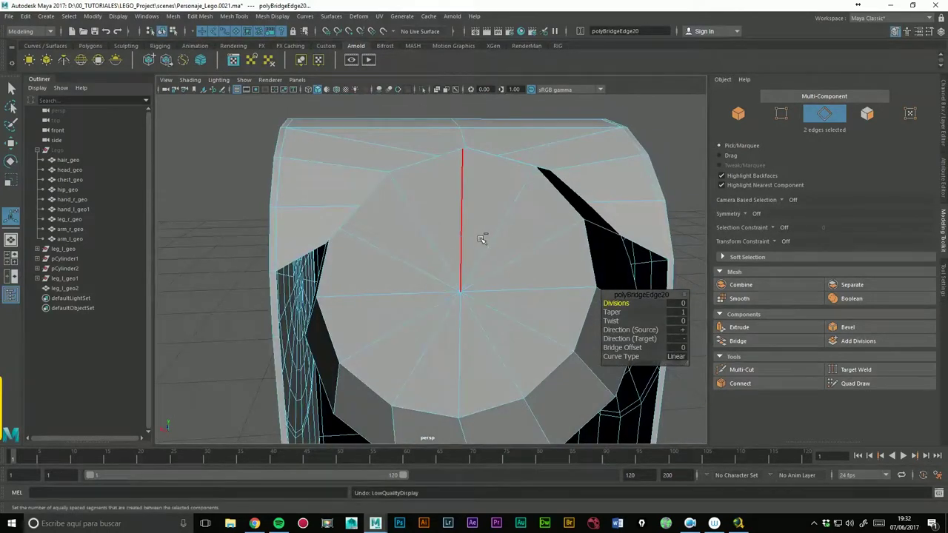
{"action": "key", "text": "ctrl+z"}
{"action": "key", "text": "ctrl+z"}
{"action": "key", "text": "ctrl+z"}
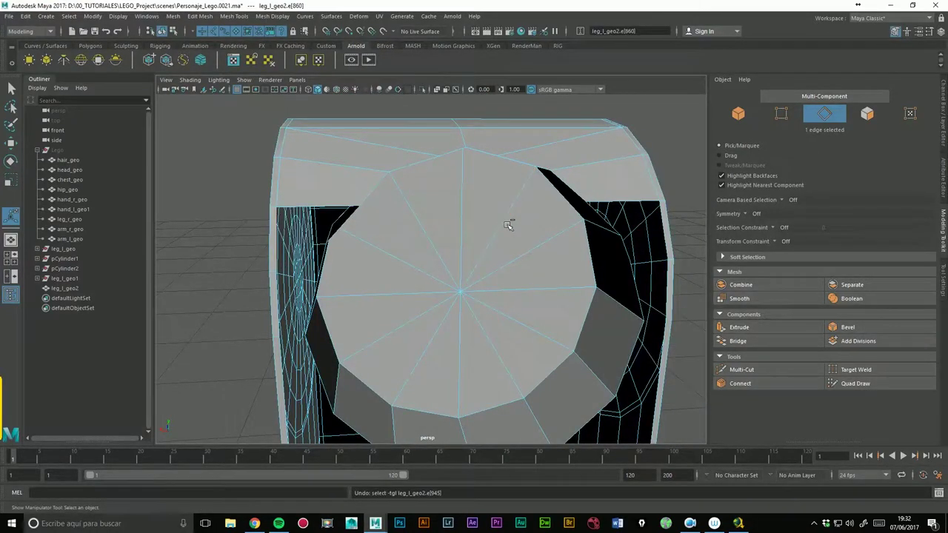
{"action": "key", "text": "ctrl+z"}
{"action": "key", "text": "ctrl+z"}
{"action": "key", "text": "ctrl+z"}
{"action": "key", "text": "ctrl+z"}
{"action": "key", "text": "ctrl+z"}
{"action": "key", "text": "ctrl+z"}
{"action": "key", "text": "ctrl+z"}
{"action": "key", "text": "ctrl+z"}
{"action": "key", "text": "ctrl+z"}
{"action": "key", "text": "ctrl+z"}
{"action": "key", "text": "ctrl+z"}
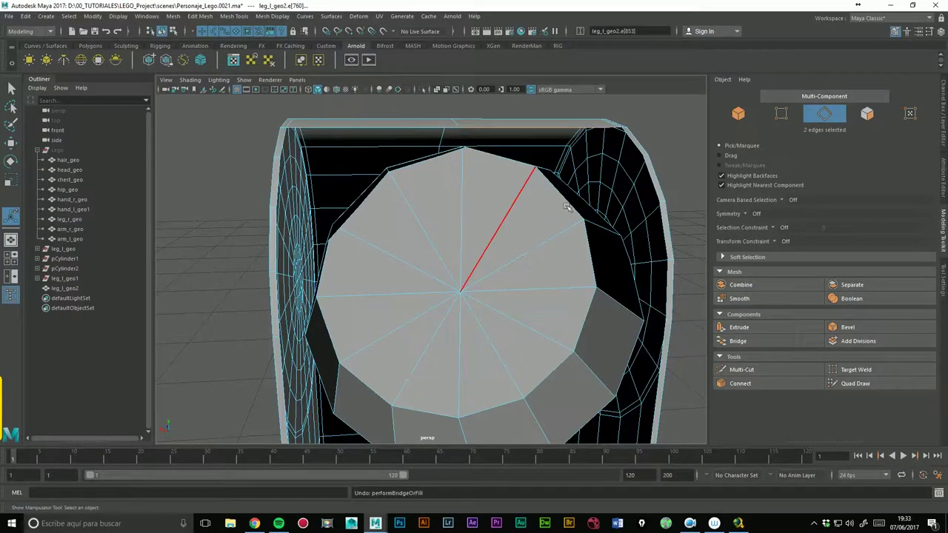
{"action": "key", "text": "ctrl+z"}
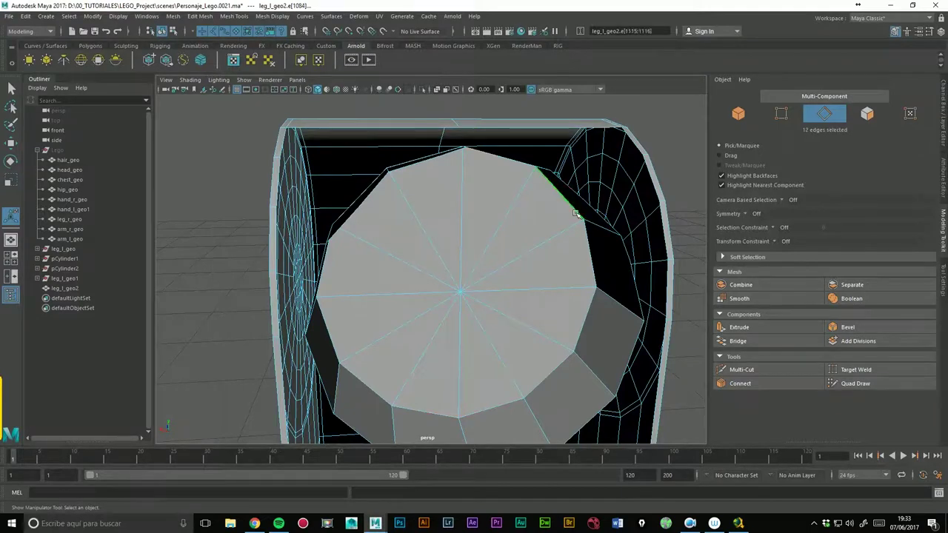
Step: Extrude the selected border edges with a 0.01 offset, then undo the offset
{"action": "left_click_drag", "start_coordinate": [627, 229], "coordinate": [599, 228], "text": "alt"}
{"action": "left_click", "coordinate": [739, 326]}
{"action": "left_click", "coordinate": [687, 320]}
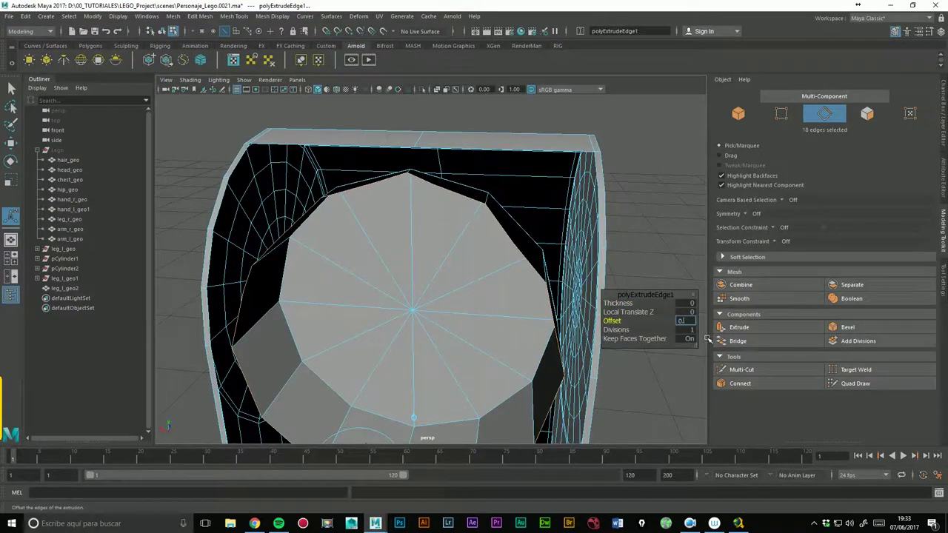
{"action": "key", "text": "Return"}
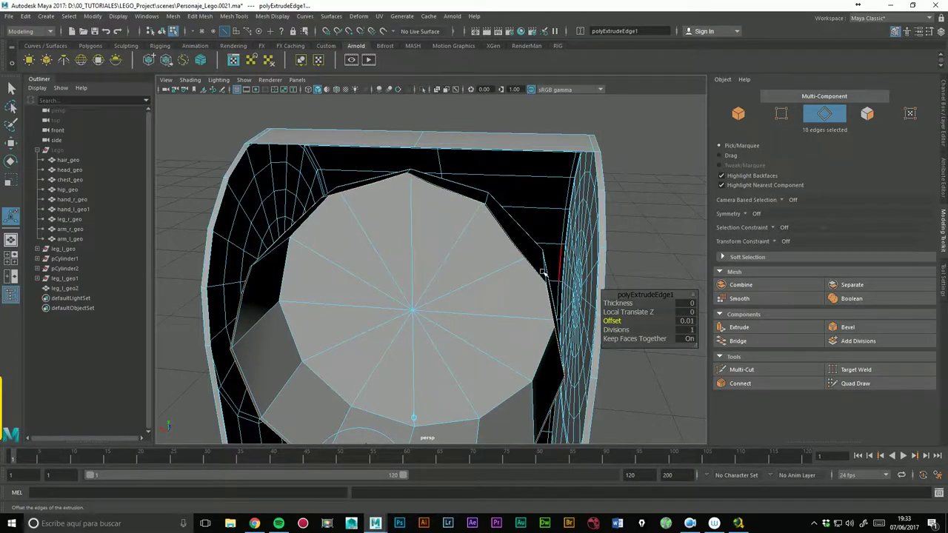
{"action": "left_click_drag", "start_coordinate": [542, 272], "coordinate": [461, 269], "text": "alt"}
{"action": "key", "text": "ctrl+z"}
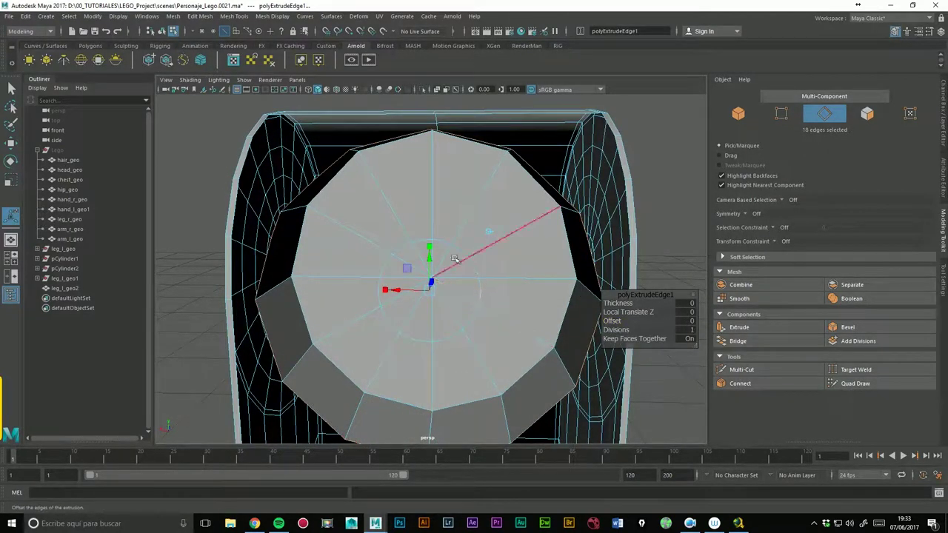
Step: Scale the edge ring slightly outward, inspect inside the leg, then undo back before the extrusion
{"action": "left_click_drag", "start_coordinate": [437, 299], "coordinate": [437, 299]}
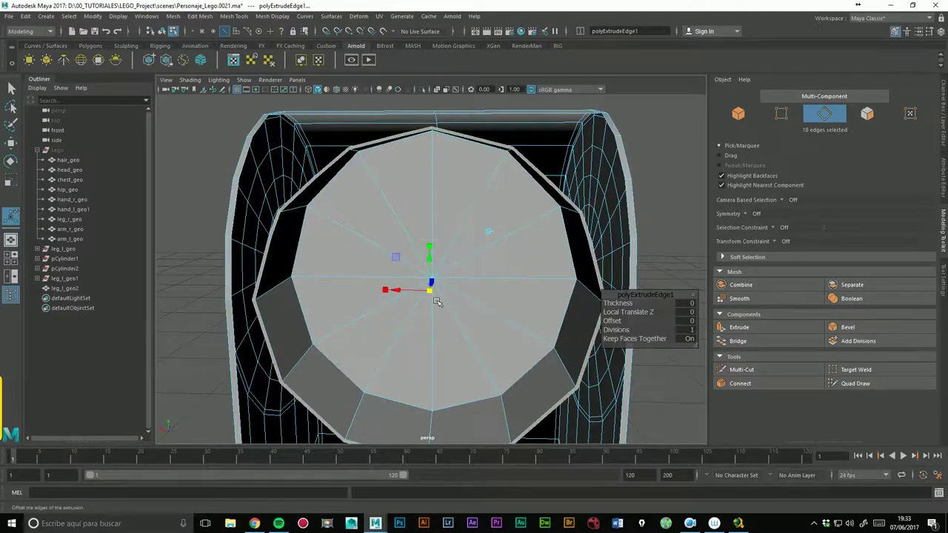
{"action": "scroll", "coordinate": [489, 231], "scroll_direction": "down", "scroll_amount": 3}
{"action": "mouse_move", "coordinate": [489, 231]}
{"action": "left_mouse_down", "text": "alt"}
{"action": "mouse_move", "coordinate": [402, 270]}
{"action": "mouse_move", "coordinate": [387, 216]}
{"action": "left_mouse_up", "text": "alt"}
{"action": "scroll", "coordinate": [546, 212], "scroll_direction": "up", "scroll_amount": 5}
{"action": "mouse_move", "coordinate": [545, 212]}
{"action": "left_mouse_down", "text": "alt"}
{"action": "mouse_move", "coordinate": [478, 250]}
{"action": "mouse_move", "coordinate": [548, 257]}
{"action": "left_mouse_up", "text": "alt"}
{"action": "scroll", "coordinate": [549, 257], "scroll_direction": "down", "scroll_amount": 3}
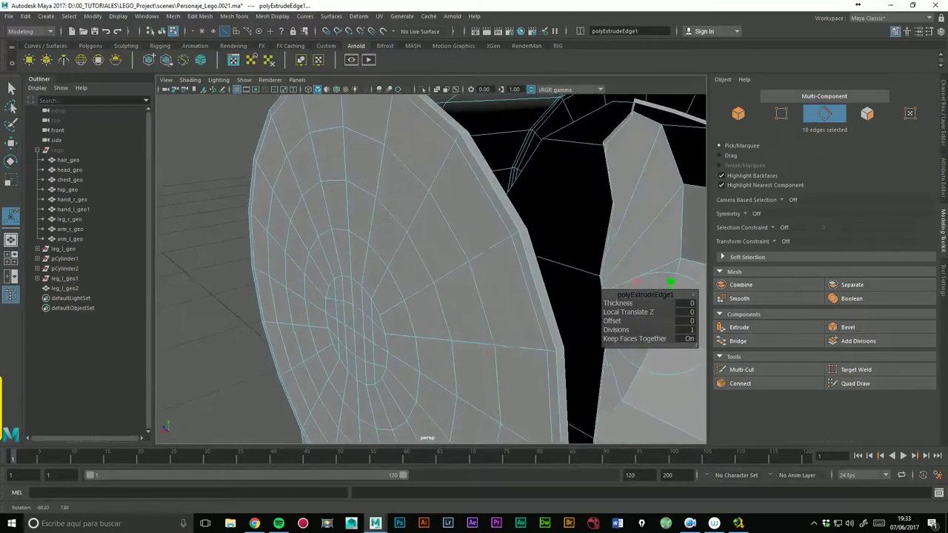
{"action": "scroll", "coordinate": [523, 220], "scroll_direction": "up", "scroll_amount": 3}
{"action": "scroll", "coordinate": [523, 221], "scroll_direction": "down", "scroll_amount": 2}
{"action": "key", "text": "ctrl+z"}
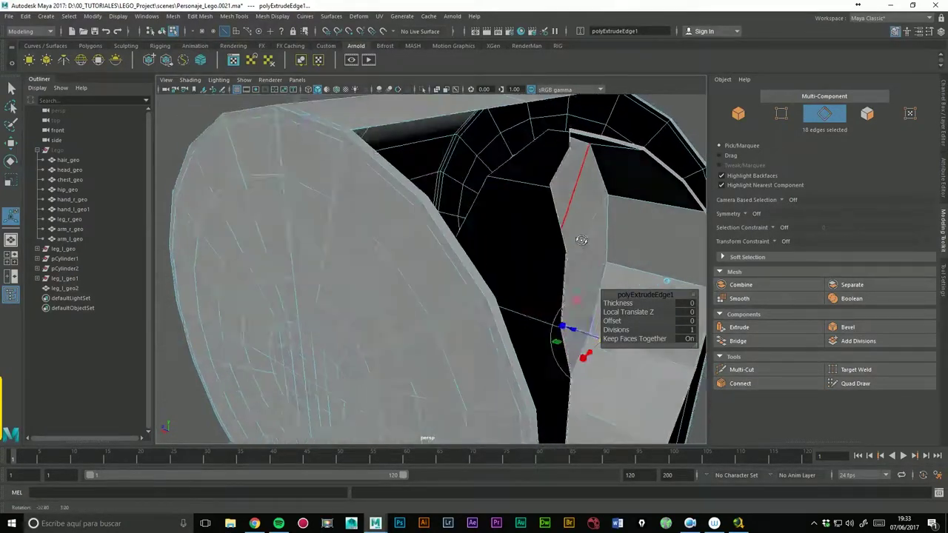
{"action": "key", "text": "ctrl+z"}
{"action": "key", "text": "ctrl+z"}
{"action": "key", "text": "ctrl+z"}
{"action": "key", "text": "ctrl+z"}
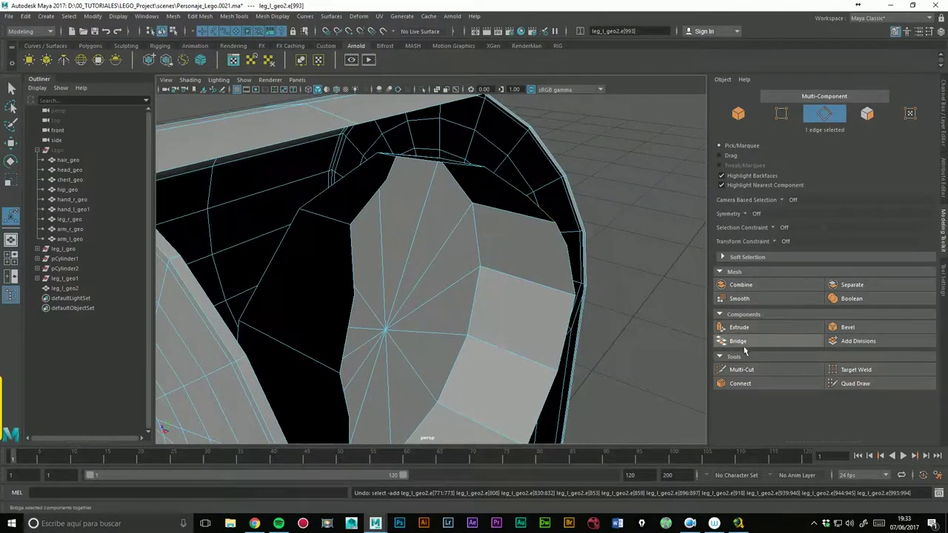
Step: Extrude the opening's full 18-edge border loop with a thickness of -0.005
{"action": "left_click", "coordinate": [515, 198]}
{"action": "key", "text": "w"}
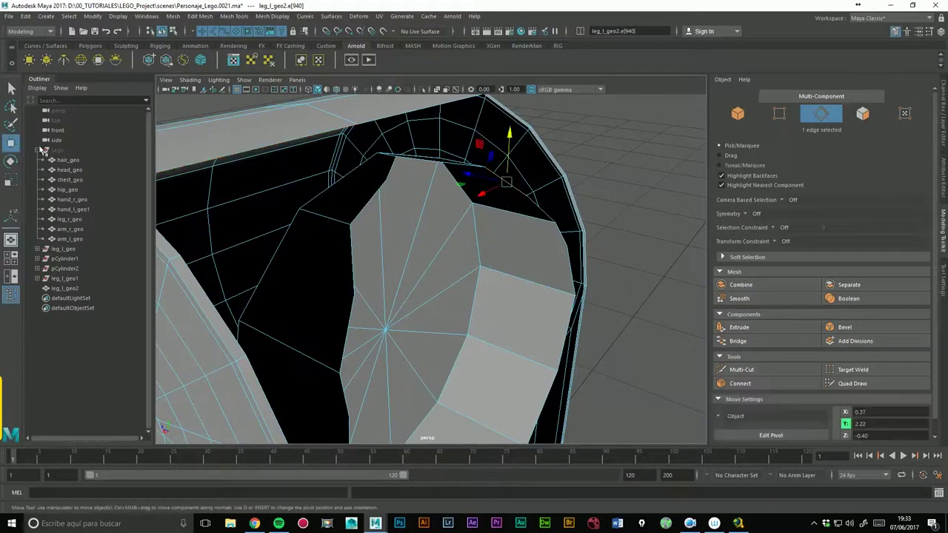
{"action": "left_click", "coordinate": [550, 220]}
{"action": "double_click", "coordinate": [551, 220]}
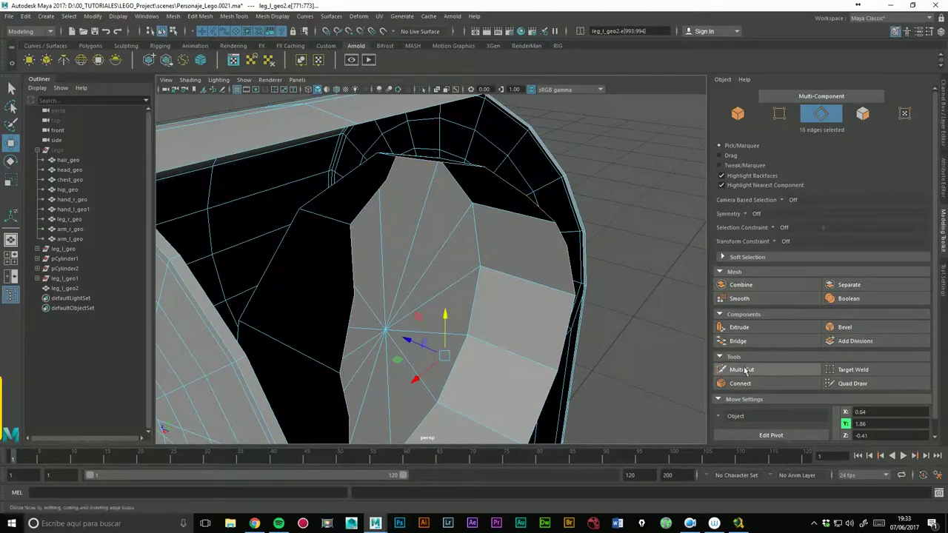
{"action": "left_click", "coordinate": [738, 327]}
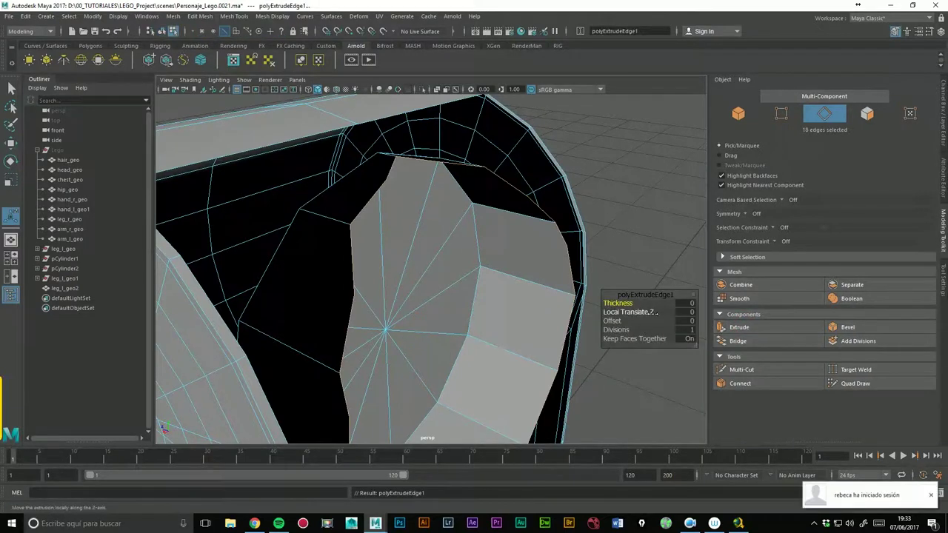
{"action": "middle_click_drag", "start_coordinate": [633, 312], "coordinate": [630, 313]}
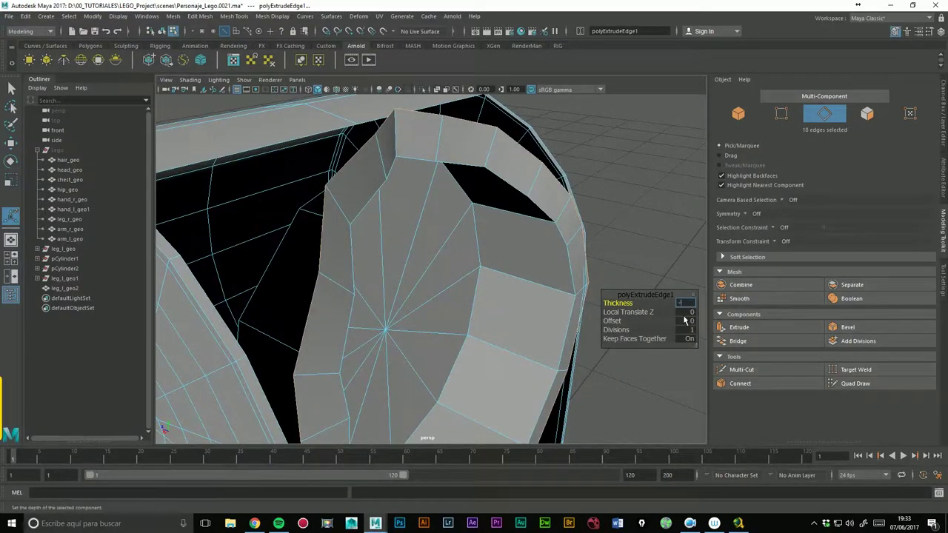
{"action": "type", "text": "1"}
{"action": "key", "text": "Return"}
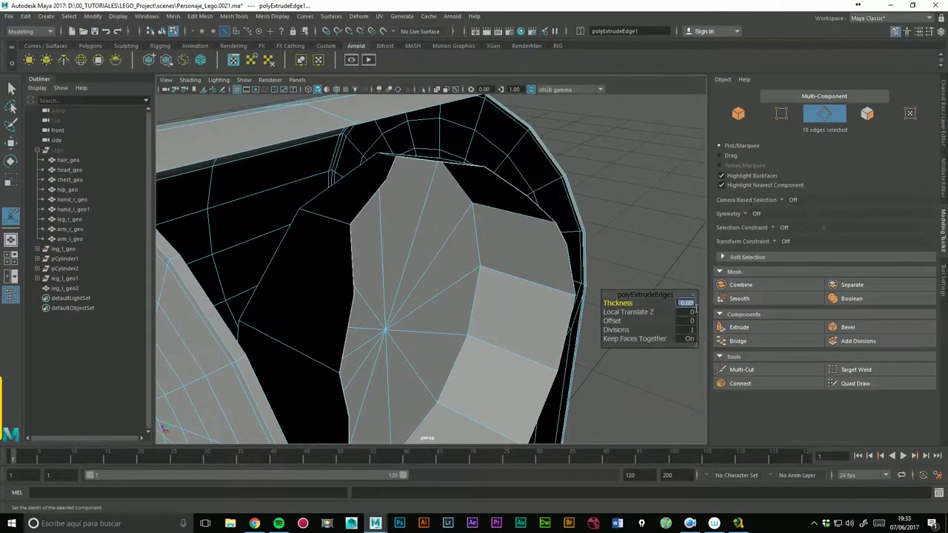
{"action": "type", "text": "-0.005"}
{"action": "key", "text": "Return"}
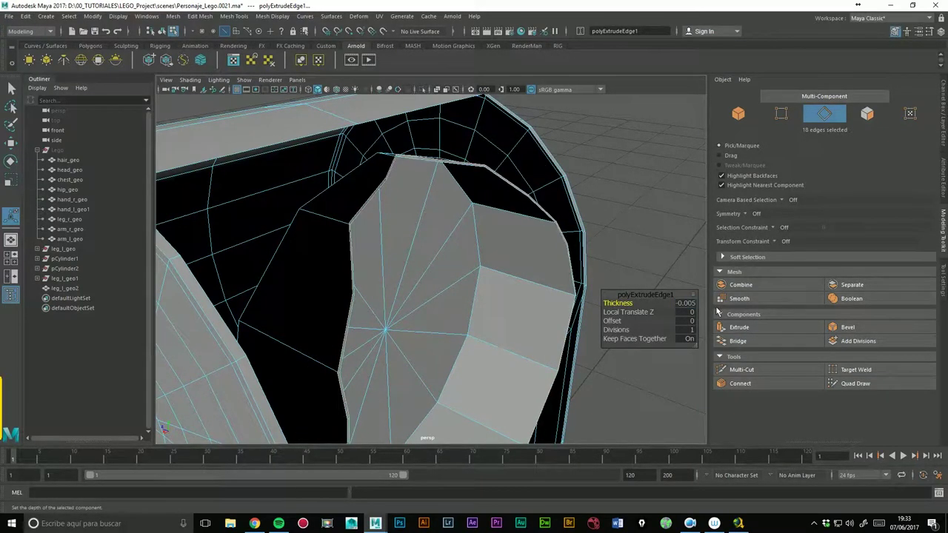
{"action": "mouse_move", "coordinate": [530, 243]}
{"action": "left_mouse_down", "text": "alt"}
{"action": "mouse_move", "coordinate": [526, 220]}
{"action": "mouse_move", "coordinate": [538, 225]}
{"action": "left_mouse_up", "text": "alt"}
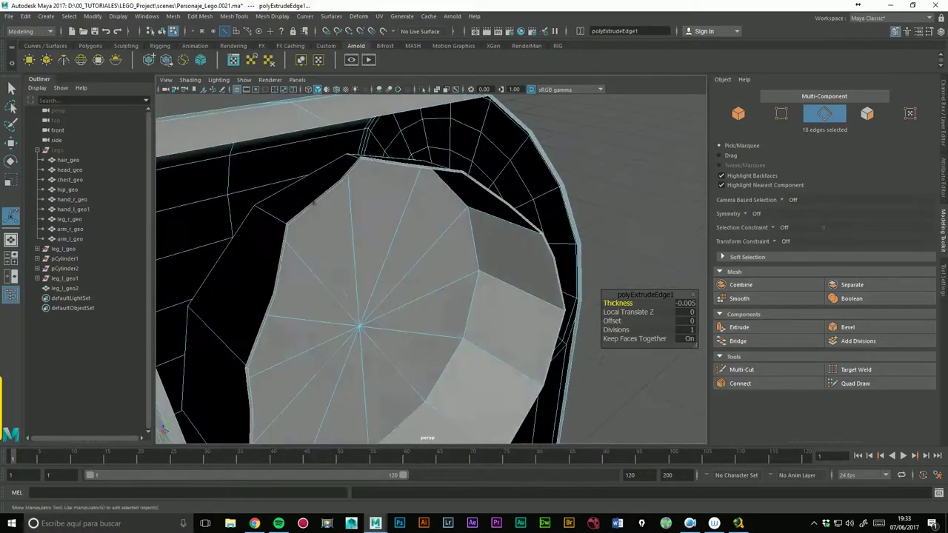
{"action": "left_click_drag", "start_coordinate": [375, 139], "coordinate": [417, 179], "text": "alt"}
Step: Bridge the first two gaps between the extruded rim and the leg wall
{"action": "left_click", "coordinate": [403, 192]}
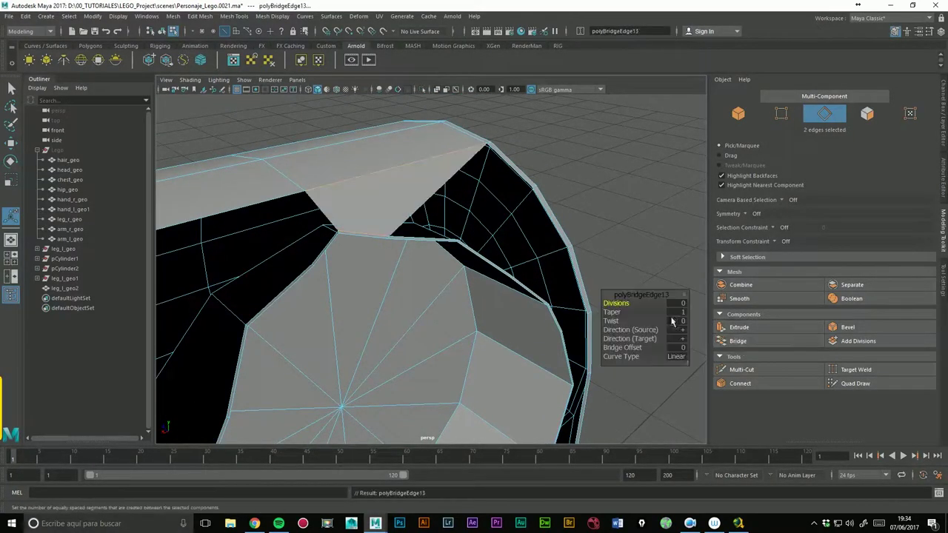
{"action": "left_click_drag", "start_coordinate": [414, 244], "coordinate": [391, 265], "text": "alt"}
{"action": "left_click", "coordinate": [381, 246]}
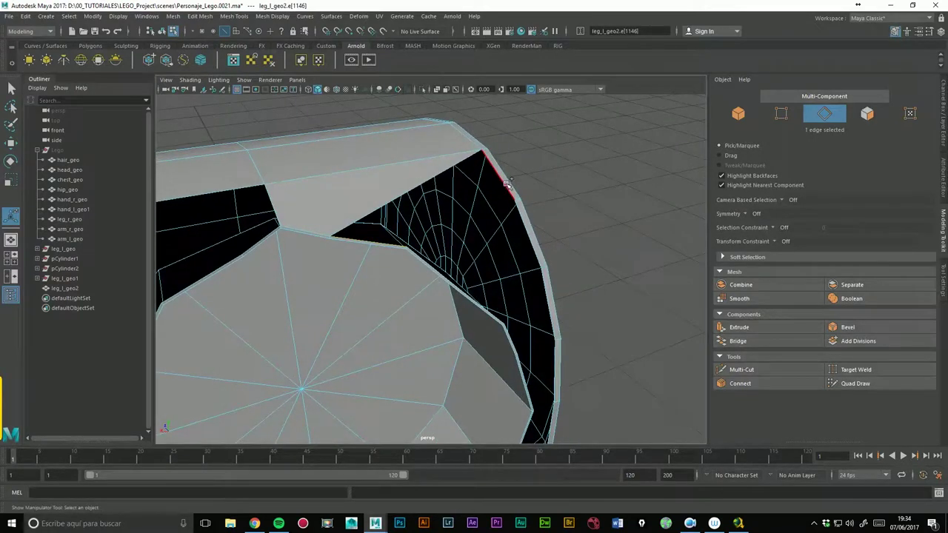
{"action": "left_click", "coordinate": [737, 340]}
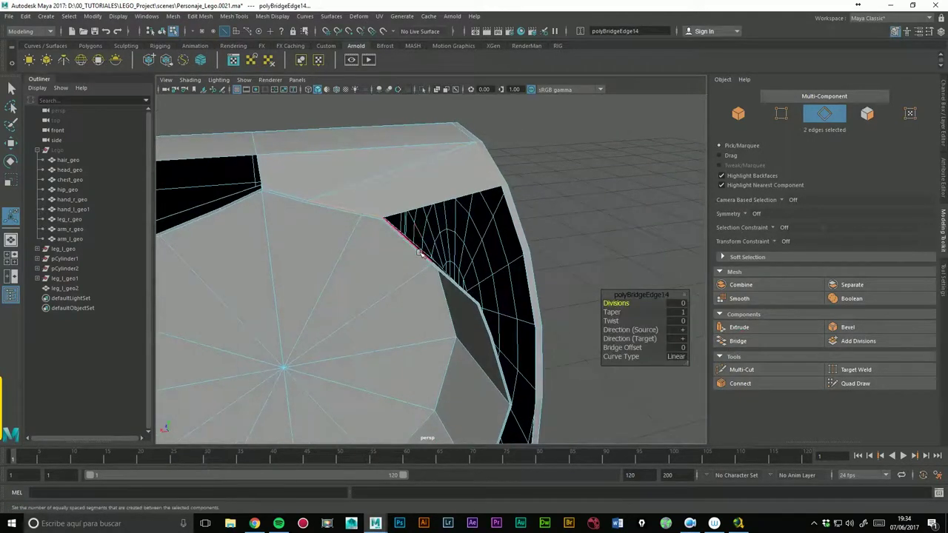
{"action": "left_click", "coordinate": [517, 243]}
{"action": "left_click", "coordinate": [514, 230], "text": "shift"}
{"action": "left_click", "coordinate": [737, 340]}
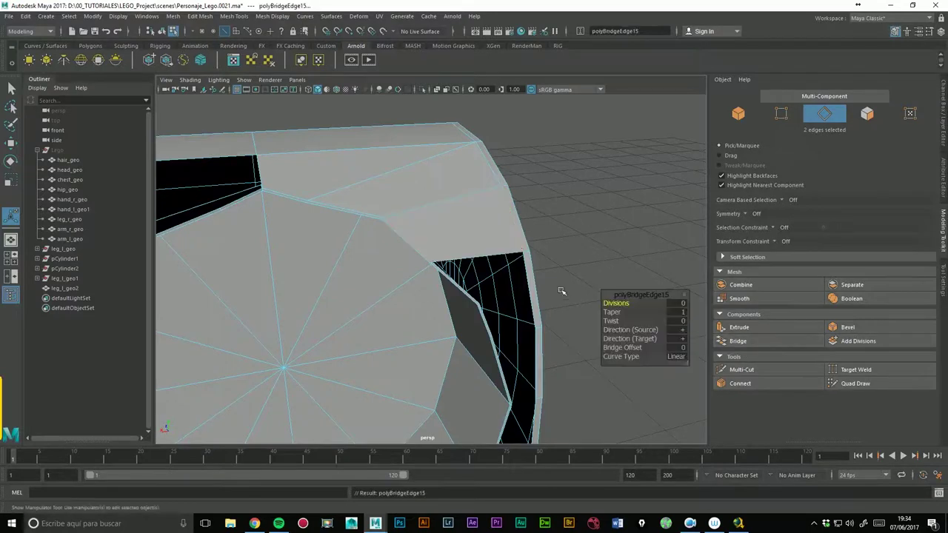
Step: Bridge a third gap and select an edge beside the remaining one
{"action": "left_click_drag", "start_coordinate": [561, 292], "coordinate": [443, 231], "text": "alt"}
{"action": "left_click", "coordinate": [424, 235]}
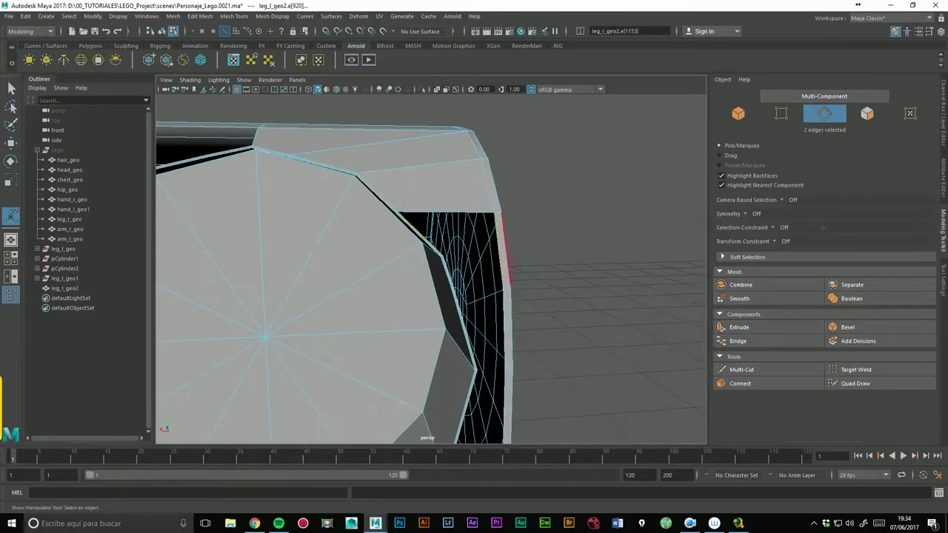
{"action": "left_click", "coordinate": [741, 340]}
{"action": "left_click_drag", "start_coordinate": [533, 254], "coordinate": [402, 268], "text": "alt"}
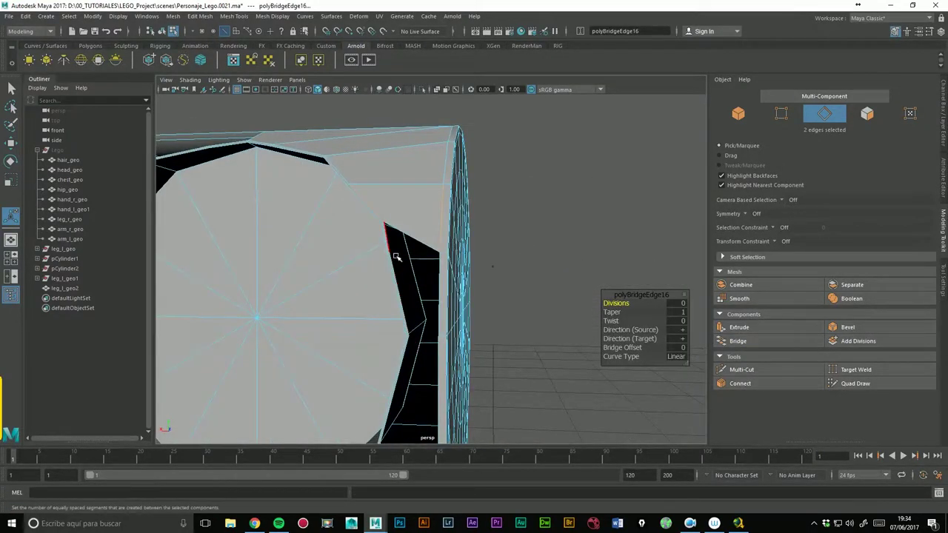
{"action": "left_click", "coordinate": [399, 257]}
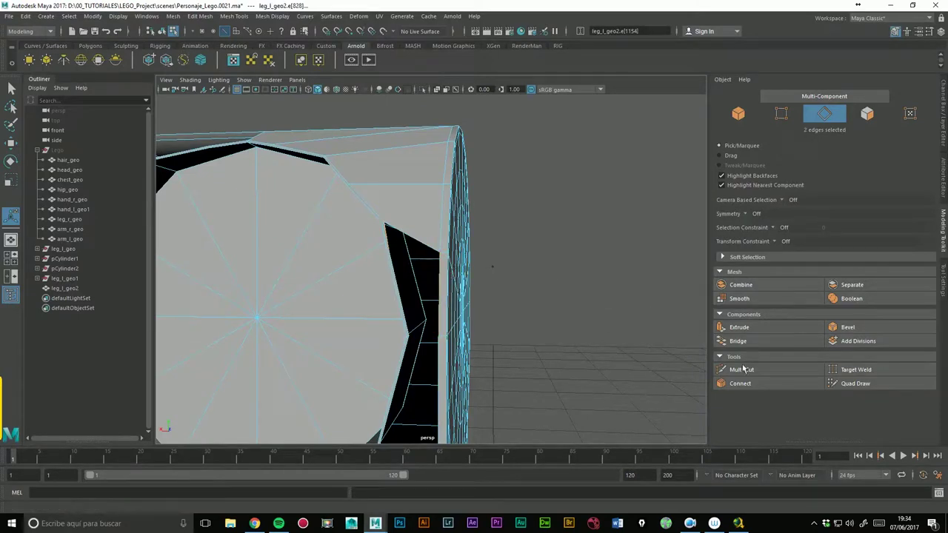
{"action": "mouse_move", "coordinate": [525, 311]}
{"action": "left_mouse_down", "text": "alt"}
{"action": "mouse_move", "coordinate": [470, 296]}
{"action": "mouse_move", "coordinate": [546, 309]}
{"action": "left_mouse_up", "text": "alt"}
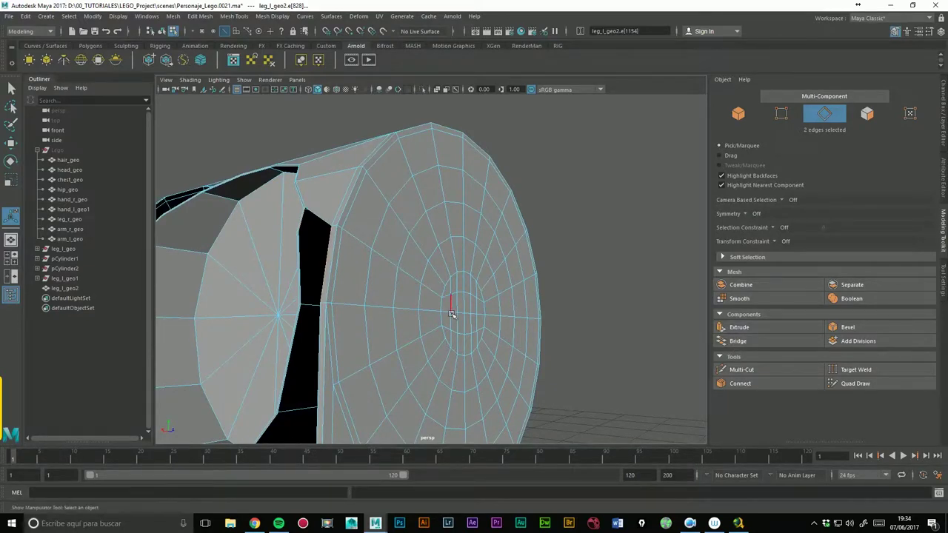
Step: Multi-Cut a new edge line across the cylinder rim, then bridge two more gaps
{"action": "left_click", "coordinate": [741, 370]}
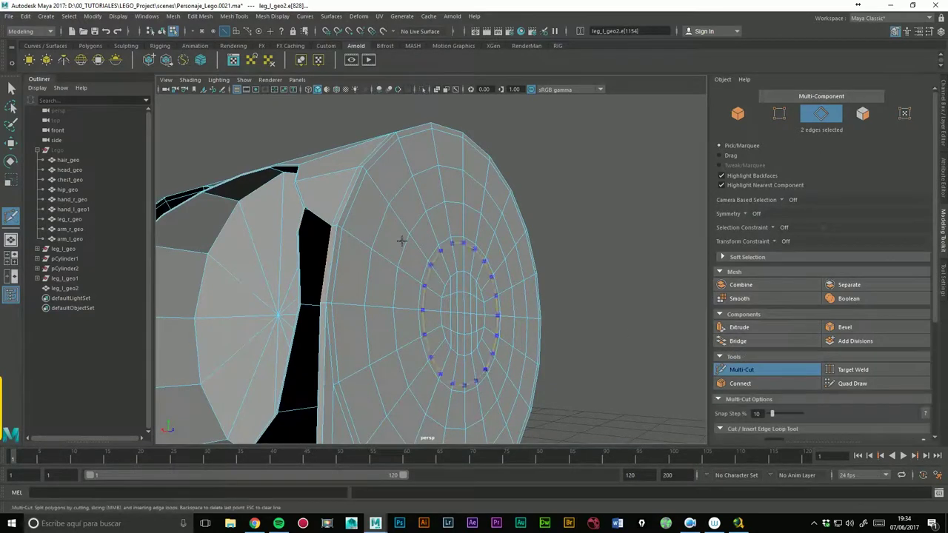
{"action": "left_click", "coordinate": [341, 266], "text": "ctrl"}
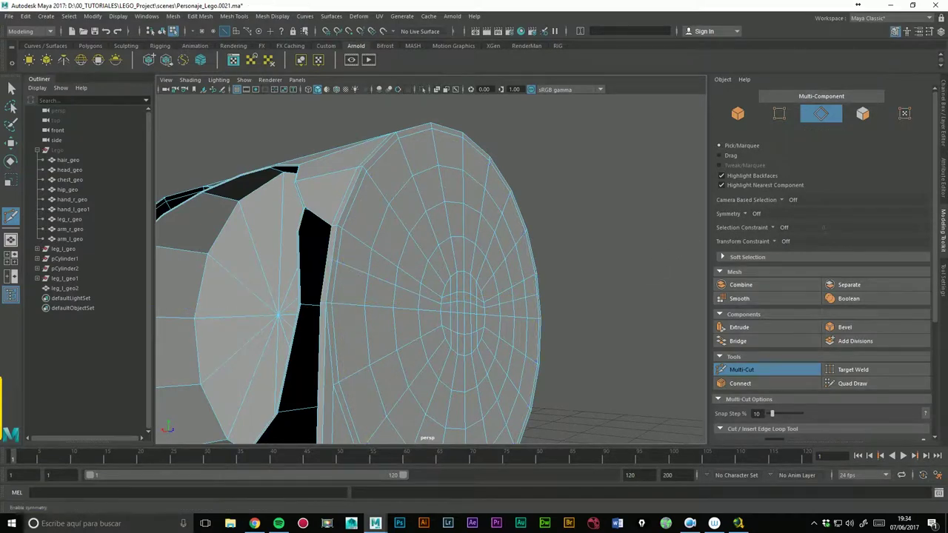
{"action": "key", "text": "q"}
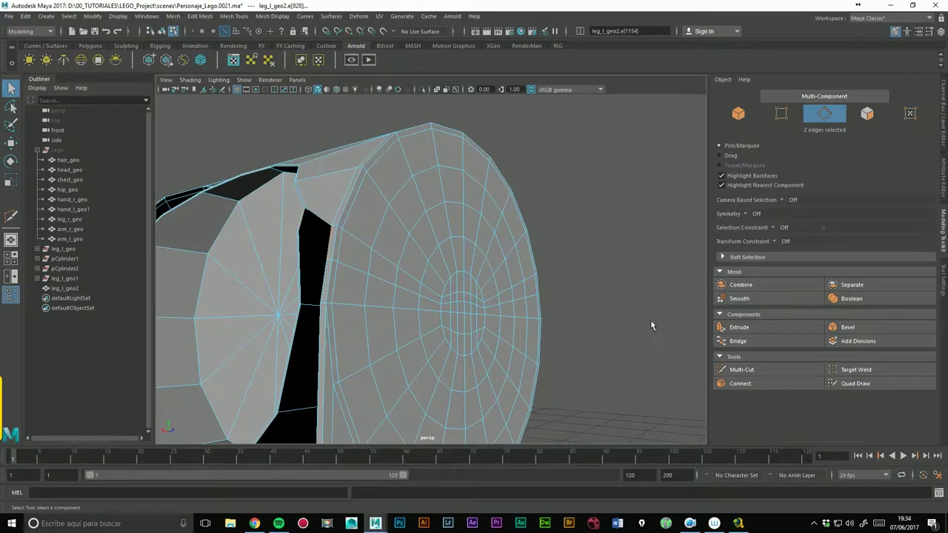
{"action": "left_click", "coordinate": [737, 341]}
{"action": "left_click", "coordinate": [308, 277]}
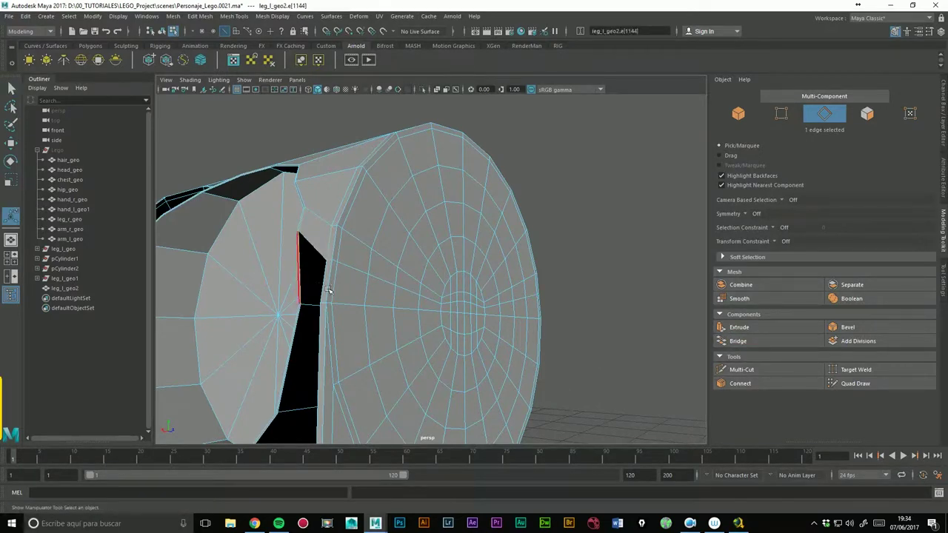
{"action": "left_click", "coordinate": [737, 341]}
Step: Toggle smooth preview on and off to inspect the bridged leg from several angles
{"action": "left_click_drag", "start_coordinate": [507, 222], "coordinate": [355, 311], "text": "alt"}
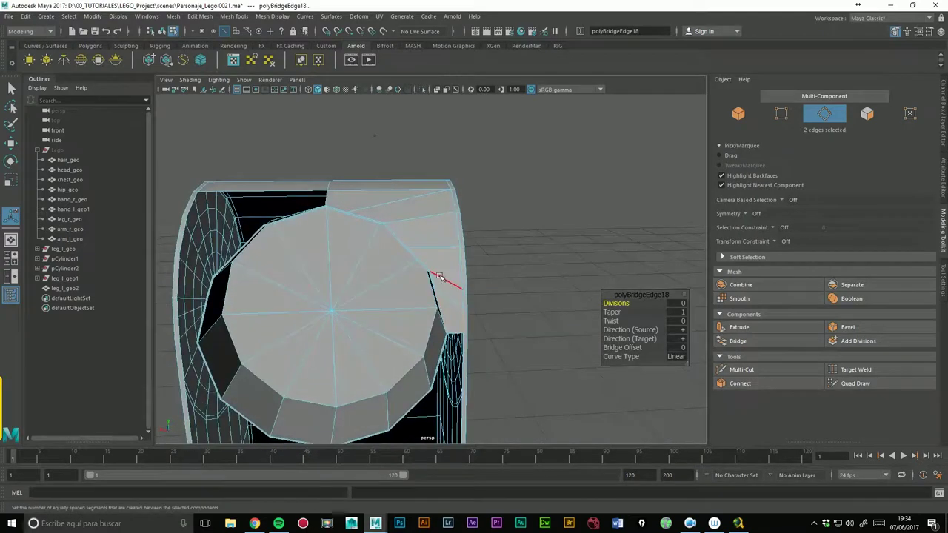
{"action": "key", "text": "3"}
{"action": "mouse_move", "coordinate": [524, 275]}
{"action": "left_mouse_down", "text": "alt"}
{"action": "mouse_move", "coordinate": [423, 258]}
{"action": "mouse_move", "coordinate": [512, 262]}
{"action": "left_mouse_up", "text": "alt"}
{"action": "key", "text": "1"}
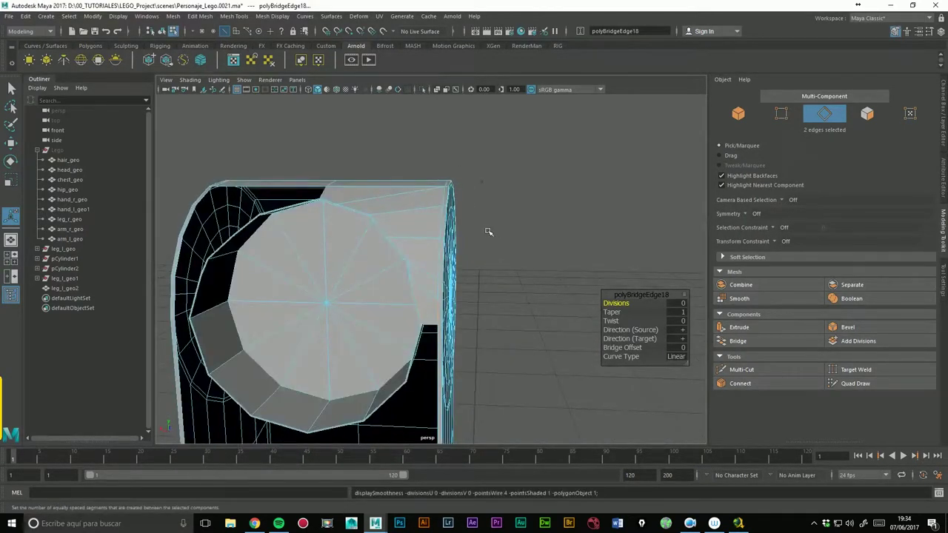
{"action": "key", "text": "3"}
{"action": "mouse_move", "coordinate": [474, 258]}
{"action": "left_mouse_down", "text": "alt"}
{"action": "mouse_move", "coordinate": [428, 254]}
{"action": "mouse_move", "coordinate": [581, 254]}
{"action": "mouse_move", "coordinate": [499, 258]}
{"action": "left_mouse_up", "text": "alt"}
{"action": "key", "text": "1"}
{"action": "mouse_move", "coordinate": [554, 244]}
{"action": "right_mouse_down", "text": "alt"}
{"action": "mouse_move", "coordinate": [537, 144]}
{"action": "mouse_move", "coordinate": [558, 173]}
{"action": "right_mouse_up", "text": "alt"}
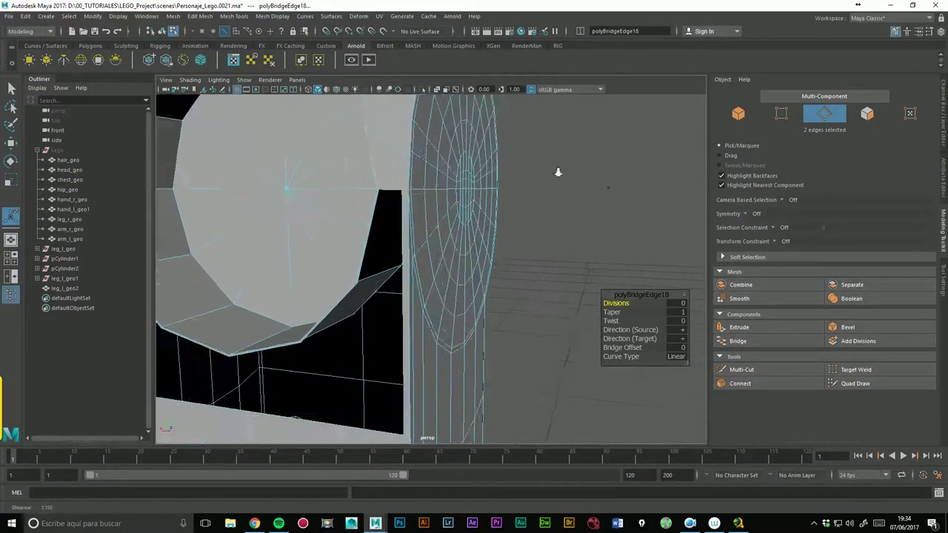
{"action": "left_click_drag", "start_coordinate": [557, 173], "coordinate": [363, 232], "text": "alt"}
Step: Bridge the edge on the gap's left side to close the first gap beside the socket
{"action": "left_click", "coordinate": [364, 232]}
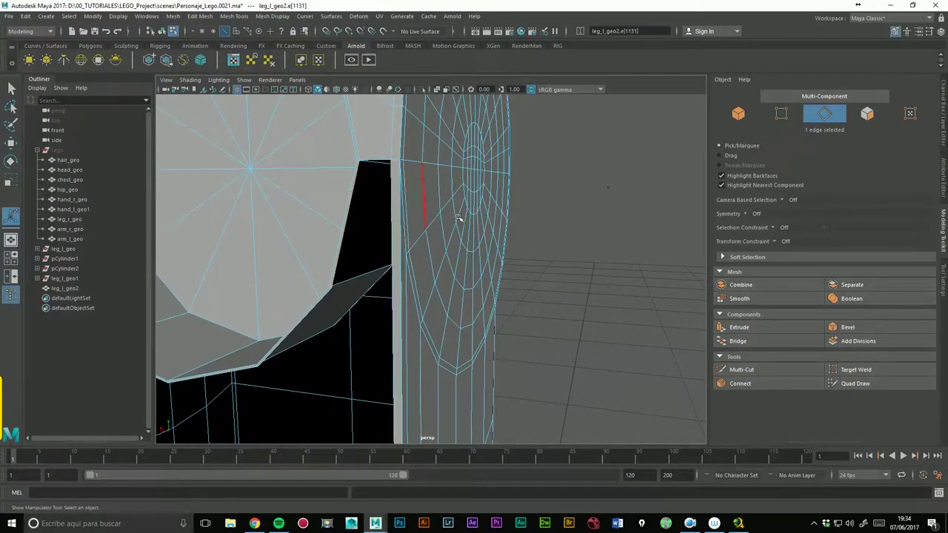
{"action": "mouse_move", "coordinate": [609, 203]}
{"action": "left_mouse_down", "text": "alt"}
{"action": "mouse_move", "coordinate": [482, 244]}
{"action": "mouse_move", "coordinate": [540, 228]}
{"action": "left_mouse_up", "text": "alt"}
{"action": "mouse_move", "coordinate": [502, 320]}
{"action": "left_mouse_down", "text": "alt"}
{"action": "mouse_move", "coordinate": [334, 313]}
{"action": "mouse_move", "coordinate": [505, 341]}
{"action": "left_mouse_up", "text": "alt"}
{"action": "right_click_drag", "start_coordinate": [505, 341], "coordinate": [505, 344], "text": "shift"}
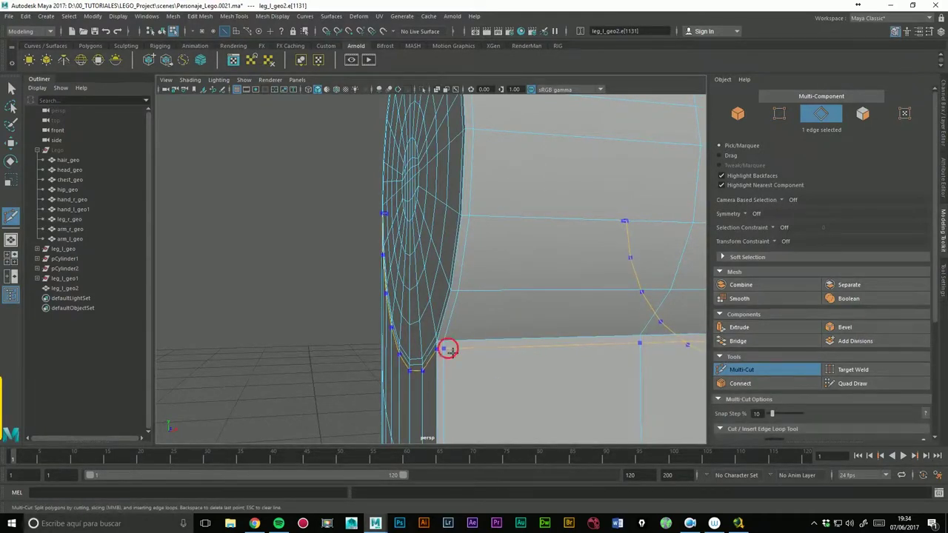
{"action": "mouse_move", "coordinate": [334, 285]}
{"action": "left_mouse_down", "text": "alt"}
{"action": "mouse_move", "coordinate": [488, 305]}
{"action": "mouse_move", "coordinate": [354, 204]}
{"action": "left_mouse_up", "text": "alt"}
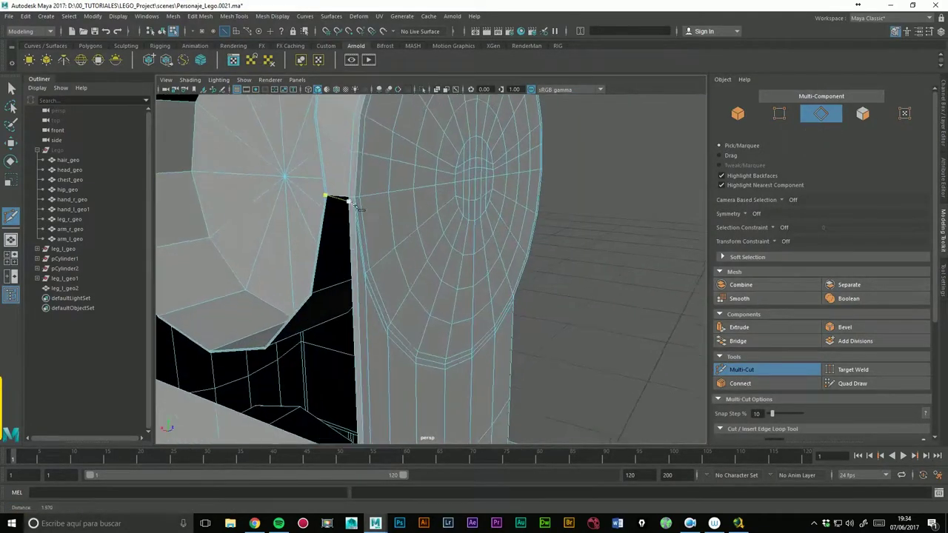
{"action": "key", "text": "q"}
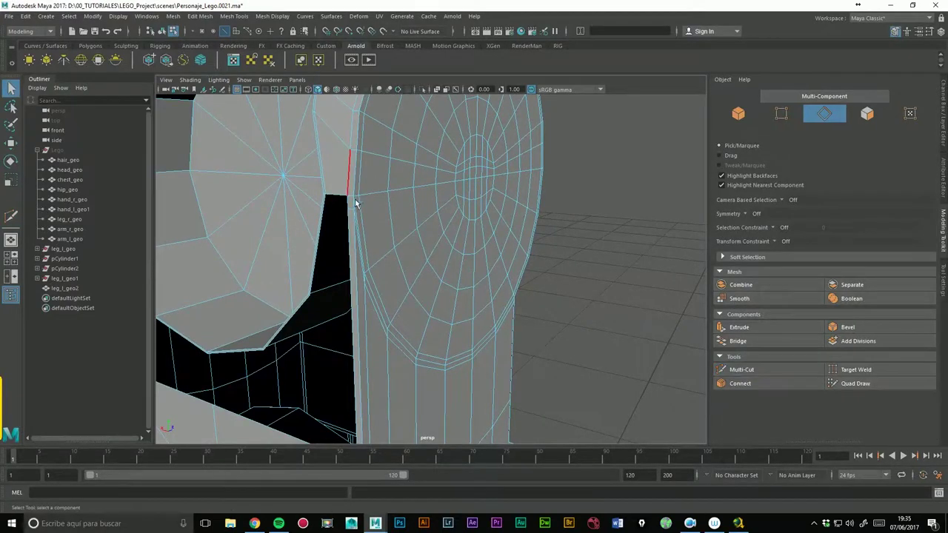
{"action": "left_click", "coordinate": [348, 201]}
{"action": "left_click", "coordinate": [737, 340]}
Step: Lower an edge above the gap in Y to meet the hole, then bridge it to the opposite edge
{"action": "mouse_move", "coordinate": [459, 282]}
{"action": "left_mouse_down", "text": "alt"}
{"action": "mouse_move", "coordinate": [434, 260]}
{"action": "mouse_move", "coordinate": [441, 202]}
{"action": "left_mouse_up", "text": "alt"}
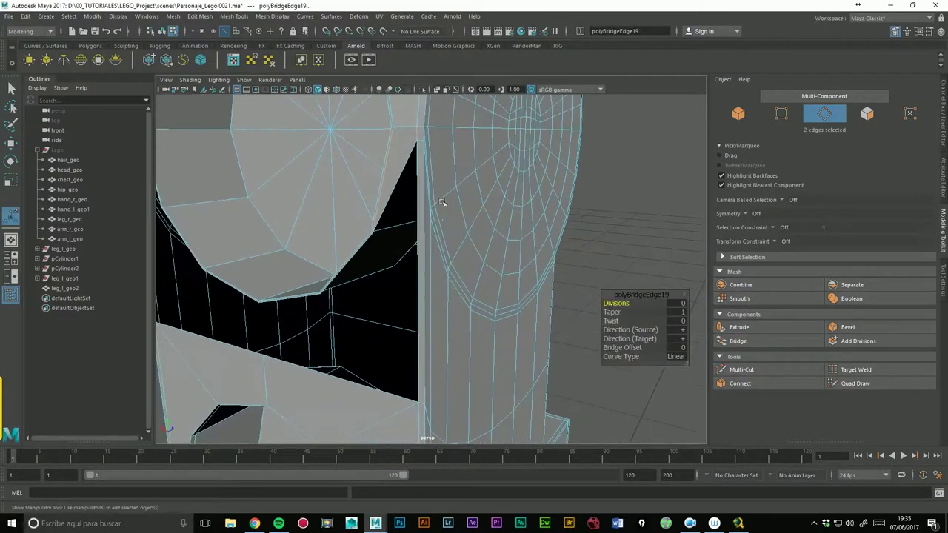
{"action": "left_click", "coordinate": [426, 153]}
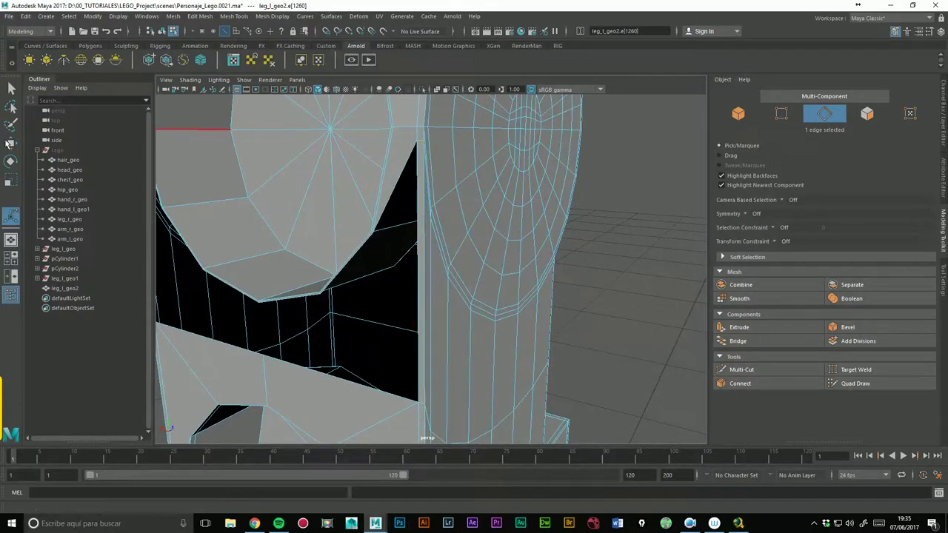
{"action": "left_click", "coordinate": [9, 143]}
{"action": "mouse_move", "coordinate": [420, 128]}
{"action": "left_mouse_down"}
{"action": "mouse_move", "coordinate": [421, 182]}
{"action": "mouse_move", "coordinate": [489, 212]}
{"action": "left_mouse_up"}
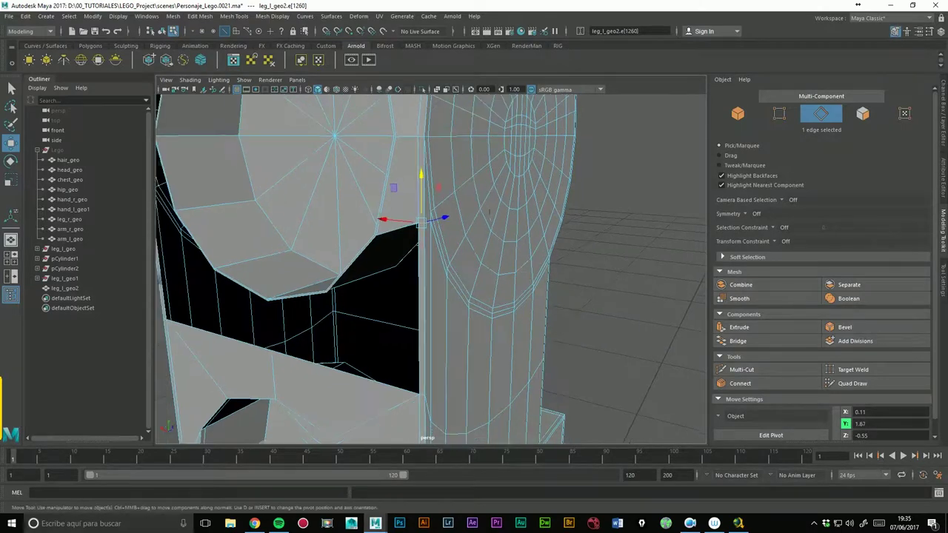
{"action": "left_click", "coordinate": [425, 278], "text": "shift"}
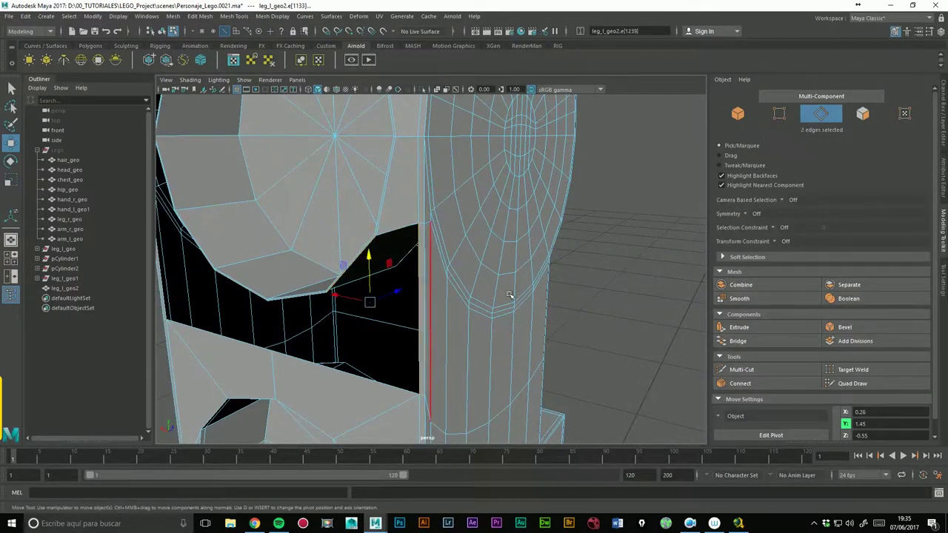
{"action": "left_click", "coordinate": [737, 340]}
{"action": "left_click_drag", "start_coordinate": [518, 296], "coordinate": [415, 296], "text": "alt"}
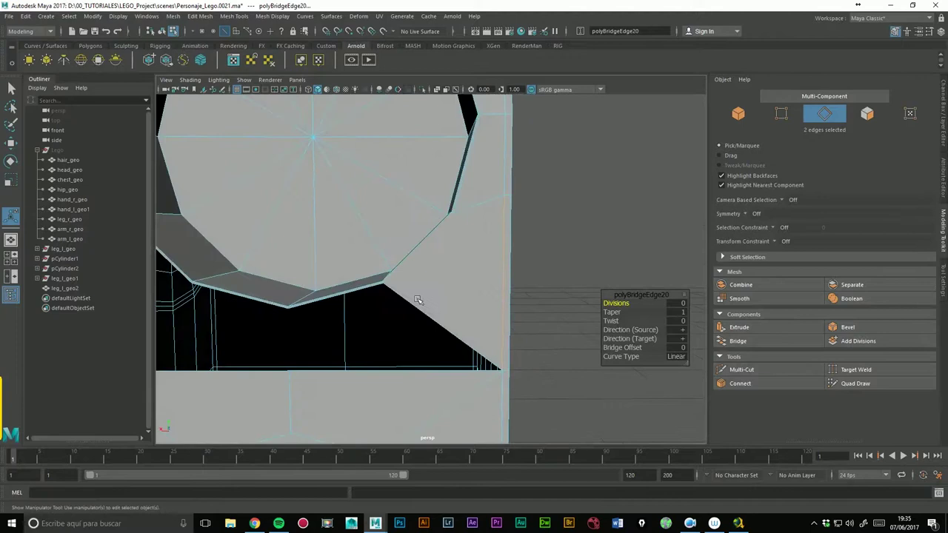
{"action": "left_click", "coordinate": [398, 368]}
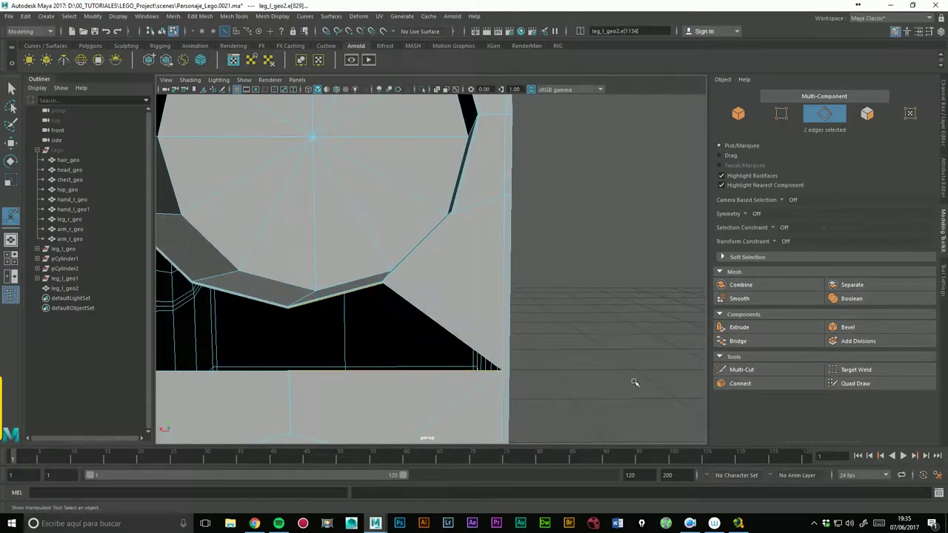
Step: Bridge the selected border edges with Divisions 0 to start closing the gap below the socket
{"action": "left_click", "coordinate": [737, 340]}
{"action": "mouse_move", "coordinate": [491, 259]}
{"action": "left_mouse_down", "text": "alt"}
{"action": "mouse_move", "coordinate": [381, 234]}
{"action": "mouse_move", "coordinate": [338, 250]}
{"action": "left_mouse_up", "text": "alt"}
{"action": "scroll", "coordinate": [397, 211], "scroll_direction": "up", "scroll_amount": 2}
{"action": "mouse_move", "coordinate": [398, 211]}
{"action": "left_mouse_down", "text": "alt"}
{"action": "mouse_move", "coordinate": [365, 154]}
{"action": "mouse_move", "coordinate": [321, 186]}
{"action": "mouse_move", "coordinate": [374, 175]}
{"action": "left_mouse_up", "text": "alt"}
{"action": "left_click", "coordinate": [370, 185]}
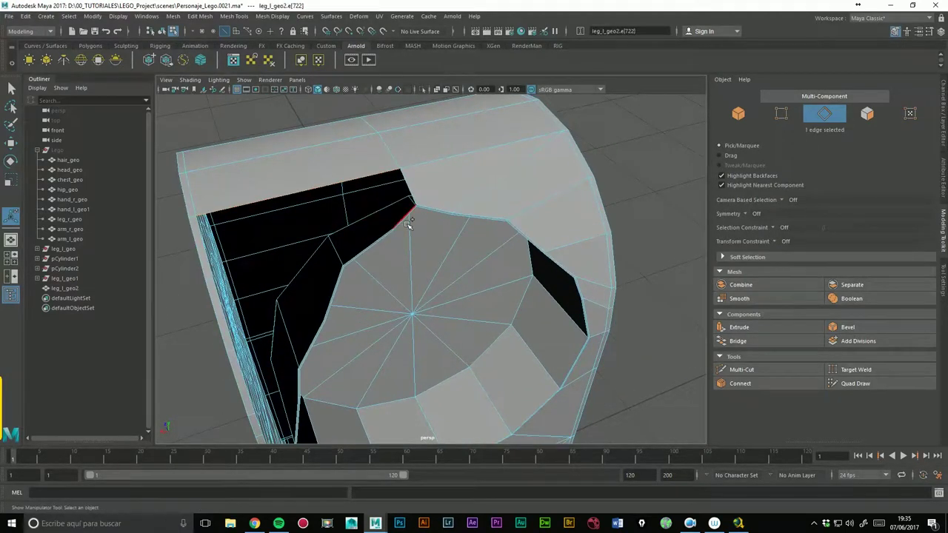
{"action": "left_click", "coordinate": [737, 341]}
{"action": "left_click_drag", "start_coordinate": [399, 244], "coordinate": [355, 246], "text": "alt"}
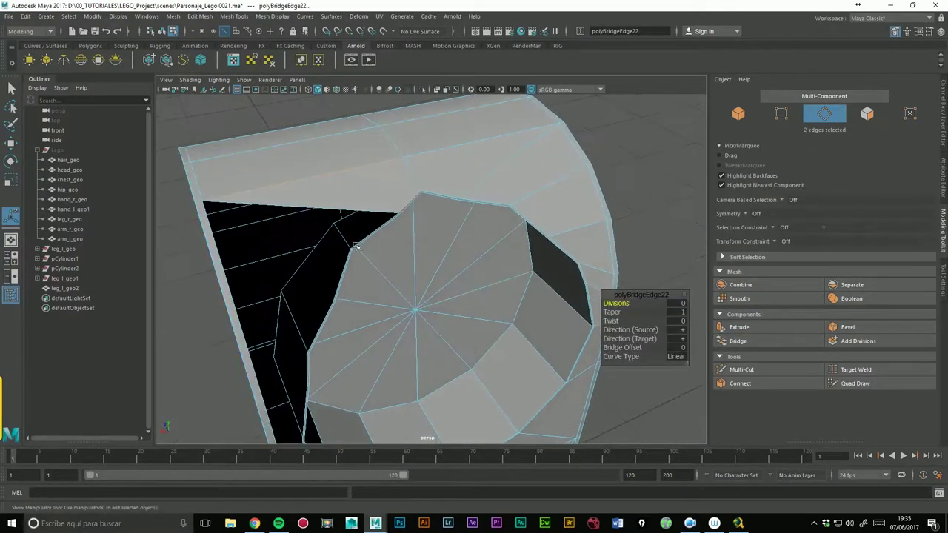
{"action": "left_click", "coordinate": [222, 241]}
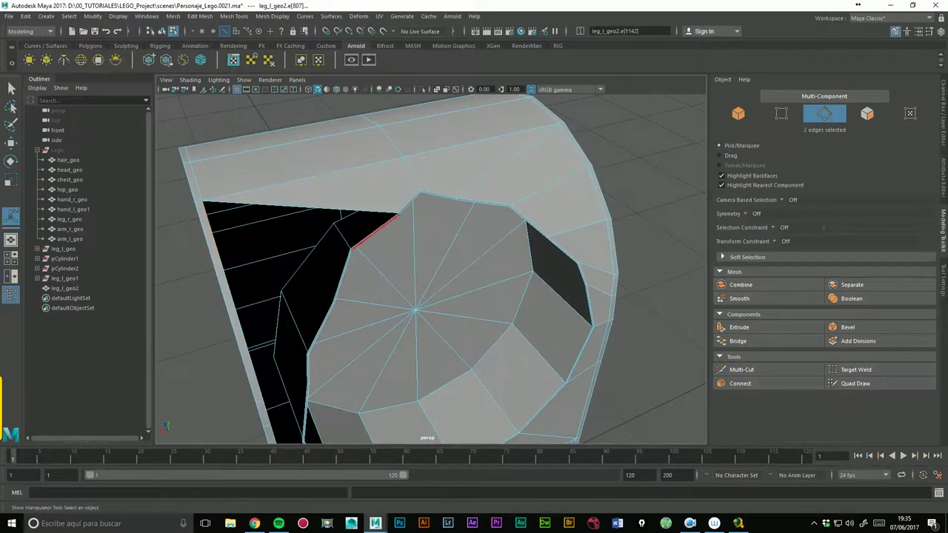
{"action": "left_click", "coordinate": [737, 341]}
{"action": "mouse_move", "coordinate": [481, 281]}
{"action": "left_mouse_down", "text": "alt"}
{"action": "mouse_move", "coordinate": [399, 291]}
{"action": "mouse_move", "coordinate": [412, 283]}
{"action": "mouse_move", "coordinate": [348, 222]}
{"action": "left_mouse_up", "text": "alt"}
{"action": "left_click", "coordinate": [285, 205]}
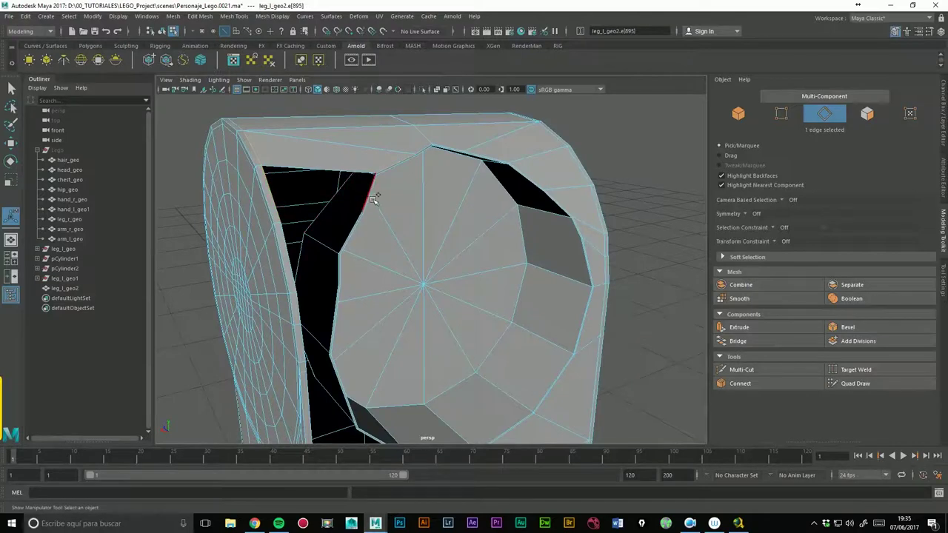
{"action": "left_click", "coordinate": [738, 340]}
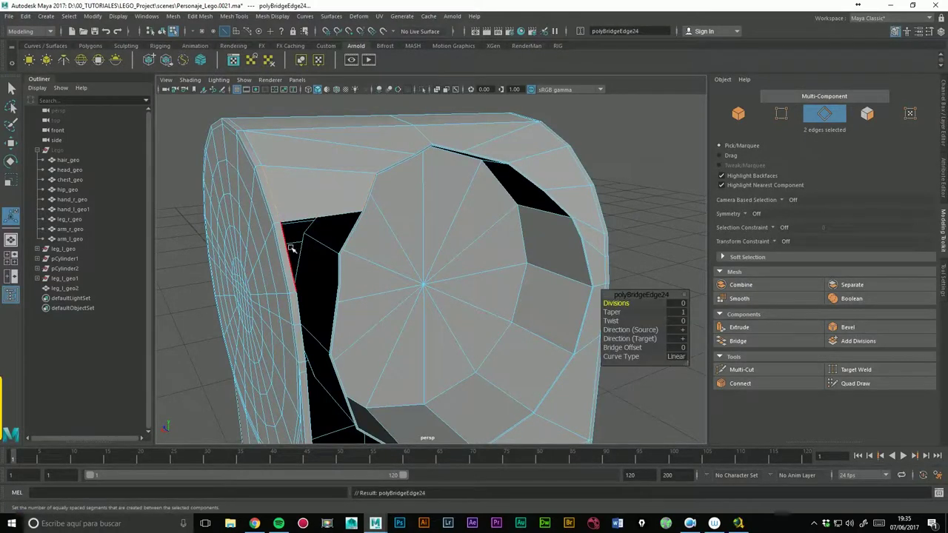
Step: Bridge more edge pairs along the remaining gap, briefly leaving Multi-Cut with Q
{"action": "left_click", "coordinate": [350, 240]}
{"action": "left_click_drag", "start_coordinate": [480, 275], "coordinate": [321, 241], "text": "alt"}
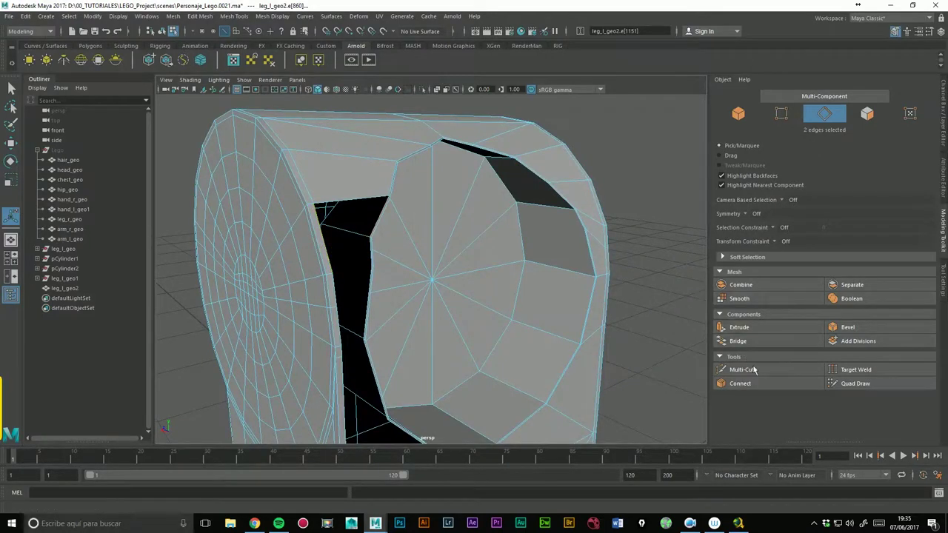
{"action": "left_click", "coordinate": [743, 369]}
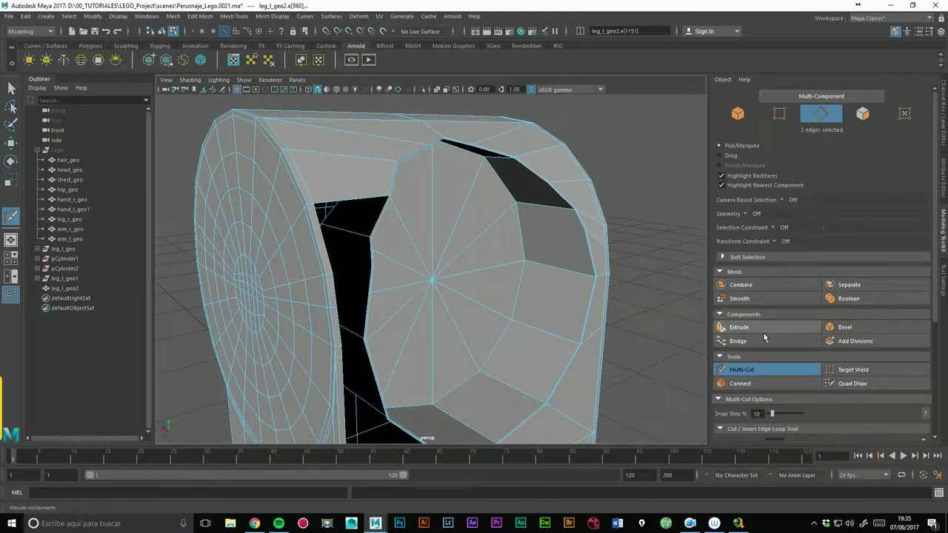
{"action": "key", "text": "q"}
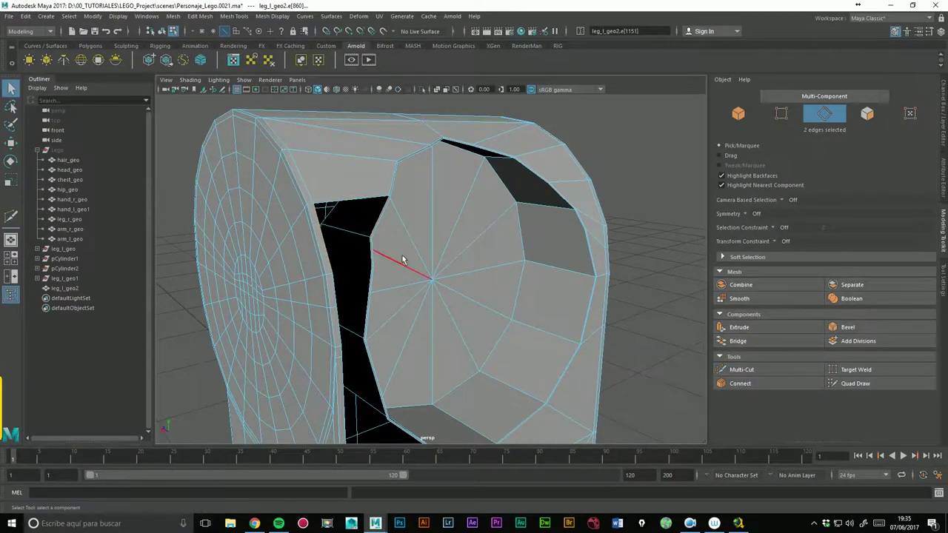
{"action": "left_click", "coordinate": [738, 340]}
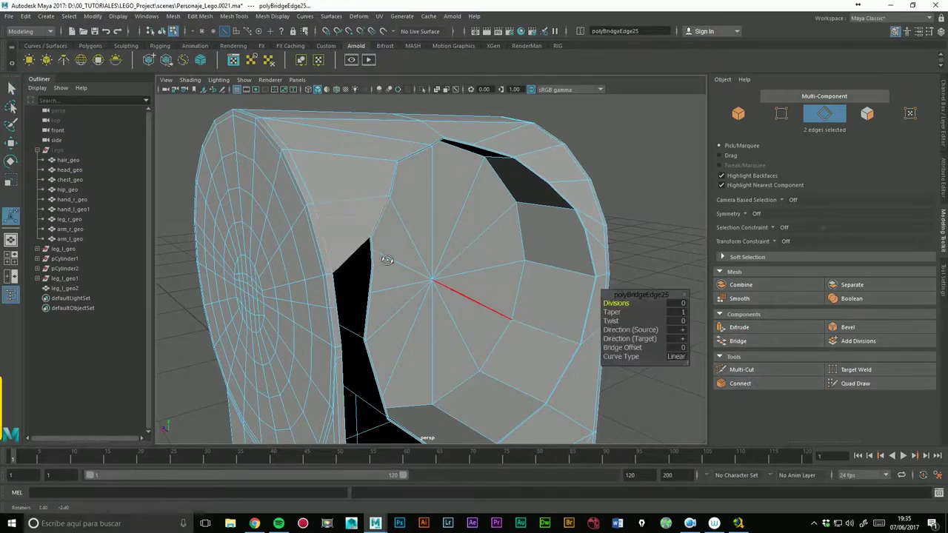
{"action": "left_click_drag", "start_coordinate": [387, 259], "coordinate": [261, 252], "text": "alt"}
{"action": "left_click", "coordinate": [307, 241]}
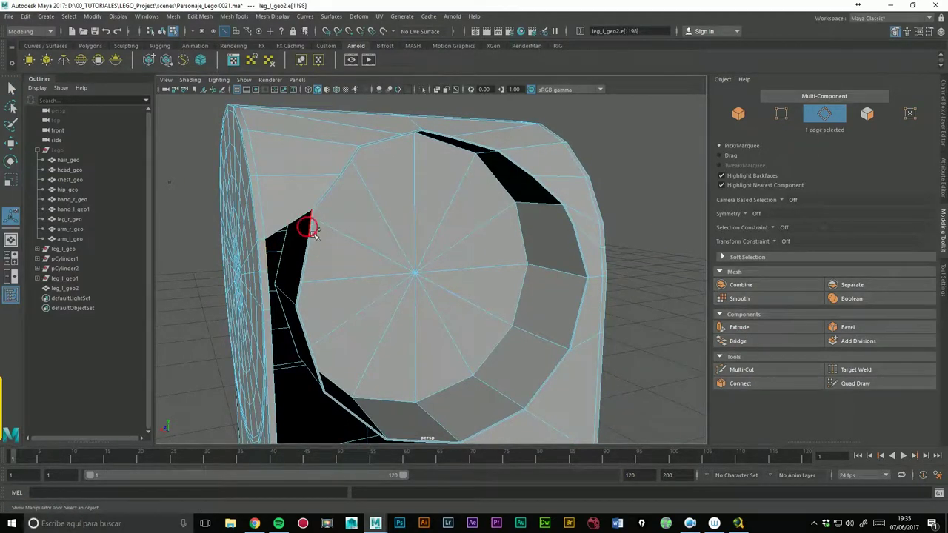
{"action": "left_click", "coordinate": [738, 340]}
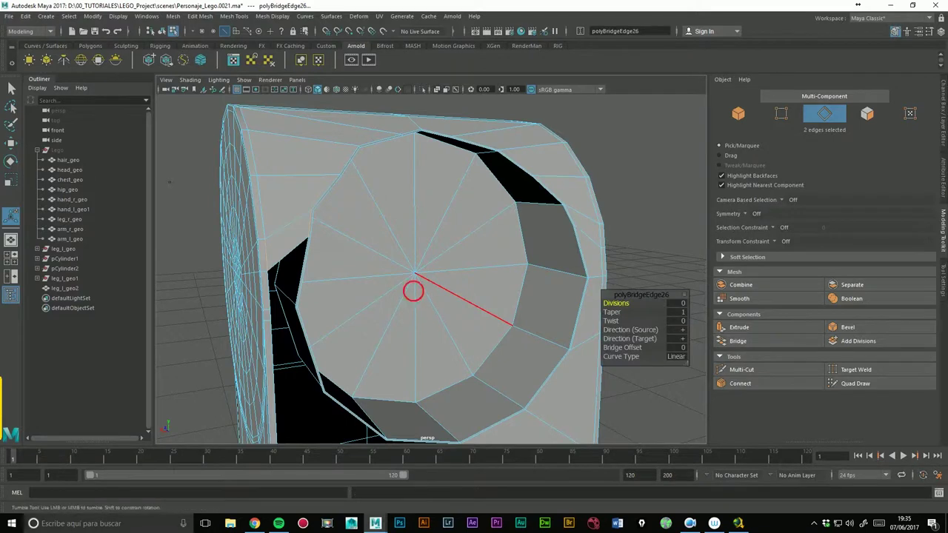
{"action": "left_click", "coordinate": [277, 276]}
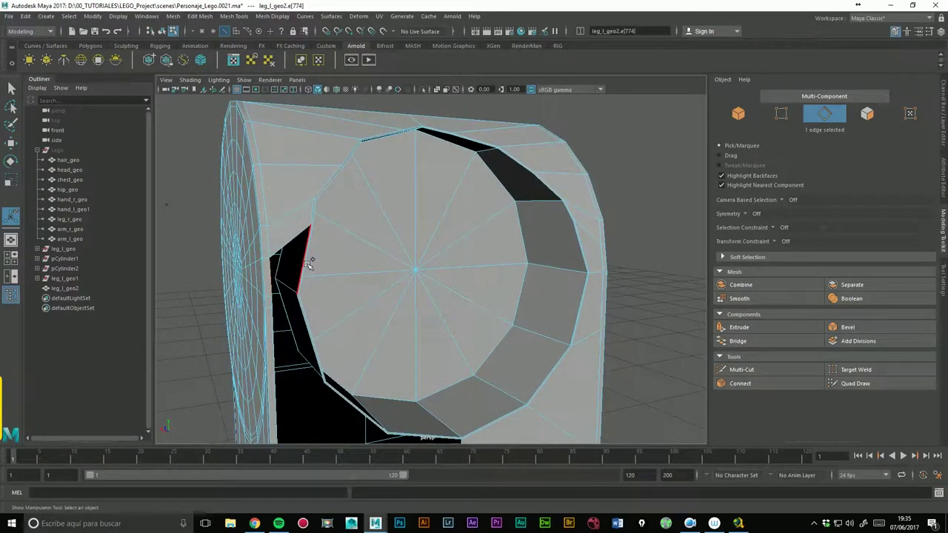
{"action": "left_click", "coordinate": [737, 341]}
Step: Bridge further edge pairs near the gap's top and the side opening
{"action": "middle_click_drag", "start_coordinate": [391, 275], "coordinate": [294, 198], "text": "alt"}
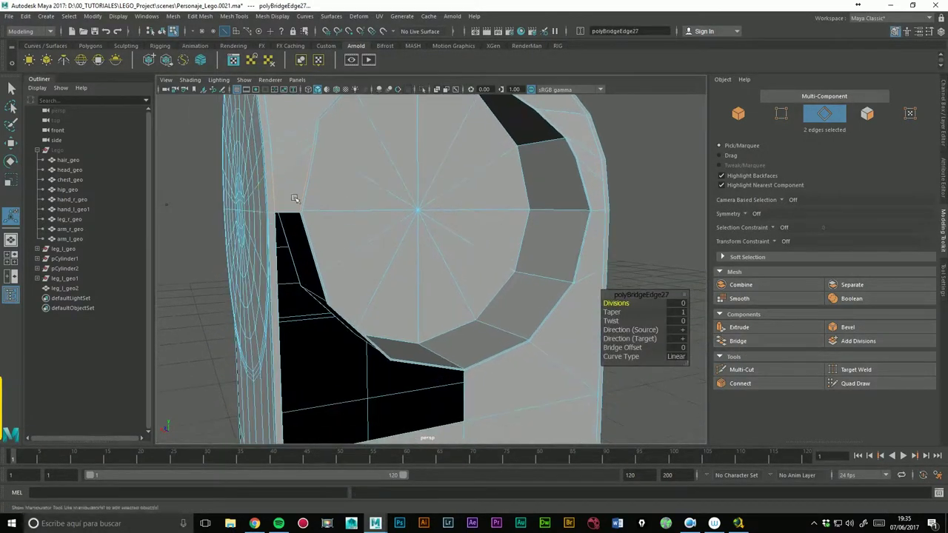
{"action": "left_click", "coordinate": [281, 230]}
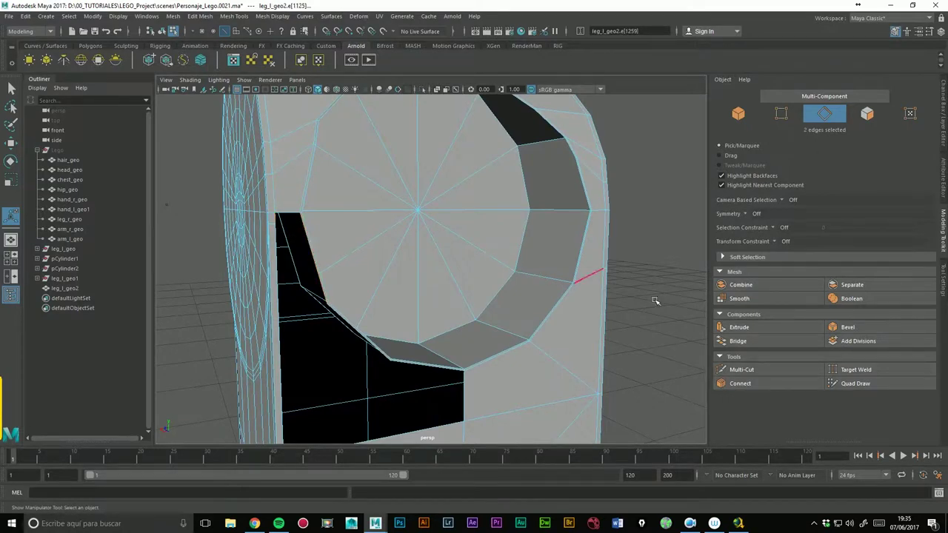
{"action": "left_click", "coordinate": [737, 340]}
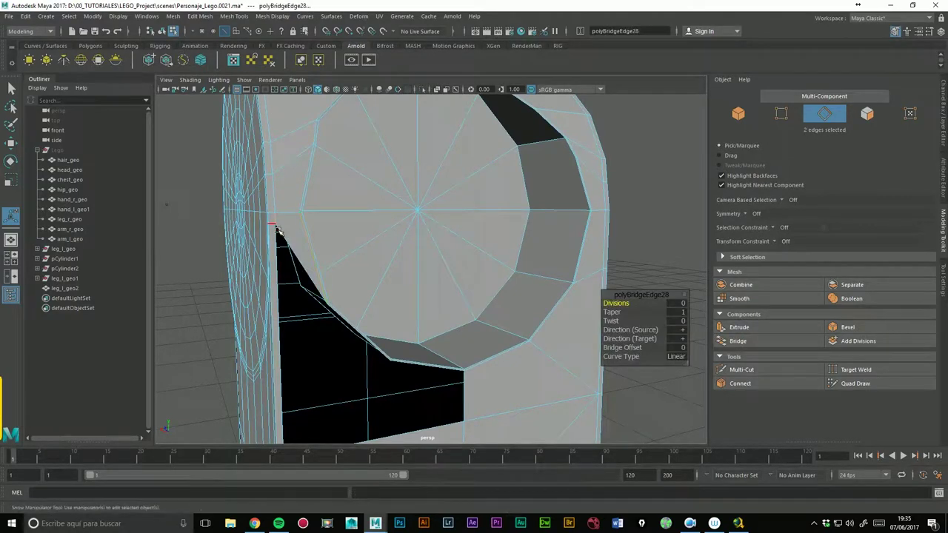
{"action": "left_click", "coordinate": [511, 213]}
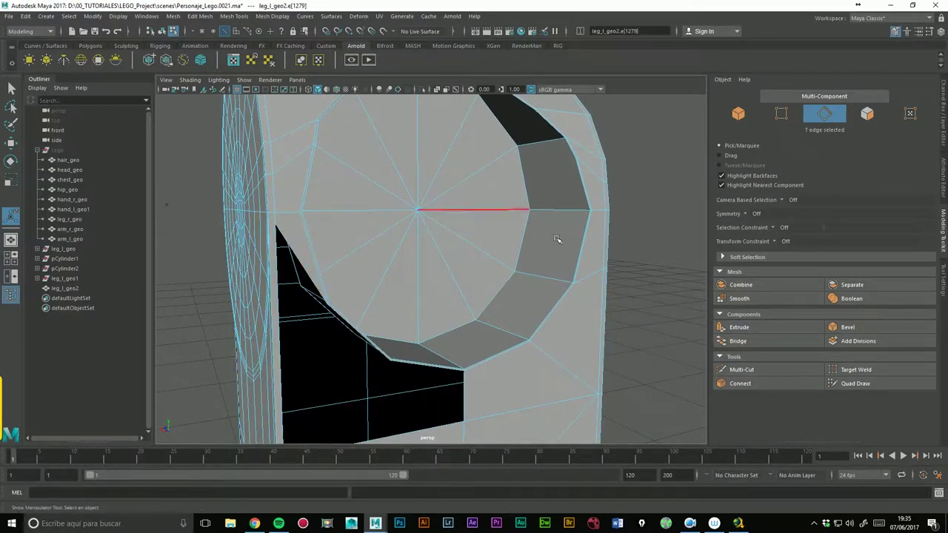
{"action": "left_click", "coordinate": [12, 144]}
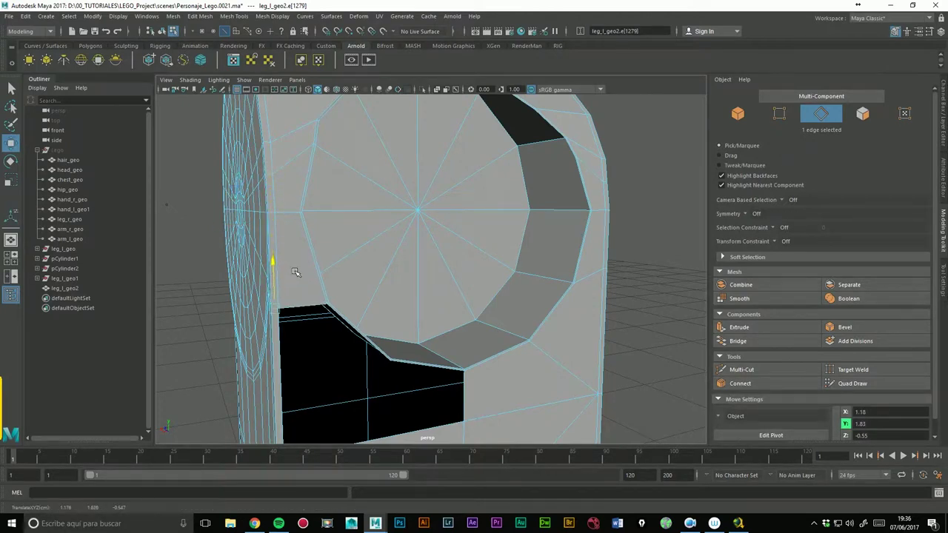
{"action": "left_click_drag", "start_coordinate": [380, 317], "coordinate": [403, 282], "text": "alt"}
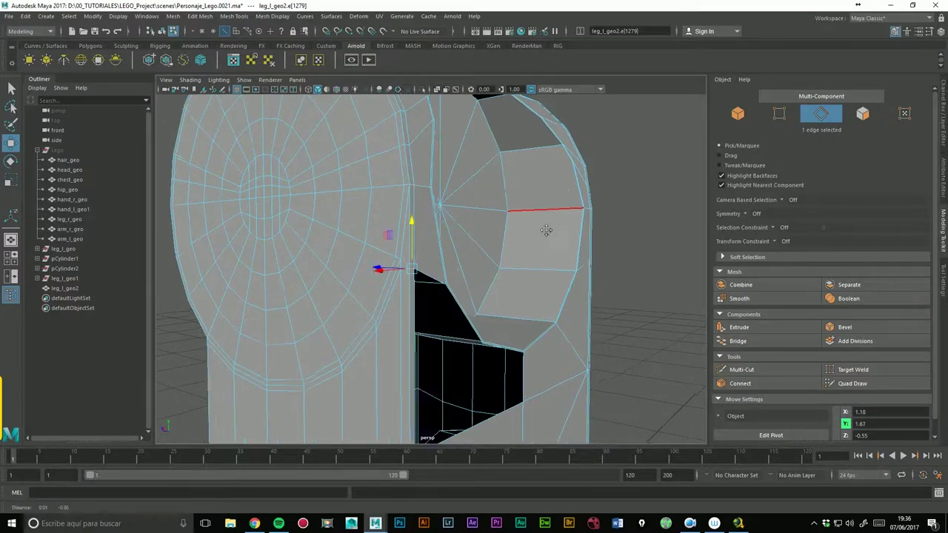
{"action": "left_click_drag", "start_coordinate": [546, 231], "coordinate": [326, 227], "text": "alt"}
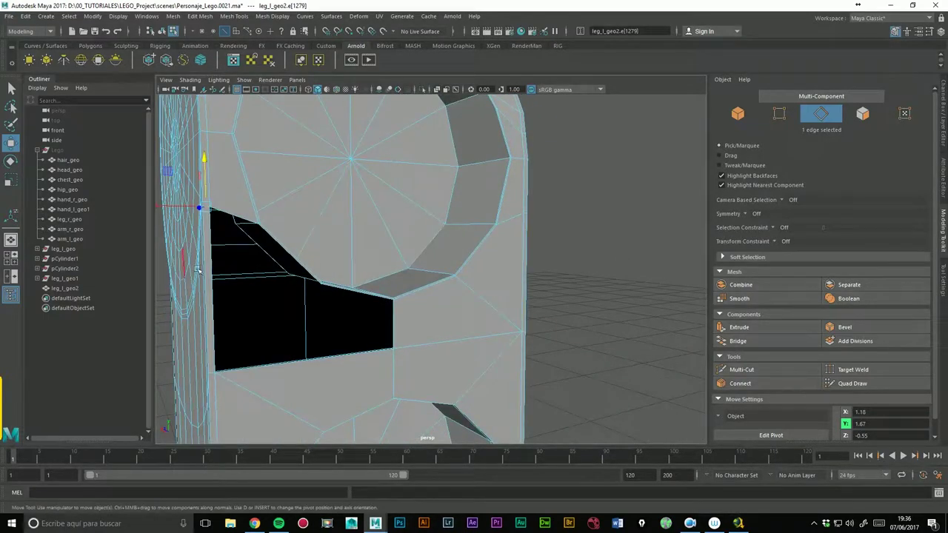
{"action": "left_click", "coordinate": [286, 249], "text": "shift"}
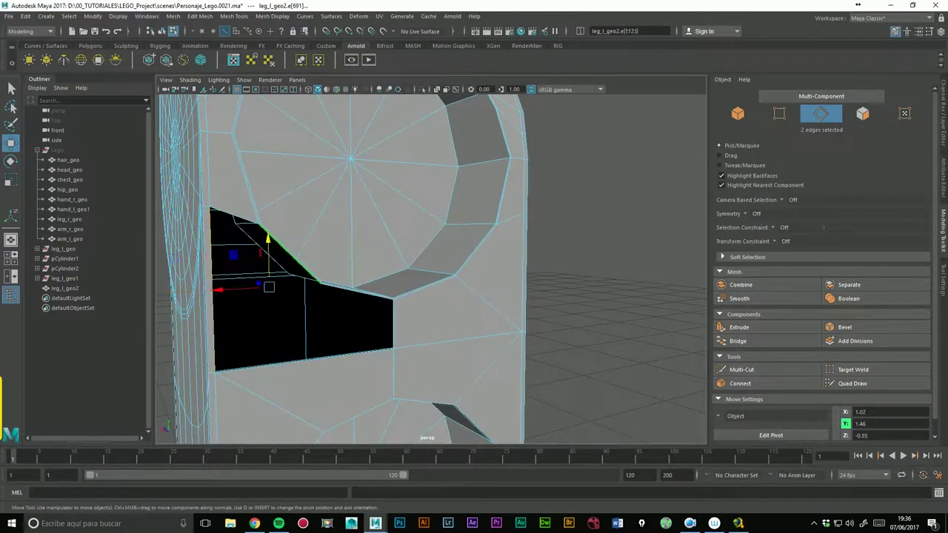
{"action": "left_click", "coordinate": [733, 341]}
Step: Bridge the hole's top and opposite edges, reaching polyBridgeEdge30, then ready Multi-Cut
{"action": "left_click", "coordinate": [378, 302]}
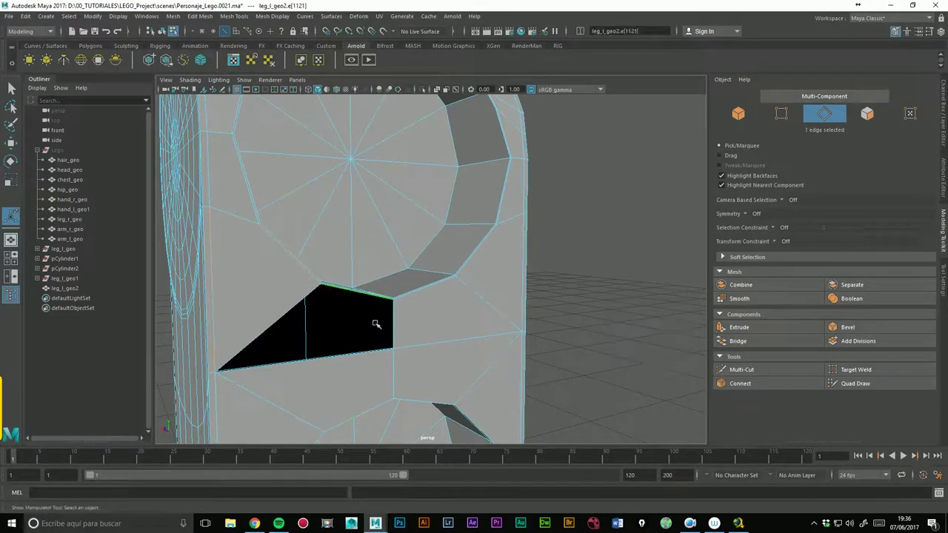
{"action": "left_click_drag", "start_coordinate": [346, 291], "coordinate": [389, 215], "text": "alt"}
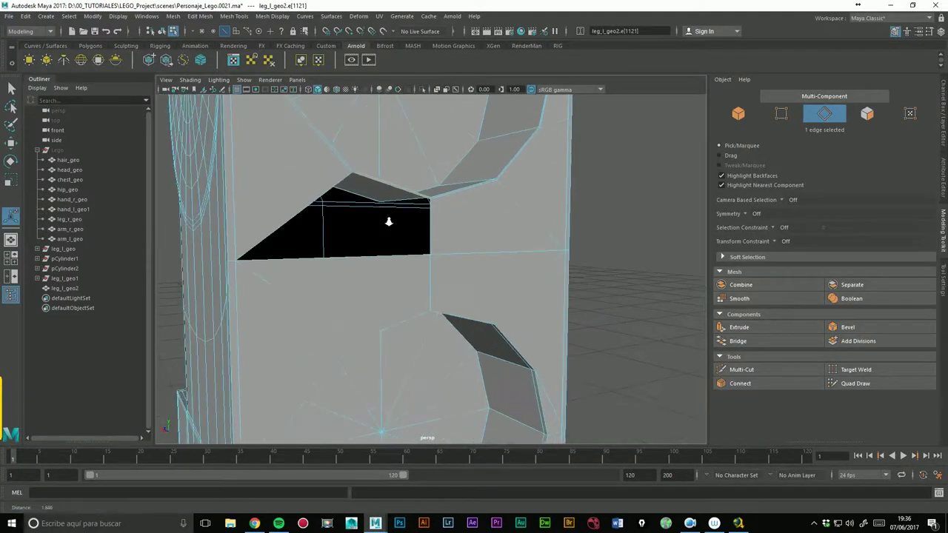
{"action": "scroll", "coordinate": [393, 262], "scroll_direction": "up", "scroll_amount": 3}
{"action": "left_click", "coordinate": [430, 281], "text": "shift"}
{"action": "left_click", "coordinate": [741, 341]}
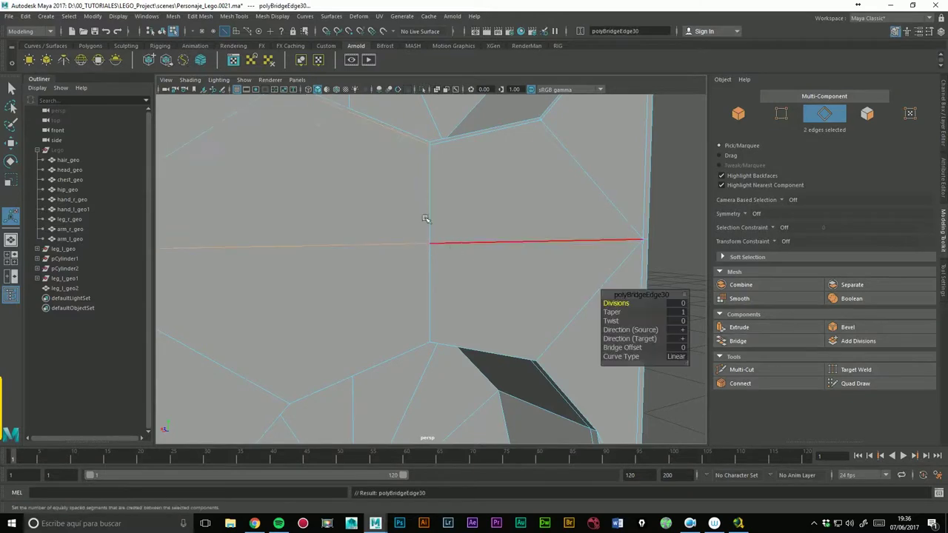
{"action": "scroll", "coordinate": [426, 220], "scroll_direction": "down", "scroll_amount": 5}
{"action": "left_click_drag", "start_coordinate": [465, 194], "coordinate": [533, 208], "text": "alt"}
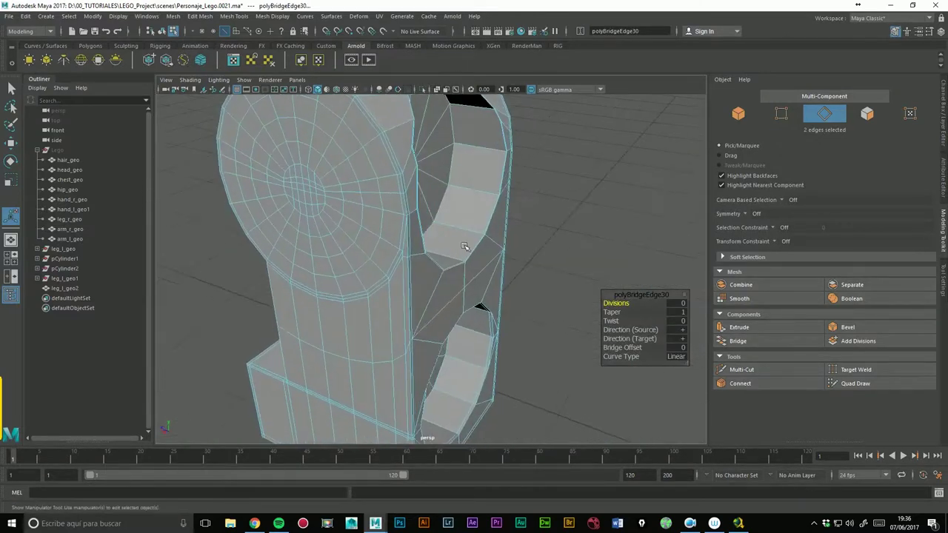
{"action": "left_click", "coordinate": [738, 370]}
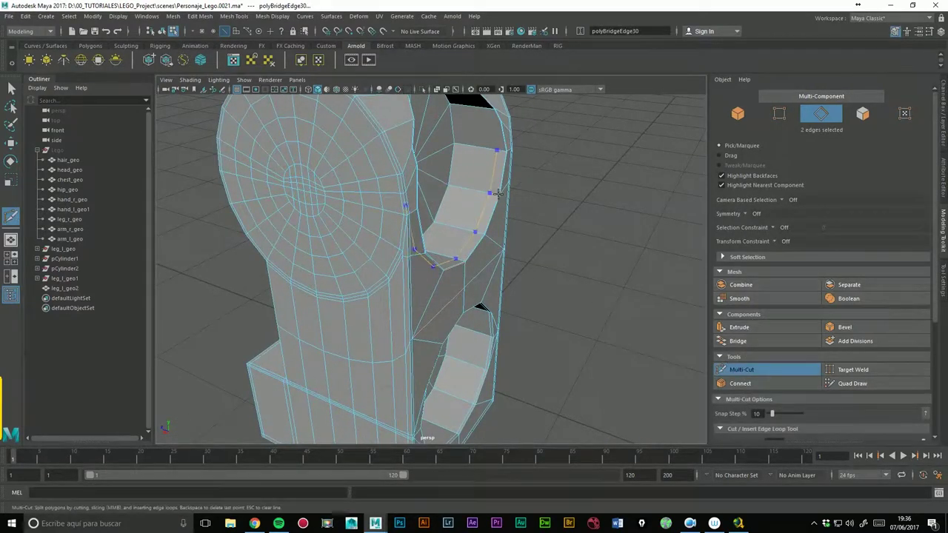
Step: With the Move tool, nudge the top-face edge, an inner socket edge and the hole's top edge
{"action": "left_click_drag", "start_coordinate": [512, 136], "coordinate": [412, 172], "text": "alt"}
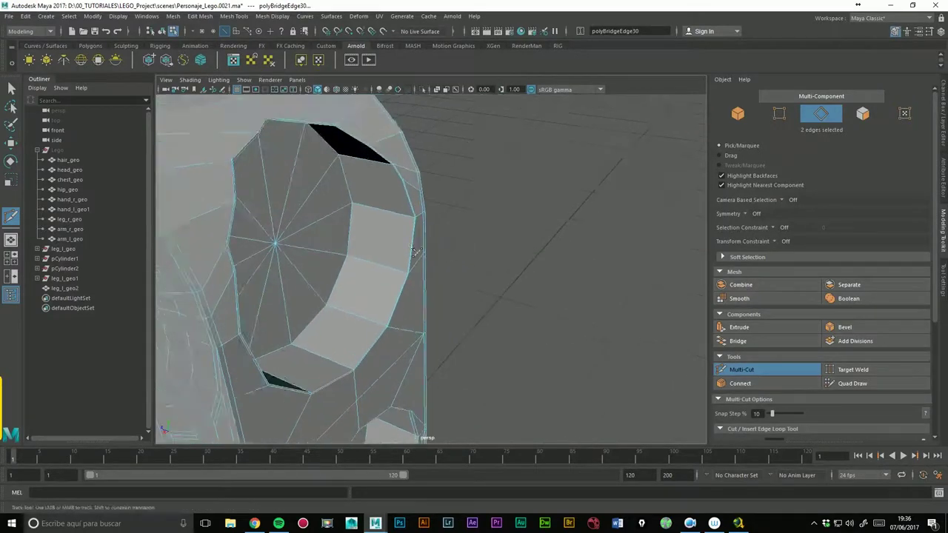
{"action": "mouse_move", "coordinate": [412, 172]}
{"action": "right_mouse_down", "text": "alt"}
{"action": "mouse_move", "coordinate": [446, 195]}
{"action": "mouse_move", "coordinate": [478, 197]}
{"action": "right_mouse_up", "text": "alt"}
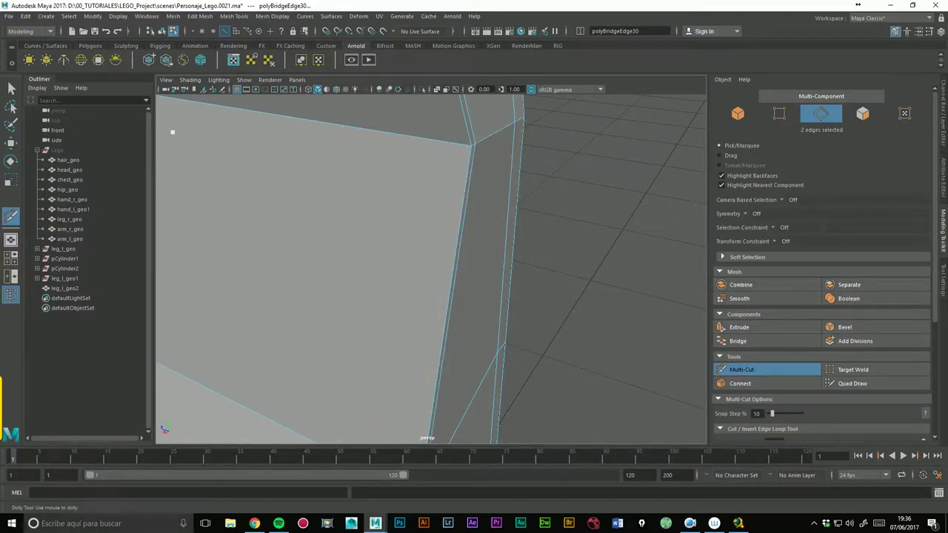
{"action": "key", "text": "w"}
{"action": "left_click", "coordinate": [445, 152]}
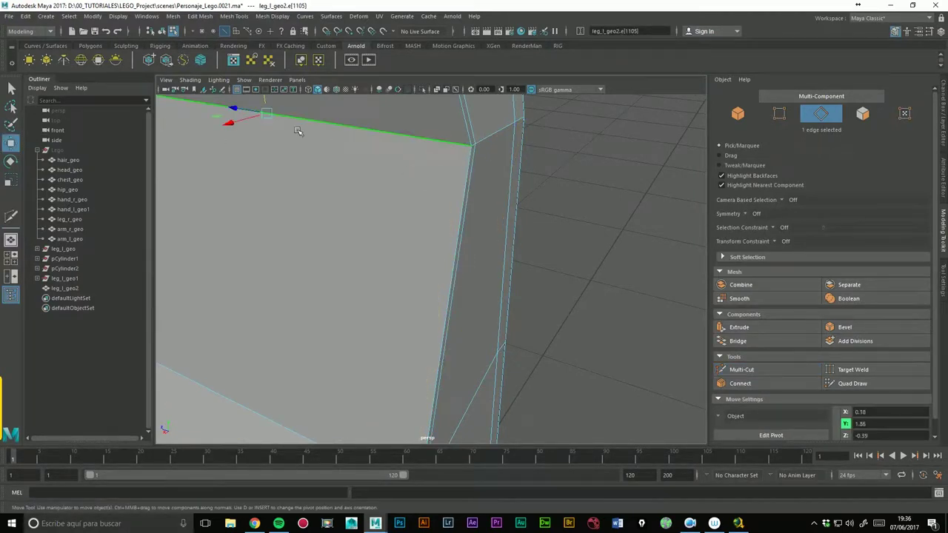
{"action": "left_click_drag", "start_coordinate": [264, 128], "coordinate": [269, 126]}
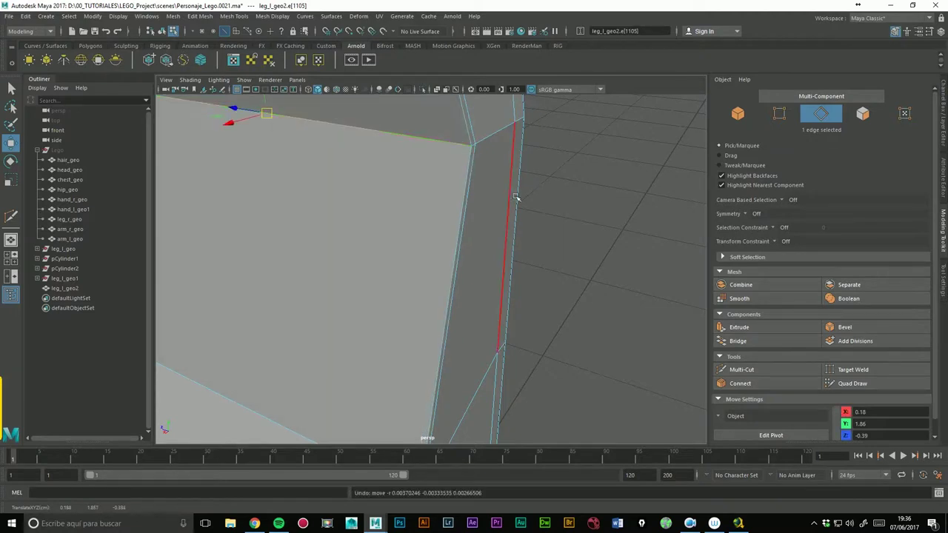
{"action": "scroll", "coordinate": [450, 259], "scroll_direction": "down", "scroll_amount": 5}
{"action": "left_click", "coordinate": [398, 325]}
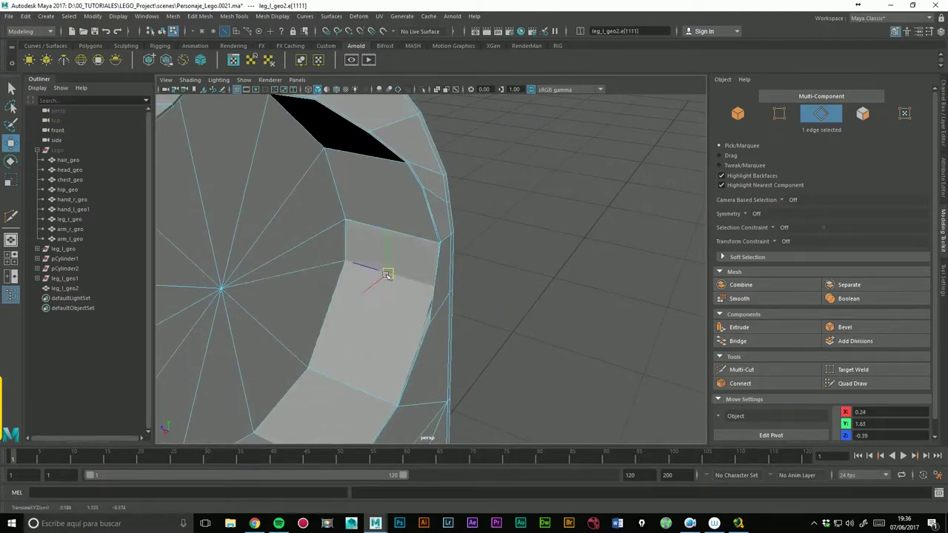
{"action": "left_click_drag", "start_coordinate": [381, 308], "coordinate": [387, 311]}
{"action": "left_click", "coordinate": [394, 164]}
{"action": "mouse_move", "coordinate": [363, 157]}
{"action": "left_mouse_down"}
{"action": "mouse_move", "coordinate": [369, 168]}
{"action": "mouse_move", "coordinate": [365, 157]}
{"action": "left_mouse_up"}
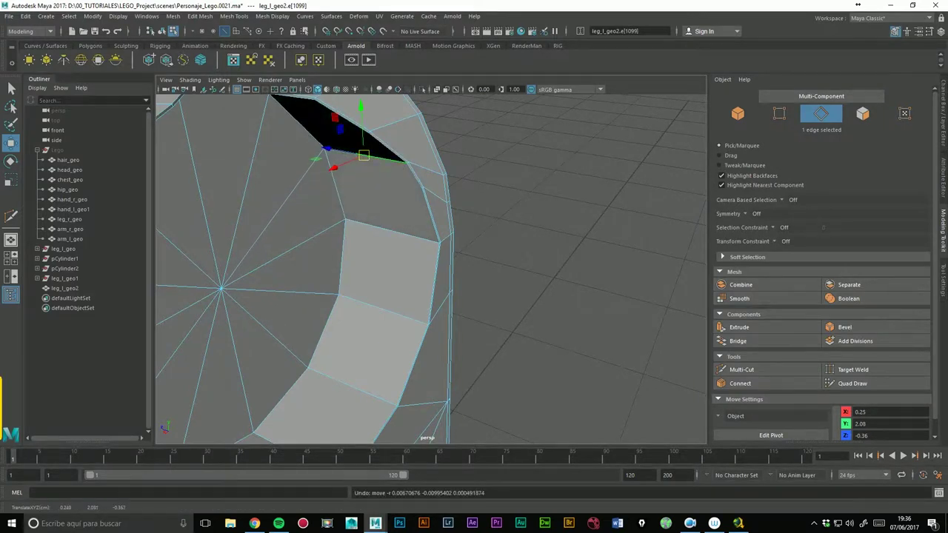
{"action": "mouse_move", "coordinate": [524, 263]}
{"action": "left_mouse_down", "text": "alt"}
{"action": "mouse_move", "coordinate": [503, 274]}
{"action": "mouse_move", "coordinate": [533, 264]}
{"action": "mouse_move", "coordinate": [509, 277]}
{"action": "left_mouse_up", "text": "alt"}
Step: Delete the loop of faces lining the socket hole
{"action": "right_click_drag", "start_coordinate": [397, 234], "coordinate": [398, 260]}
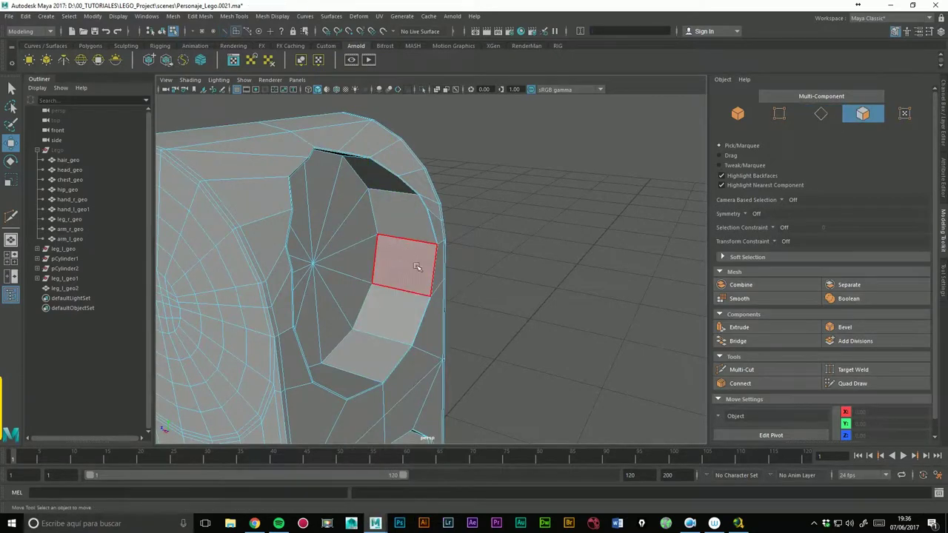
{"action": "double_click", "coordinate": [412, 232]}
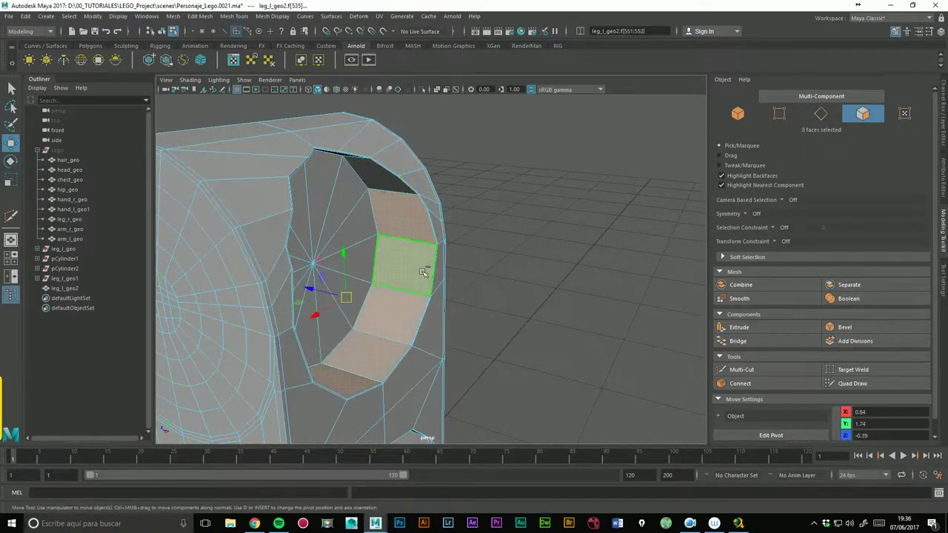
{"action": "key", "text": "Delete"}
Step: Delete four faces along the hole's top rim
{"action": "left_click", "coordinate": [361, 177]}
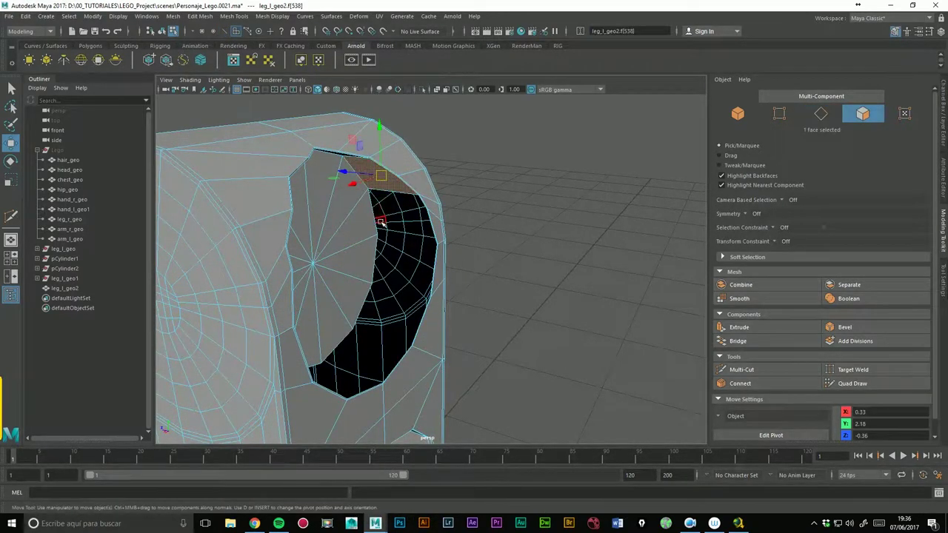
{"action": "left_click_drag", "start_coordinate": [381, 221], "coordinate": [348, 163], "text": "alt"}
{"action": "left_click", "coordinate": [343, 129], "text": "shift"}
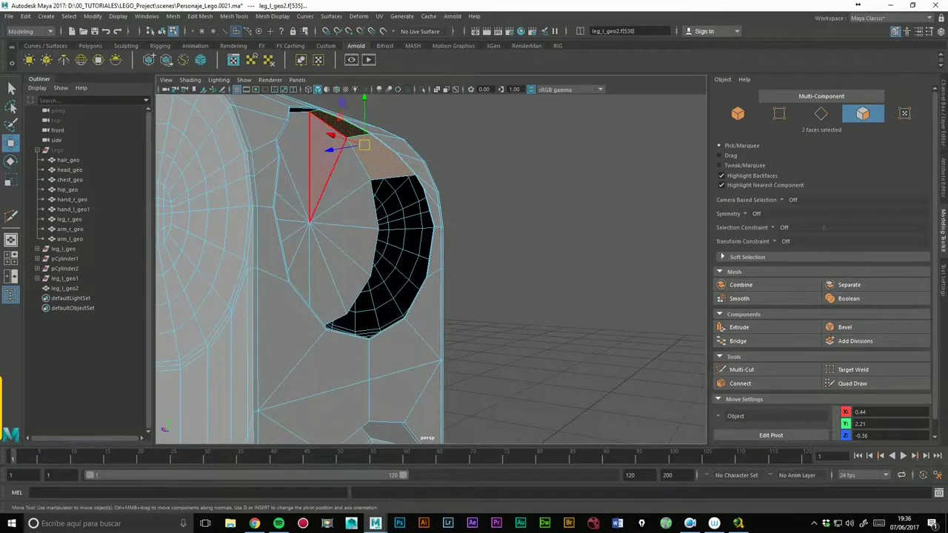
{"action": "left_click_drag", "start_coordinate": [343, 129], "coordinate": [247, 121], "text": "alt"}
{"action": "left_click", "coordinate": [244, 159], "text": "shift"}
{"action": "left_click", "coordinate": [226, 174], "text": "shift"}
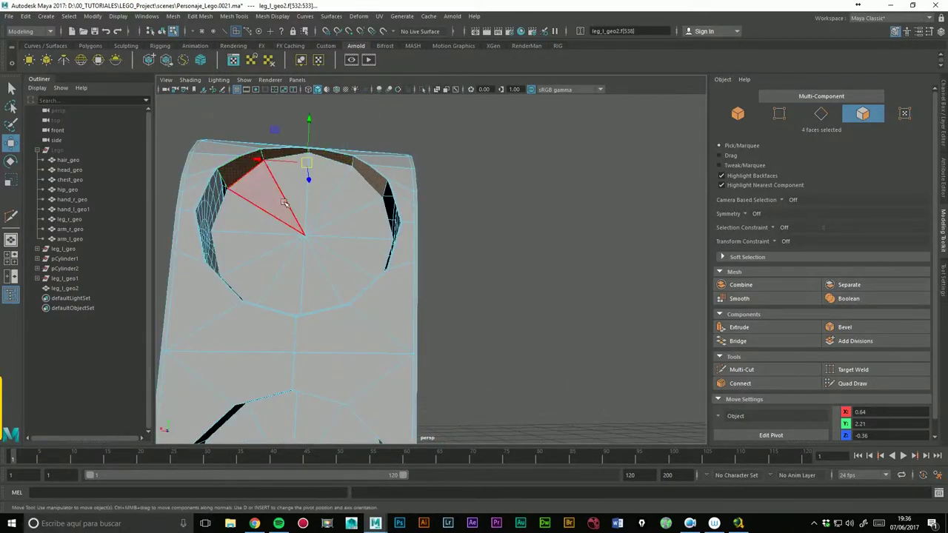
{"action": "key", "text": "Delete"}
Step: Try moving several rim vertices in vertex mode, undoing each move
{"action": "mouse_move", "coordinate": [482, 180]}
{"action": "left_mouse_down", "text": "alt"}
{"action": "mouse_move", "coordinate": [396, 210]}
{"action": "mouse_move", "coordinate": [457, 208]}
{"action": "left_mouse_up", "text": "alt"}
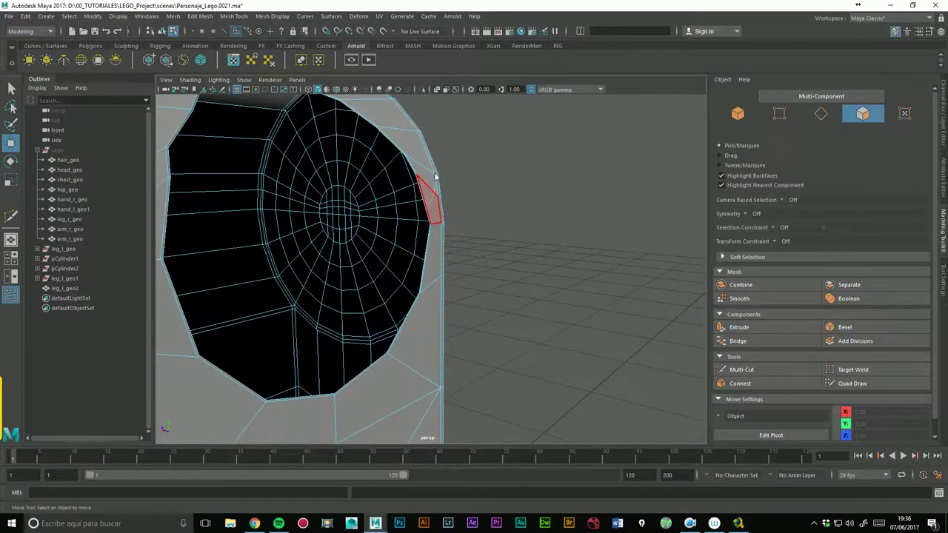
{"action": "right_click_drag", "start_coordinate": [428, 203], "coordinate": [430, 174]}
{"action": "left_click_drag", "start_coordinate": [431, 178], "coordinate": [528, 244], "text": "alt"}
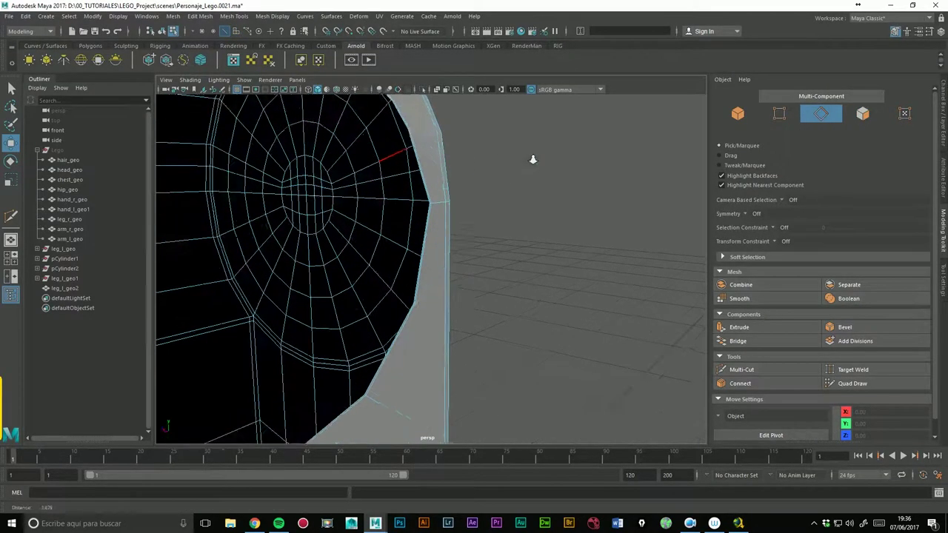
{"action": "scroll", "coordinate": [529, 243], "scroll_direction": "up", "scroll_amount": 5}
{"action": "right_click_drag", "start_coordinate": [425, 178], "coordinate": [370, 167]}
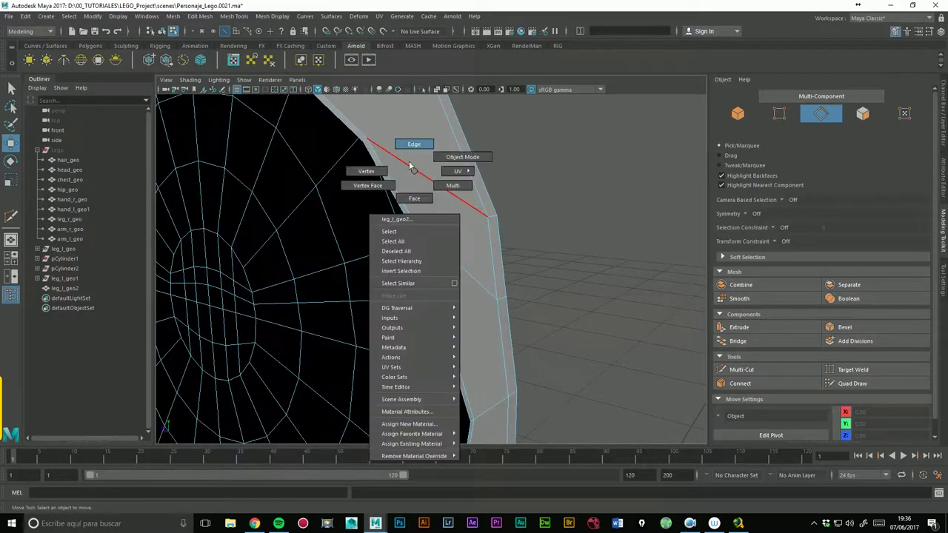
{"action": "left_click", "coordinate": [374, 153]}
{"action": "left_click_drag", "start_coordinate": [326, 139], "coordinate": [333, 181]}
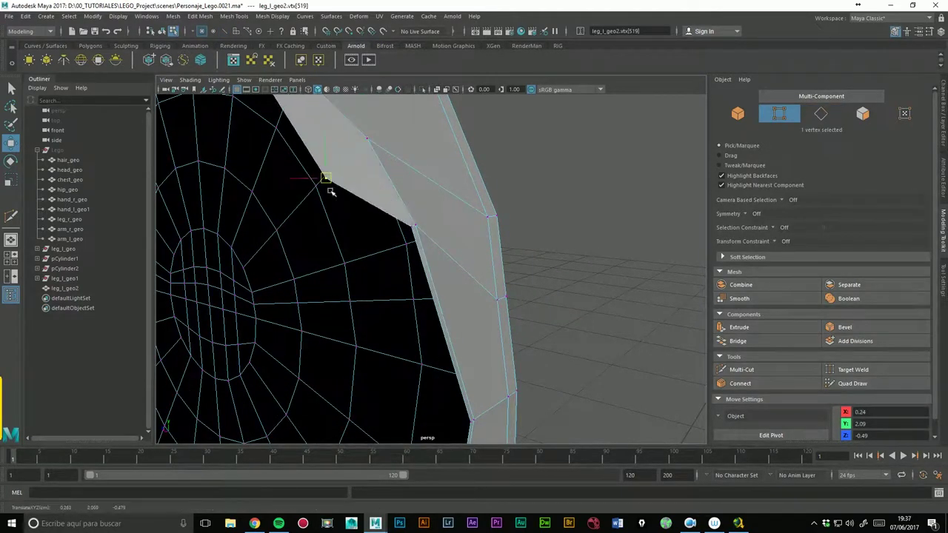
{"action": "key", "text": "ctrl+z"}
{"action": "left_click", "coordinate": [415, 229]}
{"action": "left_click_drag", "start_coordinate": [411, 224], "coordinate": [370, 248]}
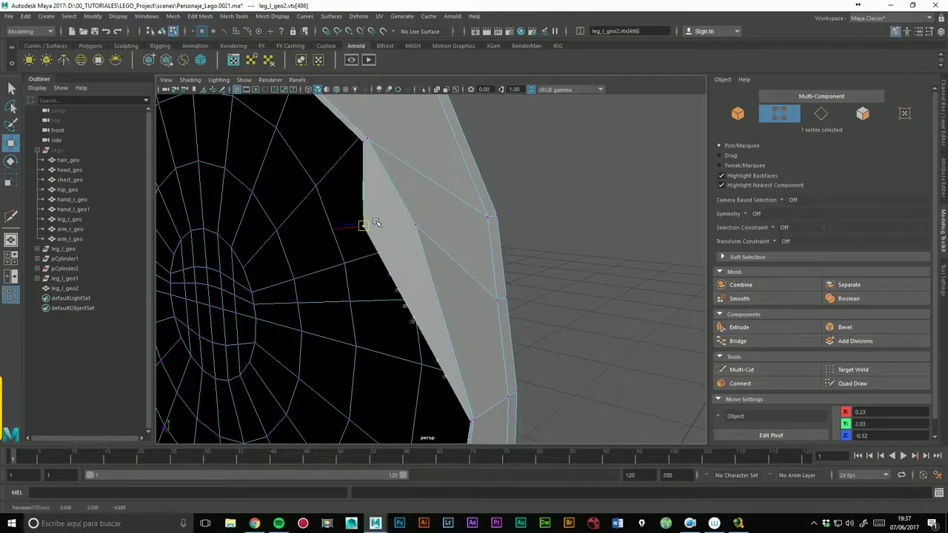
{"action": "key", "text": "ctrl+z"}
{"action": "mouse_move", "coordinate": [411, 225]}
{"action": "left_mouse_down", "text": "alt"}
{"action": "mouse_move", "coordinate": [360, 194]}
{"action": "mouse_move", "coordinate": [336, 161]}
{"action": "mouse_move", "coordinate": [321, 188]}
{"action": "left_mouse_up", "text": "alt"}
{"action": "left_click", "coordinate": [330, 143]}
{"action": "key", "text": "ctrl+z"}
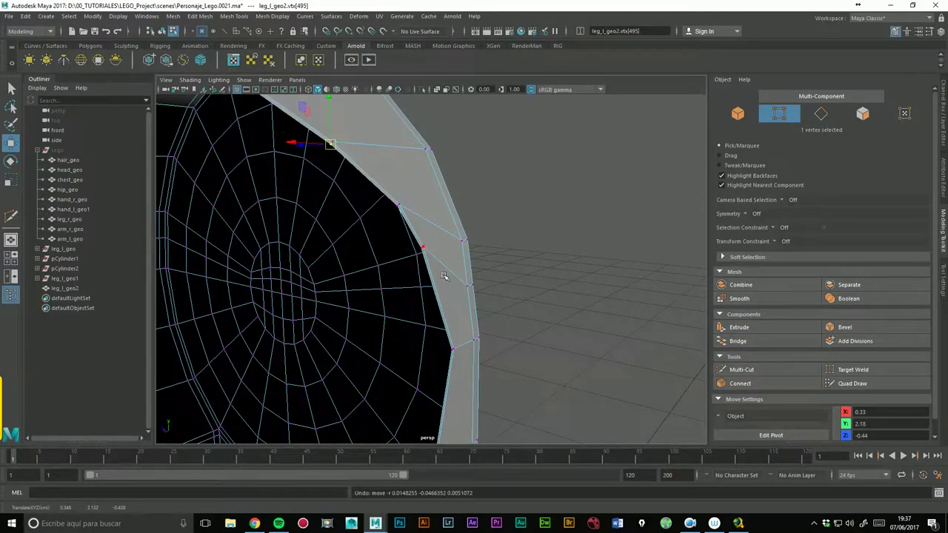
Step: Select the border edge loop around the hole in edge mode
{"action": "right_click", "coordinate": [439, 242]}
{"action": "left_click", "coordinate": [452, 213]}
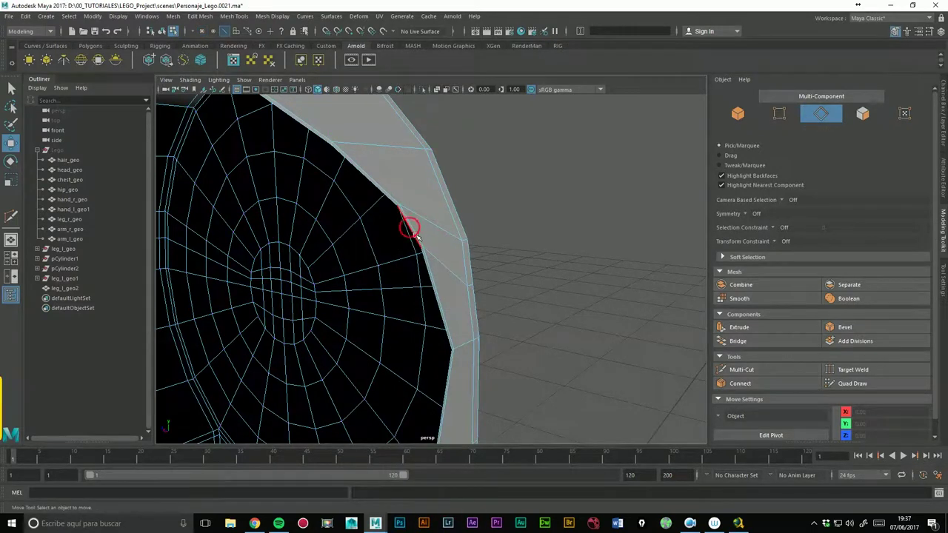
{"action": "double_click", "coordinate": [411, 226]}
{"action": "scroll", "coordinate": [399, 215], "scroll_direction": "down", "scroll_amount": 3}
{"action": "left_click_drag", "start_coordinate": [396, 210], "coordinate": [286, 214], "text": "alt"}
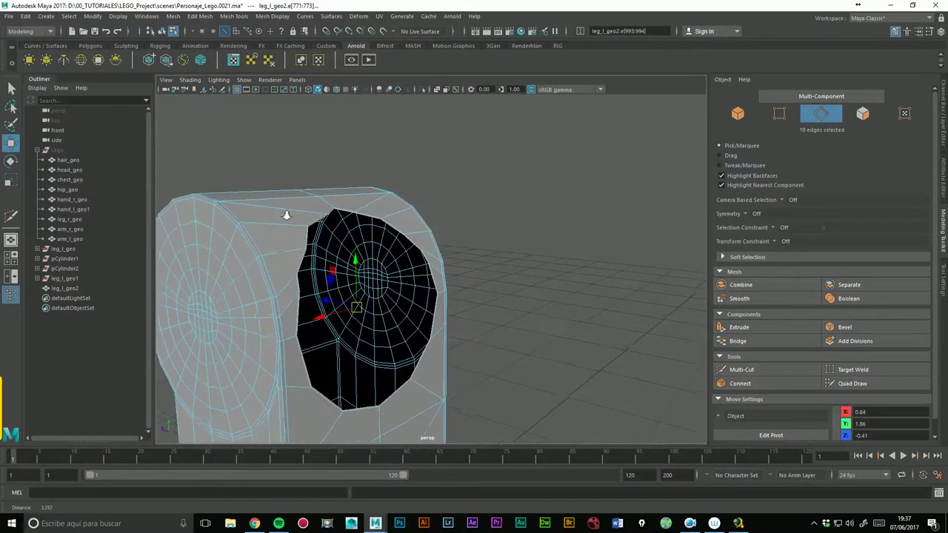
Step: Extrude the hole's 18-edge border loop into an inner ring of faces (polyExtrudeEdge2)
{"action": "right_click_drag", "start_coordinate": [286, 215], "coordinate": [461, 218], "text": "alt"}
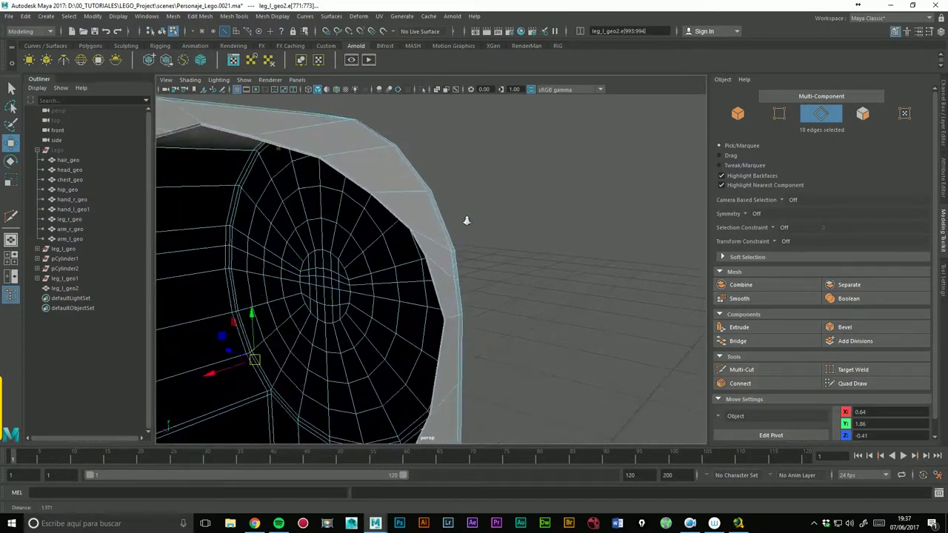
{"action": "left_click", "coordinate": [738, 327]}
{"action": "mouse_move", "coordinate": [568, 258]}
{"action": "left_mouse_down", "text": "alt"}
{"action": "mouse_move", "coordinate": [397, 386]}
{"action": "mouse_move", "coordinate": [426, 326]}
{"action": "left_mouse_up", "text": "alt"}
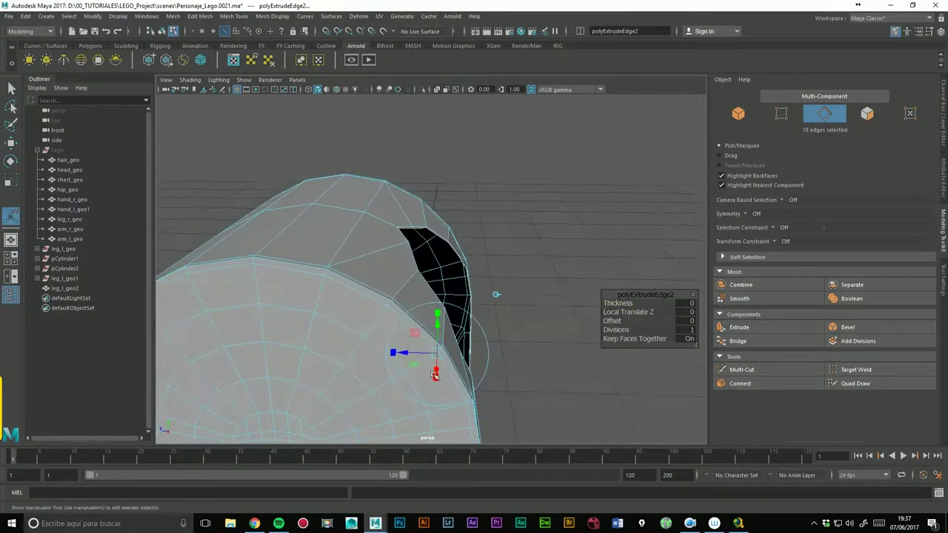
{"action": "left_click_drag", "start_coordinate": [347, 350], "coordinate": [275, 331], "text": "alt"}
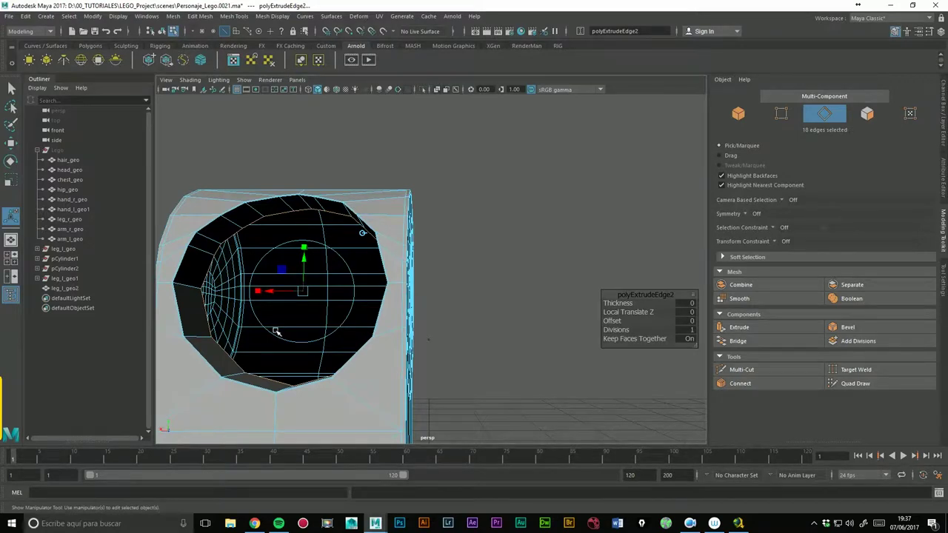
{"action": "mouse_move", "coordinate": [437, 276]}
{"action": "left_mouse_down", "text": "alt"}
{"action": "mouse_move", "coordinate": [358, 328]}
{"action": "mouse_move", "coordinate": [363, 317]}
{"action": "mouse_move", "coordinate": [407, 314]}
{"action": "mouse_move", "coordinate": [337, 333]}
{"action": "mouse_move", "coordinate": [296, 320]}
{"action": "left_mouse_up", "text": "alt"}
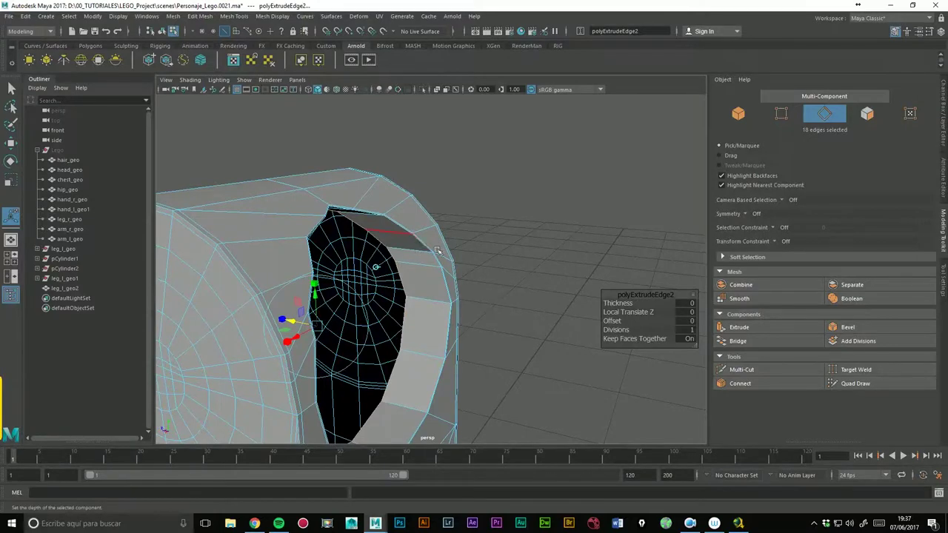
{"action": "left_click", "coordinate": [741, 369]}
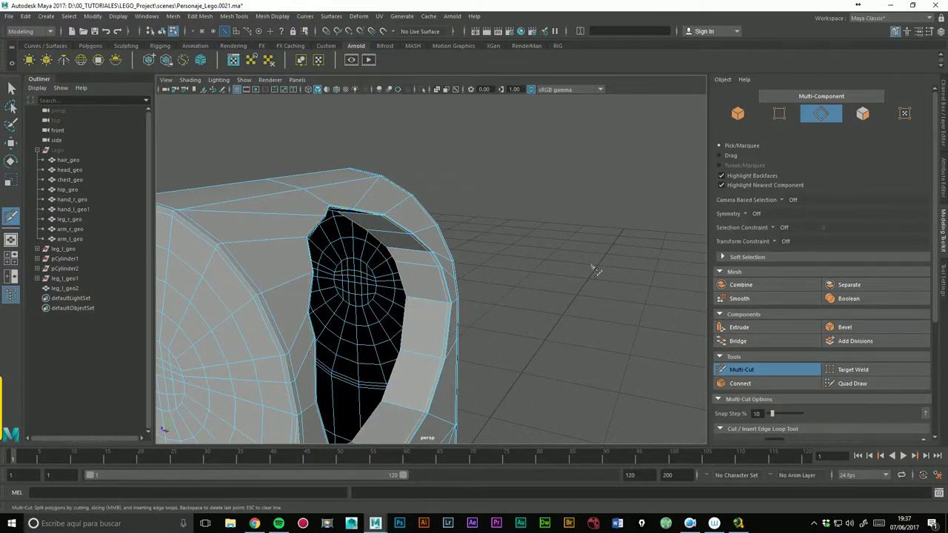
Step: Turn on smooth mesh preview and select the leg_l_geo2 piece
{"action": "right_click_drag", "start_coordinate": [596, 271], "coordinate": [502, 224], "text": "alt"}
{"action": "key", "text": "3"}
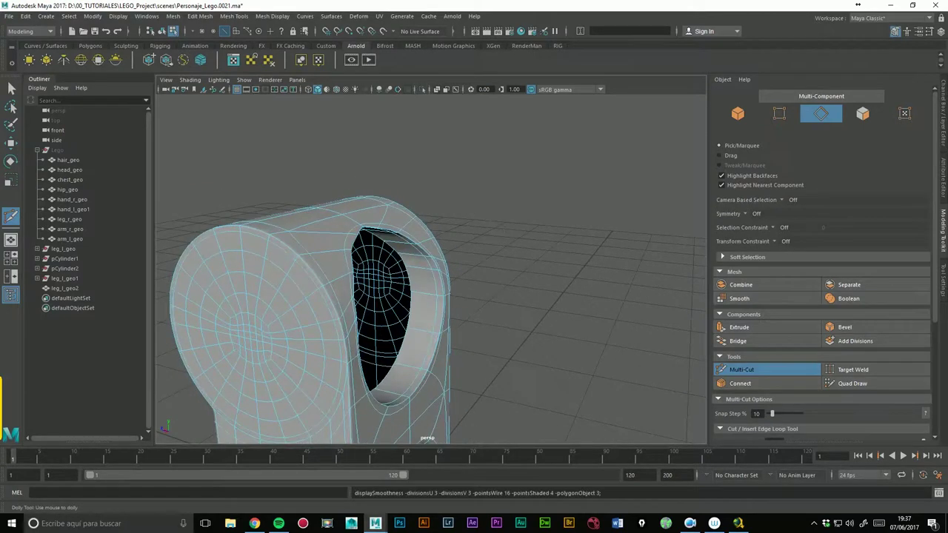
{"action": "key", "text": "w"}
{"action": "right_click_drag", "start_coordinate": [348, 218], "coordinate": [506, 216]}
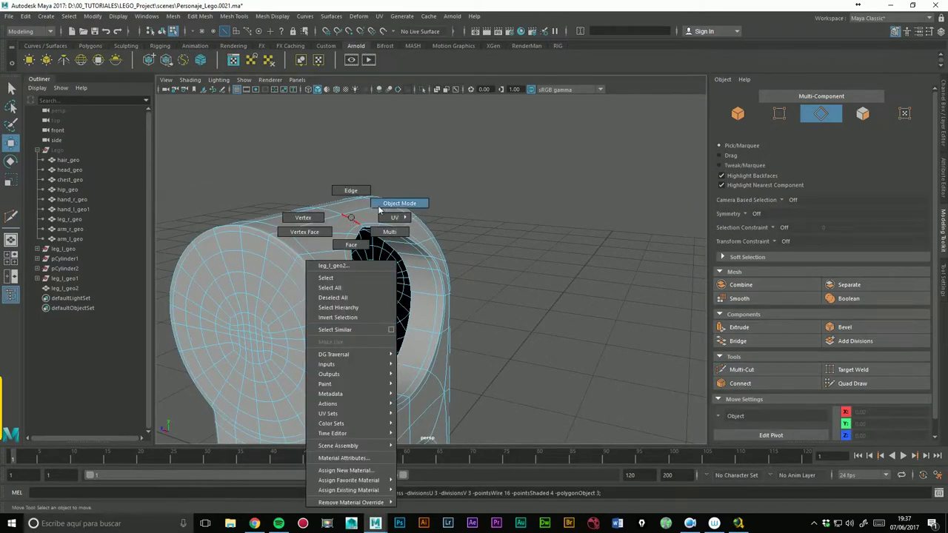
{"action": "scroll", "coordinate": [550, 202], "scroll_direction": "down", "scroll_amount": 5}
{"action": "left_click_drag", "start_coordinate": [474, 281], "coordinate": [365, 284], "text": "alt"}
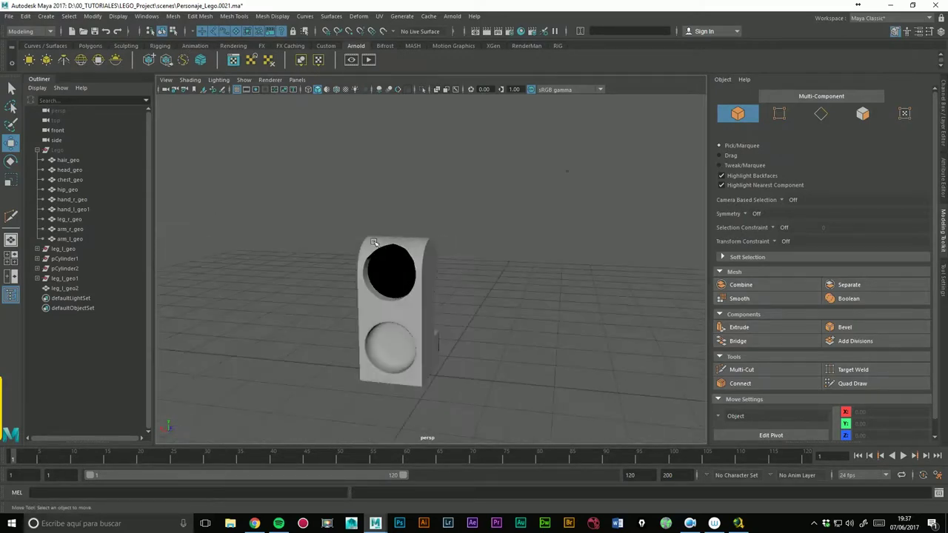
{"action": "right_click_drag", "start_coordinate": [374, 243], "coordinate": [507, 264], "text": "alt"}
{"action": "mouse_move", "coordinate": [508, 265]}
{"action": "left_mouse_down", "text": "alt"}
{"action": "mouse_move", "coordinate": [423, 265]}
{"action": "mouse_move", "coordinate": [456, 268]}
{"action": "left_mouse_up", "text": "alt"}
{"action": "right_click_drag", "start_coordinate": [456, 268], "coordinate": [479, 286], "text": "alt"}
{"action": "mouse_move", "coordinate": [478, 286]}
{"action": "left_mouse_down", "text": "alt"}
{"action": "mouse_move", "coordinate": [554, 279]}
{"action": "mouse_move", "coordinate": [516, 295]}
{"action": "left_mouse_up", "text": "alt"}
{"action": "left_click", "coordinate": [389, 320]}
{"action": "mouse_move", "coordinate": [565, 273]}
{"action": "left_mouse_down", "text": "alt"}
{"action": "mouse_move", "coordinate": [387, 269]}
{"action": "mouse_move", "coordinate": [454, 289]}
{"action": "mouse_move", "coordinate": [447, 318]}
{"action": "mouse_move", "coordinate": [455, 252]}
{"action": "mouse_move", "coordinate": [444, 299]}
{"action": "mouse_move", "coordinate": [488, 325]}
{"action": "mouse_move", "coordinate": [457, 317]}
{"action": "mouse_move", "coordinate": [453, 301]}
{"action": "left_mouse_up", "text": "alt"}
{"action": "mouse_move", "coordinate": [523, 253]}
{"action": "left_mouse_down", "text": "alt"}
{"action": "mouse_move", "coordinate": [494, 186]}
{"action": "mouse_move", "coordinate": [459, 205]}
{"action": "left_mouse_up", "text": "alt"}
Step: Extrude the hole's edge ring again with Ctrl+E, then show the leg faceted facing the hole
{"action": "right_click", "coordinate": [449, 199]}
{"action": "right_click_drag", "start_coordinate": [450, 199], "coordinate": [443, 199]}
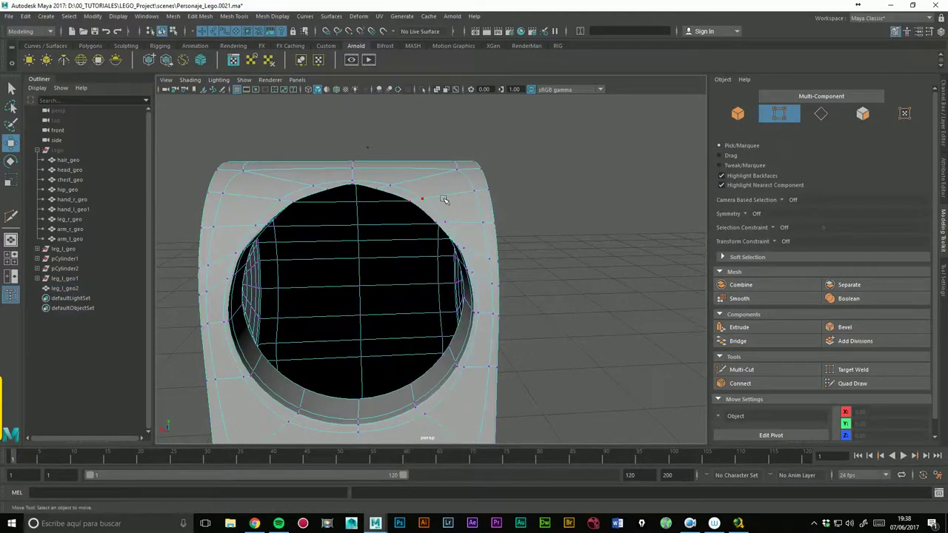
{"action": "key", "text": "F8"}
{"action": "key", "text": "ctrl+z"}
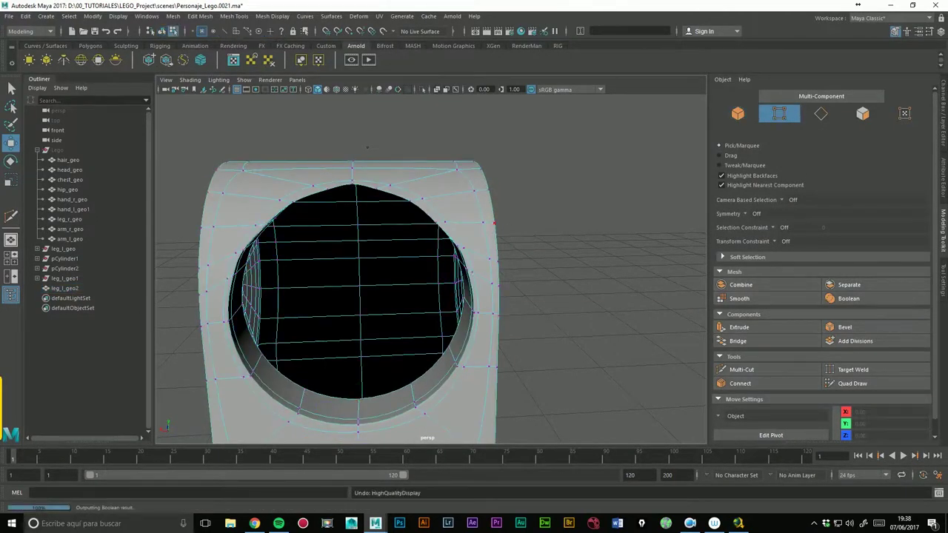
{"action": "key", "text": "ctrl+e"}
{"action": "left_click_drag", "start_coordinate": [521, 230], "coordinate": [545, 241], "text": "alt"}
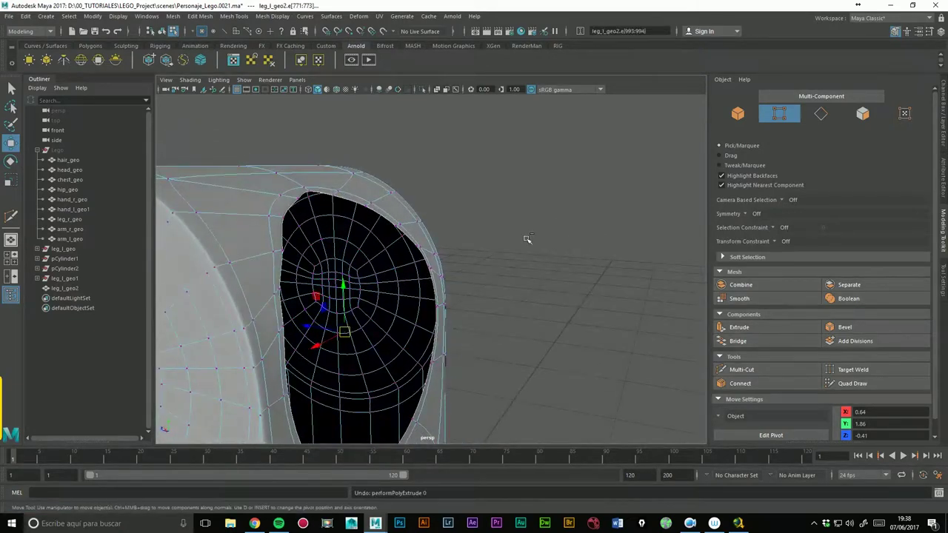
{"action": "left_click_drag", "start_coordinate": [521, 245], "coordinate": [494, 249], "text": "alt"}
{"action": "key", "text": "1"}
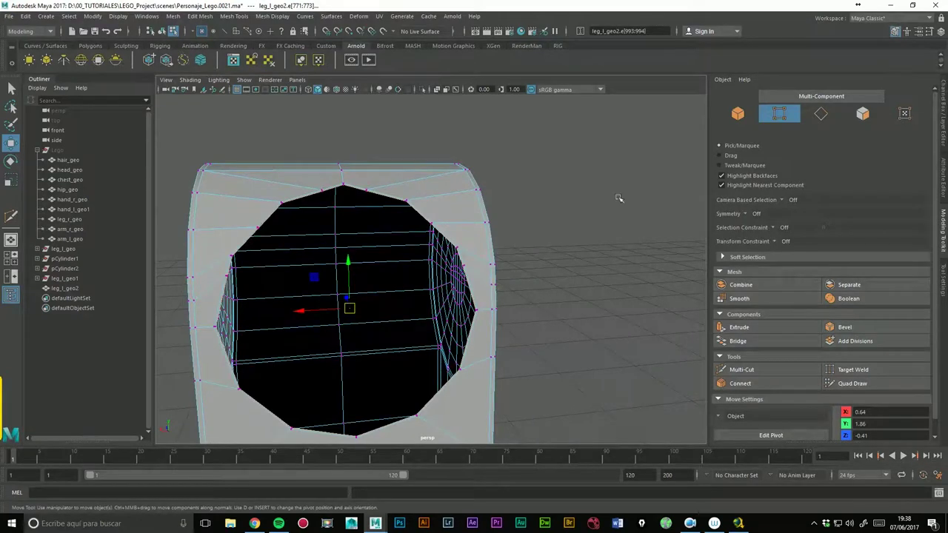
Step: Set Symmetry to Object X and select a vertex on the hole's rim
{"action": "left_click", "coordinate": [754, 215]}
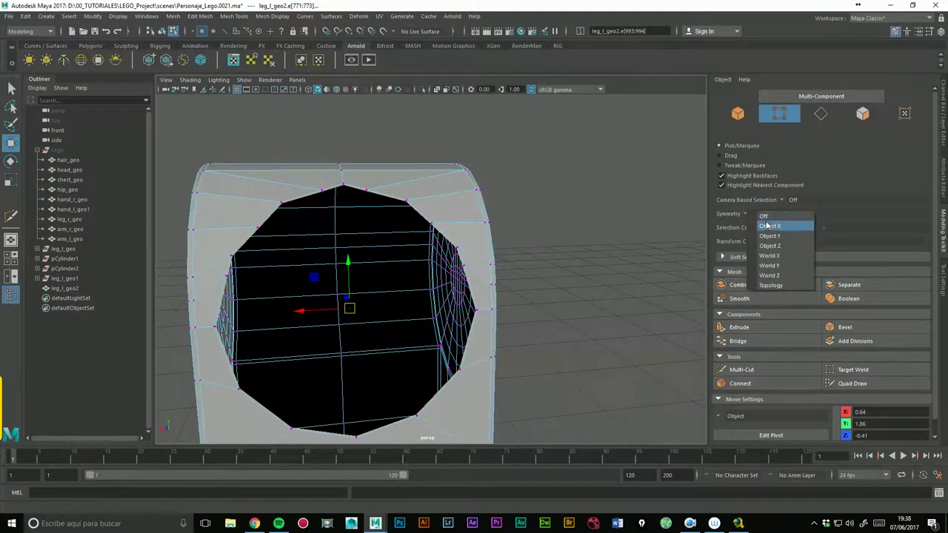
{"action": "left_click", "coordinate": [783, 226]}
{"action": "left_click", "coordinate": [261, 240]}
{"action": "mouse_move", "coordinate": [260, 239]}
{"action": "left_mouse_down", "text": "alt"}
{"action": "mouse_move", "coordinate": [252, 211]}
{"action": "mouse_move", "coordinate": [284, 247]}
{"action": "left_mouse_up", "text": "alt"}
{"action": "mouse_move", "coordinate": [284, 246]}
{"action": "right_mouse_down", "text": "alt"}
{"action": "mouse_move", "coordinate": [385, 222]}
{"action": "mouse_move", "coordinate": [483, 211]}
{"action": "mouse_move", "coordinate": [451, 227]}
{"action": "mouse_move", "coordinate": [487, 214]}
{"action": "right_mouse_up", "text": "alt"}
{"action": "left_click_drag", "start_coordinate": [487, 214], "coordinate": [447, 173], "text": "alt"}
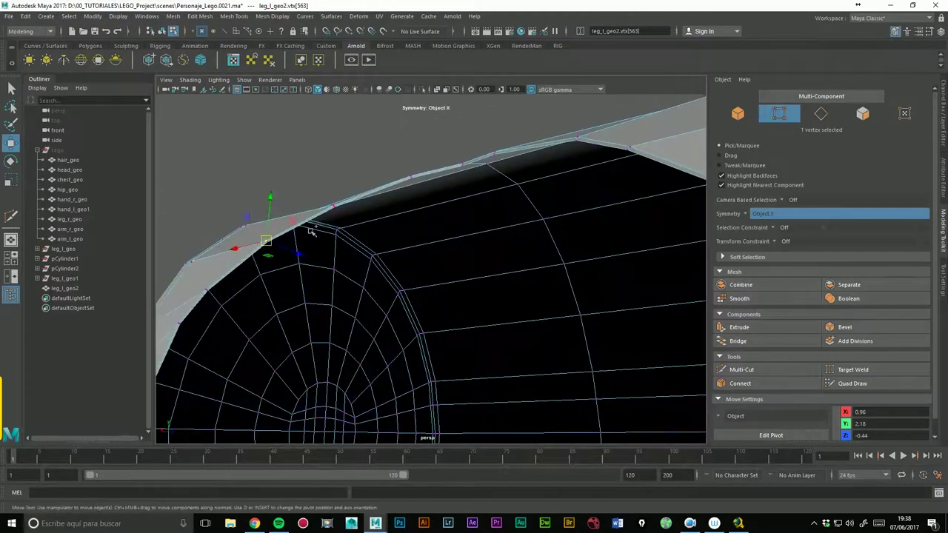
Step: Delete the edge loop along the top rim of the hole
{"action": "right_click", "coordinate": [428, 176]}
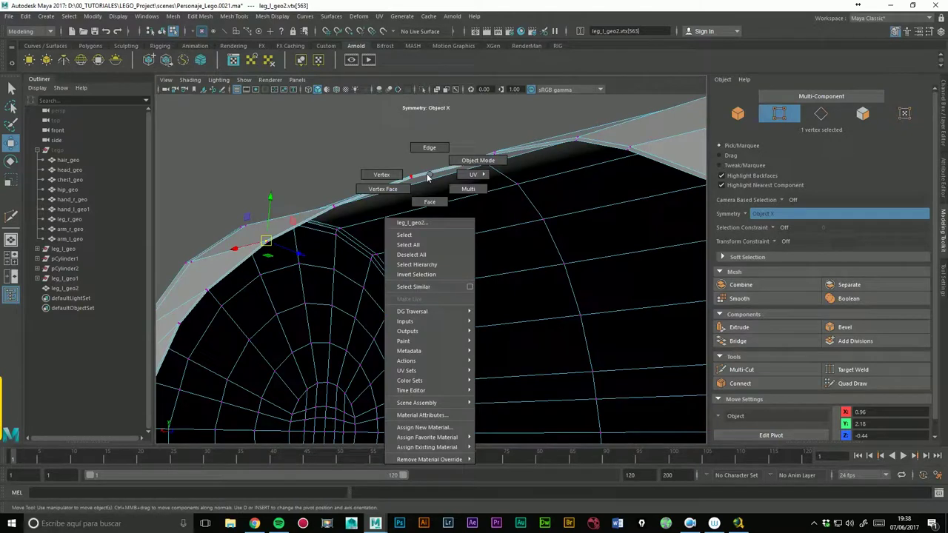
{"action": "left_click", "coordinate": [428, 150]}
{"action": "double_click", "coordinate": [428, 184]}
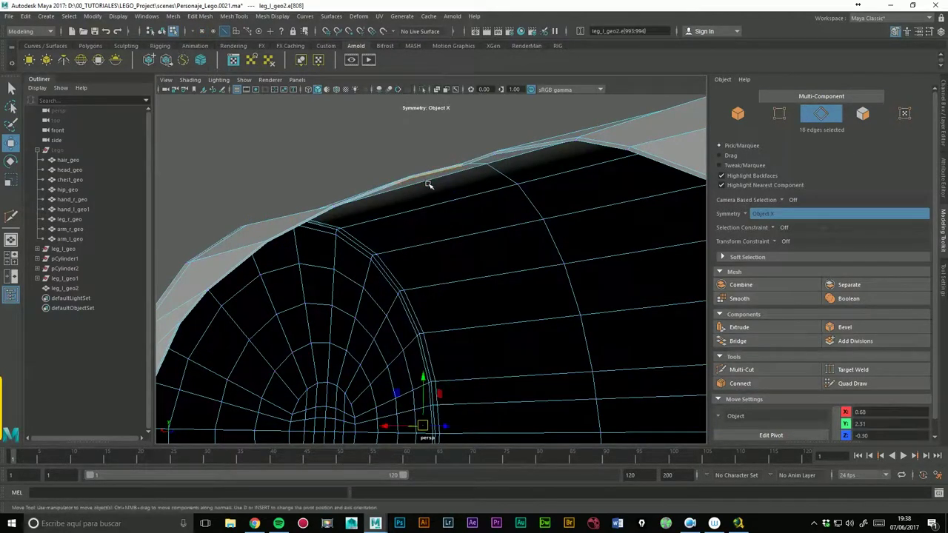
{"action": "key", "text": "Delete"}
Step: Return to vertex mode and select a vertex on the rim edge
{"action": "right_click", "coordinate": [243, 221]}
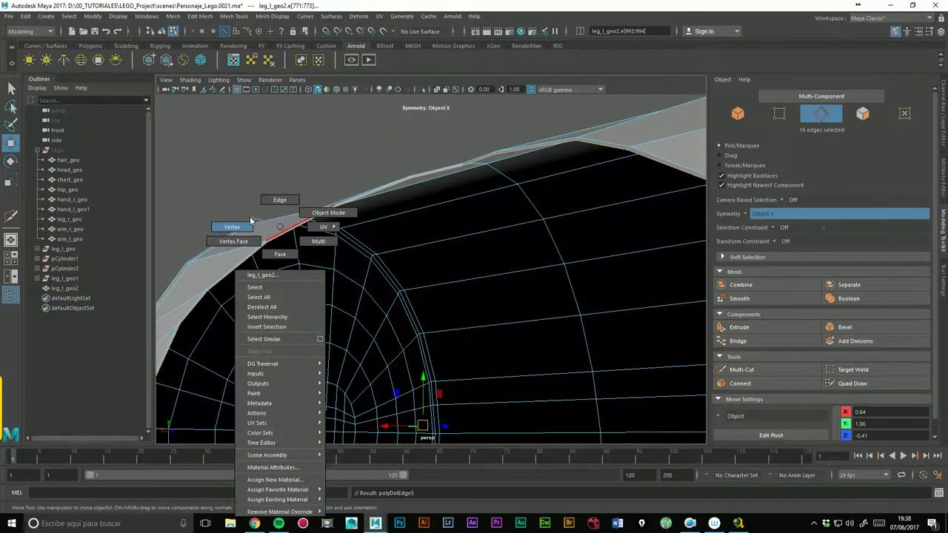
{"action": "left_click", "coordinate": [226, 225]}
{"action": "left_click", "coordinate": [266, 240]}
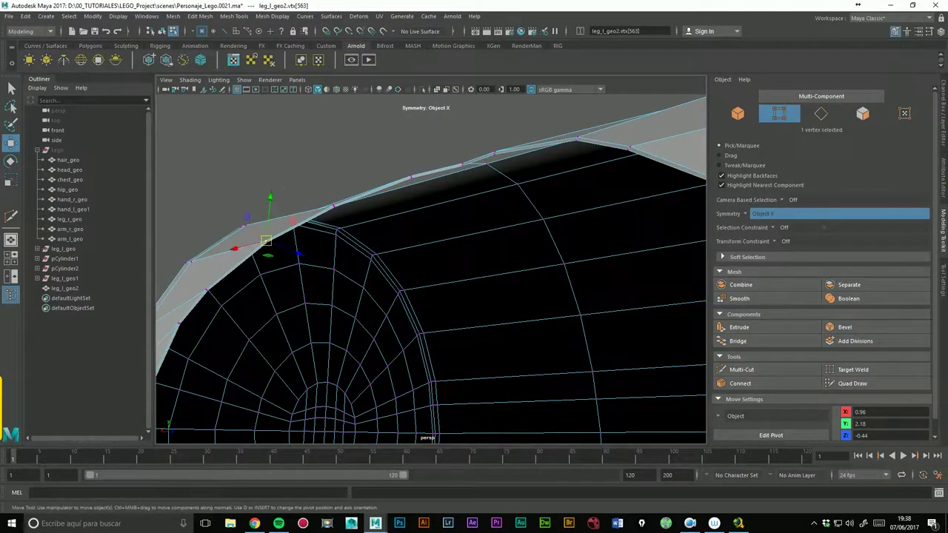
{"action": "scroll", "coordinate": [297, 222], "scroll_direction": "up", "scroll_amount": 5}
{"action": "scroll", "coordinate": [296, 222], "scroll_direction": "down", "scroll_amount": 3}
{"action": "left_click", "coordinate": [297, 182]}
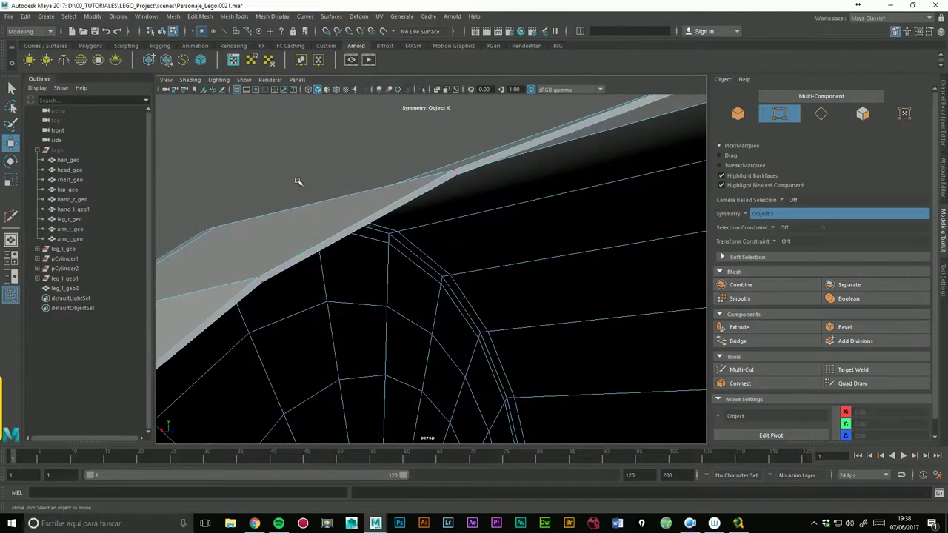
{"action": "left_click", "coordinate": [273, 287]}
{"action": "scroll", "coordinate": [261, 277], "scroll_direction": "down", "scroll_amount": 3}
{"action": "mouse_move", "coordinate": [406, 205]}
{"action": "left_mouse_down", "text": "alt"}
{"action": "mouse_move", "coordinate": [534, 257]}
{"action": "mouse_move", "coordinate": [691, 197]}
{"action": "mouse_move", "coordinate": [402, 252]}
{"action": "mouse_move", "coordinate": [353, 241]}
{"action": "left_mouse_up", "text": "alt"}
{"action": "scroll", "coordinate": [690, 197], "scroll_direction": "up", "scroll_amount": 4}
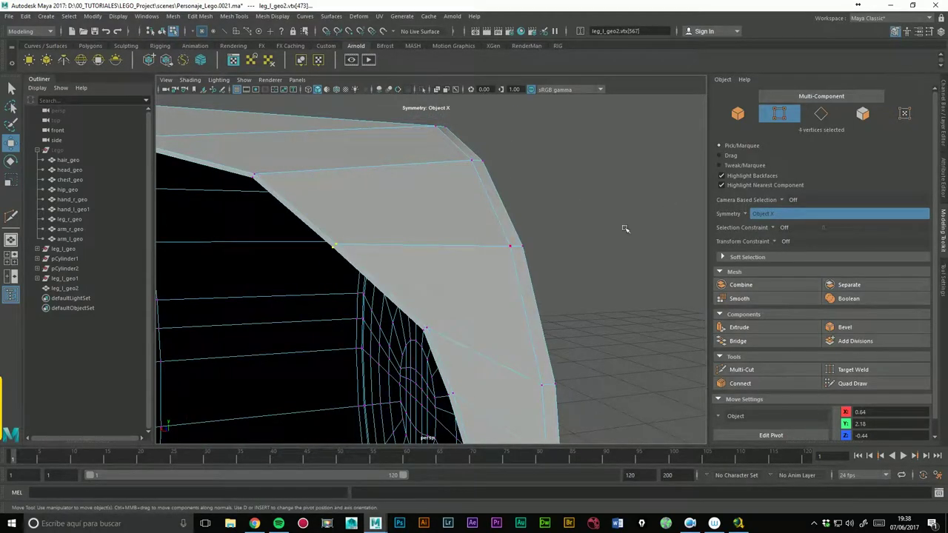
Step: Turn symmetry off and zoom in close on the leg's hole
{"action": "left_click", "coordinate": [766, 216]}
{"action": "left_click", "coordinate": [761, 223]}
{"action": "mouse_move", "coordinate": [404, 196]}
{"action": "left_mouse_down", "text": "alt"}
{"action": "mouse_move", "coordinate": [355, 244]}
{"action": "mouse_move", "coordinate": [333, 250]}
{"action": "mouse_move", "coordinate": [336, 260]}
{"action": "left_mouse_up", "text": "alt"}
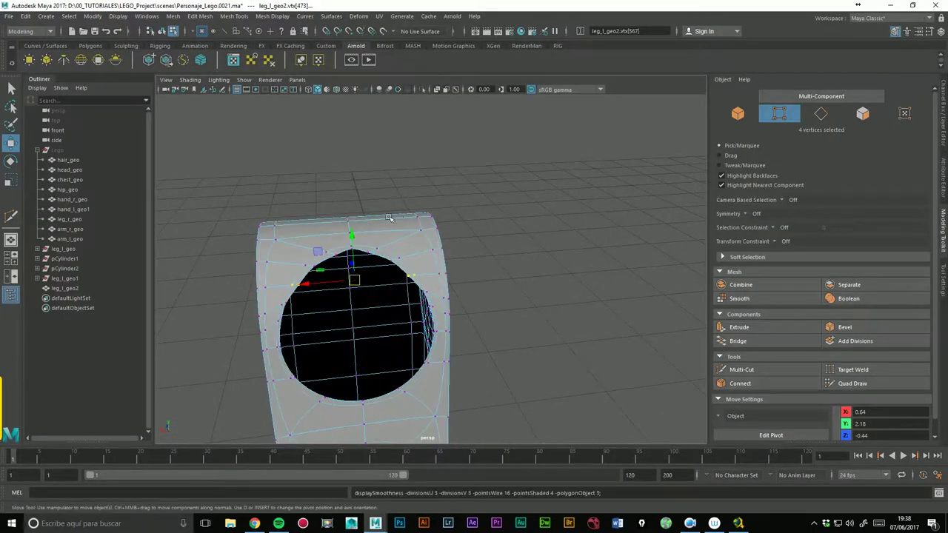
{"action": "right_click_drag", "start_coordinate": [274, 257], "coordinate": [473, 226], "text": "alt"}
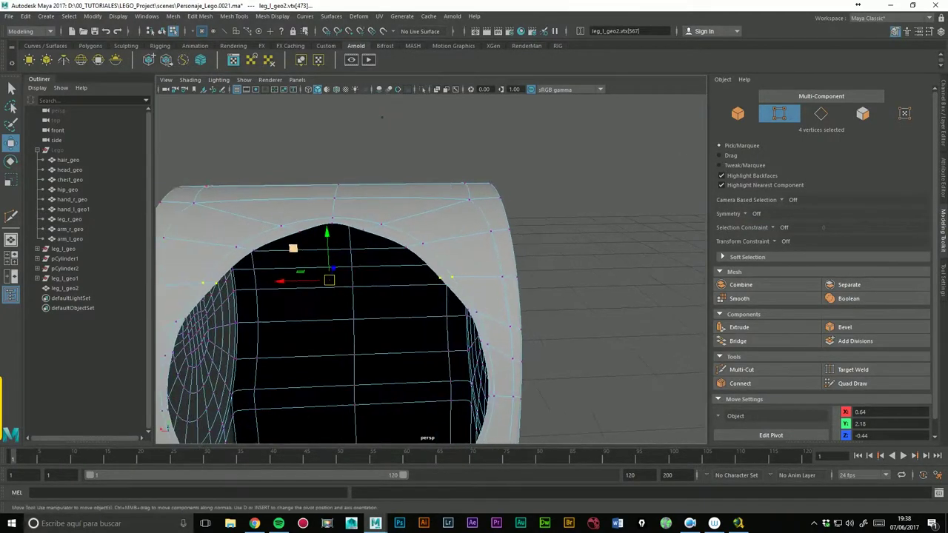
{"action": "middle_click_drag", "start_coordinate": [385, 224], "coordinate": [397, 181], "text": "alt"}
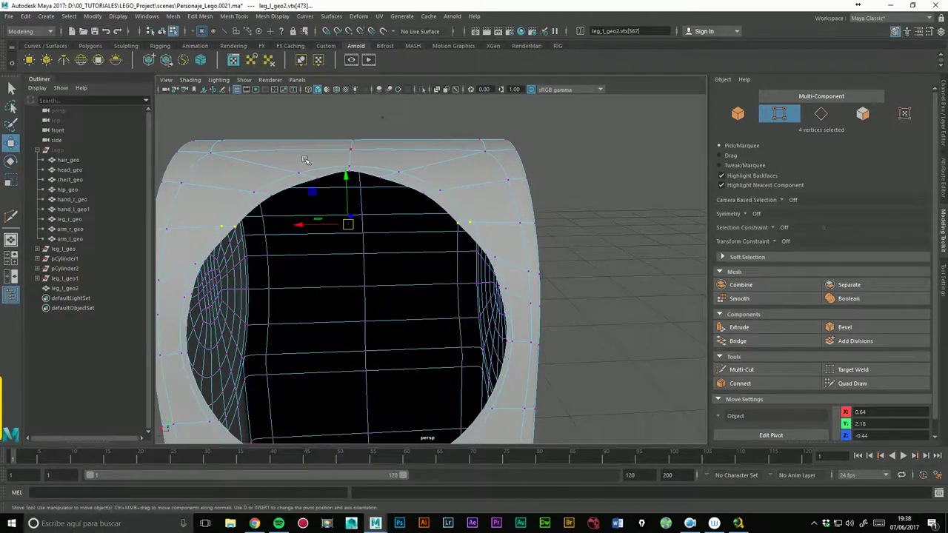
Step: Select four top rim vertices of the hole and scale them outward along X
{"action": "key", "text": "r"}
{"action": "left_click_drag", "start_coordinate": [308, 232], "coordinate": [305, 233]}
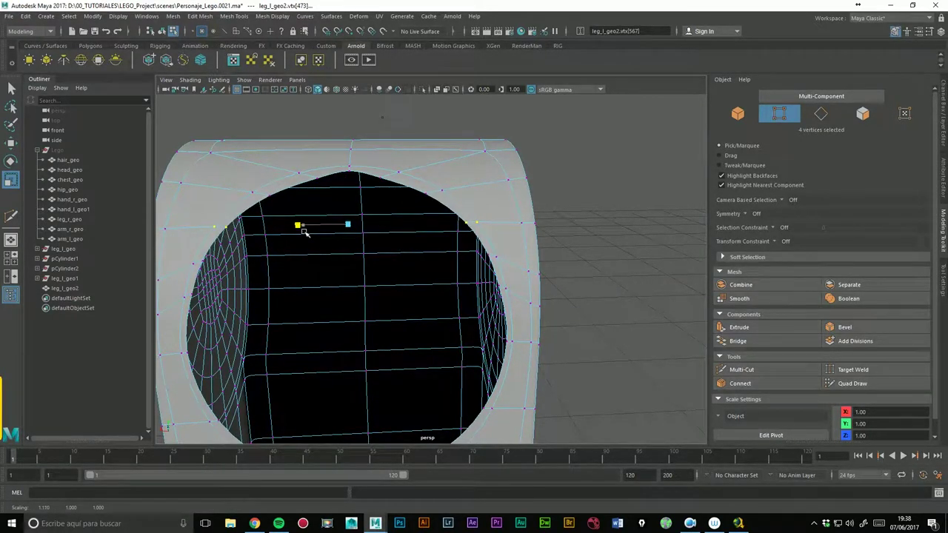
{"action": "left_click", "coordinate": [254, 194]}
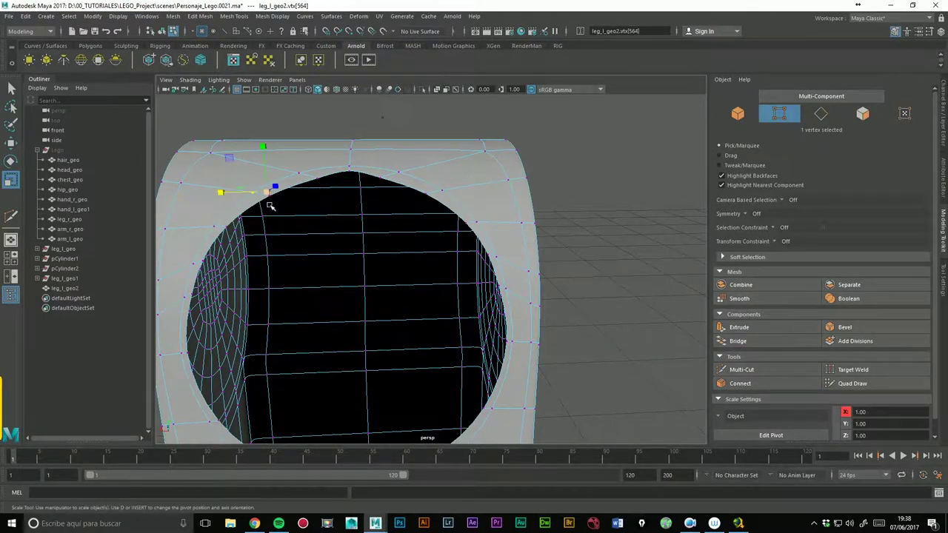
{"action": "left_click", "coordinate": [322, 177]}
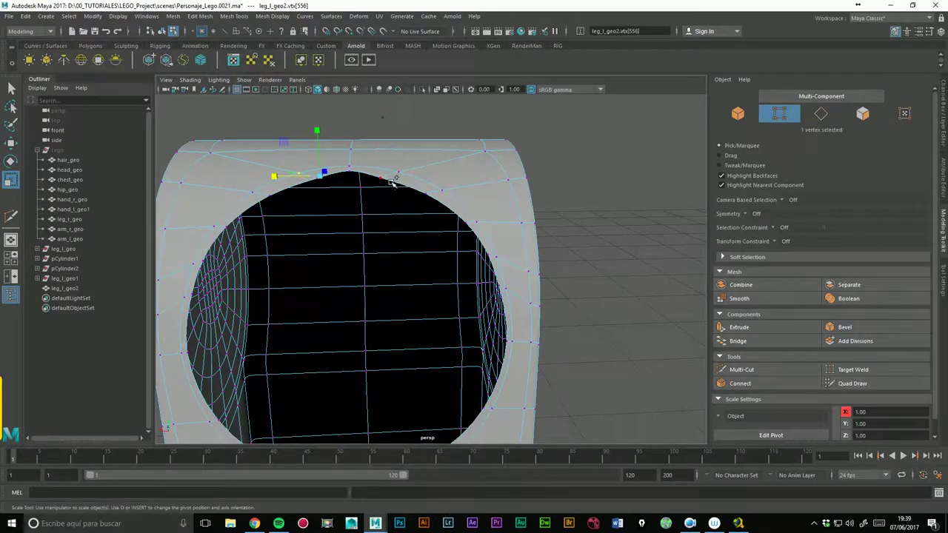
{"action": "left_click", "coordinate": [425, 182], "text": "shift"}
{"action": "scroll", "coordinate": [416, 143], "scroll_direction": "up", "scroll_amount": 2}
{"action": "scroll", "coordinate": [413, 148], "scroll_direction": "up", "scroll_amount": 2}
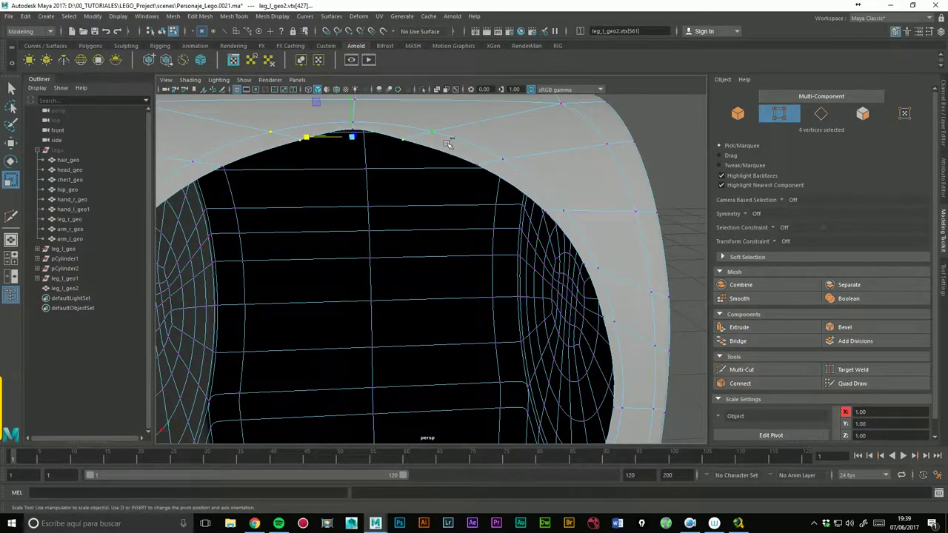
{"action": "left_click_drag", "start_coordinate": [311, 143], "coordinate": [282, 147]}
Step: Add the neighbouring rim vertex and spread the selection further apart horizontally
{"action": "scroll", "coordinate": [496, 134], "scroll_direction": "down", "scroll_amount": 3}
{"action": "scroll", "coordinate": [279, 172], "scroll_direction": "up", "scroll_amount": 2}
{"action": "left_click", "coordinate": [489, 190], "text": "shift"}
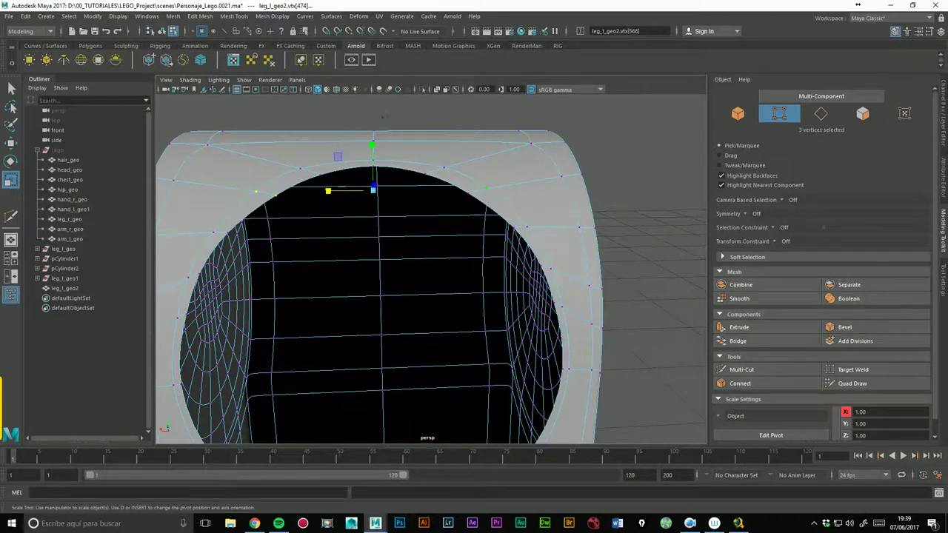
{"action": "left_click_drag", "start_coordinate": [328, 191], "coordinate": [328, 196]}
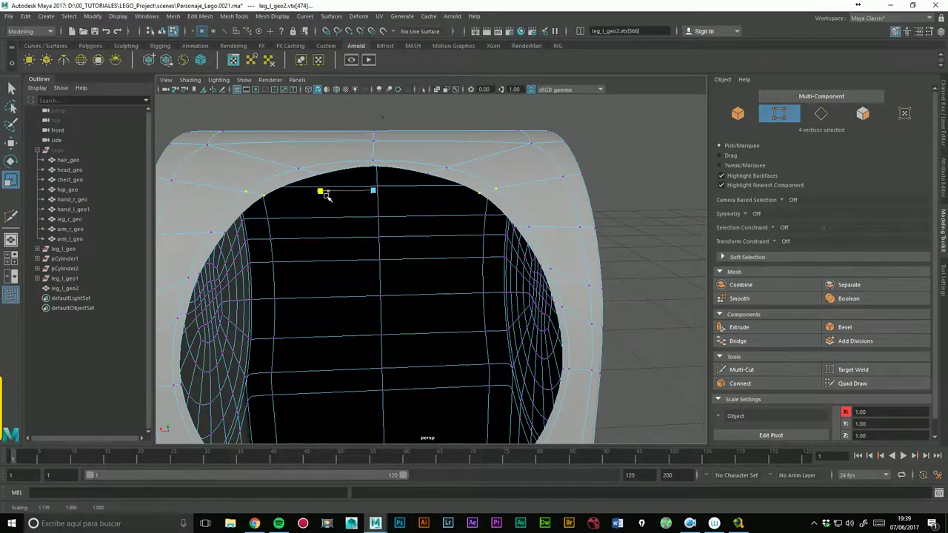
{"action": "scroll", "coordinate": [338, 195], "scroll_direction": "down", "scroll_amount": 4}
{"action": "left_click_drag", "start_coordinate": [322, 152], "coordinate": [412, 236], "text": "alt"}
{"action": "right_click_drag", "start_coordinate": [518, 247], "coordinate": [600, 250]}
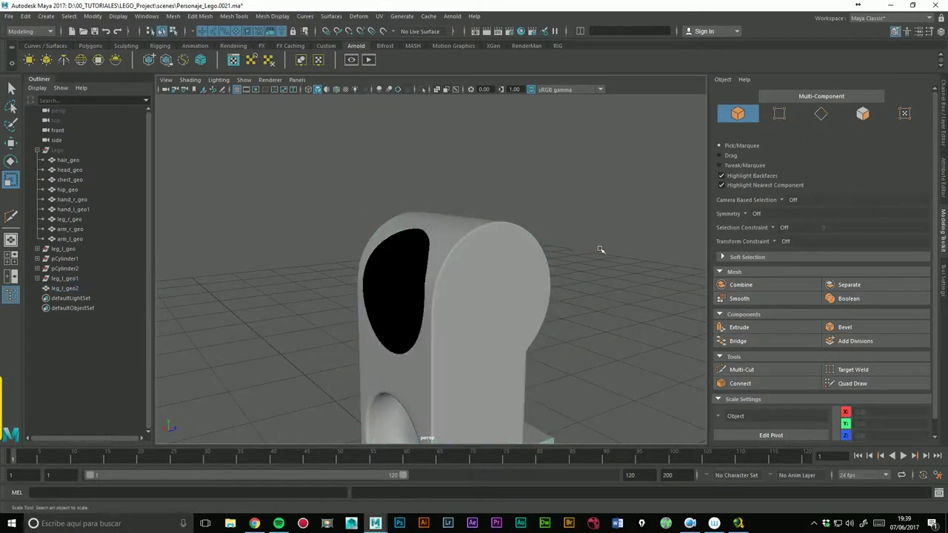
Step: Select the rim vertices along the side of leg_l_geo2's opening in vertex mode
{"action": "mouse_move", "coordinate": [559, 221]}
{"action": "left_mouse_down", "text": "alt"}
{"action": "mouse_move", "coordinate": [542, 289]}
{"action": "mouse_move", "coordinate": [535, 267]}
{"action": "mouse_move", "coordinate": [489, 288]}
{"action": "mouse_move", "coordinate": [503, 330]}
{"action": "mouse_move", "coordinate": [554, 289]}
{"action": "mouse_move", "coordinate": [608, 281]}
{"action": "left_mouse_up", "text": "alt"}
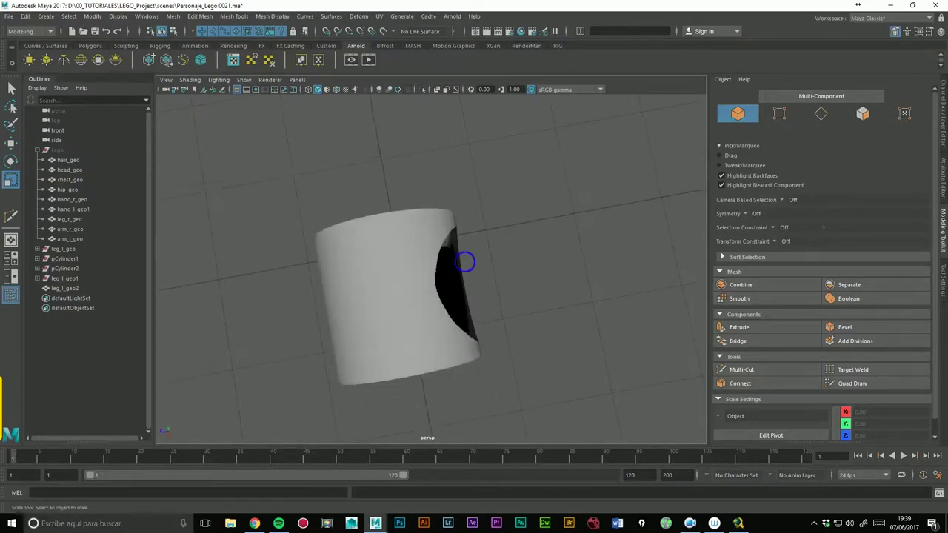
{"action": "scroll", "coordinate": [466, 244], "scroll_direction": "up", "scroll_amount": 3}
{"action": "left_click", "coordinate": [438, 242]}
{"action": "mouse_move", "coordinate": [537, 233]}
{"action": "left_mouse_down", "text": "alt"}
{"action": "mouse_move", "coordinate": [489, 190]}
{"action": "mouse_move", "coordinate": [444, 171]}
{"action": "mouse_move", "coordinate": [457, 168]}
{"action": "left_mouse_up", "text": "alt"}
{"action": "right_click_drag", "start_coordinate": [363, 204], "coordinate": [326, 202]}
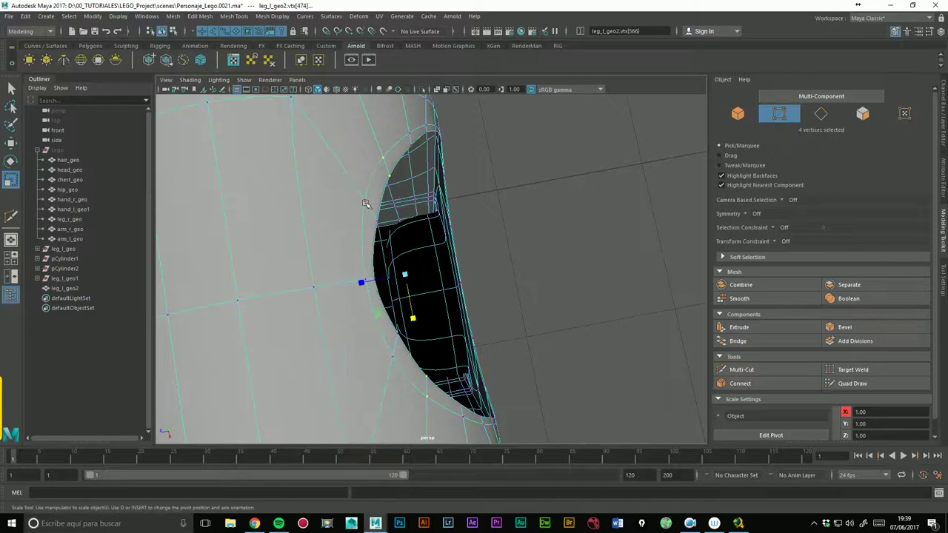
{"action": "left_click", "coordinate": [376, 224]}
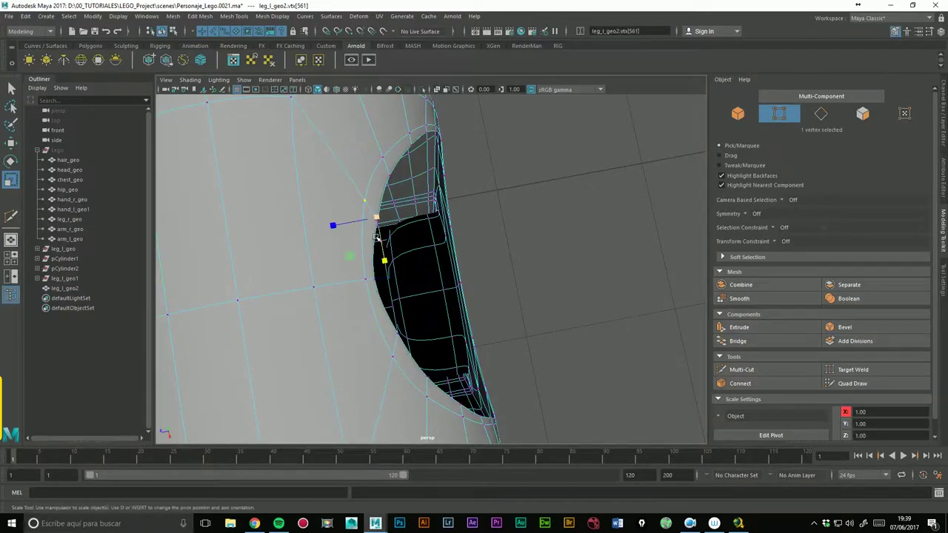
{"action": "left_click_drag", "start_coordinate": [384, 211], "coordinate": [384, 220]}
{"action": "left_click", "coordinate": [402, 365], "text": "shift"}
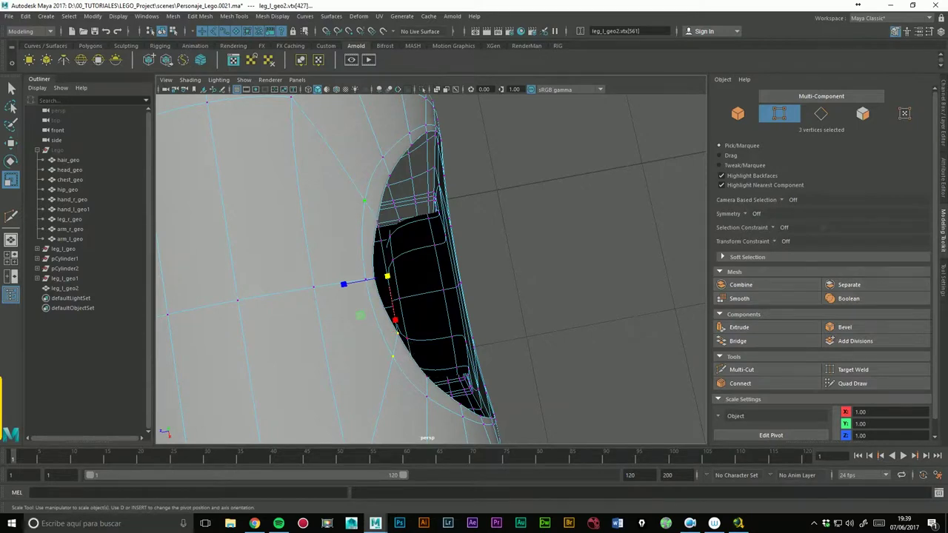
Step: Push the selected side rim vertices outward along X with the Move tool
{"action": "left_click", "coordinate": [10, 142]}
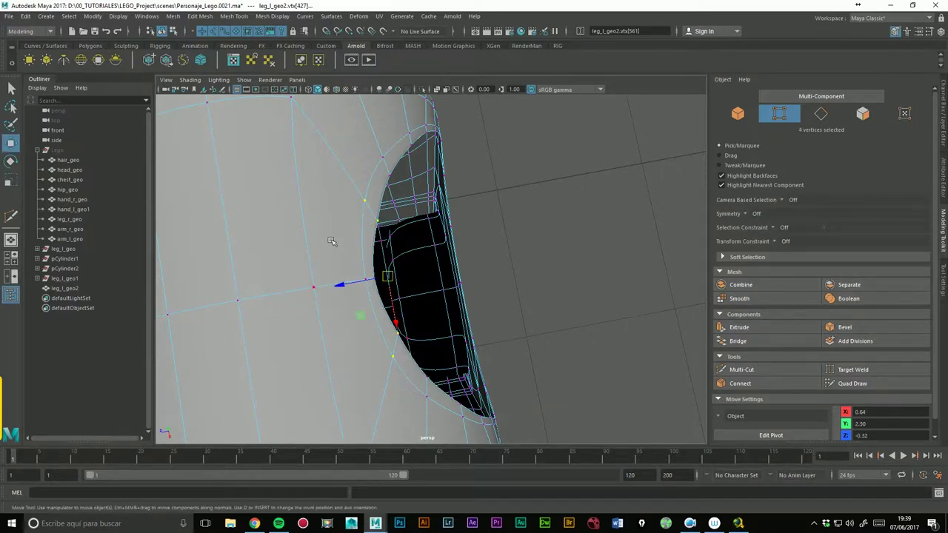
{"action": "left_click_drag", "start_coordinate": [346, 292], "coordinate": [343, 291]}
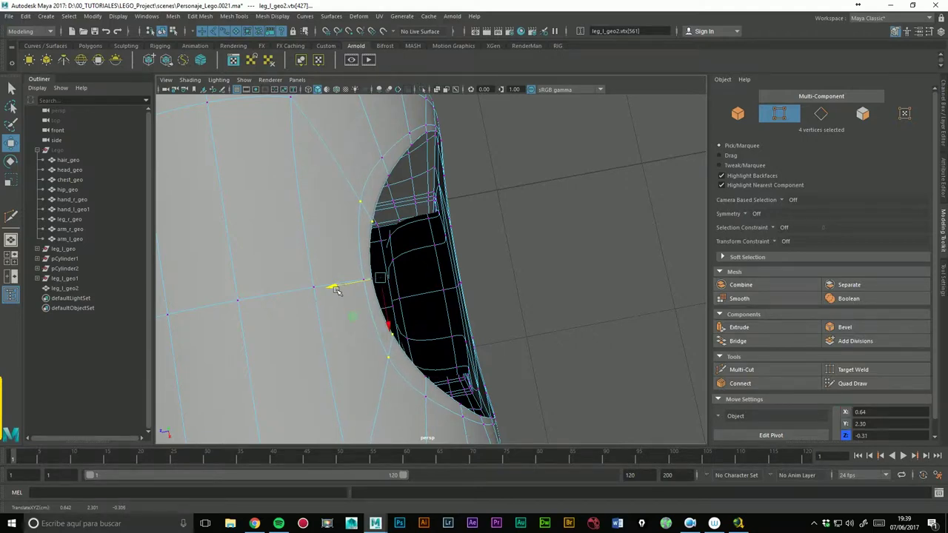
{"action": "mouse_move", "coordinate": [495, 268]}
{"action": "left_mouse_down", "text": "alt"}
{"action": "mouse_move", "coordinate": [417, 163]}
{"action": "mouse_move", "coordinate": [370, 174]}
{"action": "left_mouse_up", "text": "alt"}
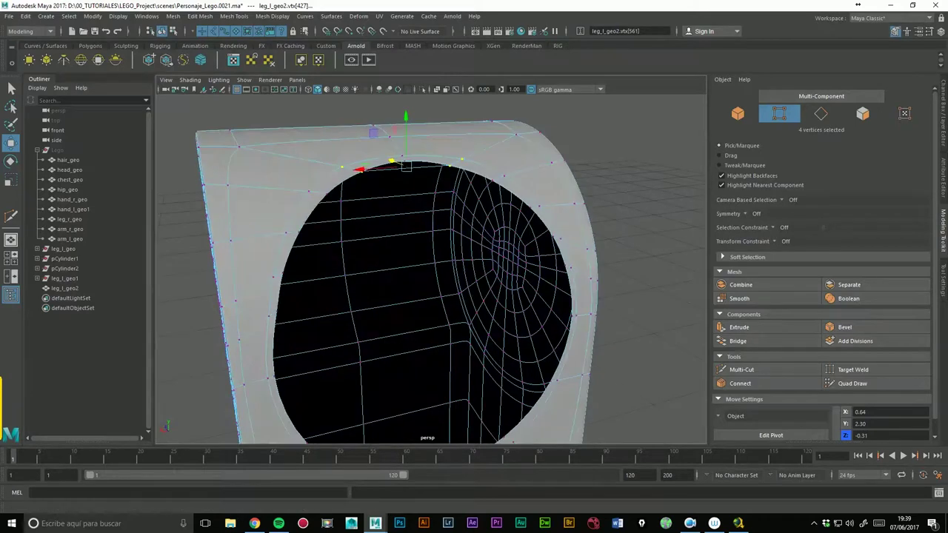
Step: Frame leg_l_geo2 and select the edge loop around the socket hole
{"action": "right_click_drag", "start_coordinate": [432, 184], "coordinate": [522, 135]}
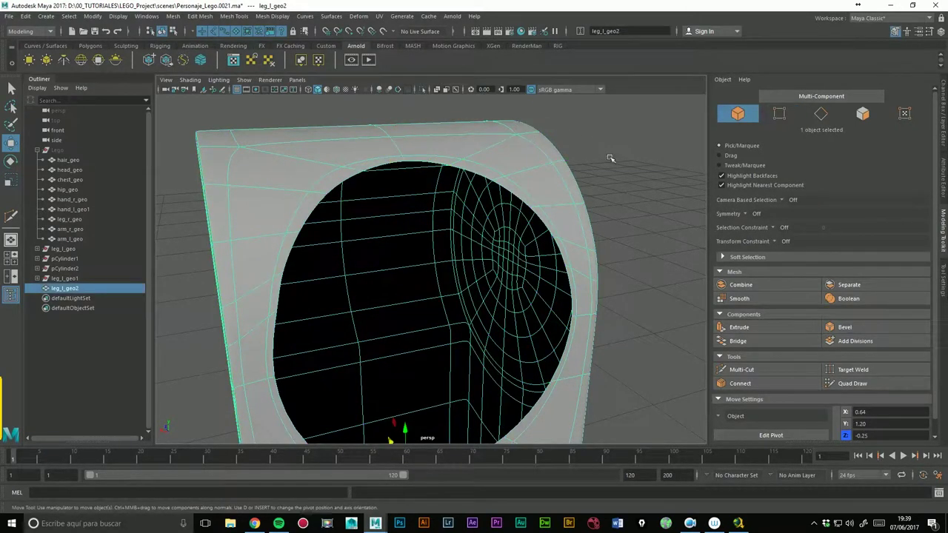
{"action": "left_click", "coordinate": [631, 148]}
{"action": "key", "text": "f"}
{"action": "mouse_move", "coordinate": [415, 281]}
{"action": "left_mouse_down", "text": "alt"}
{"action": "mouse_move", "coordinate": [584, 281]}
{"action": "mouse_move", "coordinate": [597, 303]}
{"action": "mouse_move", "coordinate": [509, 297]}
{"action": "mouse_move", "coordinate": [514, 284]}
{"action": "mouse_move", "coordinate": [541, 275]}
{"action": "mouse_move", "coordinate": [423, 281]}
{"action": "mouse_move", "coordinate": [541, 248]}
{"action": "mouse_move", "coordinate": [568, 287]}
{"action": "mouse_move", "coordinate": [436, 288]}
{"action": "left_mouse_up", "text": "alt"}
{"action": "left_click", "coordinate": [480, 243]}
{"action": "key", "text": "f"}
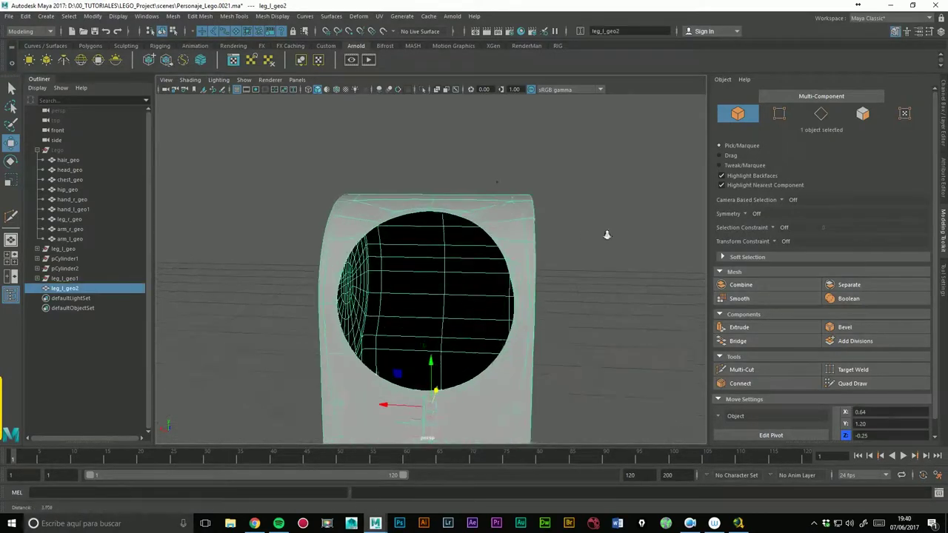
{"action": "right_click_drag", "start_coordinate": [518, 203], "coordinate": [511, 175]}
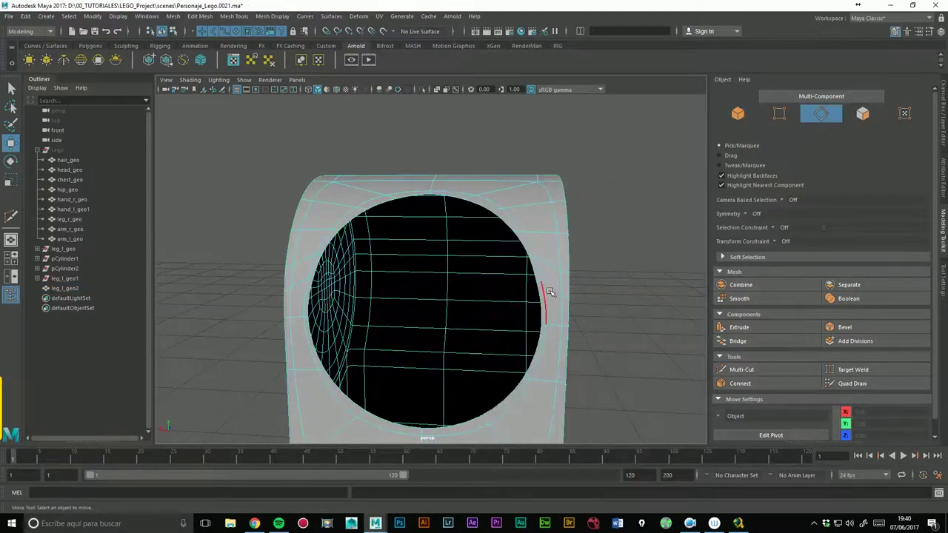
{"action": "left_click_drag", "start_coordinate": [548, 287], "coordinate": [504, 198], "text": "alt"}
{"action": "scroll", "coordinate": [496, 197], "scroll_direction": "up", "scroll_amount": 3}
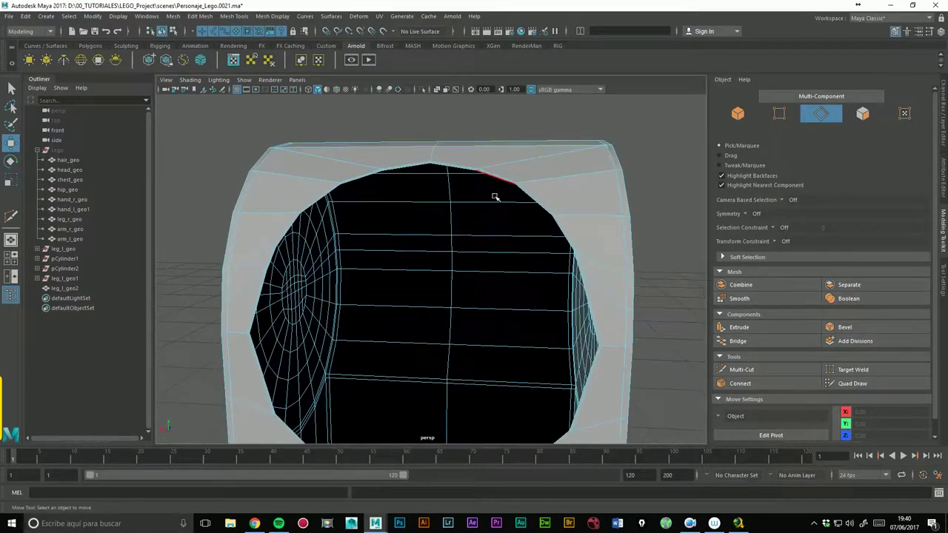
{"action": "double_click", "coordinate": [511, 190]}
Step: Extrude the hole's rim edges twice, pulling the strip into a wall, then return to object mode
{"action": "left_click_drag", "start_coordinate": [496, 251], "coordinate": [561, 289], "text": "alt"}
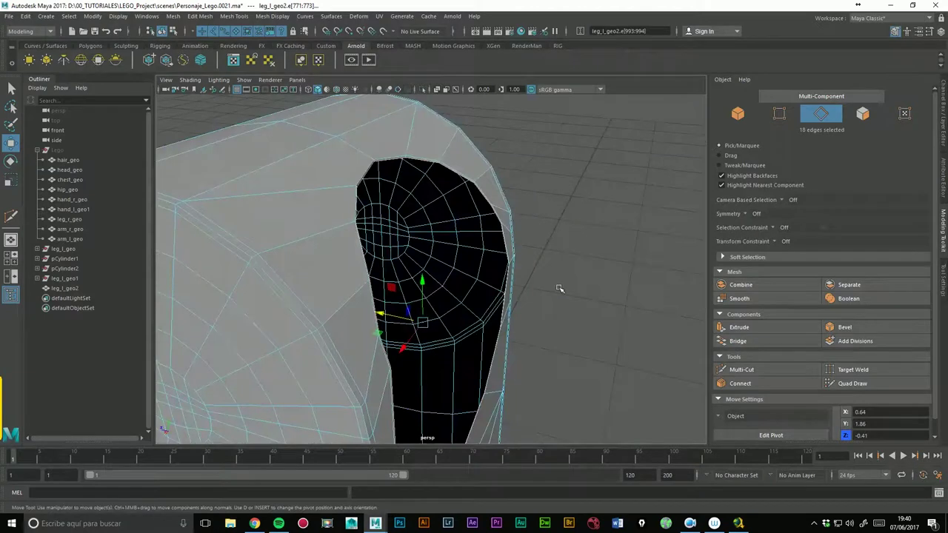
{"action": "left_click", "coordinate": [740, 328]}
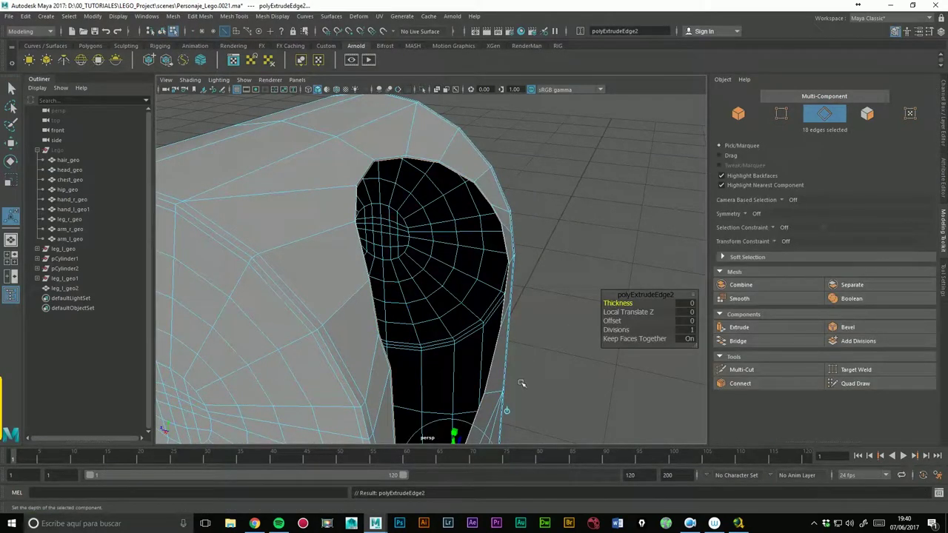
{"action": "mouse_move", "coordinate": [516, 419]}
{"action": "left_mouse_down", "text": "alt"}
{"action": "mouse_move", "coordinate": [467, 297]}
{"action": "mouse_move", "coordinate": [435, 309]}
{"action": "left_mouse_up", "text": "alt"}
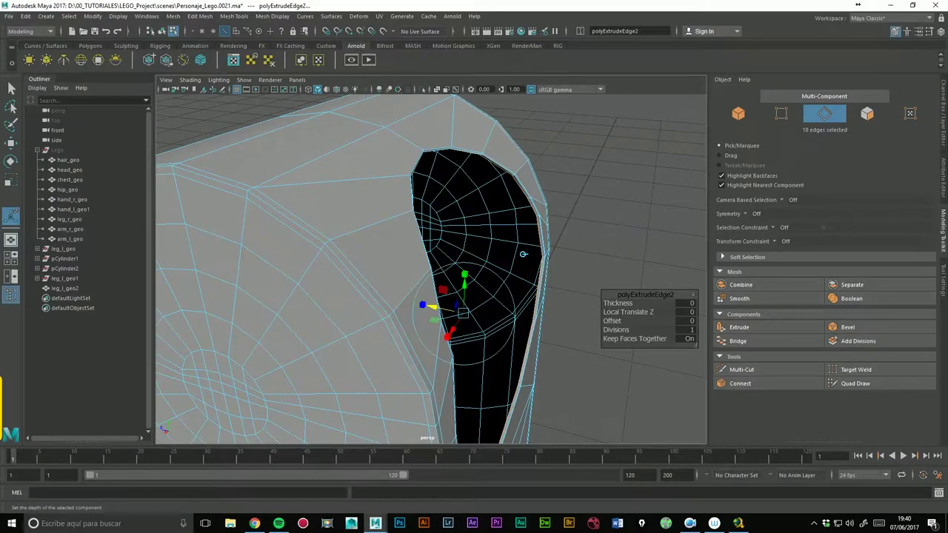
{"action": "left_click", "coordinate": [739, 327]}
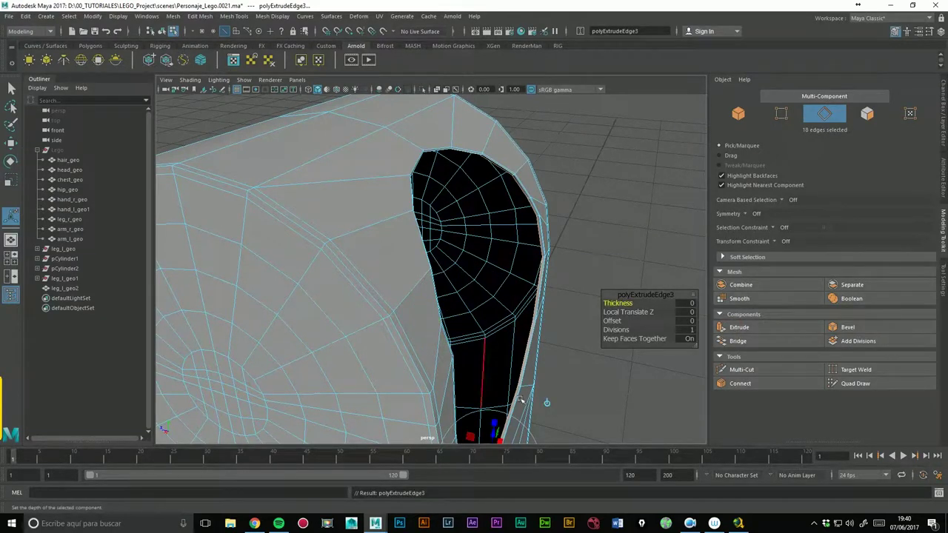
{"action": "left_click_drag", "start_coordinate": [434, 306], "coordinate": [348, 287]}
{"action": "right_click", "coordinate": [520, 238]}
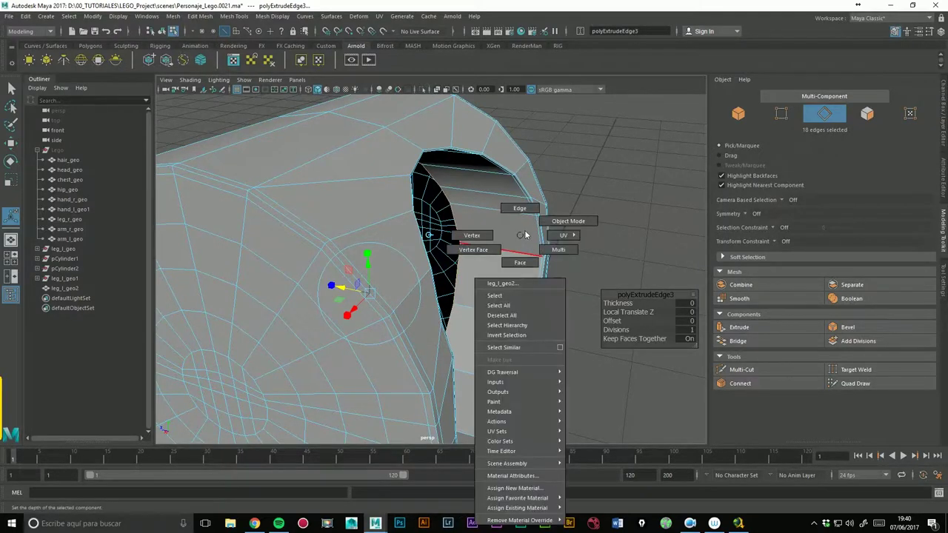
{"action": "left_click", "coordinate": [568, 220]}
{"action": "left_click_drag", "start_coordinate": [626, 221], "coordinate": [563, 222], "text": "alt"}
Step: Increment and save the scene as Personaje_Lego.0022.ma, confirming the save
{"action": "left_click", "coordinate": [490, 336]}
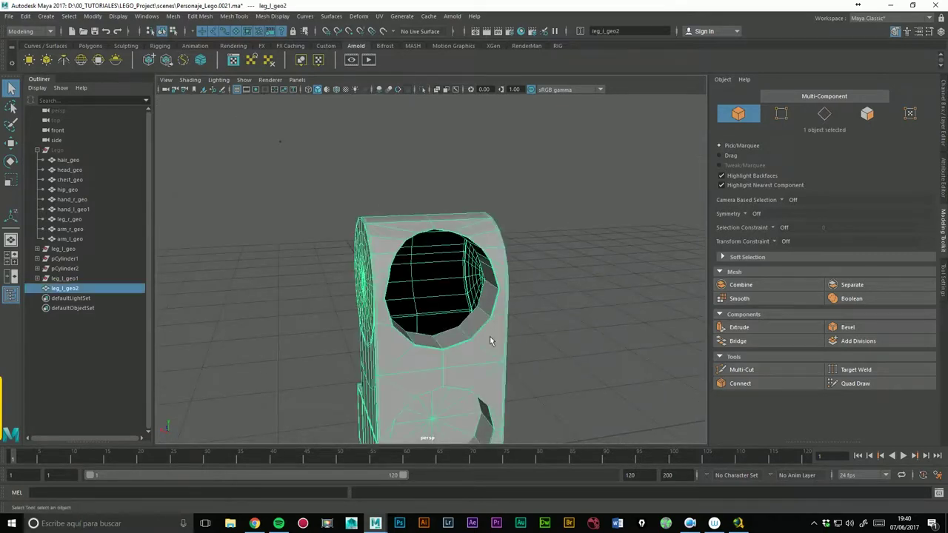
{"action": "left_click", "coordinate": [626, 274]}
{"action": "right_click_drag", "start_coordinate": [626, 274], "coordinate": [559, 305], "text": "alt"}
{"action": "mouse_move", "coordinate": [559, 304]}
{"action": "left_mouse_down", "text": "alt"}
{"action": "mouse_move", "coordinate": [607, 321]}
{"action": "mouse_move", "coordinate": [662, 321]}
{"action": "mouse_move", "coordinate": [567, 298]}
{"action": "mouse_move", "coordinate": [490, 314]}
{"action": "mouse_move", "coordinate": [652, 332]}
{"action": "mouse_move", "coordinate": [633, 321]}
{"action": "left_mouse_up", "text": "alt"}
{"action": "right_click_drag", "start_coordinate": [632, 321], "coordinate": [523, 324], "text": "alt"}
{"action": "mouse_move", "coordinate": [565, 299]}
{"action": "left_mouse_down", "text": "alt"}
{"action": "mouse_move", "coordinate": [533, 304]}
{"action": "mouse_move", "coordinate": [578, 300]}
{"action": "left_mouse_up", "text": "alt"}
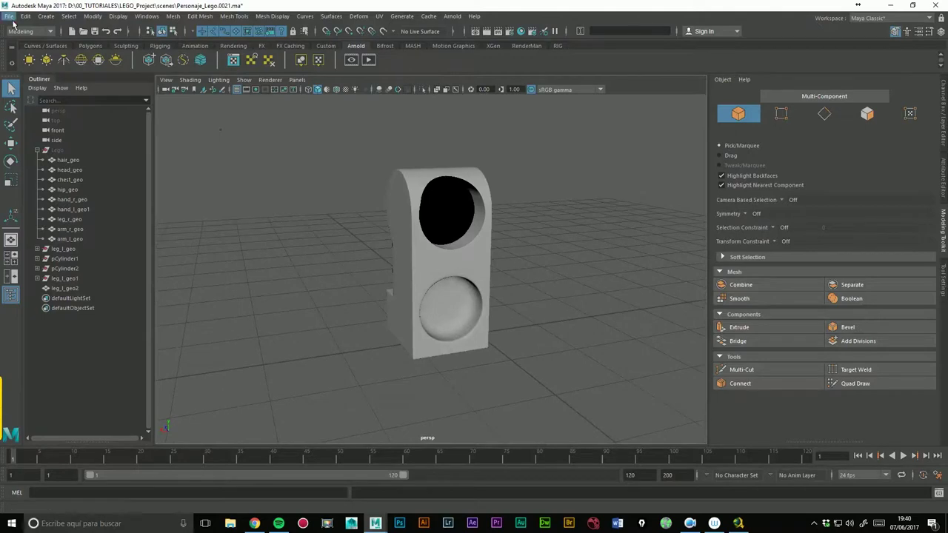
{"action": "left_click", "coordinate": [10, 16]}
{"action": "left_click", "coordinate": [50, 78]}
{"action": "left_click", "coordinate": [454, 268]}
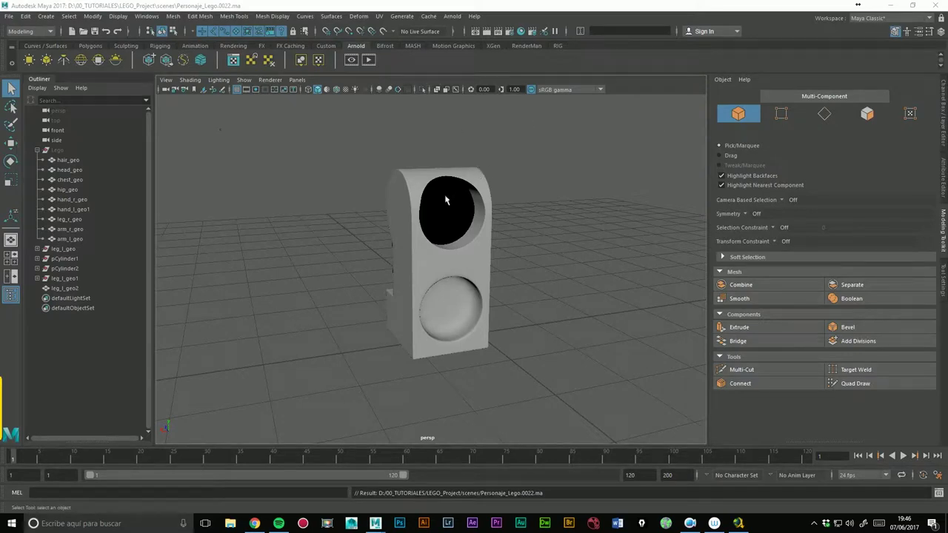
Step: Select leg_l_geo2 and switch it from smooth preview to its base cage
{"action": "left_click_drag", "start_coordinate": [445, 200], "coordinate": [533, 190], "text": "alt"}
{"action": "left_click", "coordinate": [482, 235]}
{"action": "left_click_drag", "start_coordinate": [482, 235], "coordinate": [528, 233], "text": "alt"}
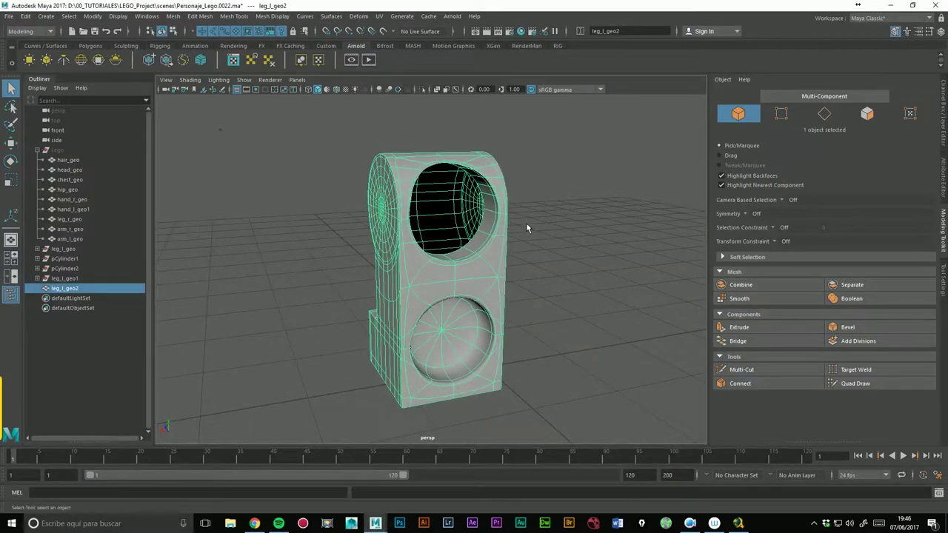
{"action": "key", "text": "1"}
{"action": "mouse_move", "coordinate": [476, 275]}
{"action": "left_mouse_down", "text": "alt"}
{"action": "mouse_move", "coordinate": [549, 301]}
{"action": "mouse_move", "coordinate": [470, 312]}
{"action": "left_mouse_up", "text": "alt"}
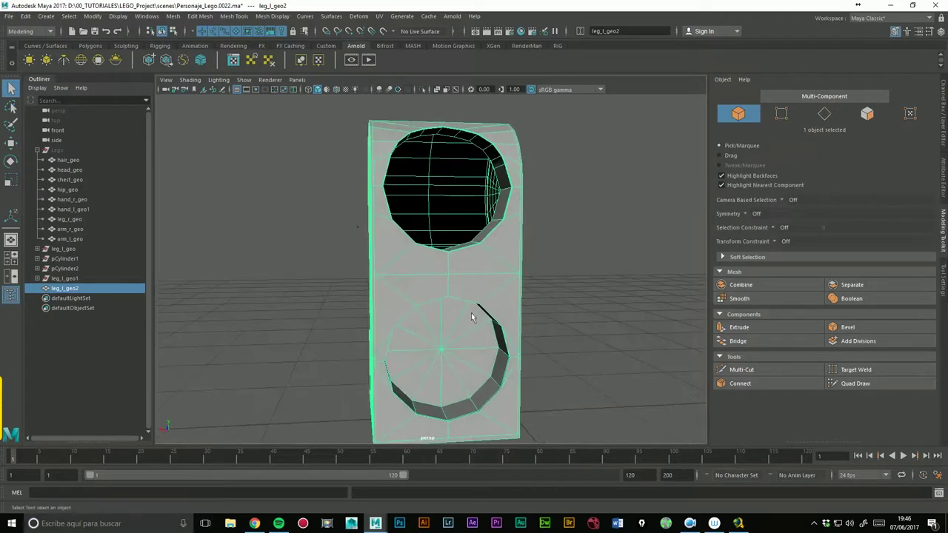
{"action": "right_click_drag", "start_coordinate": [448, 348], "coordinate": [453, 263]}
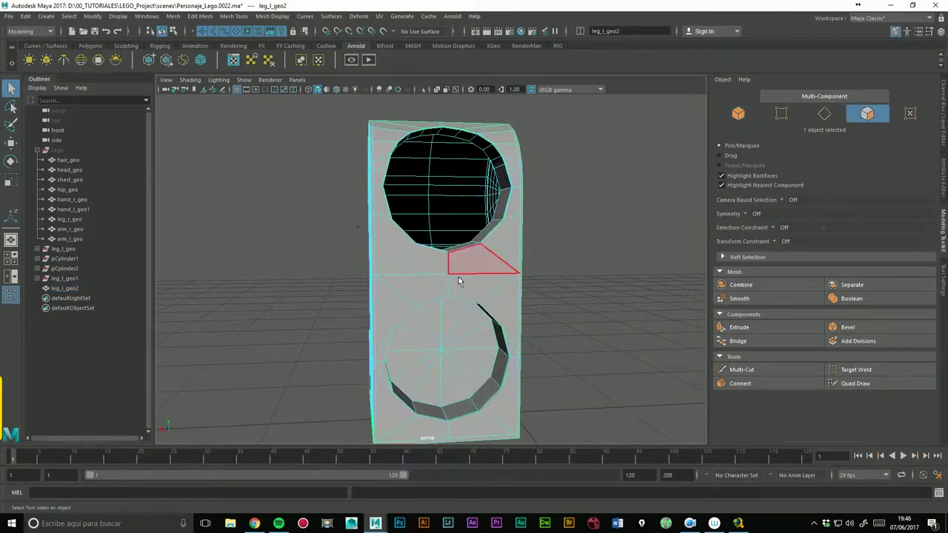
Step: Delete the lower disc's centre vertex and its spoke edges
{"action": "left_click_drag", "start_coordinate": [453, 262], "coordinate": [435, 240], "text": "alt"}
{"action": "scroll", "coordinate": [444, 252], "scroll_direction": "up", "scroll_amount": 3}
{"action": "left_click", "coordinate": [435, 252]}
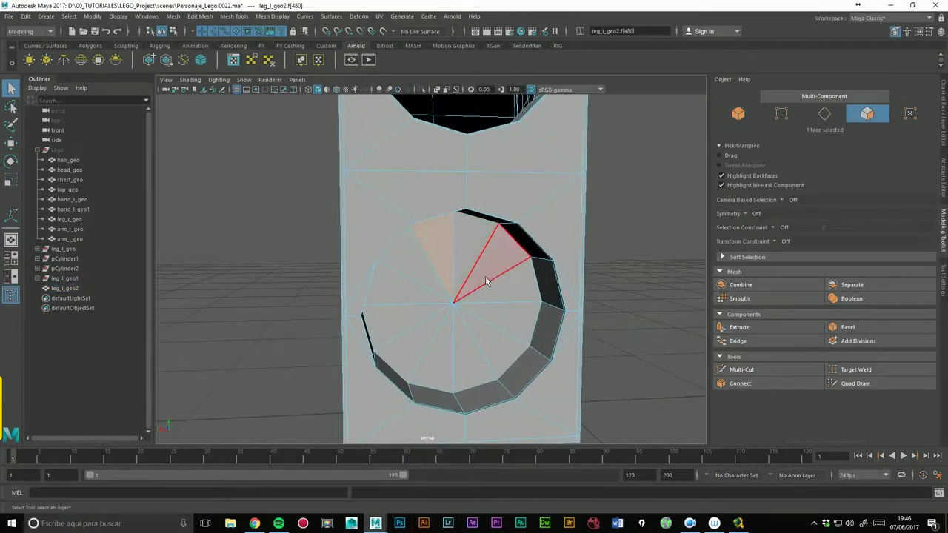
{"action": "right_click_drag", "start_coordinate": [488, 284], "coordinate": [409, 285]}
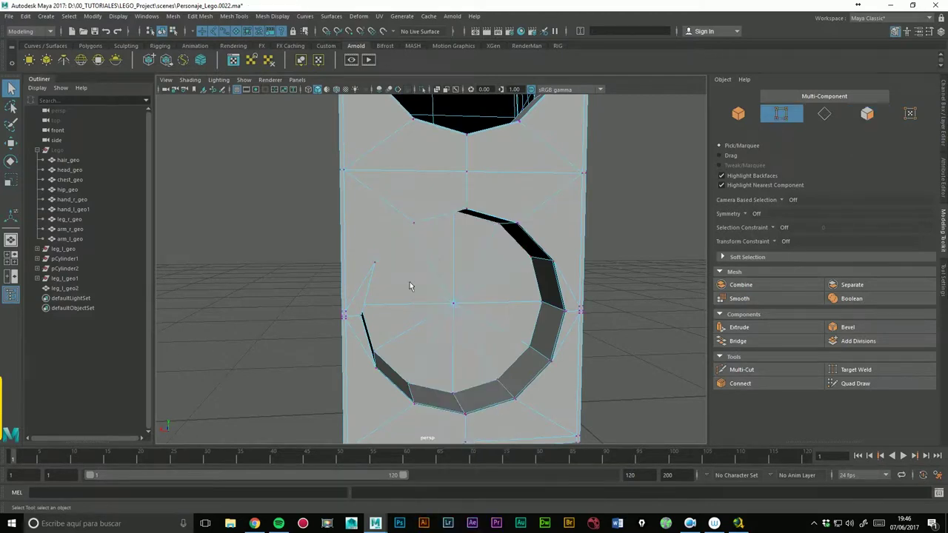
{"action": "left_click", "coordinate": [455, 306]}
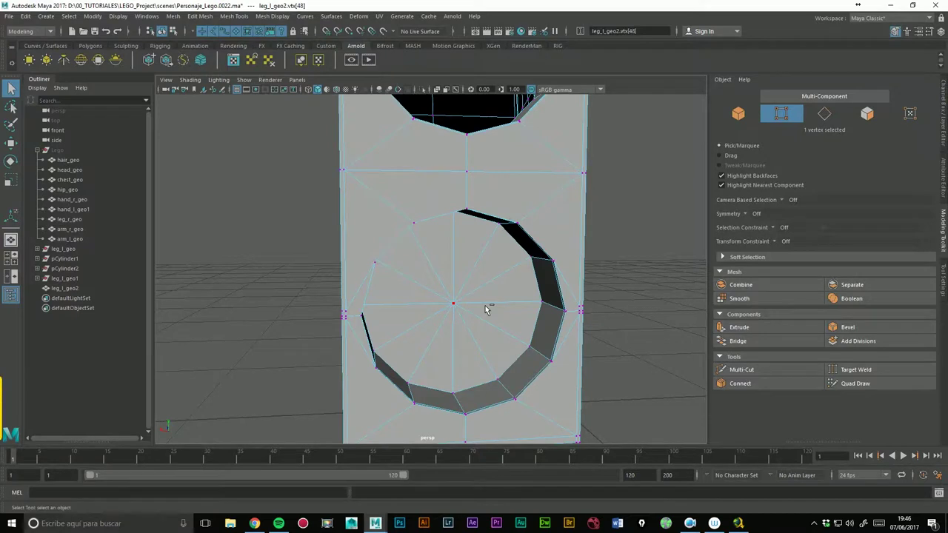
{"action": "left_click", "coordinate": [454, 305]}
{"action": "key", "text": "Delete"}
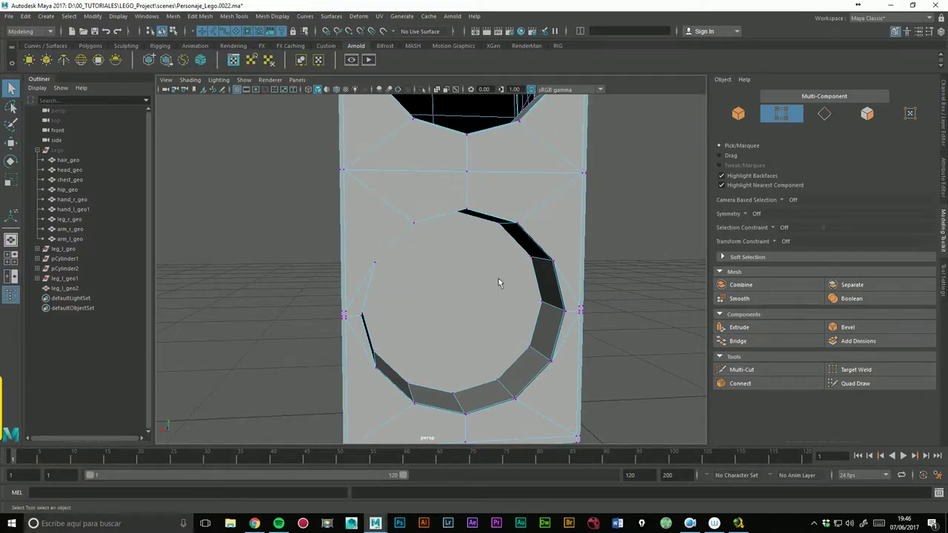
Step: Delete the disc's remaining centre face and a ring face to open the hole
{"action": "right_click_drag", "start_coordinate": [498, 282], "coordinate": [486, 290]}
{"action": "left_click", "coordinate": [486, 290]}
{"action": "key", "text": "Delete"}
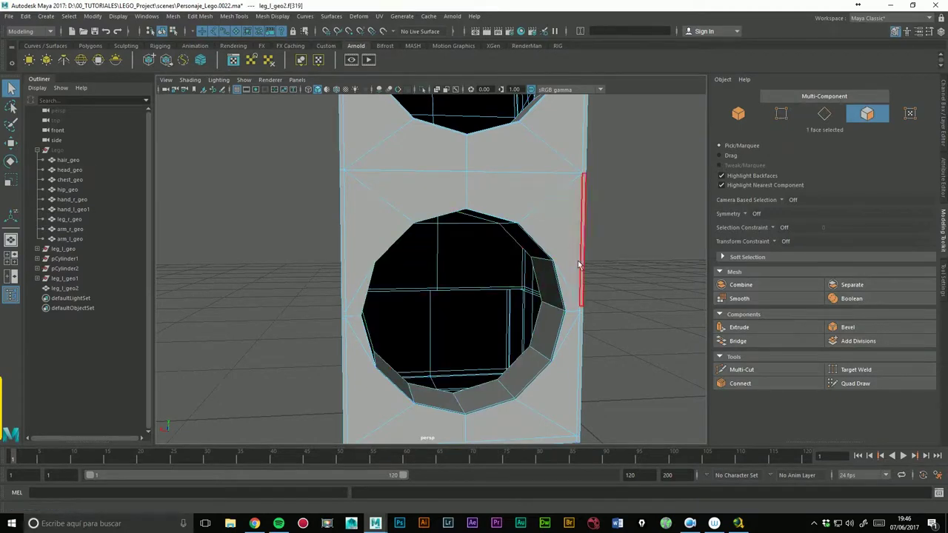
{"action": "left_click", "coordinate": [548, 291]}
{"action": "mouse_move", "coordinate": [556, 316]}
{"action": "left_mouse_down", "text": "alt"}
{"action": "mouse_move", "coordinate": [620, 325]}
{"action": "mouse_move", "coordinate": [611, 324]}
{"action": "left_mouse_up", "text": "alt"}
{"action": "key", "text": "Delete"}
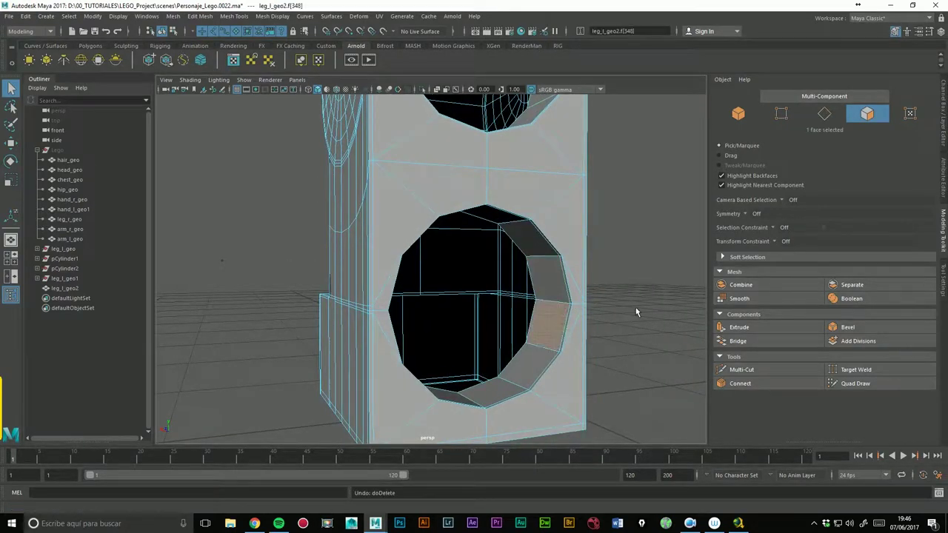
{"action": "scroll", "coordinate": [649, 243], "scroll_direction": "down", "scroll_amount": 5}
{"action": "mouse_move", "coordinate": [649, 243]}
{"action": "left_mouse_down", "text": "alt"}
{"action": "mouse_move", "coordinate": [563, 228]}
{"action": "mouse_move", "coordinate": [554, 256]}
{"action": "left_mouse_up", "text": "alt"}
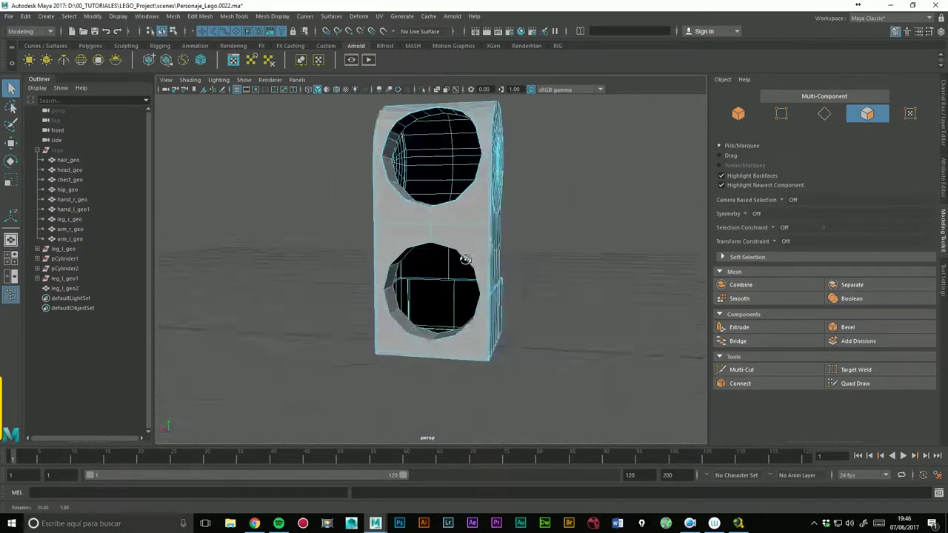
{"action": "scroll", "coordinate": [440, 253], "scroll_direction": "up", "scroll_amount": 3}
{"action": "scroll", "coordinate": [440, 253], "scroll_direction": "up", "scroll_amount": 3}
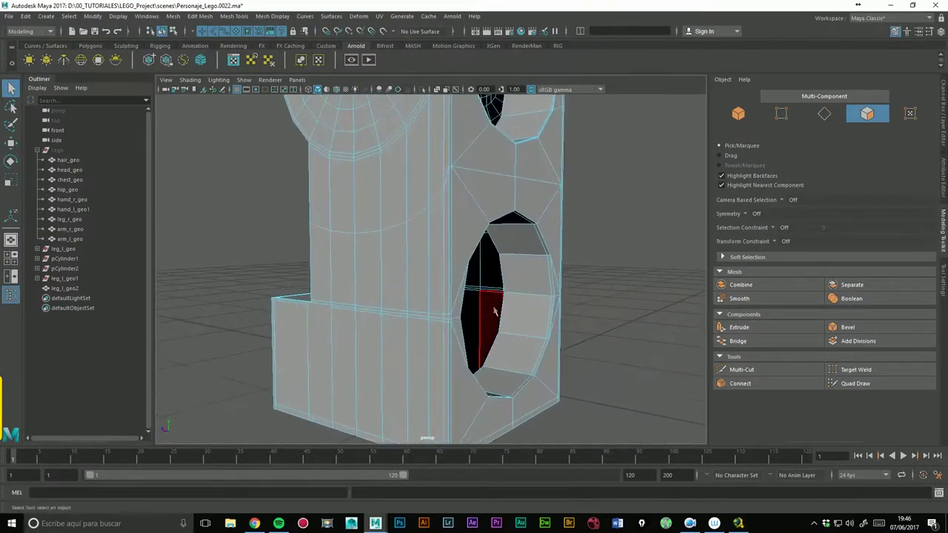
{"action": "left_click_drag", "start_coordinate": [460, 320], "coordinate": [488, 288], "text": "alt"}
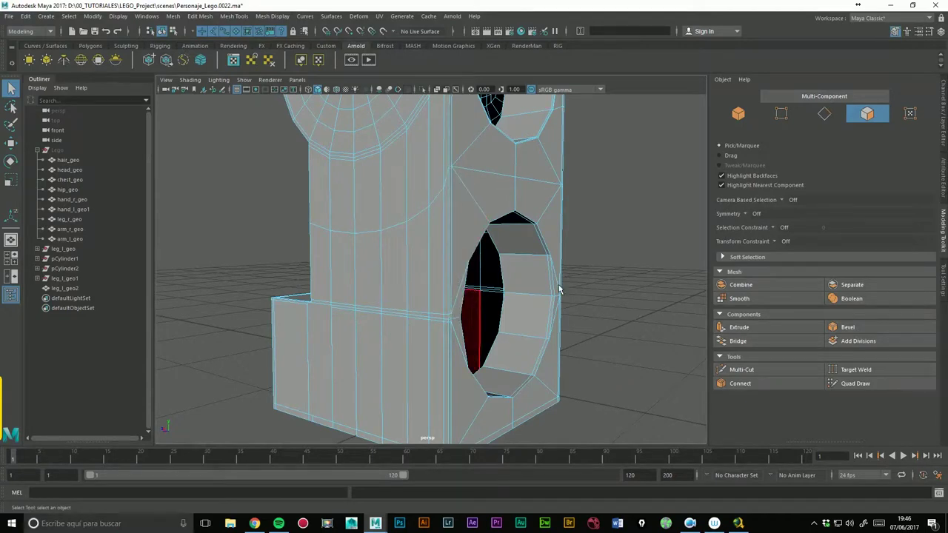
{"action": "left_click_drag", "start_coordinate": [501, 286], "coordinate": [581, 290], "text": "alt"}
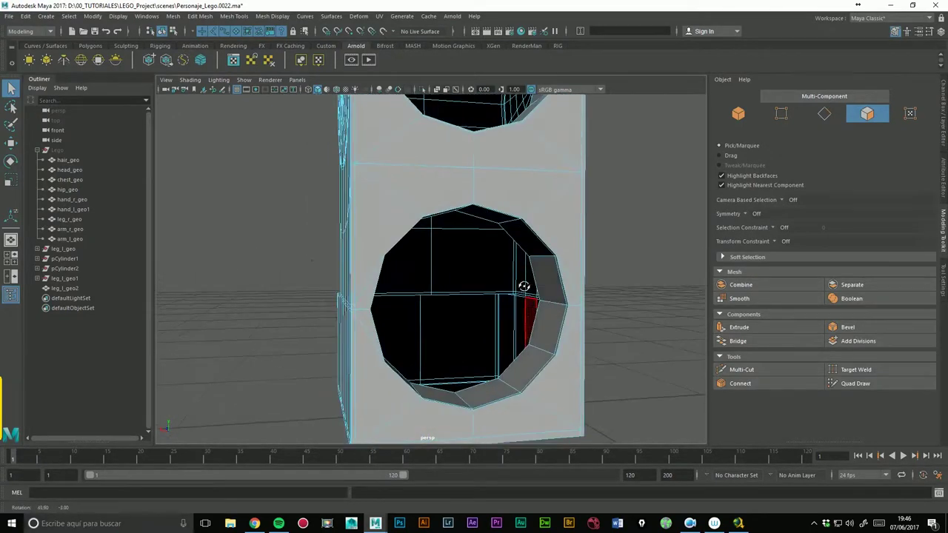
{"action": "mouse_move", "coordinate": [584, 245]}
{"action": "left_mouse_down", "text": "alt"}
{"action": "mouse_move", "coordinate": [543, 329]}
{"action": "mouse_move", "coordinate": [548, 283]}
{"action": "left_mouse_up", "text": "alt"}
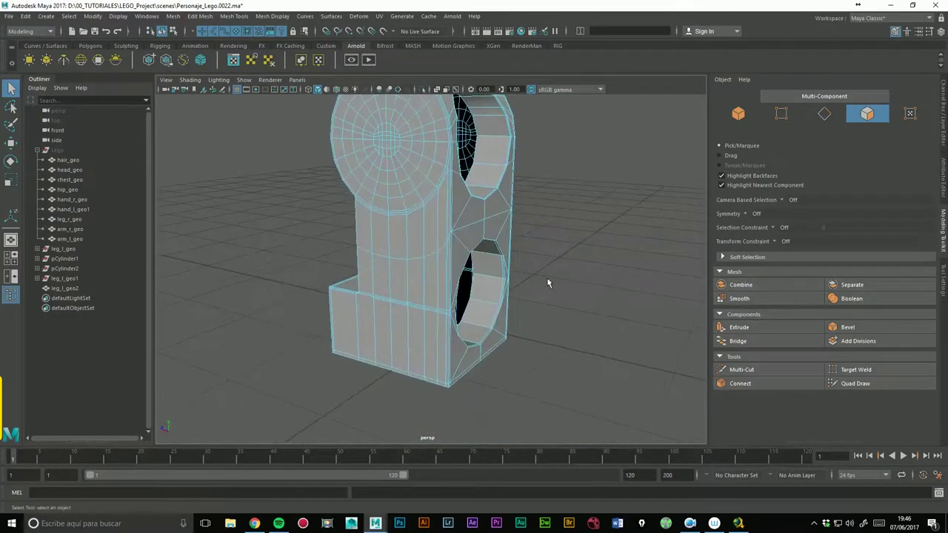
{"action": "mouse_move", "coordinate": [485, 281]}
{"action": "right_mouse_down"}
{"action": "mouse_move", "coordinate": [482, 214]}
{"action": "mouse_move", "coordinate": [552, 273]}
{"action": "right_mouse_up"}
{"action": "double_click", "coordinate": [505, 294]}
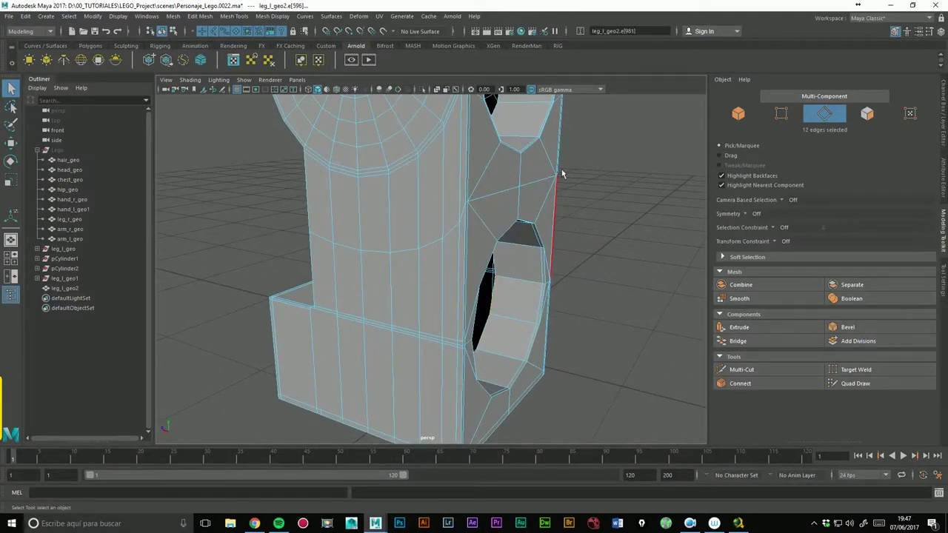
{"action": "left_click_drag", "start_coordinate": [561, 174], "coordinate": [508, 161], "text": "alt"}
{"action": "left_click", "coordinate": [11, 143]}
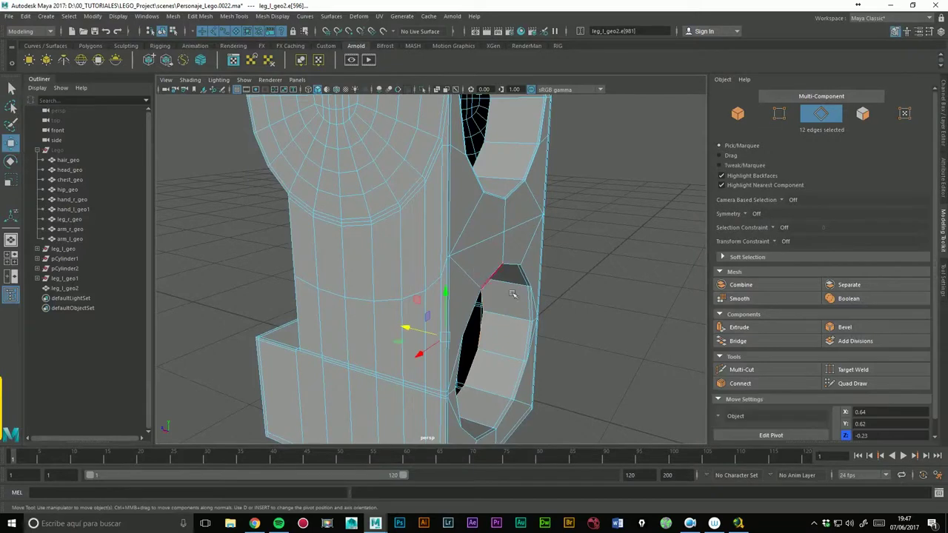
{"action": "right_click_drag", "start_coordinate": [551, 261], "coordinate": [566, 225]}
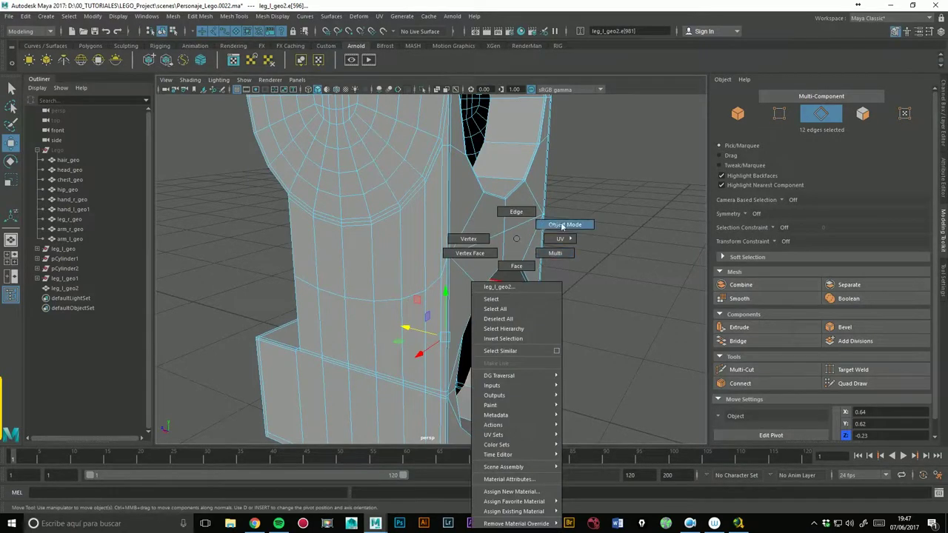
{"action": "mouse_move", "coordinate": [614, 296]}
{"action": "left_mouse_down", "text": "alt"}
{"action": "mouse_move", "coordinate": [584, 198]}
{"action": "mouse_move", "coordinate": [548, 245]}
{"action": "mouse_move", "coordinate": [429, 289]}
{"action": "mouse_move", "coordinate": [397, 268]}
{"action": "mouse_move", "coordinate": [389, 282]}
{"action": "mouse_move", "coordinate": [383, 264]}
{"action": "left_mouse_up", "text": "alt"}
{"action": "left_click", "coordinate": [459, 311]}
{"action": "right_click_drag", "start_coordinate": [383, 264], "coordinate": [330, 216]}
Step: Select all fourteen bottom faces of the leg and delete them
{"action": "left_click", "coordinate": [330, 215]}
{"action": "left_click", "coordinate": [374, 233], "text": "shift"}
{"action": "left_click", "coordinate": [416, 252], "text": "shift"}
{"action": "left_click", "coordinate": [448, 259], "text": "shift"}
{"action": "left_click", "coordinate": [480, 267], "text": "shift"}
{"action": "left_click", "coordinate": [509, 275], "text": "shift"}
{"action": "left_click", "coordinate": [520, 280], "text": "shift"}
{"action": "left_click", "coordinate": [529, 354], "text": "shift"}
{"action": "left_click", "coordinate": [498, 364], "text": "shift"}
{"action": "left_click", "coordinate": [468, 363], "text": "shift"}
{"action": "left_click", "coordinate": [425, 354], "text": "shift"}
{"action": "left_click", "coordinate": [374, 352], "text": "shift"}
{"action": "left_click", "coordinate": [349, 344], "text": "shift"}
{"action": "left_click", "coordinate": [315, 333], "text": "shift"}
{"action": "key", "text": "Delete"}
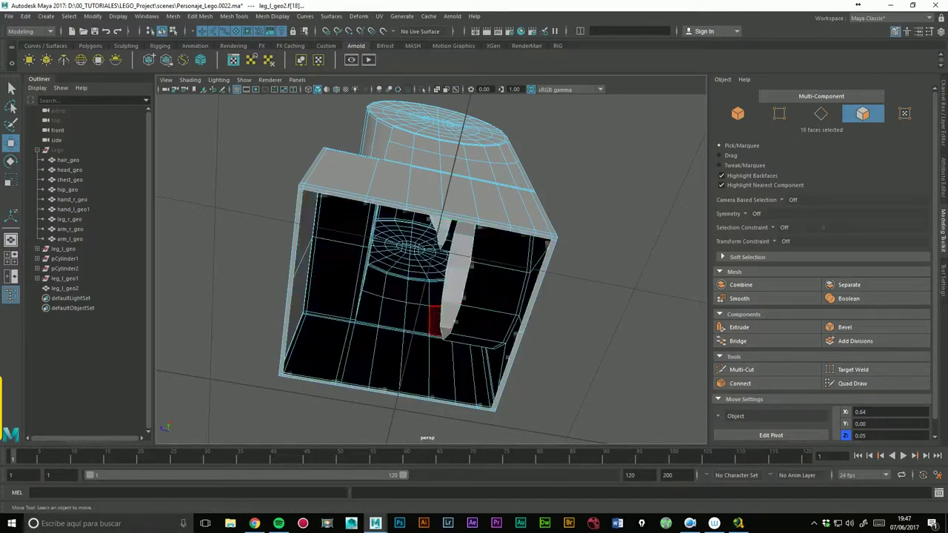
Step: Select the edge loop around the open bottom rim in edge mode
{"action": "mouse_move", "coordinate": [409, 226]}
{"action": "left_mouse_down", "text": "alt"}
{"action": "mouse_move", "coordinate": [367, 248]}
{"action": "mouse_move", "coordinate": [370, 230]}
{"action": "left_mouse_up", "text": "alt"}
{"action": "right_click_drag", "start_coordinate": [368, 227], "coordinate": [376, 203]}
{"action": "scroll", "coordinate": [376, 204], "scroll_direction": "up", "scroll_amount": 3}
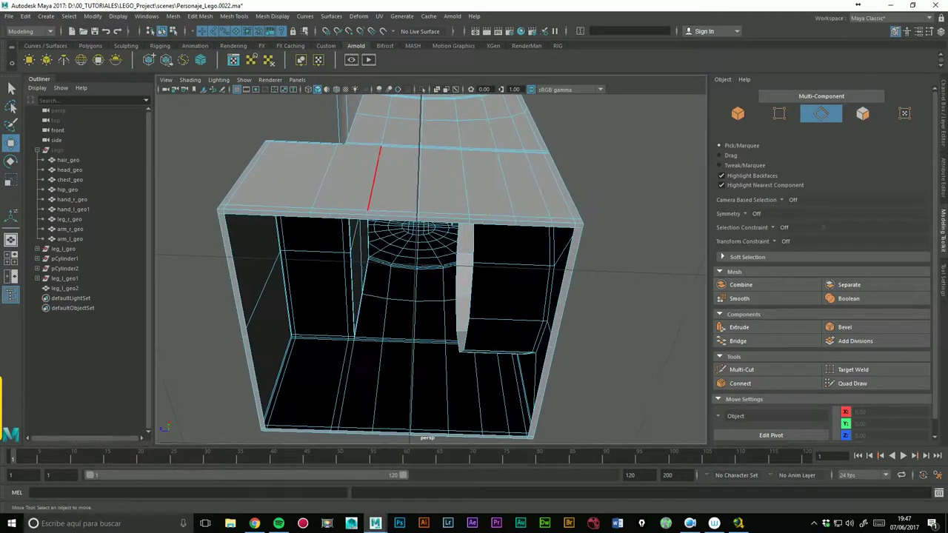
{"action": "double_click", "coordinate": [348, 229]}
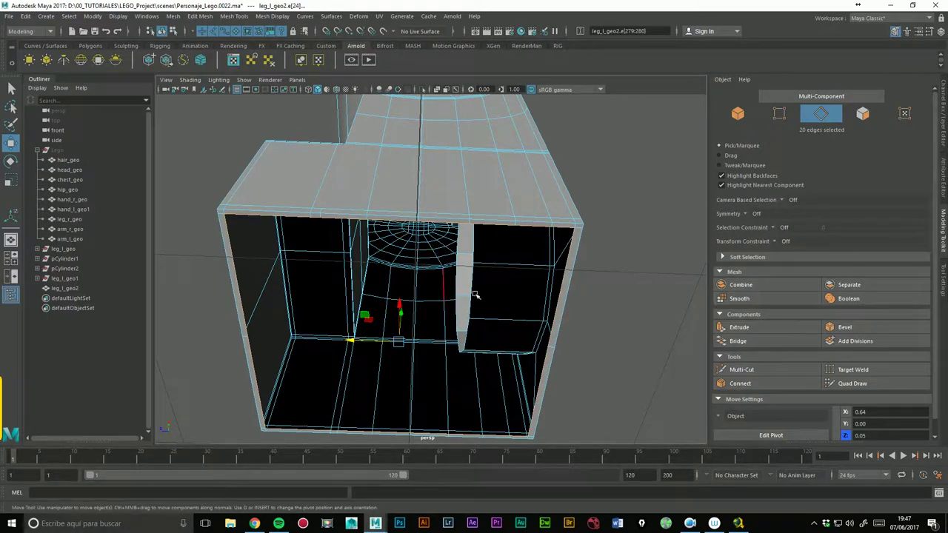
Step: Extrude the 20-edge bottom rim loop, inspect the result from below, then undo it
{"action": "left_click", "coordinate": [738, 327]}
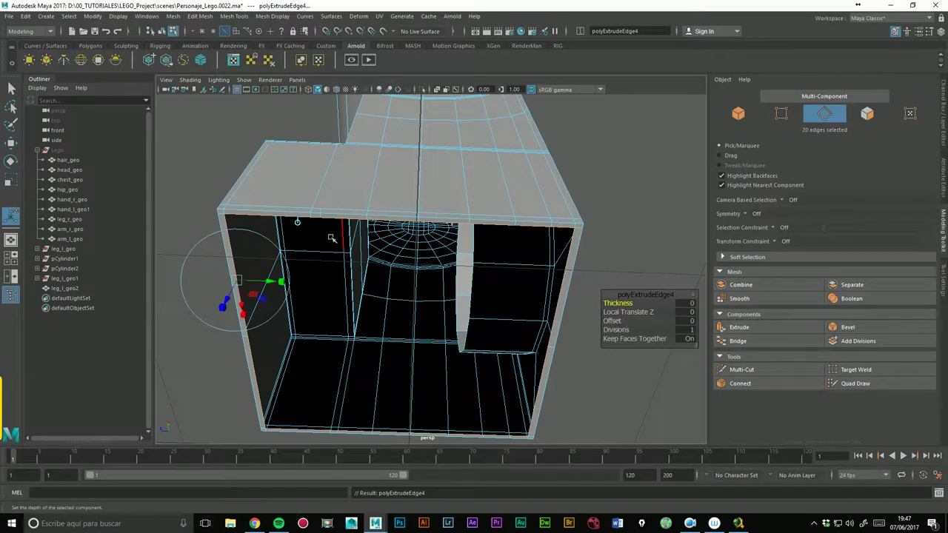
{"action": "left_click", "coordinate": [299, 223]}
{"action": "mouse_move", "coordinate": [399, 340]}
{"action": "left_mouse_down", "text": "alt"}
{"action": "mouse_move", "coordinate": [412, 352]}
{"action": "mouse_move", "coordinate": [414, 296]}
{"action": "mouse_move", "coordinate": [397, 335]}
{"action": "left_mouse_up", "text": "alt"}
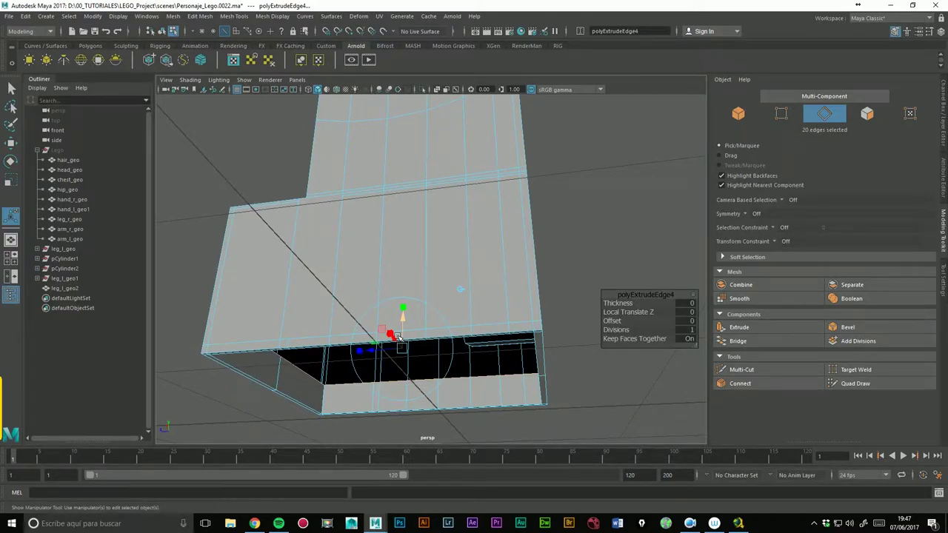
{"action": "mouse_move", "coordinate": [398, 335]}
{"action": "left_mouse_down", "text": "alt"}
{"action": "mouse_move", "coordinate": [521, 304]}
{"action": "mouse_move", "coordinate": [411, 315]}
{"action": "left_mouse_up", "text": "alt"}
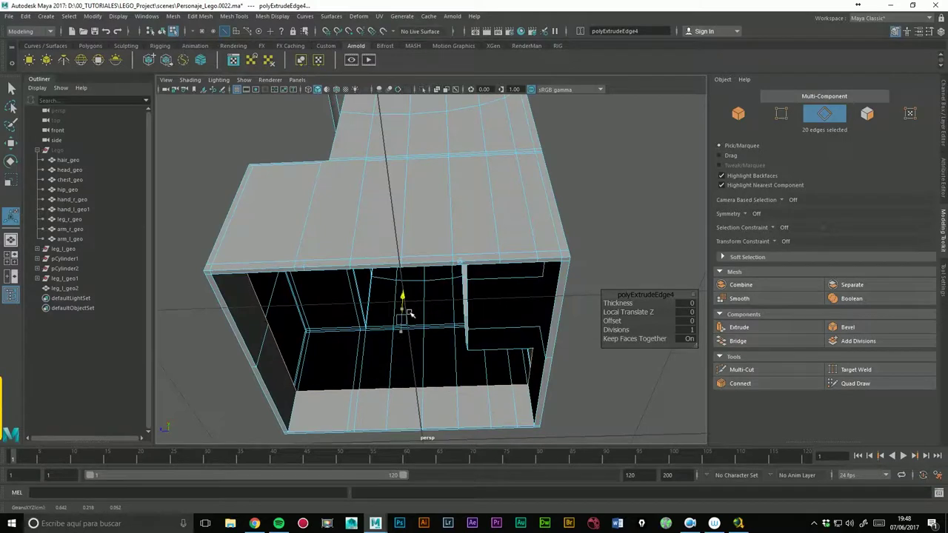
{"action": "mouse_move", "coordinate": [406, 318]}
{"action": "left_mouse_down", "text": "alt"}
{"action": "mouse_move", "coordinate": [529, 347]}
{"action": "mouse_move", "coordinate": [519, 319]}
{"action": "mouse_move", "coordinate": [459, 362]}
{"action": "mouse_move", "coordinate": [585, 318]}
{"action": "left_mouse_up", "text": "alt"}
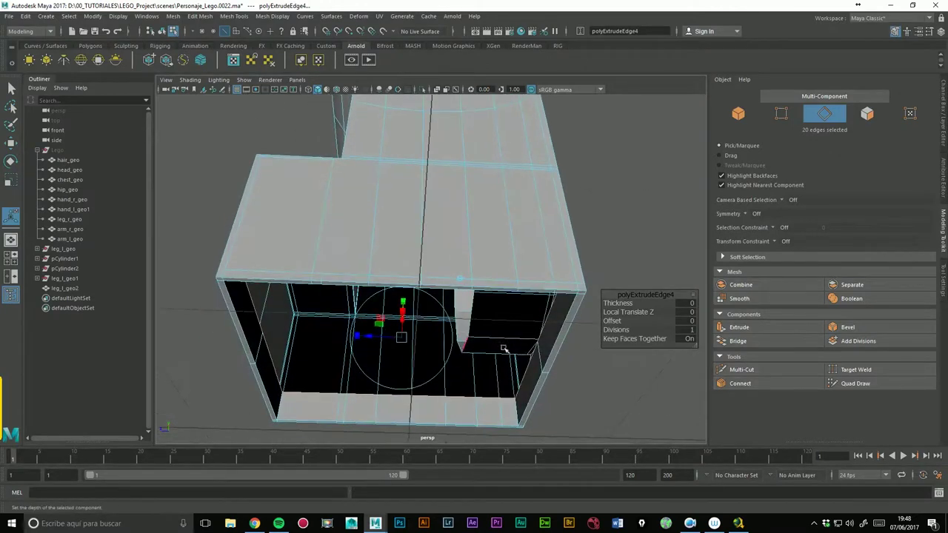
{"action": "key", "text": "ctrl+z"}
Step: Select the bottom border edge loop, extrude it, and undo the depth offset
{"action": "left_click", "coordinate": [617, 296]}
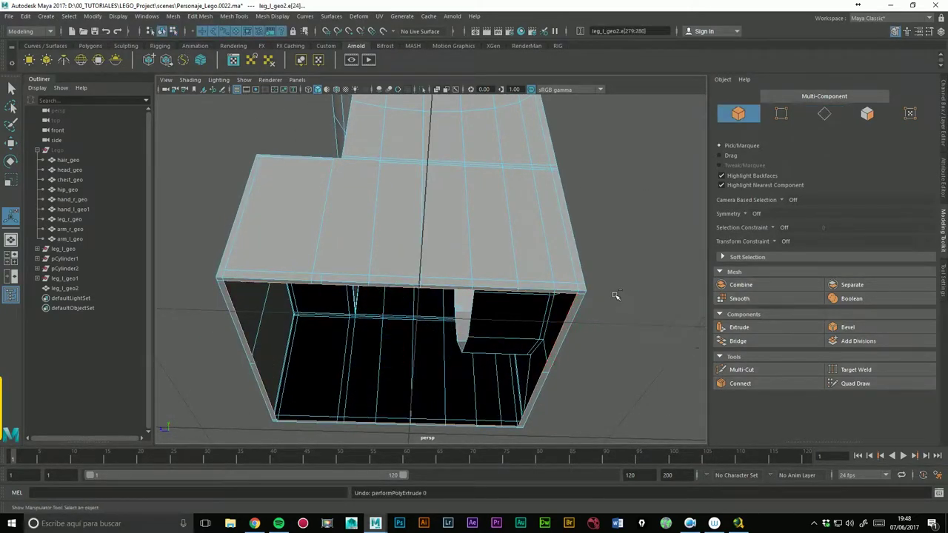
{"action": "double_click", "coordinate": [580, 334]}
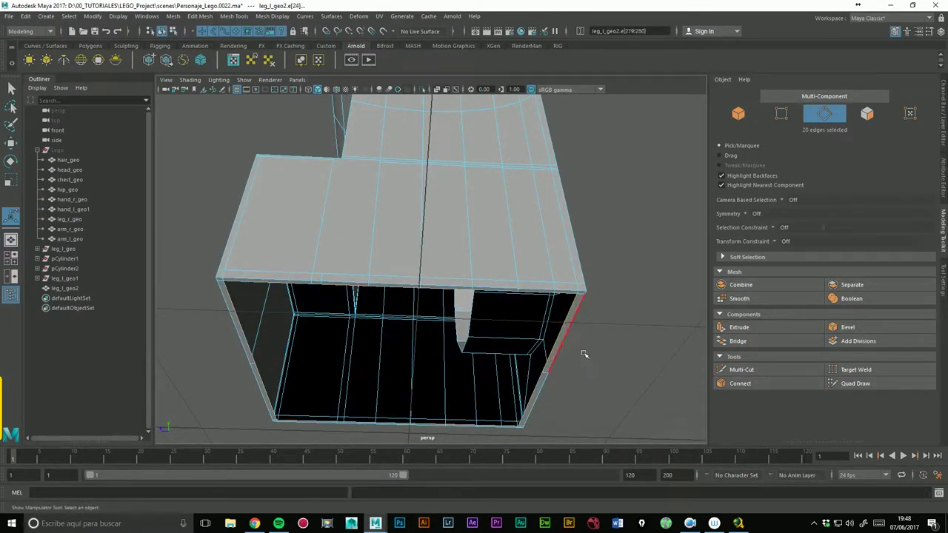
{"action": "left_click_drag", "start_coordinate": [580, 334], "coordinate": [570, 254], "text": "alt"}
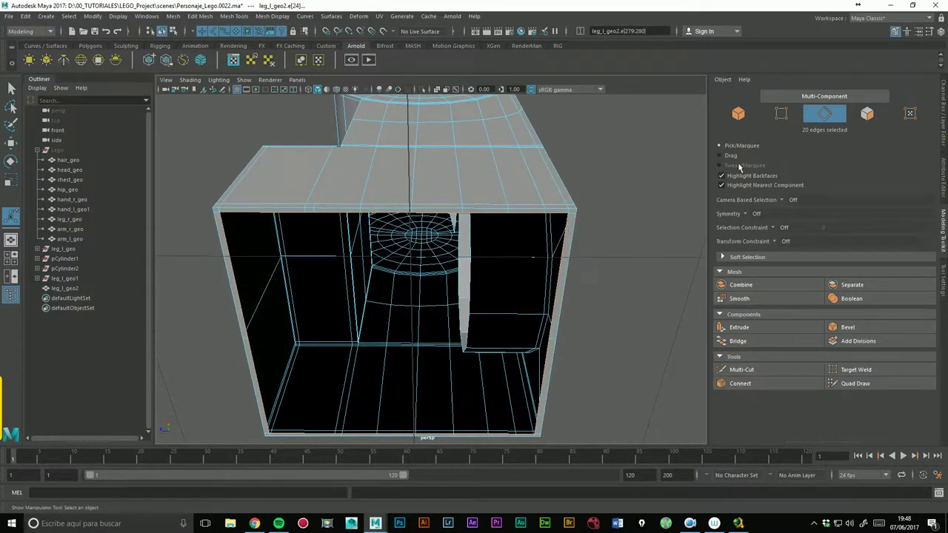
{"action": "left_click", "coordinate": [739, 327]}
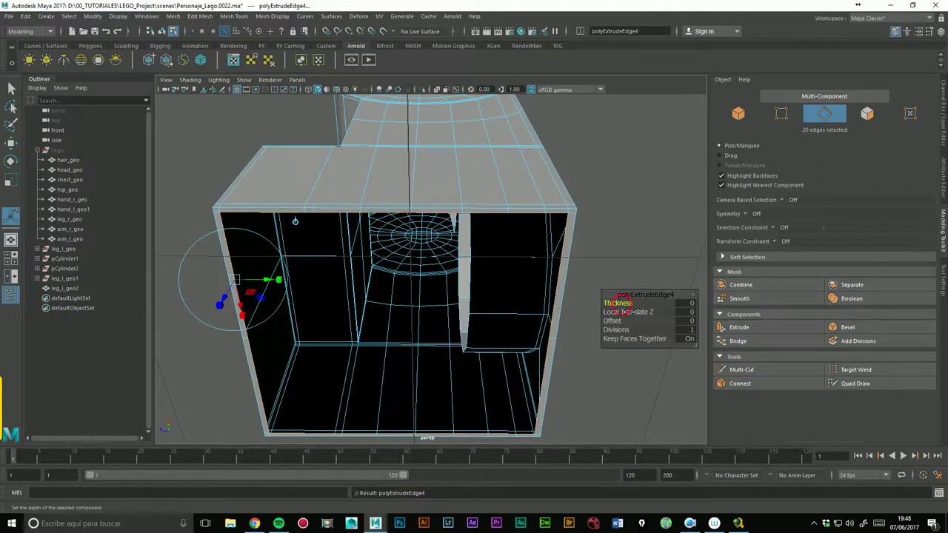
{"action": "left_click", "coordinate": [627, 311]}
{"action": "mouse_move", "coordinate": [628, 312]}
{"action": "left_mouse_down"}
{"action": "mouse_move", "coordinate": [636, 320]}
{"action": "mouse_move", "coordinate": [626, 329]}
{"action": "left_mouse_up"}
{"action": "key", "text": "ctrl+z"}
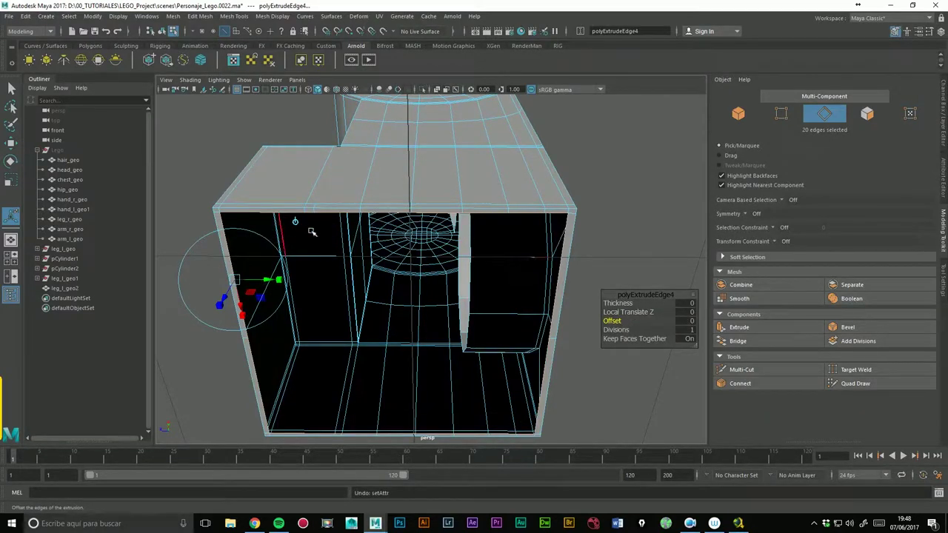
{"action": "key", "text": "ctrl+z"}
Step: Extrude the loop again and push the edges inward to Local Translate Z -0.157, forming an inner rim
{"action": "mouse_move", "coordinate": [413, 317]}
{"action": "left_mouse_down", "text": "alt"}
{"action": "mouse_move", "coordinate": [393, 327]}
{"action": "mouse_move", "coordinate": [430, 342]}
{"action": "mouse_move", "coordinate": [374, 362]}
{"action": "mouse_move", "coordinate": [518, 240]}
{"action": "left_mouse_up", "text": "alt"}
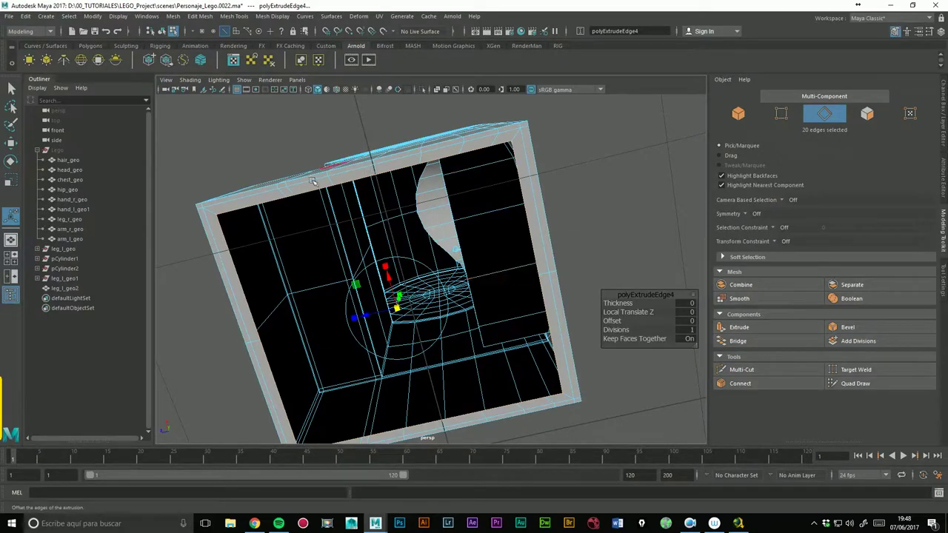
{"action": "left_click", "coordinate": [402, 316]}
{"action": "left_click", "coordinate": [402, 316]}
{"action": "left_click", "coordinate": [402, 316]}
{"action": "mouse_move", "coordinate": [402, 316]}
{"action": "left_mouse_down", "text": "alt"}
{"action": "mouse_move", "coordinate": [412, 272]}
{"action": "mouse_move", "coordinate": [448, 271]}
{"action": "mouse_move", "coordinate": [482, 286]}
{"action": "left_mouse_up", "text": "alt"}
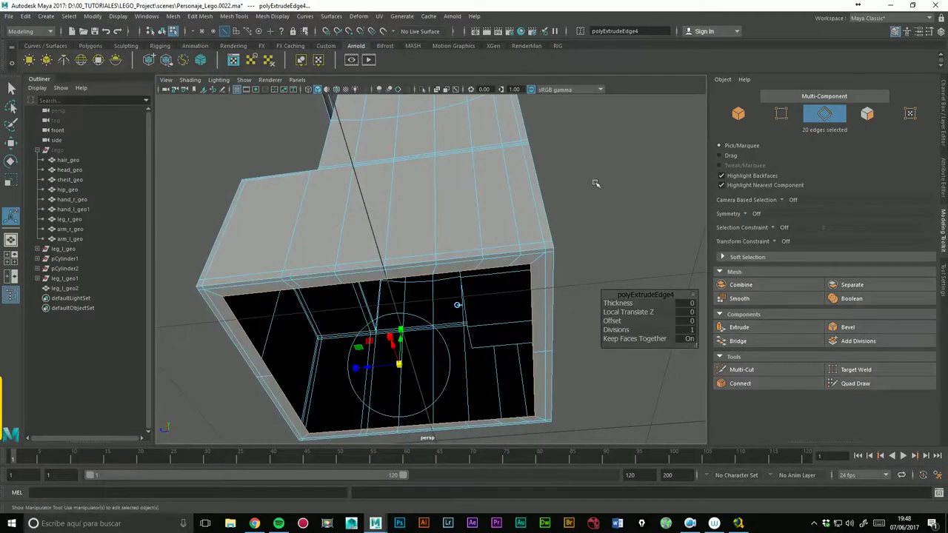
{"action": "left_click", "coordinate": [741, 329]}
{"action": "mouse_move", "coordinate": [248, 372]}
{"action": "left_mouse_down"}
{"action": "mouse_move", "coordinate": [252, 340]}
{"action": "mouse_move", "coordinate": [345, 333]}
{"action": "mouse_move", "coordinate": [529, 348]}
{"action": "mouse_move", "coordinate": [533, 368]}
{"action": "mouse_move", "coordinate": [370, 329]}
{"action": "mouse_move", "coordinate": [395, 323]}
{"action": "left_mouse_up"}
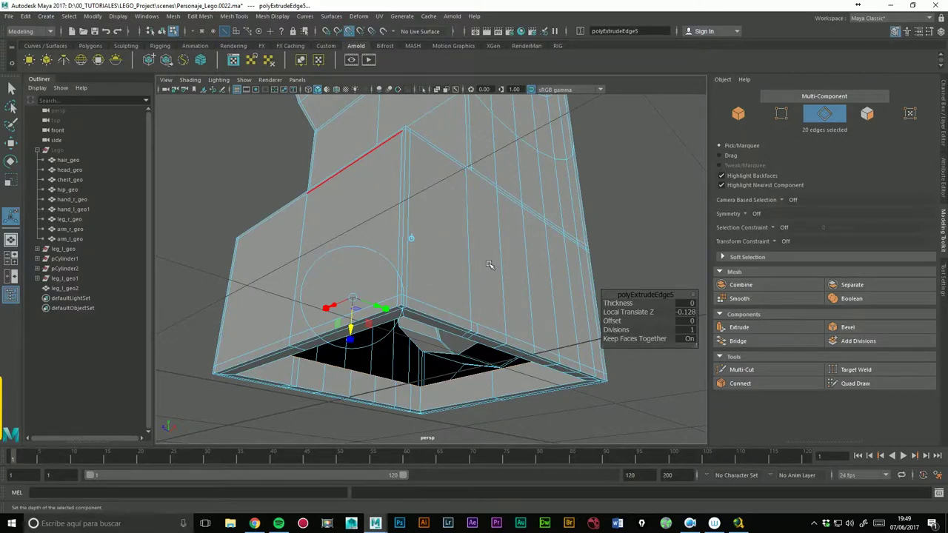
{"action": "left_click_drag", "start_coordinate": [488, 264], "coordinate": [474, 296], "text": "alt"}
{"action": "scroll", "coordinate": [472, 313], "scroll_direction": "up", "scroll_amount": 3}
{"action": "key", "text": "ctrl+z"}
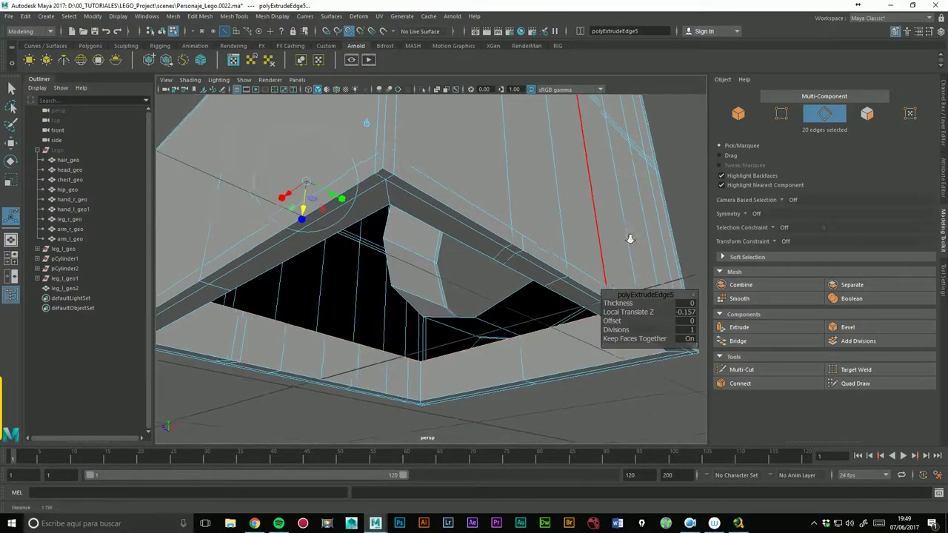
{"action": "left_click_drag", "start_coordinate": [482, 326], "coordinate": [477, 236], "text": "alt"}
Step: Move the 12-edge loop around the curved socket further in along Z
{"action": "double_click", "coordinate": [476, 262]}
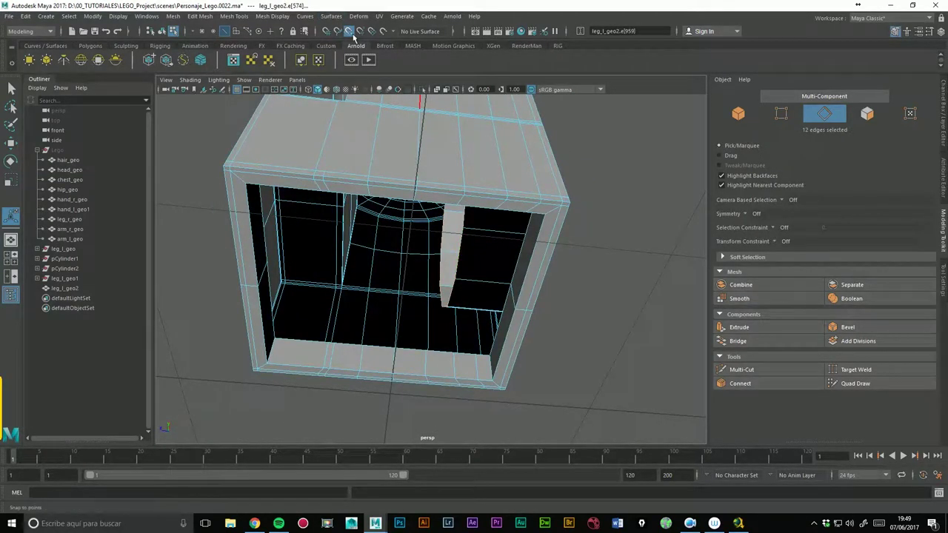
{"action": "left_click", "coordinate": [15, 142]}
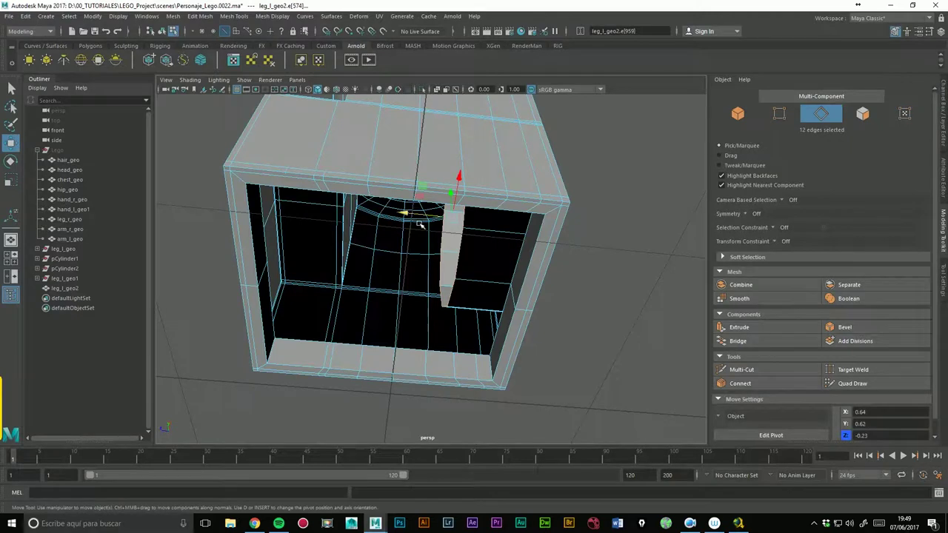
{"action": "left_click_drag", "start_coordinate": [419, 225], "coordinate": [464, 230]}
{"action": "mouse_move", "coordinate": [452, 271]}
{"action": "left_mouse_down", "text": "alt"}
{"action": "mouse_move", "coordinate": [436, 282]}
{"action": "mouse_move", "coordinate": [620, 286]}
{"action": "mouse_move", "coordinate": [620, 254]}
{"action": "mouse_move", "coordinate": [585, 277]}
{"action": "left_mouse_up", "text": "alt"}
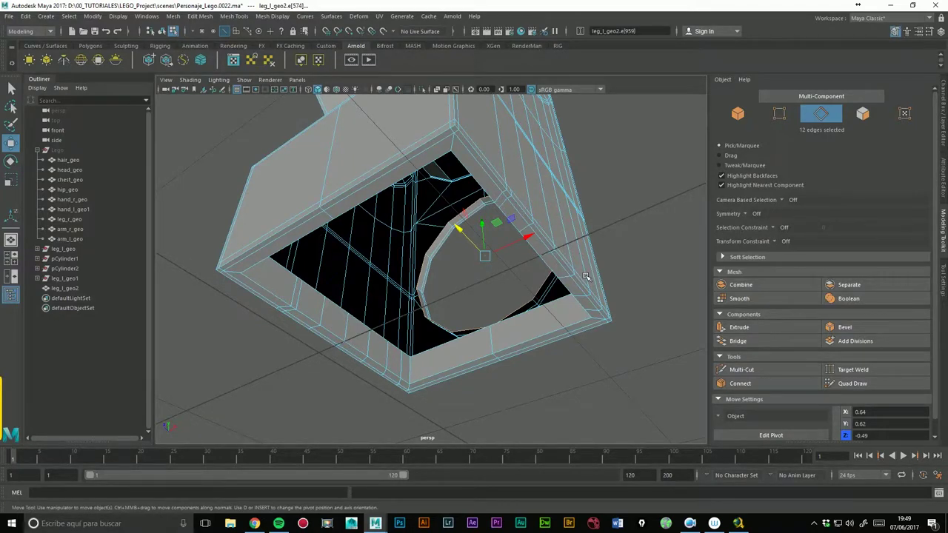
{"action": "mouse_move", "coordinate": [359, 192]}
{"action": "left_mouse_down", "text": "alt"}
{"action": "mouse_move", "coordinate": [343, 311]}
{"action": "mouse_move", "coordinate": [347, 383]}
{"action": "mouse_move", "coordinate": [270, 366]}
{"action": "mouse_move", "coordinate": [498, 211]}
{"action": "mouse_move", "coordinate": [478, 199]}
{"action": "left_mouse_up", "text": "alt"}
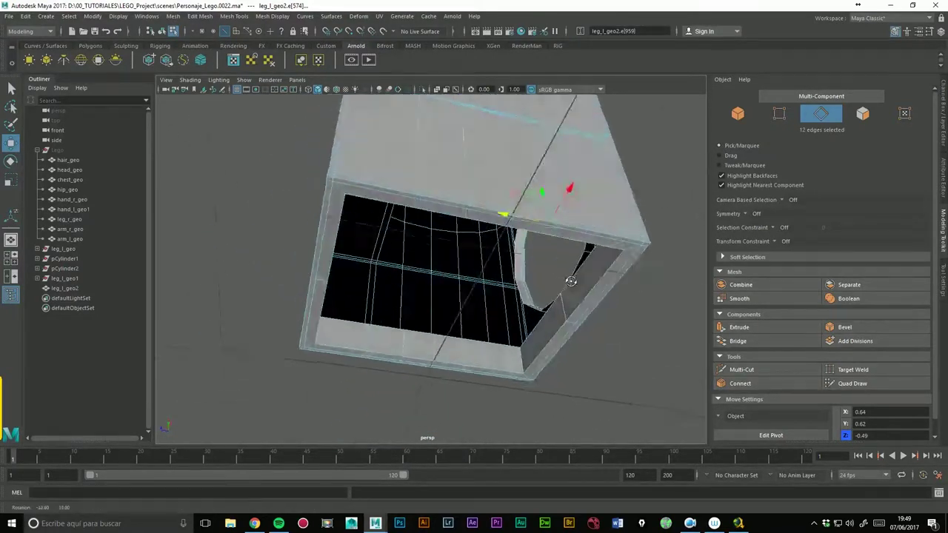
{"action": "mouse_move", "coordinate": [530, 255]}
{"action": "left_mouse_down", "text": "alt"}
{"action": "mouse_move", "coordinate": [580, 257]}
{"action": "mouse_move", "coordinate": [529, 286]}
{"action": "mouse_move", "coordinate": [523, 306]}
{"action": "mouse_move", "coordinate": [449, 302]}
{"action": "left_mouse_up", "text": "alt"}
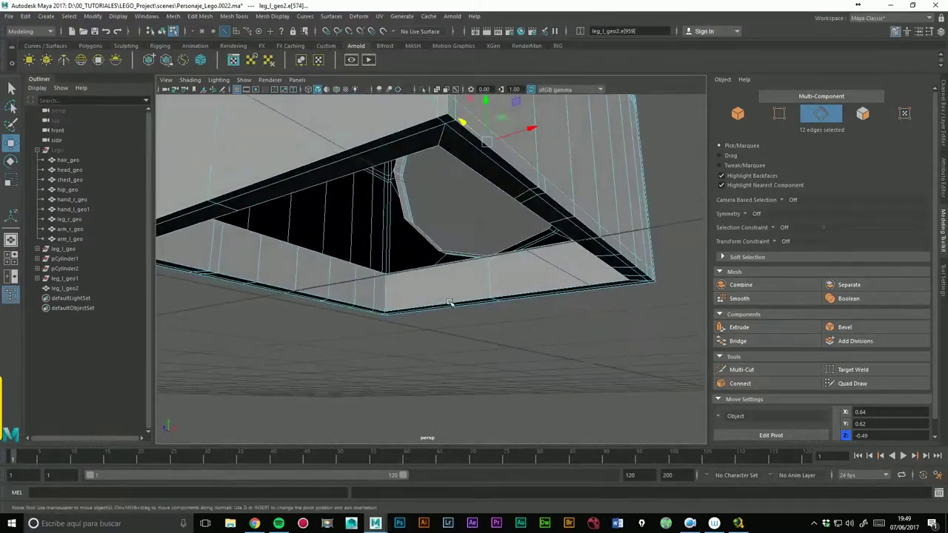
Step: With Multi-Cut, insert a vertical edge loop through the leg's bottom rim
{"action": "left_click", "coordinate": [741, 369]}
{"action": "left_click", "coordinate": [384, 306], "text": "ctrl"}
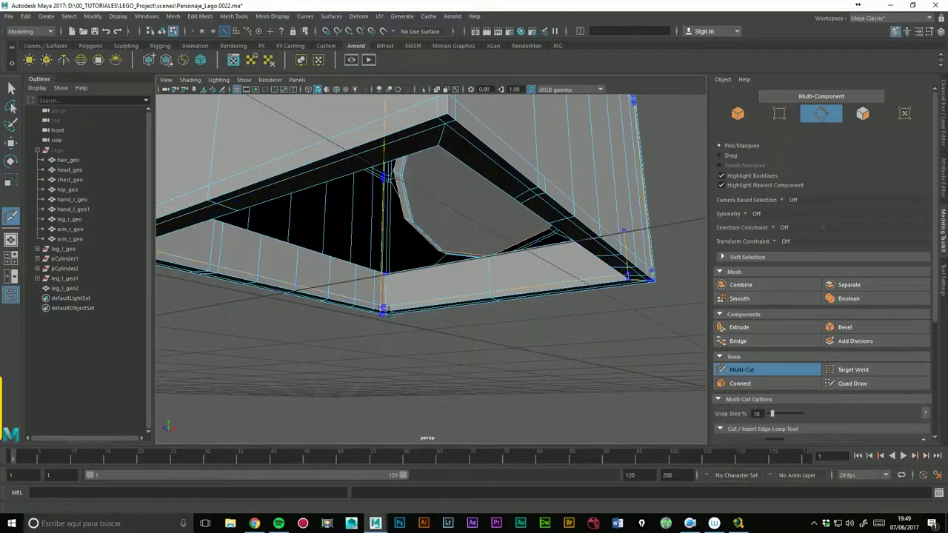
{"action": "right_click_drag", "start_coordinate": [621, 256], "coordinate": [528, 261], "text": "alt"}
{"action": "key", "text": "3"}
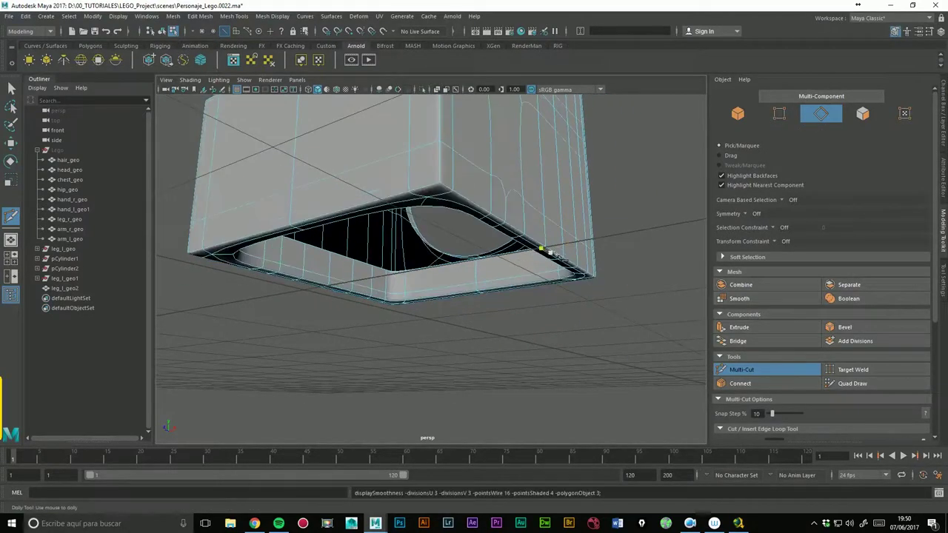
{"action": "mouse_move", "coordinate": [645, 245]}
{"action": "left_mouse_down", "text": "alt"}
{"action": "mouse_move", "coordinate": [413, 267]}
{"action": "mouse_move", "coordinate": [434, 264]}
{"action": "left_mouse_up", "text": "alt"}
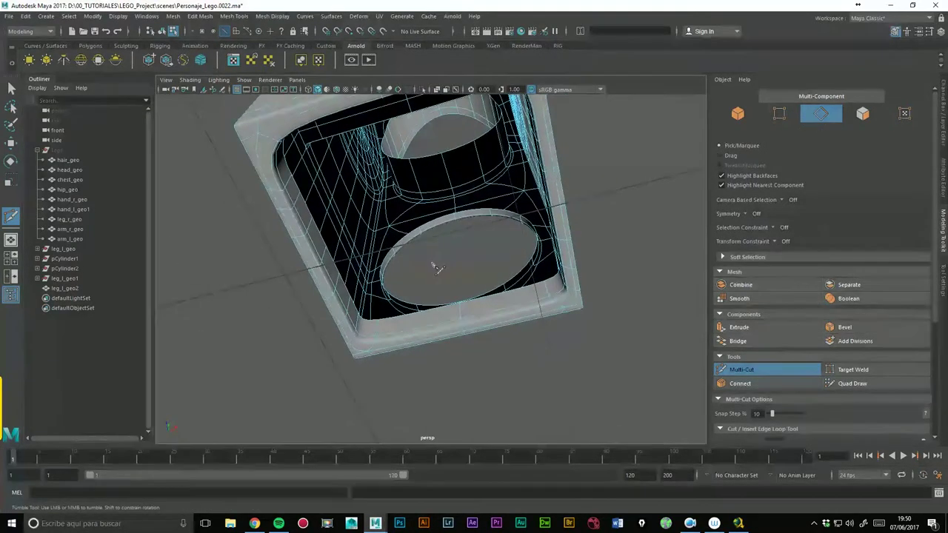
{"action": "key", "text": "1"}
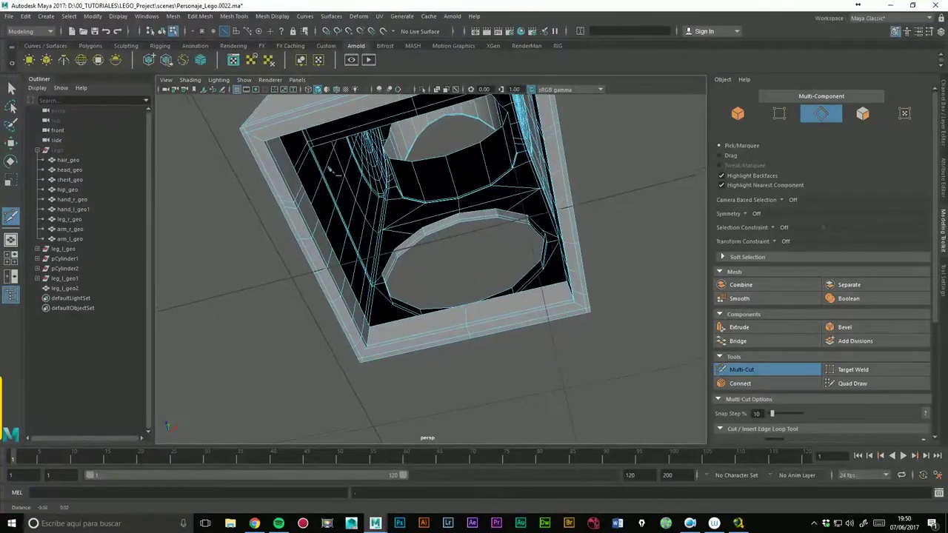
{"action": "left_click_drag", "start_coordinate": [452, 251], "coordinate": [386, 245], "text": "alt"}
Step: Cut new edges across the box's top faces and along its top edge
{"action": "left_click", "coordinate": [353, 243]}
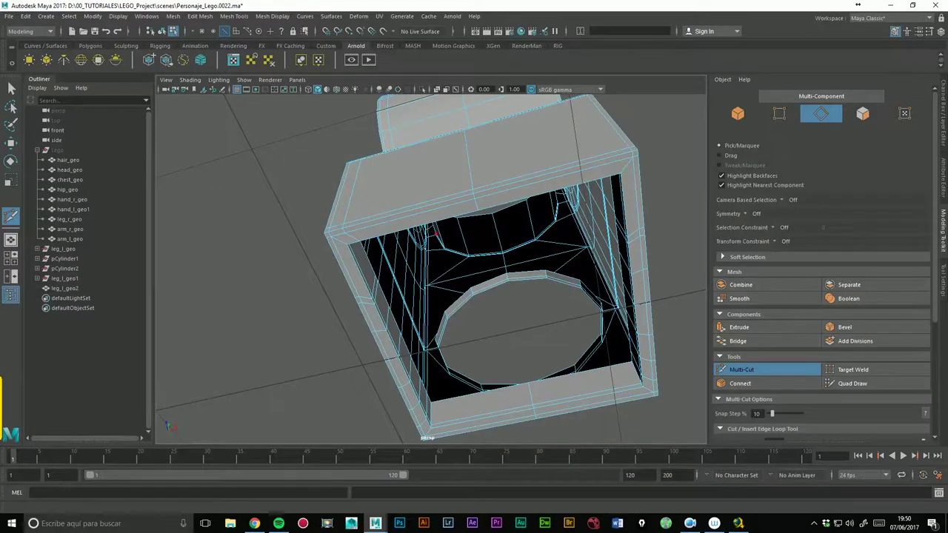
{"action": "key", "text": "Return"}
{"action": "left_click", "coordinate": [337, 238]}
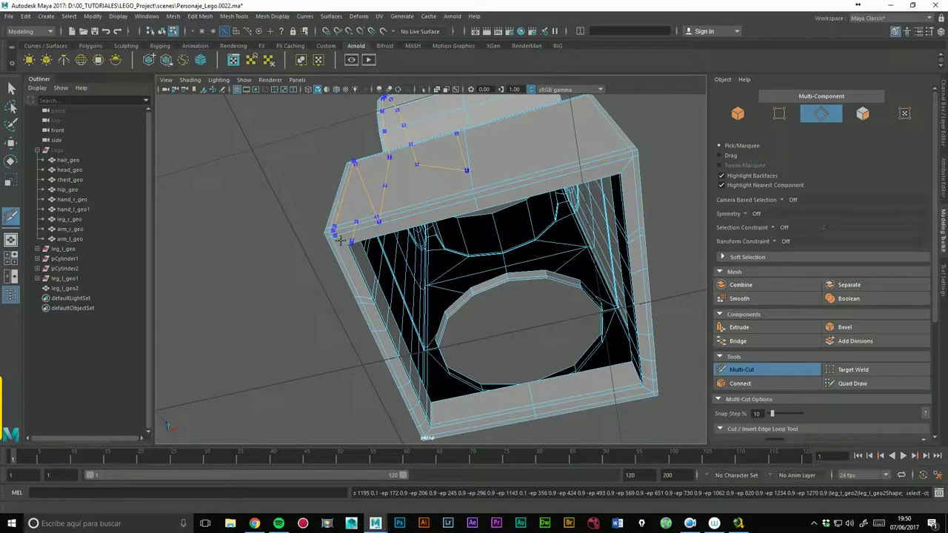
{"action": "key", "text": "ctrl+z"}
{"action": "left_click", "coordinate": [350, 246]}
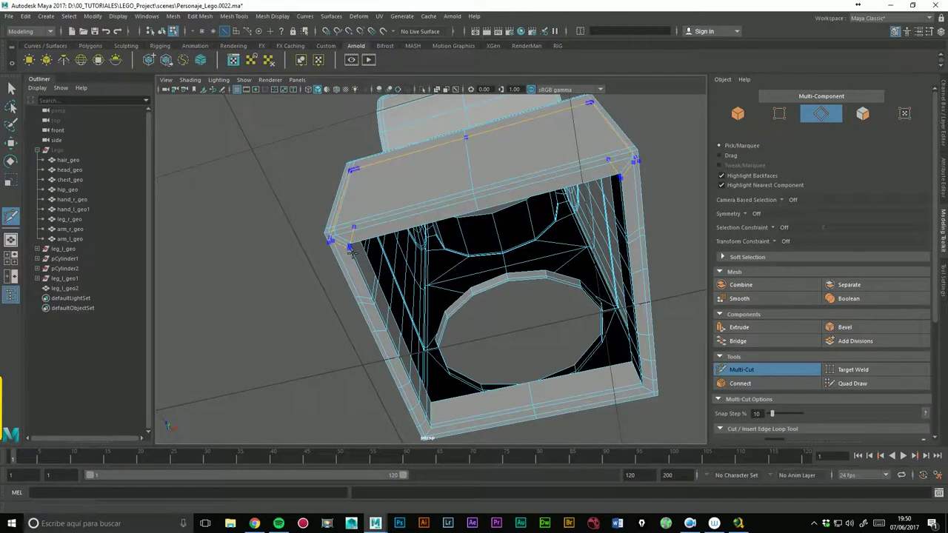
{"action": "key", "text": "Escape"}
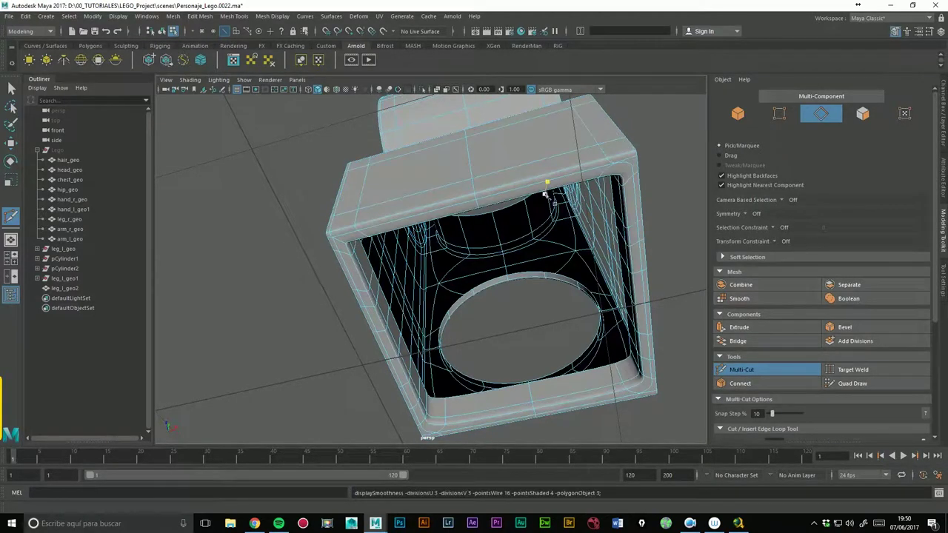
{"action": "key", "text": "1"}
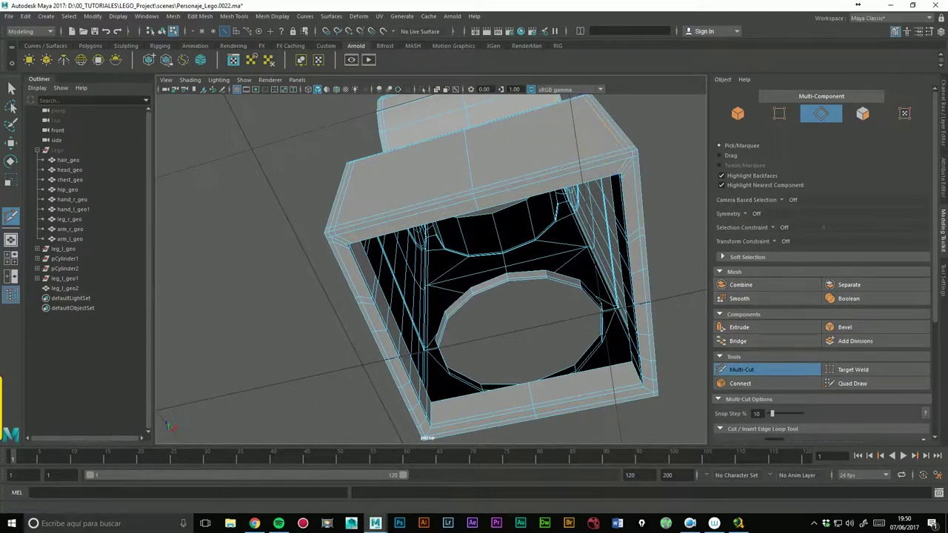
Step: Orbit into the opening and check the smoothed mesh from a side view
{"action": "left_click_drag", "start_coordinate": [631, 163], "coordinate": [567, 220], "text": "alt"}
{"action": "scroll", "coordinate": [568, 220], "scroll_direction": "up", "scroll_amount": 3}
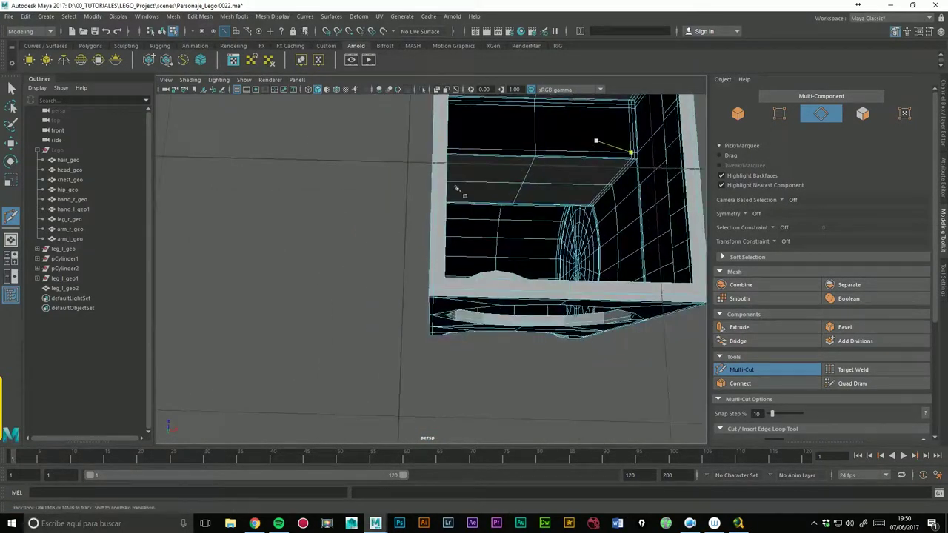
{"action": "scroll", "coordinate": [547, 220], "scroll_direction": "up", "scroll_amount": 2}
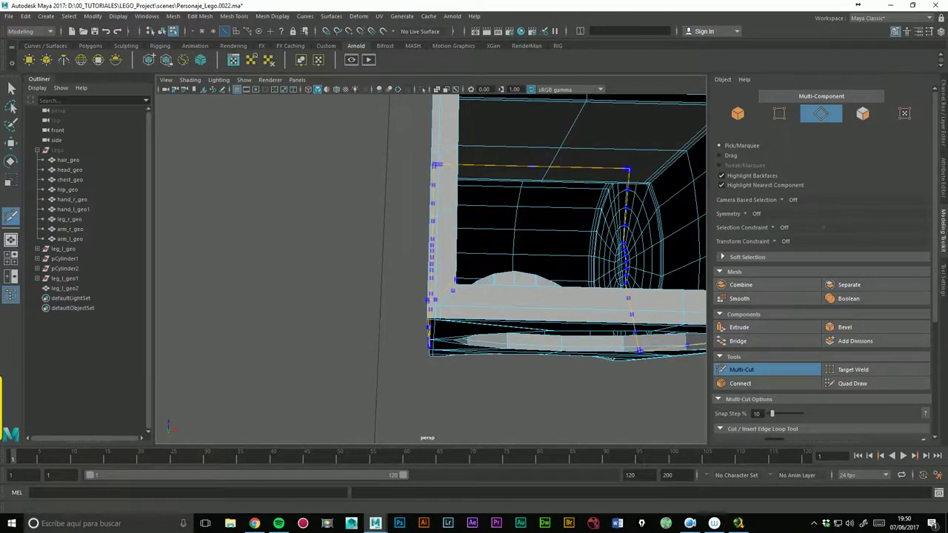
{"action": "middle_click_drag", "start_coordinate": [436, 164], "coordinate": [253, 222], "text": "alt"}
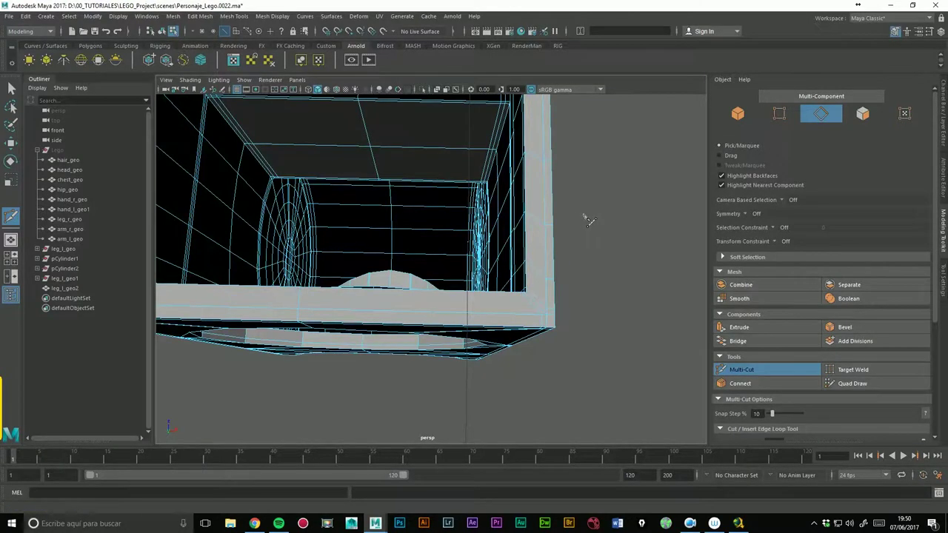
{"action": "key", "text": "3"}
{"action": "mouse_move", "coordinate": [618, 205]}
{"action": "left_mouse_down", "text": "alt"}
{"action": "mouse_move", "coordinate": [339, 180]}
{"action": "mouse_move", "coordinate": [415, 290]}
{"action": "mouse_move", "coordinate": [575, 282]}
{"action": "left_mouse_up", "text": "alt"}
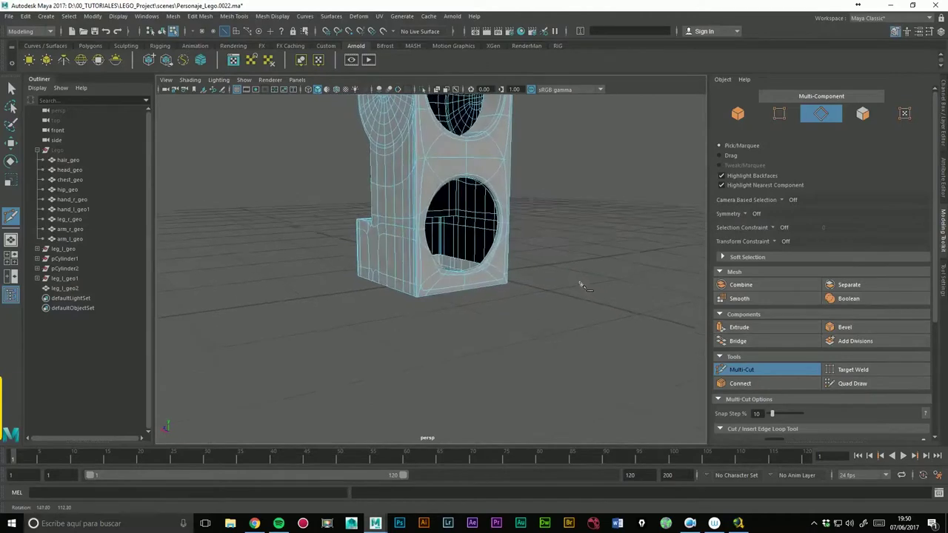
{"action": "left_click", "coordinate": [11, 143]}
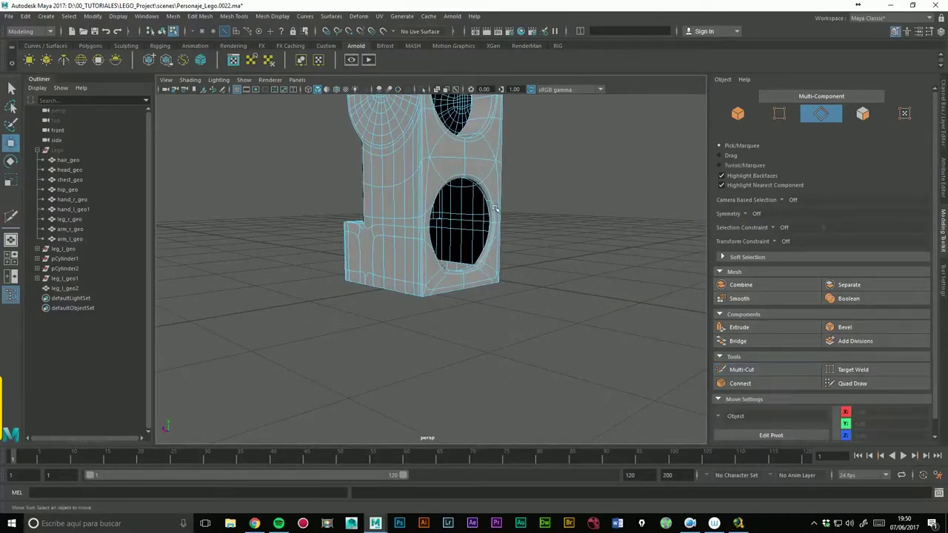
{"action": "scroll", "coordinate": [626, 214], "scroll_direction": "up", "scroll_amount": 3}
{"action": "mouse_move", "coordinate": [627, 214]}
{"action": "left_mouse_down", "text": "alt"}
{"action": "mouse_move", "coordinate": [482, 279]}
{"action": "mouse_move", "coordinate": [537, 264]}
{"action": "mouse_move", "coordinate": [565, 239]}
{"action": "left_mouse_up", "text": "alt"}
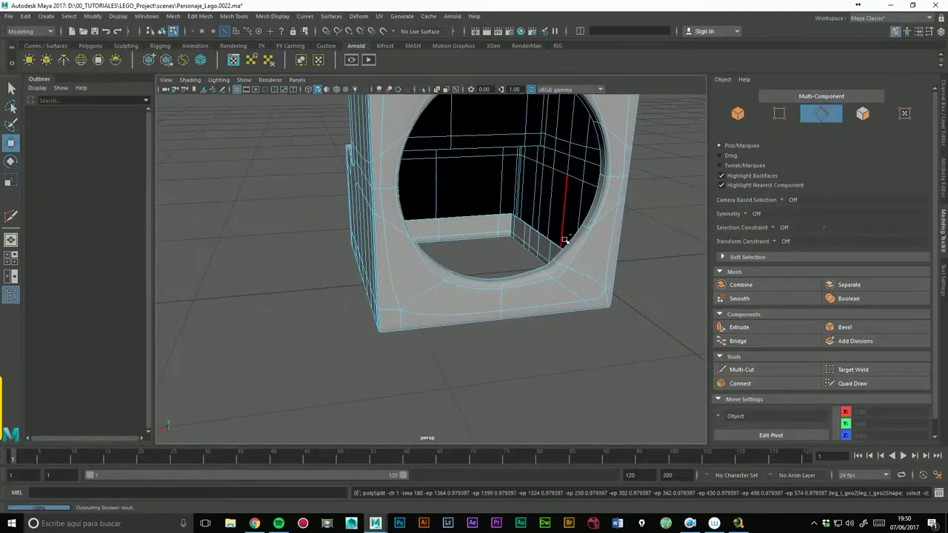
{"action": "right_click_drag", "start_coordinate": [651, 225], "coordinate": [483, 220], "text": "alt"}
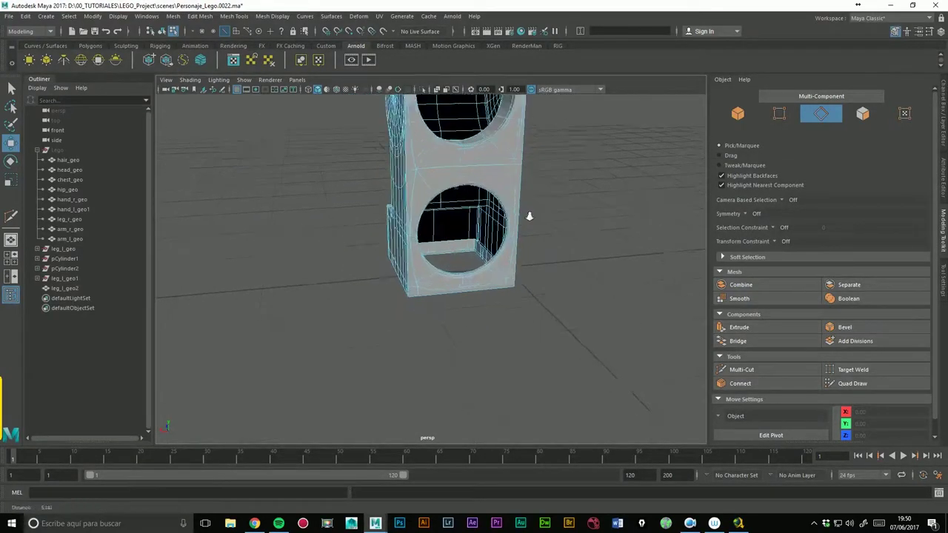
{"action": "mouse_move", "coordinate": [483, 221]}
{"action": "left_mouse_down", "text": "alt"}
{"action": "mouse_move", "coordinate": [528, 195]}
{"action": "mouse_move", "coordinate": [533, 206]}
{"action": "mouse_move", "coordinate": [565, 201]}
{"action": "left_mouse_up", "text": "alt"}
{"action": "right_click_drag", "start_coordinate": [565, 201], "coordinate": [612, 197], "text": "alt"}
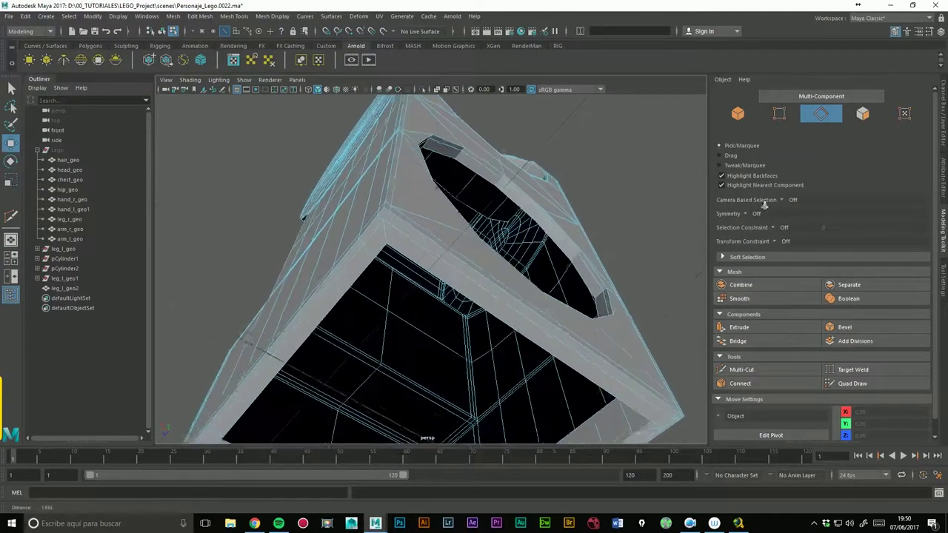
{"action": "mouse_move", "coordinate": [612, 198]}
{"action": "left_mouse_down", "text": "alt"}
{"action": "mouse_move", "coordinate": [408, 246]}
{"action": "mouse_move", "coordinate": [421, 271]}
{"action": "mouse_move", "coordinate": [609, 186]}
{"action": "mouse_move", "coordinate": [490, 230]}
{"action": "mouse_move", "coordinate": [499, 227]}
{"action": "mouse_move", "coordinate": [433, 233]}
{"action": "mouse_move", "coordinate": [576, 257]}
{"action": "mouse_move", "coordinate": [414, 222]}
{"action": "left_mouse_up", "text": "alt"}
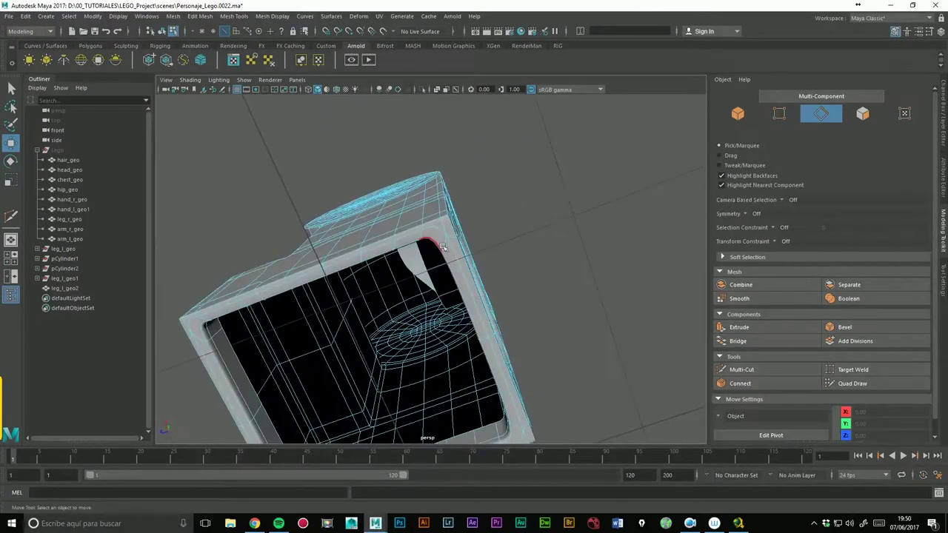
{"action": "left_click_drag", "start_coordinate": [546, 228], "coordinate": [561, 116], "text": "alt"}
{"action": "left_click_drag", "start_coordinate": [559, 168], "coordinate": [581, 177], "text": "alt"}
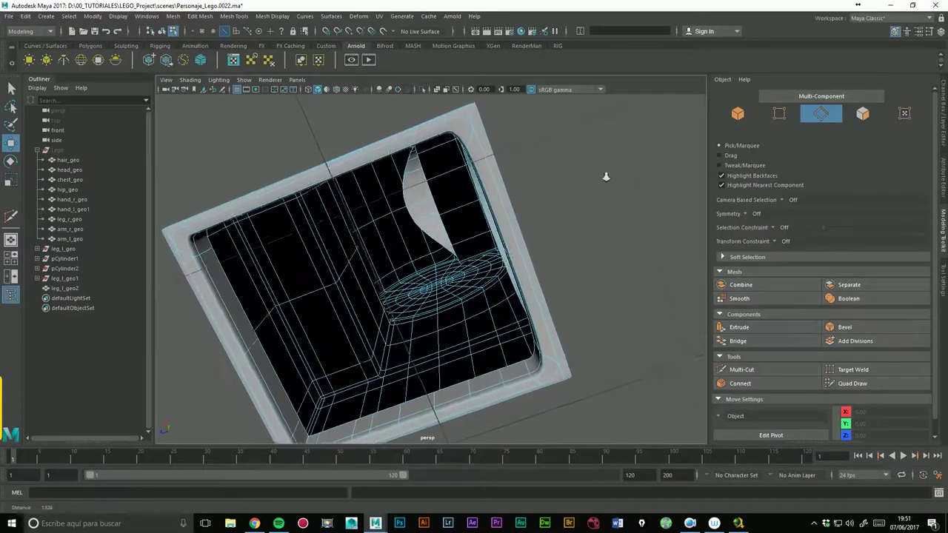
{"action": "right_click_drag", "start_coordinate": [581, 178], "coordinate": [547, 164], "text": "alt"}
{"action": "mouse_move", "coordinate": [547, 164]}
{"action": "left_mouse_down", "text": "alt"}
{"action": "mouse_move", "coordinate": [452, 245]}
{"action": "mouse_move", "coordinate": [439, 272]}
{"action": "mouse_move", "coordinate": [511, 178]}
{"action": "left_mouse_up", "text": "alt"}
{"action": "right_click_drag", "start_coordinate": [511, 178], "coordinate": [486, 277], "text": "alt"}
{"action": "mouse_move", "coordinate": [486, 277]}
{"action": "left_mouse_down", "text": "alt"}
{"action": "mouse_move", "coordinate": [492, 206]}
{"action": "mouse_move", "coordinate": [457, 256]}
{"action": "left_mouse_up", "text": "alt"}
{"action": "mouse_move", "coordinate": [457, 256]}
{"action": "right_mouse_down", "text": "alt"}
{"action": "mouse_move", "coordinate": [546, 239]}
{"action": "mouse_move", "coordinate": [501, 216]}
{"action": "right_mouse_up", "text": "alt"}
{"action": "mouse_move", "coordinate": [500, 215]}
{"action": "left_mouse_down", "text": "alt"}
{"action": "mouse_move", "coordinate": [482, 239]}
{"action": "mouse_move", "coordinate": [429, 269]}
{"action": "mouse_move", "coordinate": [275, 303]}
{"action": "mouse_move", "coordinate": [501, 240]}
{"action": "left_mouse_up", "text": "alt"}
Step: Switch to edge mode and select the edge strip along the lower opening
{"action": "right_click", "coordinate": [492, 232]}
{"action": "right_click_drag", "start_coordinate": [490, 231], "coordinate": [511, 211]}
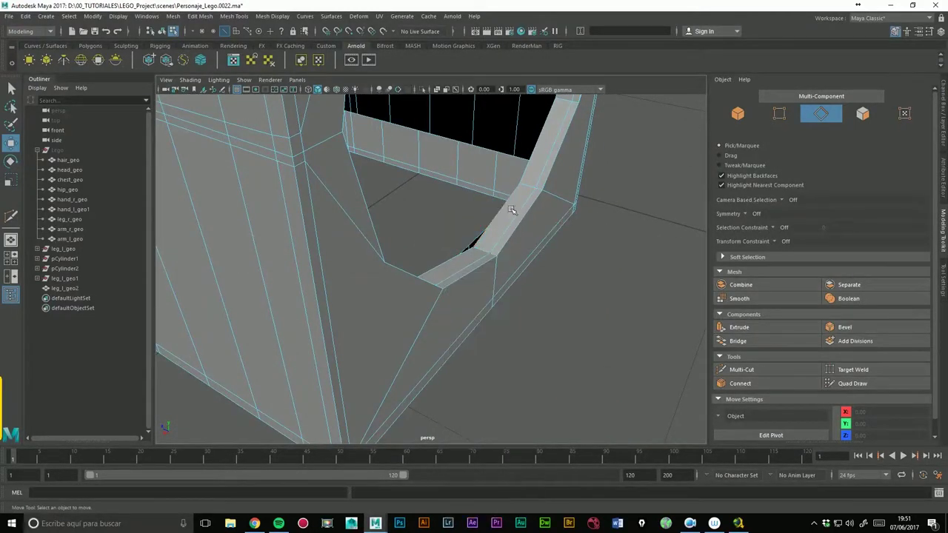
{"action": "left_click", "coordinate": [538, 179]}
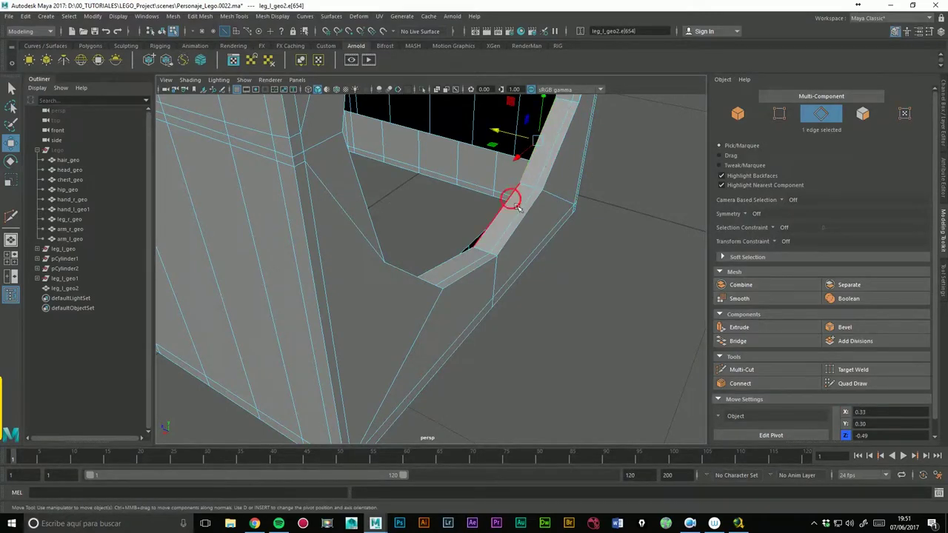
{"action": "left_click_drag", "start_coordinate": [592, 180], "coordinate": [518, 148], "text": "alt"}
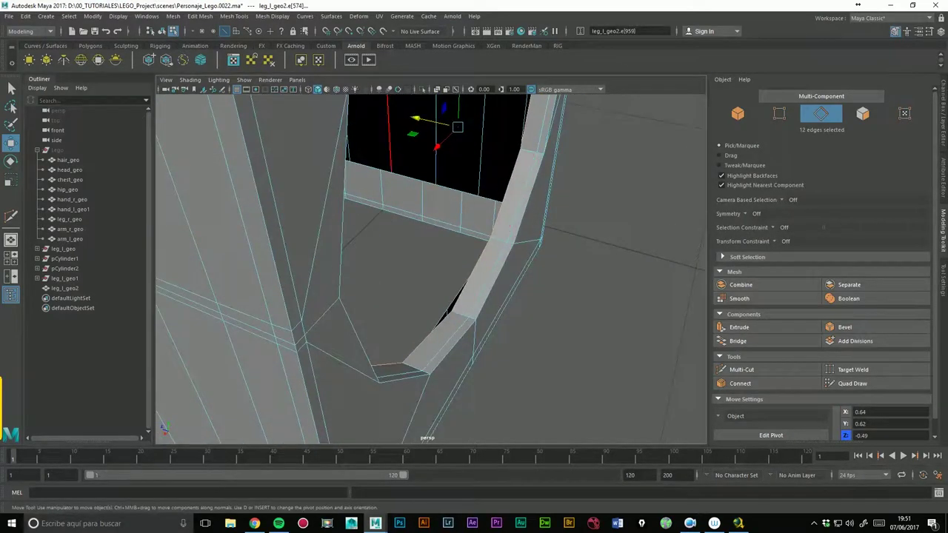
Step: Snap the strip edges down onto the surrounding rim vertices and nudge them into place
{"action": "left_click", "coordinate": [356, 35]}
{"action": "mouse_move", "coordinate": [433, 129]}
{"action": "left_mouse_down"}
{"action": "mouse_move", "coordinate": [450, 316]}
{"action": "mouse_move", "coordinate": [479, 241]}
{"action": "left_mouse_up"}
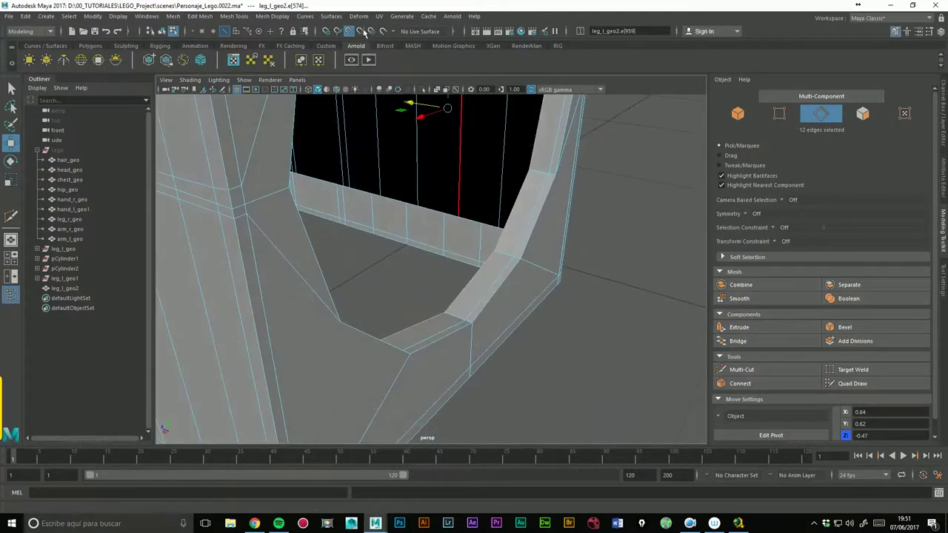
{"action": "key", "text": "v"}
{"action": "left_click_drag", "start_coordinate": [417, 110], "coordinate": [422, 114]}
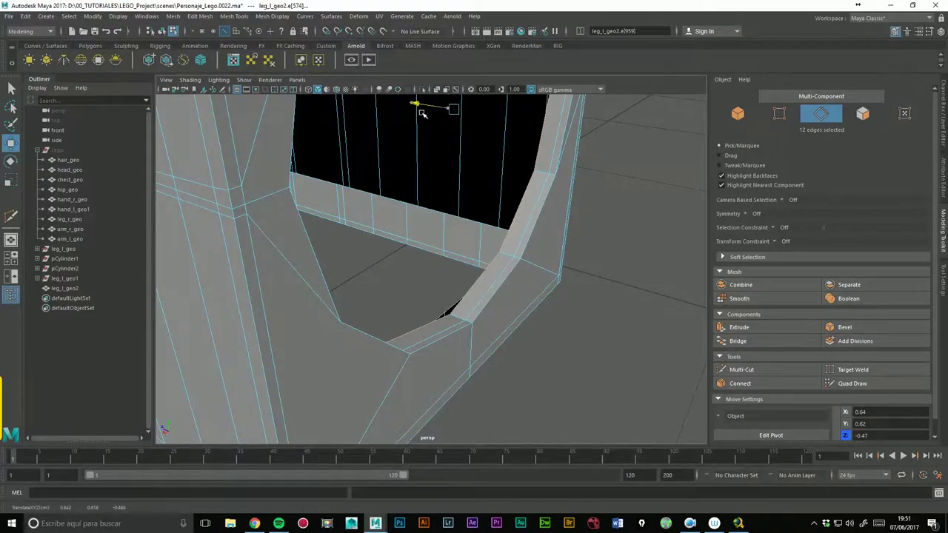
{"action": "left_click", "coordinate": [852, 369]}
{"action": "left_click_drag", "start_coordinate": [444, 296], "coordinate": [459, 316], "text": "alt"}
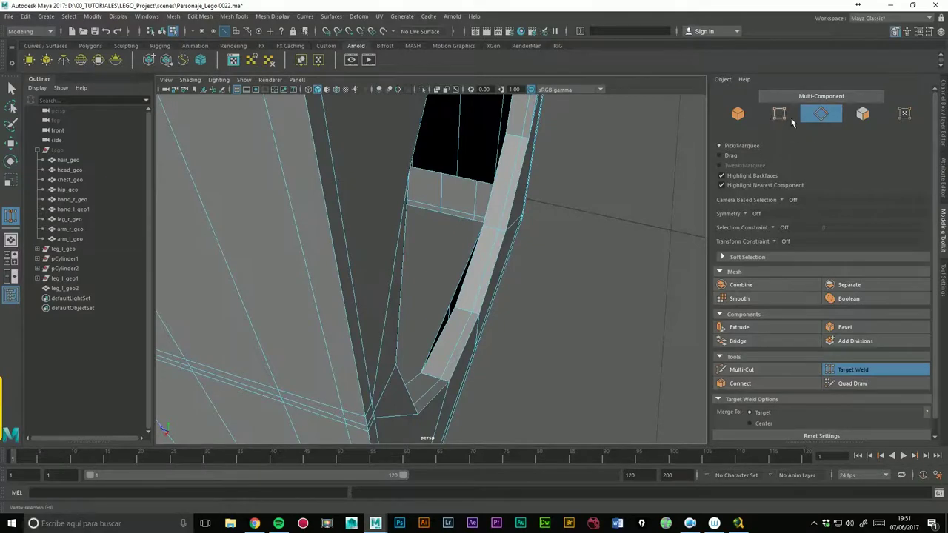
Step: Try welding the stray vertex onto its neighbour, then undo that weld
{"action": "left_click_drag", "start_coordinate": [456, 313], "coordinate": [454, 312]}
{"action": "mouse_move", "coordinate": [522, 220]}
{"action": "left_mouse_down", "text": "alt"}
{"action": "mouse_move", "coordinate": [540, 313]}
{"action": "mouse_move", "coordinate": [379, 294]}
{"action": "mouse_move", "coordinate": [244, 296]}
{"action": "left_mouse_up", "text": "alt"}
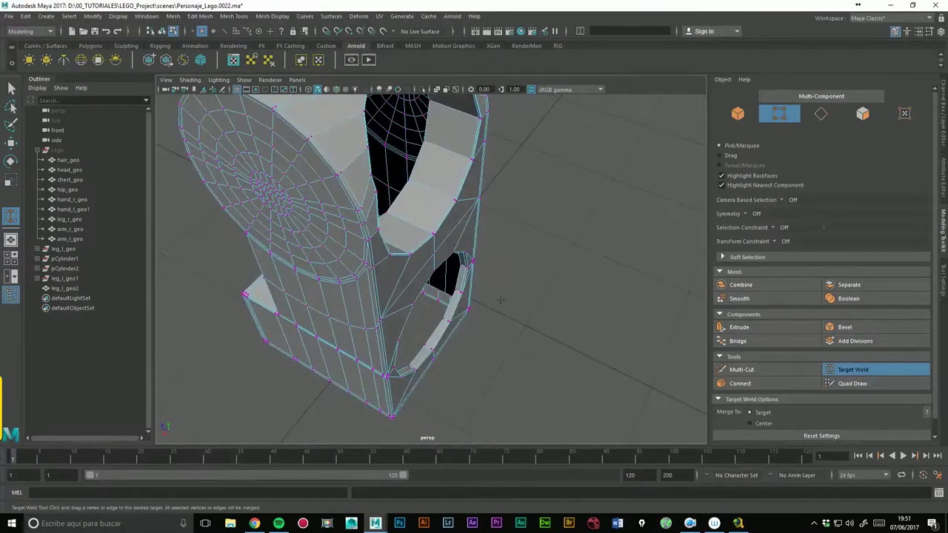
{"action": "key", "text": "ctrl+z"}
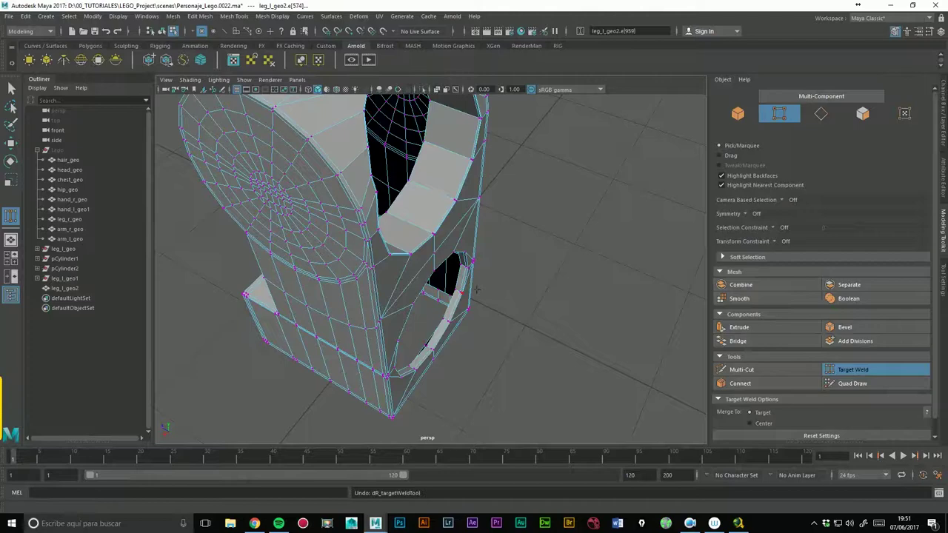
{"action": "mouse_move", "coordinate": [474, 290]}
{"action": "left_mouse_down", "text": "alt"}
{"action": "mouse_move", "coordinate": [620, 312]}
{"action": "mouse_move", "coordinate": [447, 264]}
{"action": "left_mouse_up", "text": "alt"}
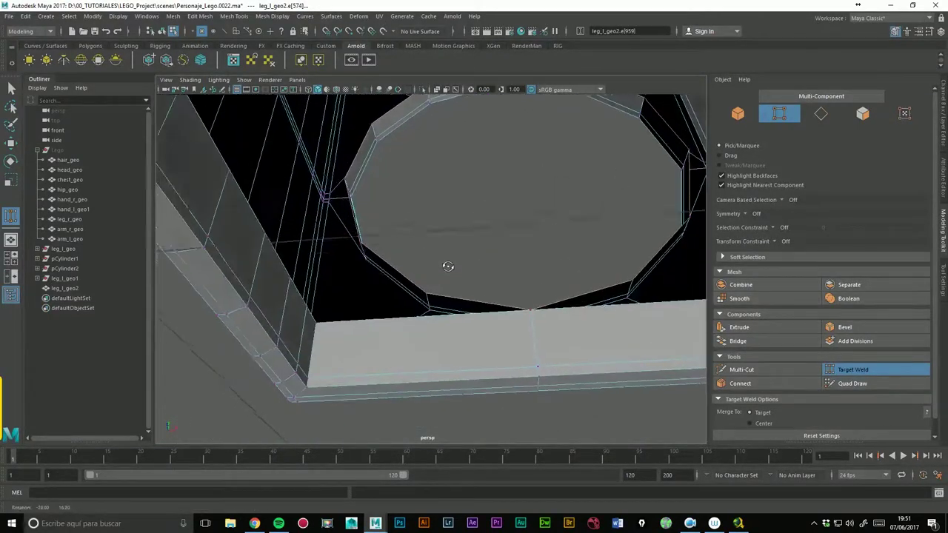
Step: Lower the octagonal hole's bottom vertex and target-weld it onto the bar edge below
{"action": "key", "text": "w"}
{"action": "left_click", "coordinate": [536, 339]}
{"action": "left_click_drag", "start_coordinate": [526, 282], "coordinate": [529, 291]}
{"action": "left_click_drag", "start_coordinate": [621, 314], "coordinate": [578, 296], "text": "alt"}
{"action": "left_click", "coordinate": [852, 369]}
{"action": "mouse_move", "coordinate": [476, 312]}
{"action": "left_mouse_down"}
{"action": "mouse_move", "coordinate": [540, 296]}
{"action": "mouse_move", "coordinate": [366, 218]}
{"action": "left_mouse_up"}
{"action": "mouse_move", "coordinate": [463, 280]}
{"action": "left_mouse_down", "text": "alt"}
{"action": "mouse_move", "coordinate": [431, 225]}
{"action": "mouse_move", "coordinate": [449, 282]}
{"action": "mouse_move", "coordinate": [556, 273]}
{"action": "mouse_move", "coordinate": [557, 216]}
{"action": "left_mouse_up", "text": "alt"}
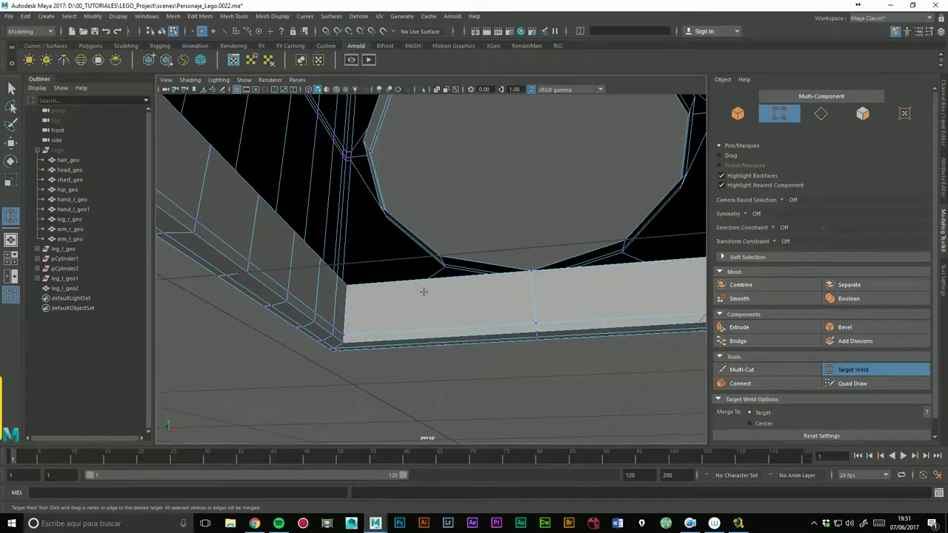
{"action": "left_click_drag", "start_coordinate": [414, 297], "coordinate": [430, 294], "text": "alt"}
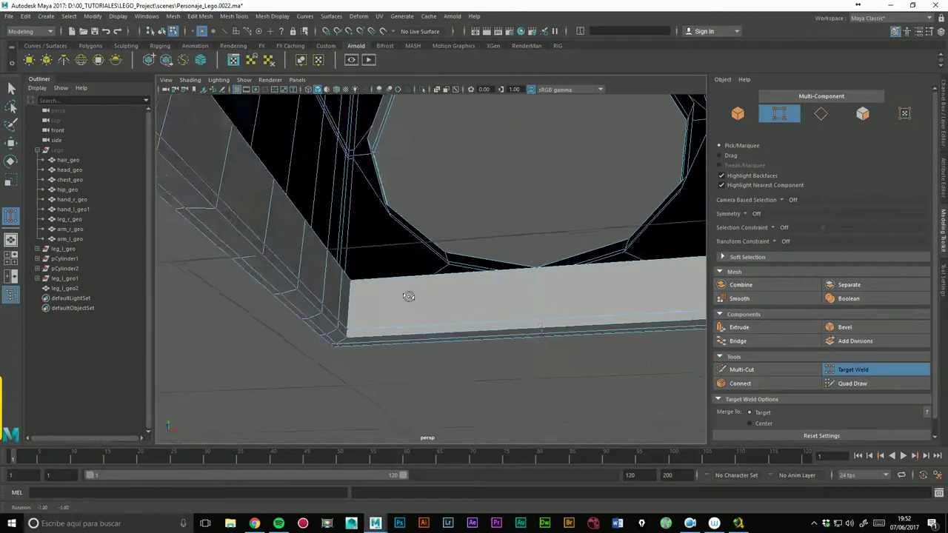
{"action": "left_click", "coordinate": [742, 370]}
Step: Cut a vertical edge across the bar from its bottom edge up to the hole's rim
{"action": "left_click", "coordinate": [415, 327]}
{"action": "left_click", "coordinate": [416, 279]}
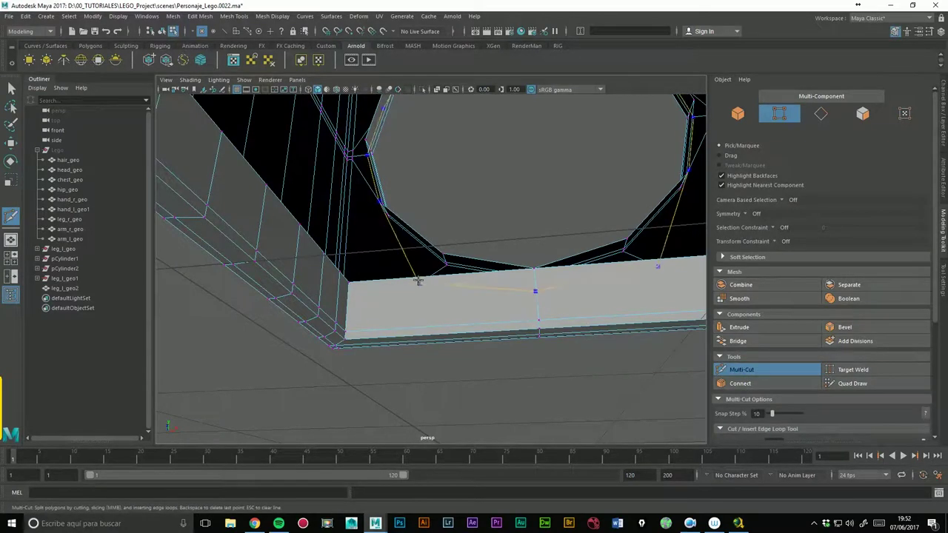
{"action": "mouse_move", "coordinate": [445, 300]}
{"action": "left_mouse_down", "text": "alt"}
{"action": "mouse_move", "coordinate": [306, 315]}
{"action": "mouse_move", "coordinate": [382, 280]}
{"action": "left_mouse_up", "text": "alt"}
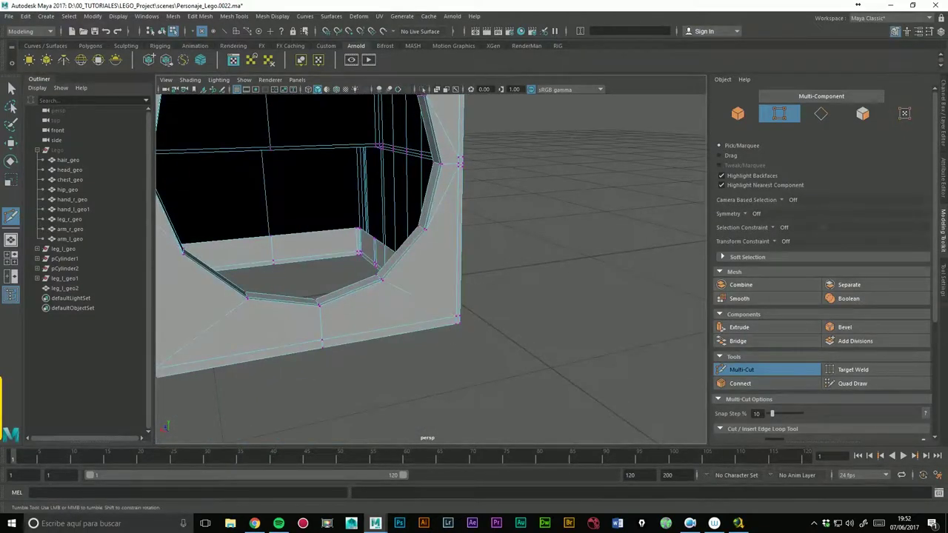
{"action": "left_click_drag", "start_coordinate": [482, 342], "coordinate": [508, 239], "text": "alt"}
{"action": "right_click_drag", "start_coordinate": [508, 239], "coordinate": [567, 229], "text": "alt"}
{"action": "mouse_move", "coordinate": [567, 230]}
{"action": "middle_mouse_down", "text": "alt"}
{"action": "mouse_move", "coordinate": [493, 271]}
{"action": "mouse_move", "coordinate": [496, 285]}
{"action": "middle_mouse_up", "text": "alt"}
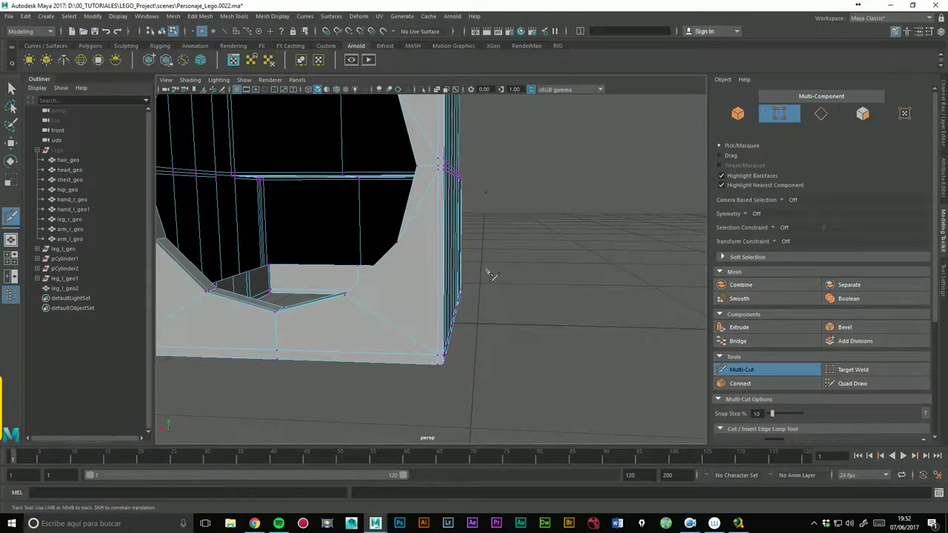
{"action": "mouse_move", "coordinate": [508, 277]}
{"action": "left_mouse_down", "text": "alt"}
{"action": "mouse_move", "coordinate": [412, 313]}
{"action": "mouse_move", "coordinate": [398, 298]}
{"action": "mouse_move", "coordinate": [400, 289]}
{"action": "mouse_move", "coordinate": [436, 296]}
{"action": "mouse_move", "coordinate": [503, 230]}
{"action": "left_mouse_up", "text": "alt"}
{"action": "mouse_move", "coordinate": [504, 230]}
{"action": "right_mouse_down", "text": "alt"}
{"action": "mouse_move", "coordinate": [550, 228]}
{"action": "mouse_move", "coordinate": [522, 257]}
{"action": "right_mouse_up", "text": "alt"}
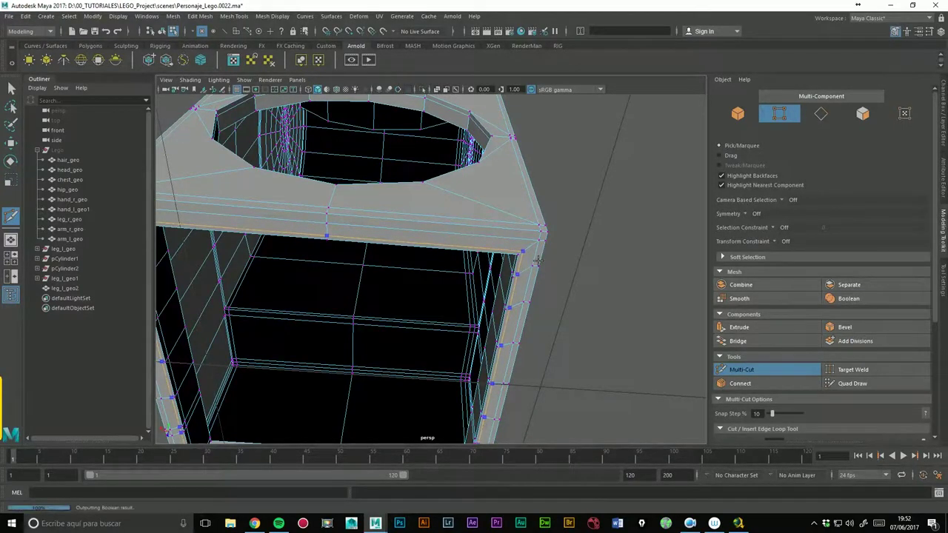
Step: Preview the smoothed mesh and orbit around the Lego block to inspect both holes
{"action": "key", "text": "3"}
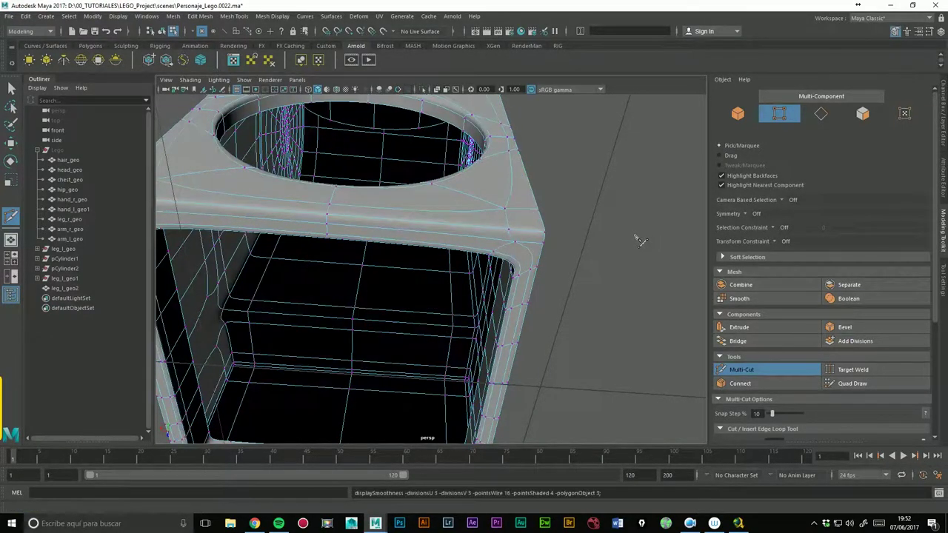
{"action": "mouse_move", "coordinate": [636, 239]}
{"action": "left_mouse_down", "text": "alt"}
{"action": "mouse_move", "coordinate": [602, 222]}
{"action": "mouse_move", "coordinate": [635, 250]}
{"action": "mouse_move", "coordinate": [620, 271]}
{"action": "mouse_move", "coordinate": [643, 250]}
{"action": "mouse_move", "coordinate": [667, 275]}
{"action": "mouse_move", "coordinate": [570, 288]}
{"action": "mouse_move", "coordinate": [583, 293]}
{"action": "left_mouse_up", "text": "alt"}
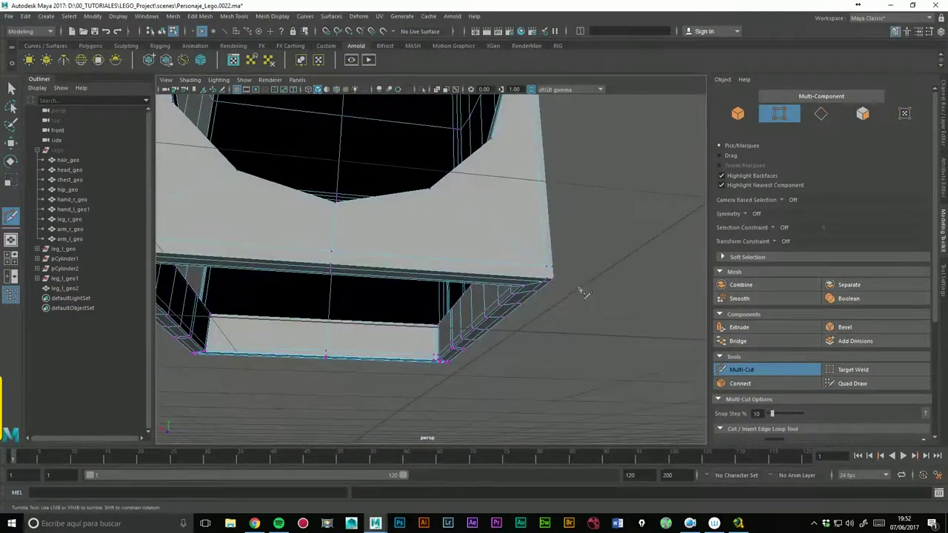
{"action": "mouse_move", "coordinate": [631, 264]}
{"action": "left_mouse_down", "text": "alt"}
{"action": "mouse_move", "coordinate": [607, 259]}
{"action": "mouse_move", "coordinate": [543, 271]}
{"action": "mouse_move", "coordinate": [529, 288]}
{"action": "left_mouse_up", "text": "alt"}
{"action": "mouse_move", "coordinate": [528, 288]}
{"action": "right_mouse_down", "text": "alt"}
{"action": "mouse_move", "coordinate": [552, 246]}
{"action": "mouse_move", "coordinate": [533, 303]}
{"action": "right_mouse_up", "text": "alt"}
{"action": "mouse_move", "coordinate": [533, 304]}
{"action": "middle_mouse_down", "text": "alt"}
{"action": "mouse_move", "coordinate": [482, 289]}
{"action": "mouse_move", "coordinate": [495, 314]}
{"action": "middle_mouse_up", "text": "alt"}
{"action": "right_click_drag", "start_coordinate": [517, 222], "coordinate": [522, 244], "text": "alt"}
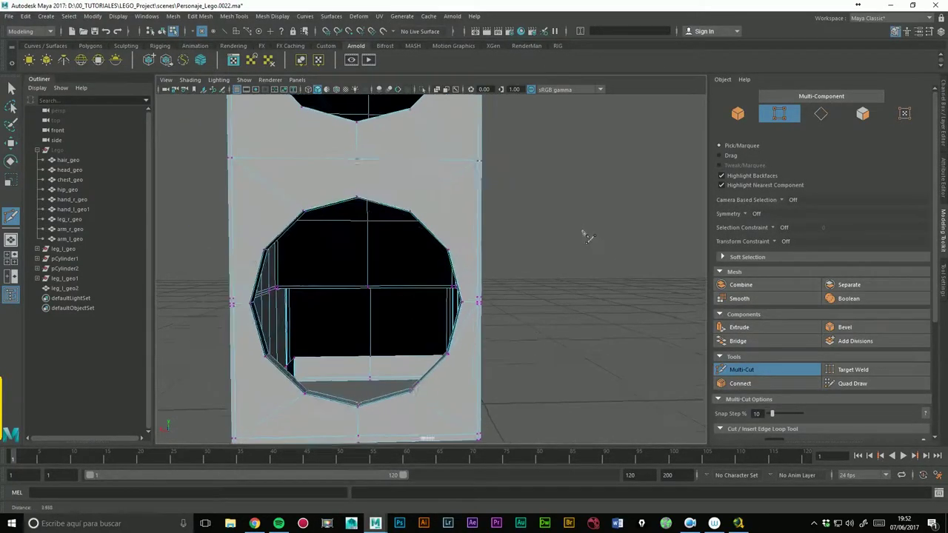
{"action": "left_click_drag", "start_coordinate": [522, 244], "coordinate": [511, 300], "text": "alt"}
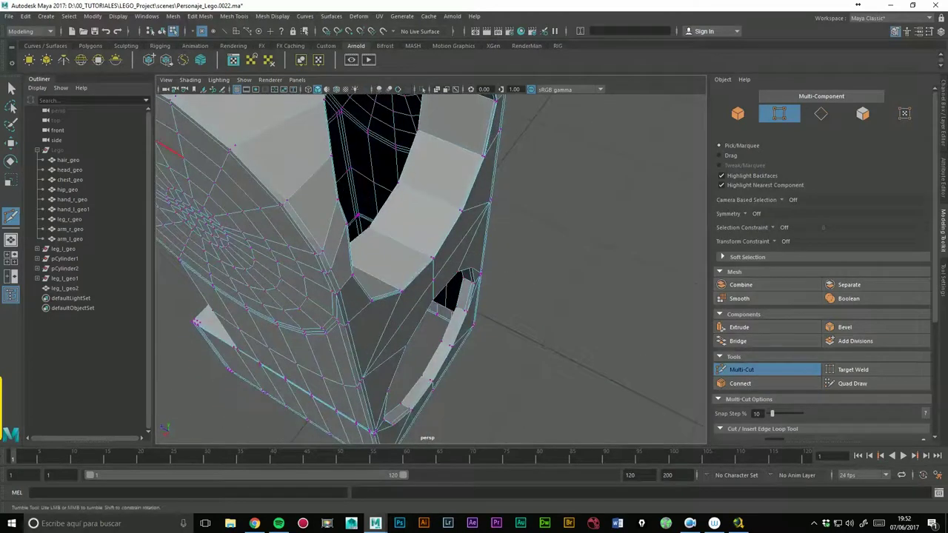
Step: Exit Multi-Cut, return to component selection, and orbit around the leg mesh
{"action": "left_click", "coordinate": [22, 94]}
{"action": "key", "text": "f"}
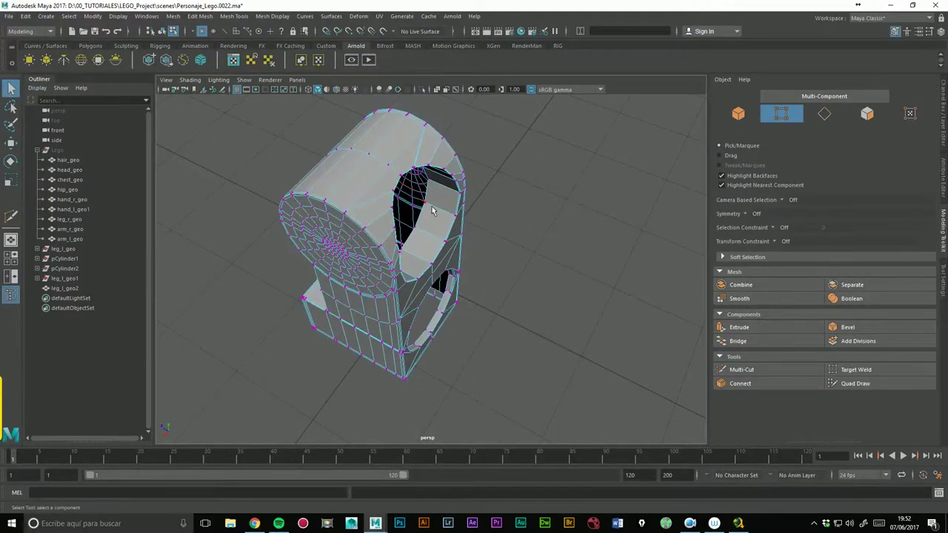
{"action": "left_click_drag", "start_coordinate": [444, 223], "coordinate": [466, 229], "text": "alt"}
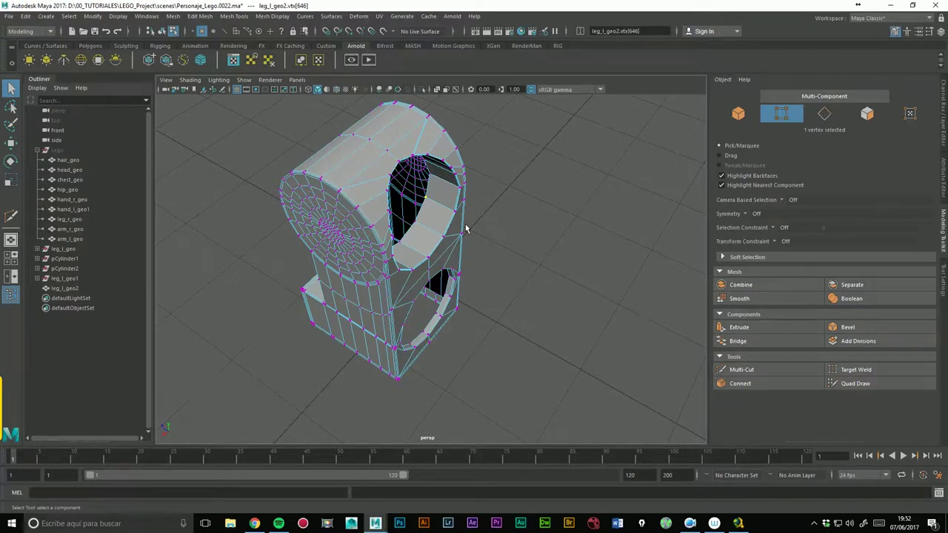
{"action": "mouse_move", "coordinate": [496, 255]}
{"action": "left_mouse_down", "text": "alt"}
{"action": "mouse_move", "coordinate": [522, 254]}
{"action": "mouse_move", "coordinate": [507, 252]}
{"action": "left_mouse_up", "text": "alt"}
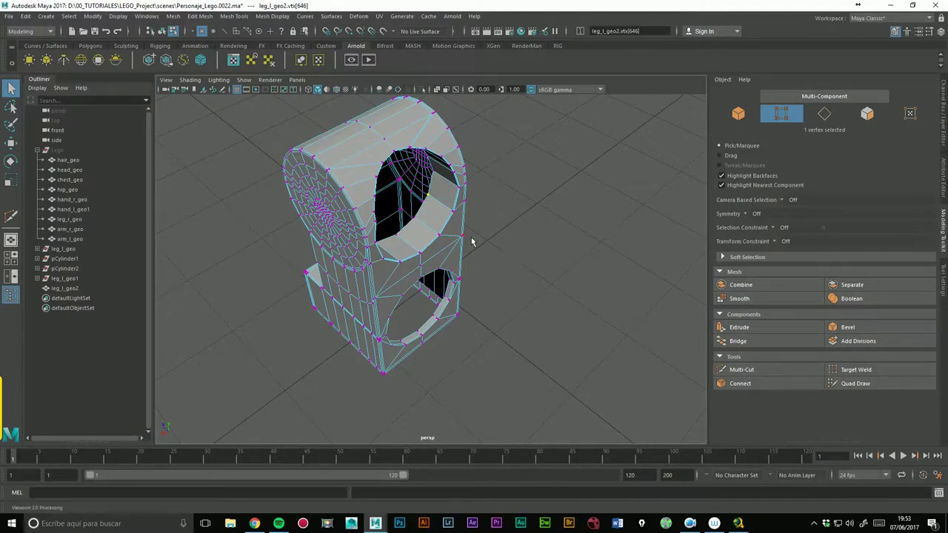
Step: Orbit around the leg piece to examine its upper hole from several angles
{"action": "mouse_move", "coordinate": [472, 279]}
{"action": "left_mouse_down", "text": "alt"}
{"action": "mouse_move", "coordinate": [495, 250]}
{"action": "mouse_move", "coordinate": [558, 268]}
{"action": "mouse_move", "coordinate": [508, 244]}
{"action": "mouse_move", "coordinate": [521, 234]}
{"action": "mouse_move", "coordinate": [503, 251]}
{"action": "left_mouse_up", "text": "alt"}
{"action": "scroll", "coordinate": [511, 249], "scroll_direction": "up", "scroll_amount": 5}
{"action": "scroll", "coordinate": [521, 234], "scroll_direction": "up", "scroll_amount": 3}
{"action": "mouse_move", "coordinate": [480, 305]}
{"action": "left_mouse_down", "text": "alt"}
{"action": "mouse_move", "coordinate": [478, 289]}
{"action": "mouse_move", "coordinate": [461, 295]}
{"action": "mouse_move", "coordinate": [554, 317]}
{"action": "mouse_move", "coordinate": [466, 305]}
{"action": "left_mouse_up", "text": "alt"}
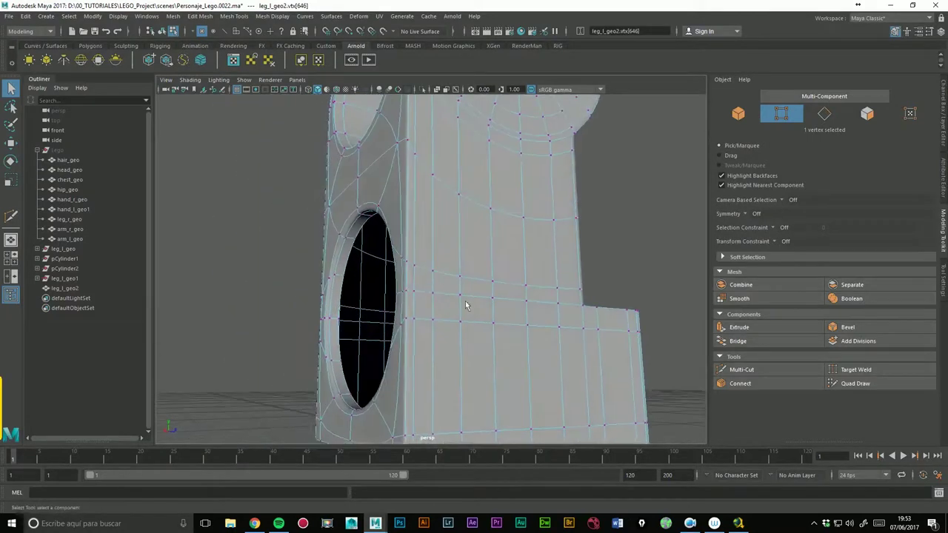
{"action": "left_click_drag", "start_coordinate": [447, 269], "coordinate": [522, 268], "text": "alt"}
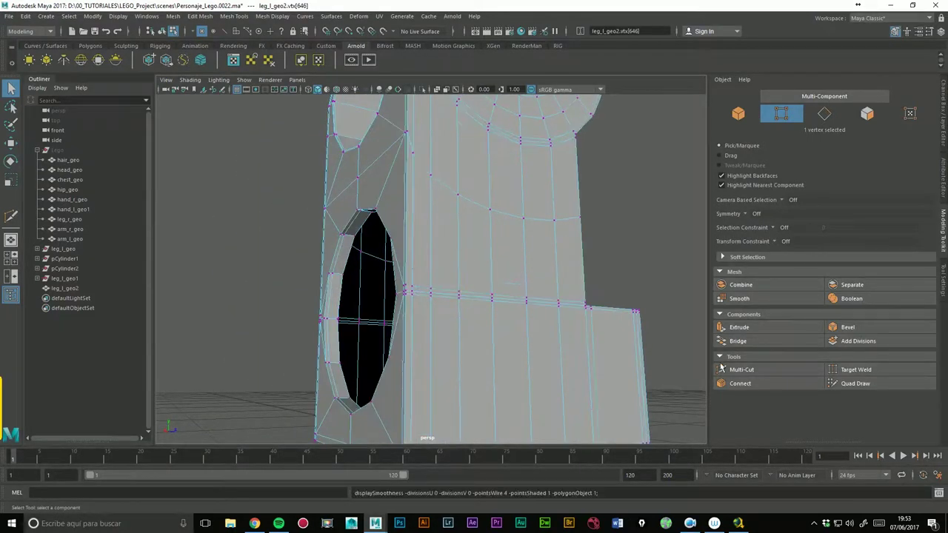
{"action": "left_click", "coordinate": [741, 369]}
{"action": "left_click_drag", "start_coordinate": [364, 250], "coordinate": [361, 263], "text": "alt"}
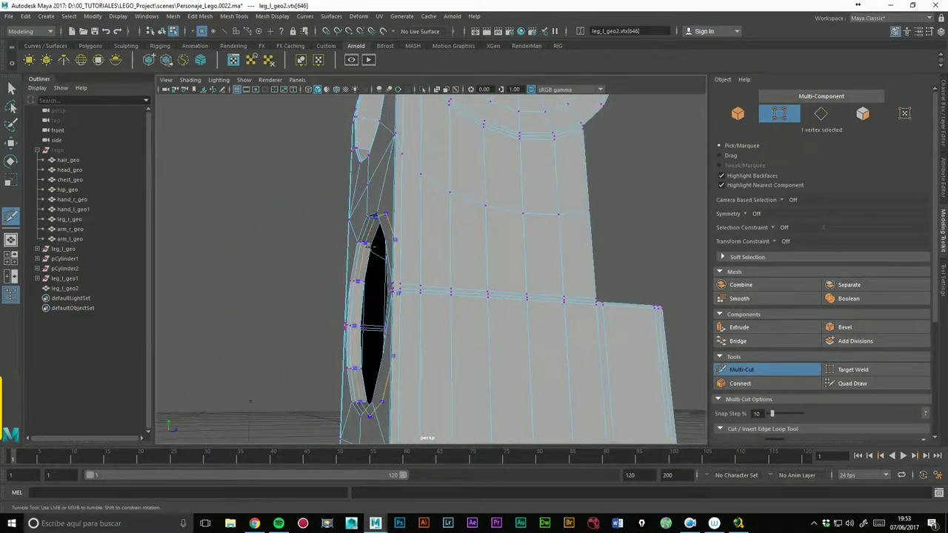
{"action": "left_click_drag", "start_coordinate": [250, 401], "coordinate": [457, 280], "text": "alt"}
{"action": "scroll", "coordinate": [442, 272], "scroll_direction": "down", "scroll_amount": 2}
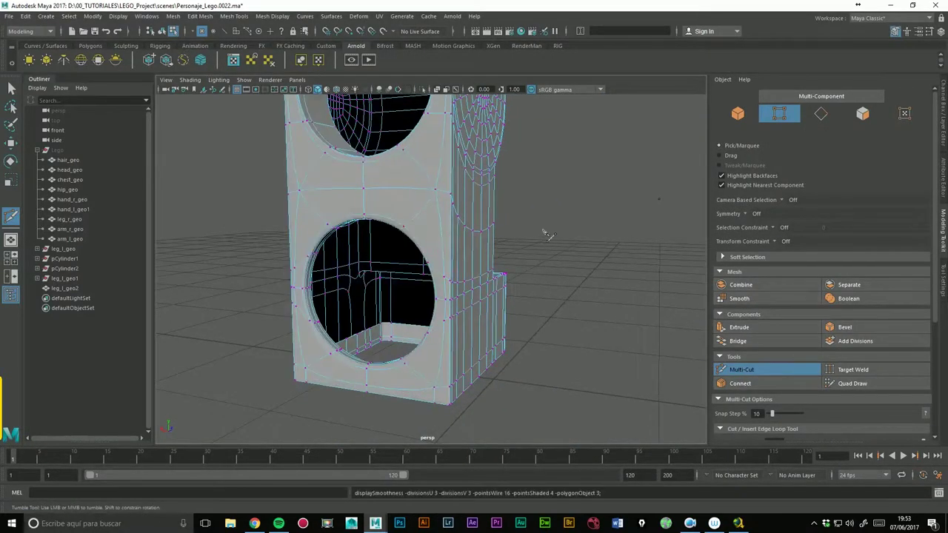
{"action": "left_click_drag", "start_coordinate": [546, 232], "coordinate": [501, 212], "text": "alt"}
Step: Return to object mode, select leg_l_geo2 and activate Multi-Cut
{"action": "left_click", "coordinate": [10, 142]}
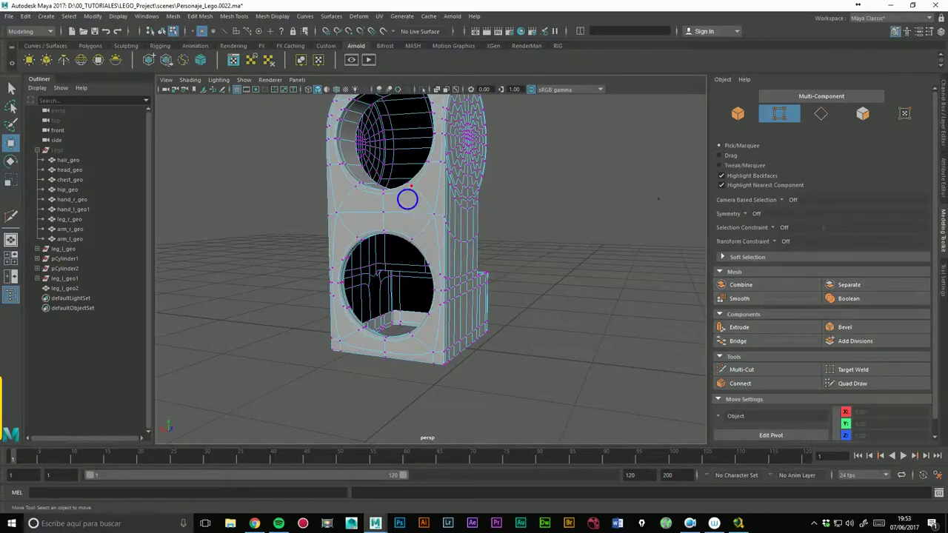
{"action": "right_click_drag", "start_coordinate": [407, 199], "coordinate": [455, 186]}
{"action": "scroll", "coordinate": [560, 227], "scroll_direction": "down", "scroll_amount": 2}
{"action": "mouse_move", "coordinate": [518, 244]}
{"action": "left_mouse_down", "text": "alt"}
{"action": "mouse_move", "coordinate": [480, 261]}
{"action": "mouse_move", "coordinate": [542, 267]}
{"action": "mouse_move", "coordinate": [599, 186]}
{"action": "mouse_move", "coordinate": [583, 192]}
{"action": "mouse_move", "coordinate": [571, 220]}
{"action": "mouse_move", "coordinate": [491, 220]}
{"action": "mouse_move", "coordinate": [461, 256]}
{"action": "mouse_move", "coordinate": [405, 275]}
{"action": "mouse_move", "coordinate": [446, 262]}
{"action": "left_mouse_up", "text": "alt"}
{"action": "left_click", "coordinate": [440, 262]}
{"action": "scroll", "coordinate": [646, 222], "scroll_direction": "up", "scroll_amount": 3}
{"action": "mouse_move", "coordinate": [646, 222]}
{"action": "left_mouse_down", "text": "alt"}
{"action": "mouse_move", "coordinate": [479, 255]}
{"action": "mouse_move", "coordinate": [493, 205]}
{"action": "mouse_move", "coordinate": [529, 270]}
{"action": "mouse_move", "coordinate": [591, 338]}
{"action": "left_mouse_up", "text": "alt"}
{"action": "left_click", "coordinate": [741, 368]}
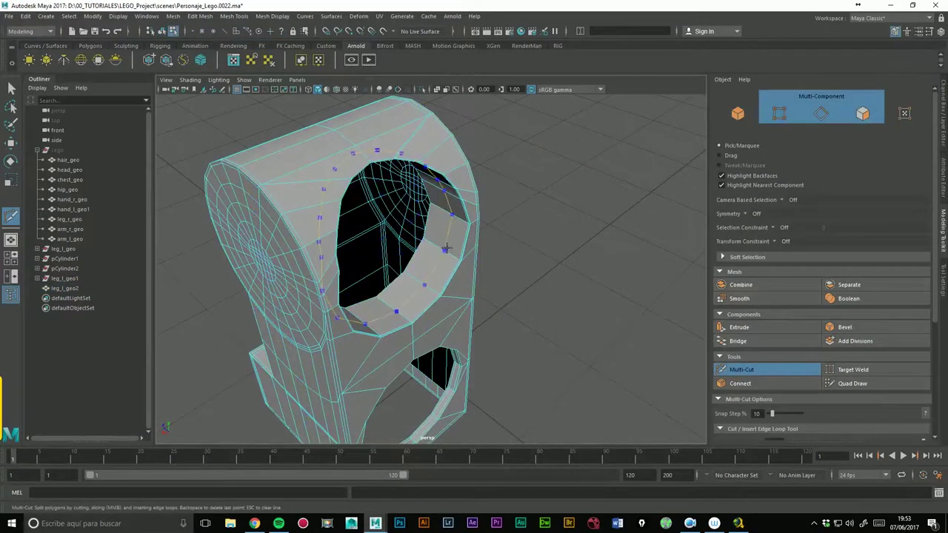
Step: Inspect the rim faces of the box in face mode with smooth preview off
{"action": "mouse_move", "coordinate": [596, 197]}
{"action": "left_mouse_down", "text": "alt"}
{"action": "mouse_move", "coordinate": [439, 211]}
{"action": "mouse_move", "coordinate": [499, 178]}
{"action": "left_mouse_up", "text": "alt"}
{"action": "scroll", "coordinate": [567, 190], "scroll_direction": "up", "scroll_amount": 2}
{"action": "left_click_drag", "start_coordinate": [566, 189], "coordinate": [459, 228], "text": "alt"}
{"action": "scroll", "coordinate": [465, 180], "scroll_direction": "up", "scroll_amount": 3}
{"action": "mouse_move", "coordinate": [540, 222]}
{"action": "left_mouse_down", "text": "alt"}
{"action": "mouse_move", "coordinate": [514, 151]}
{"action": "mouse_move", "coordinate": [447, 209]}
{"action": "left_mouse_up", "text": "alt"}
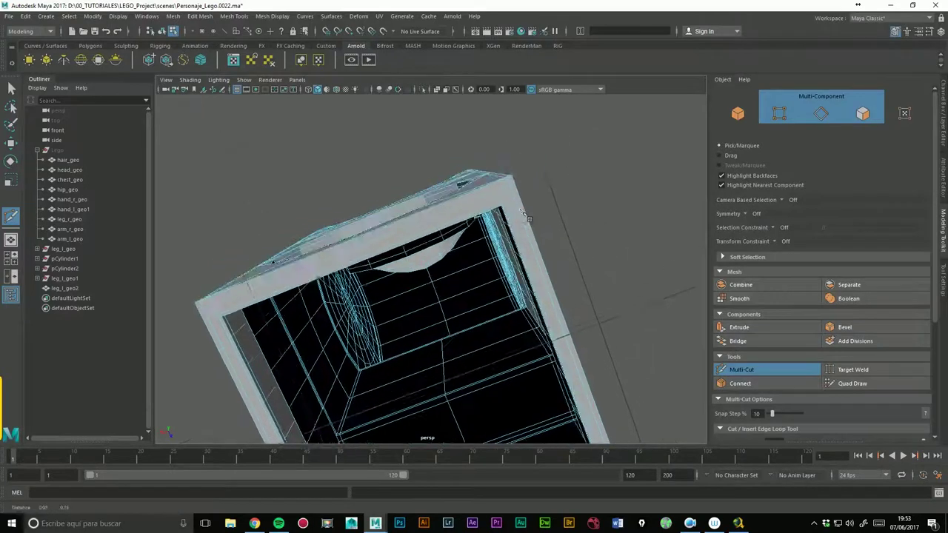
{"action": "left_click", "coordinate": [11, 87]}
{"action": "right_click", "coordinate": [473, 241]}
{"action": "left_click", "coordinate": [481, 236]}
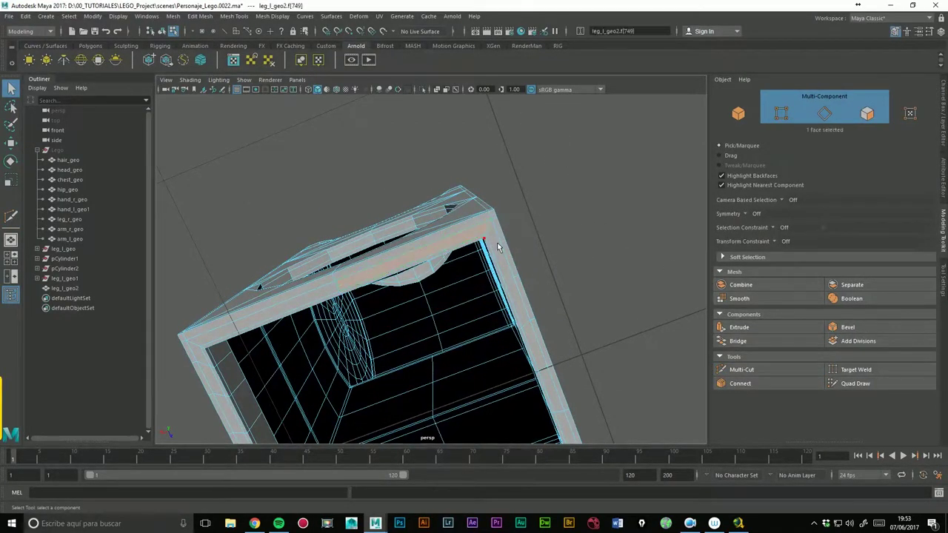
{"action": "key", "text": "1"}
{"action": "left_click", "coordinate": [499, 247], "text": "shift"}
{"action": "left_click", "coordinate": [560, 212]}
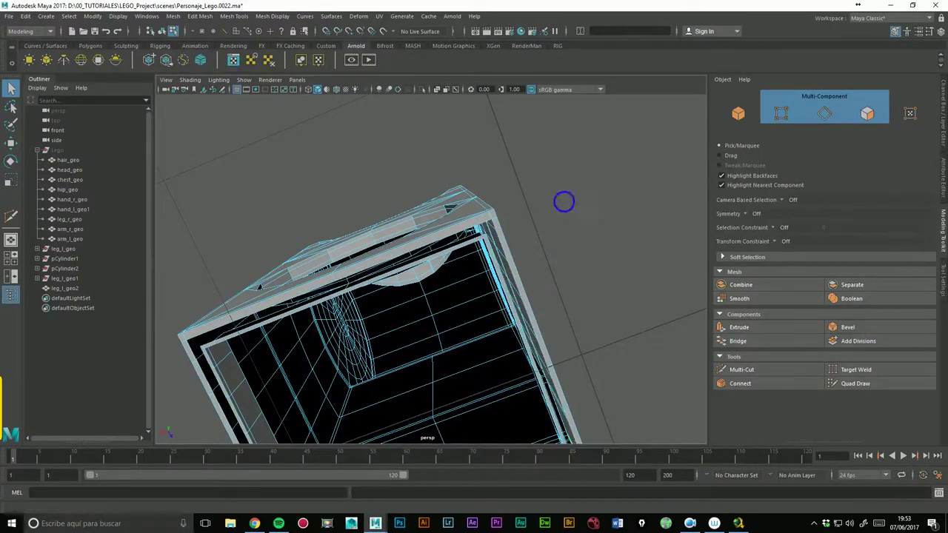
Step: Multi-Cut a new edge from the rim corner toward the round hole
{"action": "left_click_drag", "start_coordinate": [563, 201], "coordinate": [593, 222], "text": "alt"}
{"action": "left_click", "coordinate": [741, 370]}
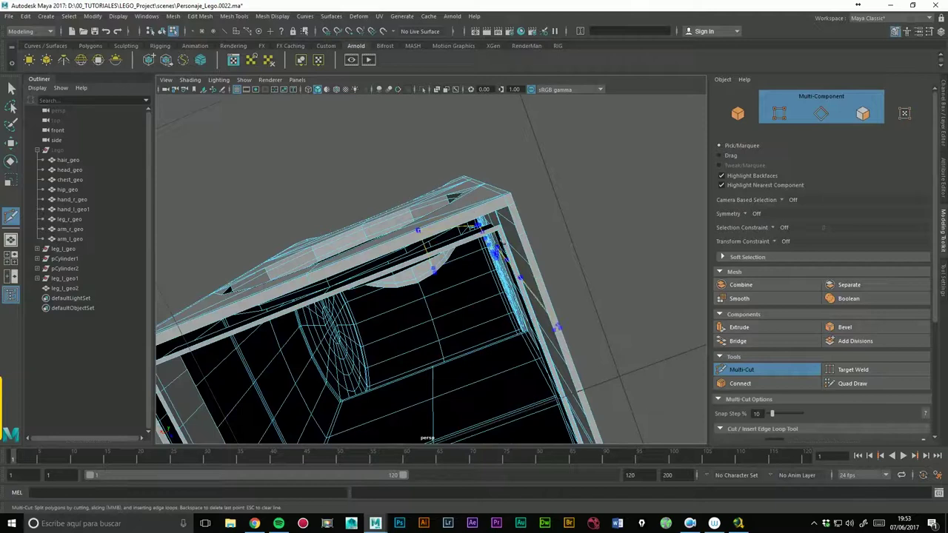
{"action": "left_click_drag", "start_coordinate": [488, 231], "coordinate": [390, 296], "text": "alt"}
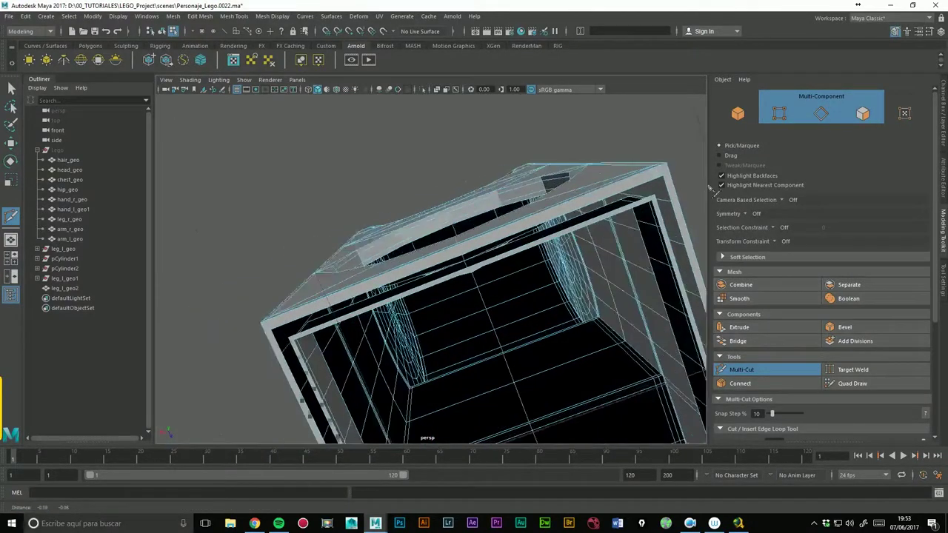
{"action": "left_click", "coordinate": [357, 330]}
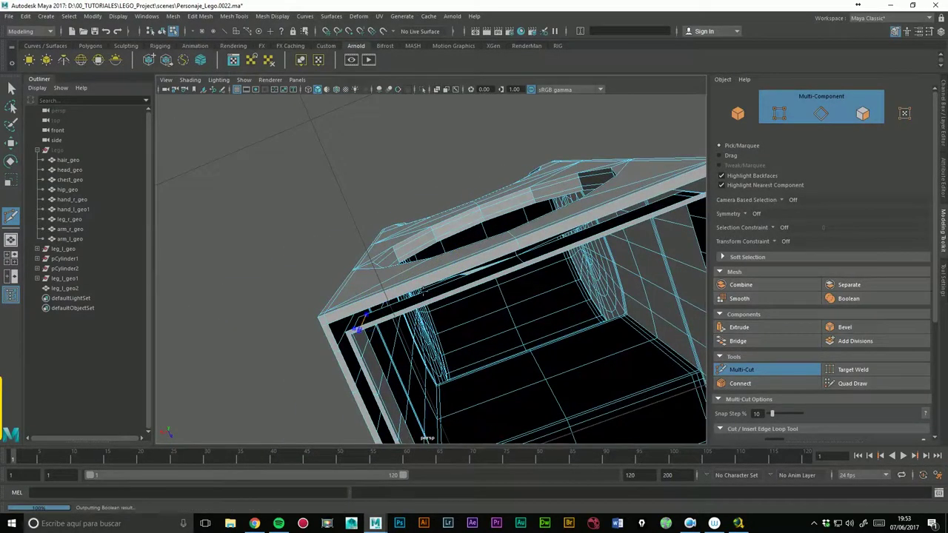
{"action": "mouse_move", "coordinate": [519, 227]}
{"action": "left_mouse_down", "text": "alt"}
{"action": "mouse_move", "coordinate": [506, 268]}
{"action": "mouse_move", "coordinate": [534, 230]}
{"action": "left_mouse_up", "text": "alt"}
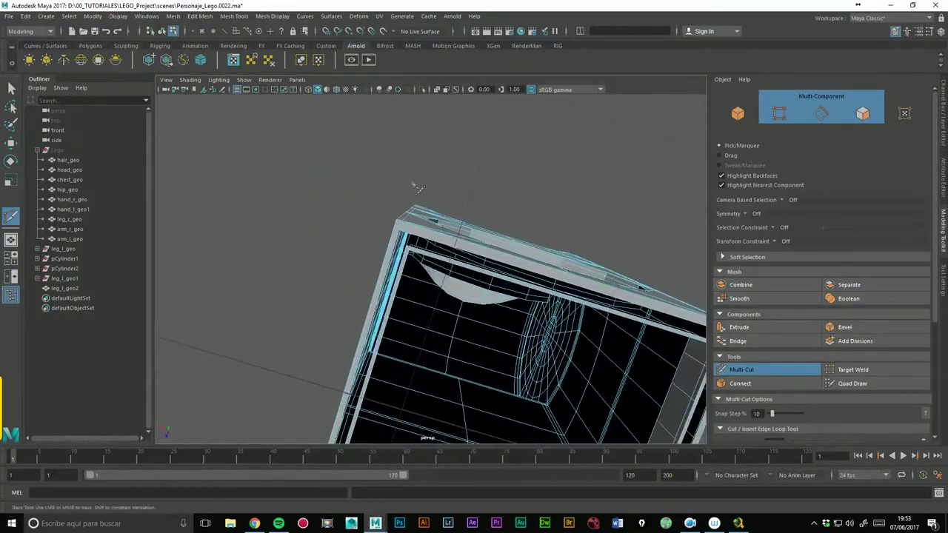
{"action": "scroll", "coordinate": [561, 192], "scroll_direction": "up", "scroll_amount": 3}
{"action": "middle_click_drag", "start_coordinate": [561, 192], "coordinate": [491, 172], "text": "alt"}
{"action": "mouse_move", "coordinate": [554, 169]}
{"action": "left_mouse_down", "text": "alt"}
{"action": "mouse_move", "coordinate": [514, 258]}
{"action": "mouse_move", "coordinate": [443, 197]}
{"action": "left_mouse_up", "text": "alt"}
{"action": "scroll", "coordinate": [443, 197], "scroll_direction": "up", "scroll_amount": 3}
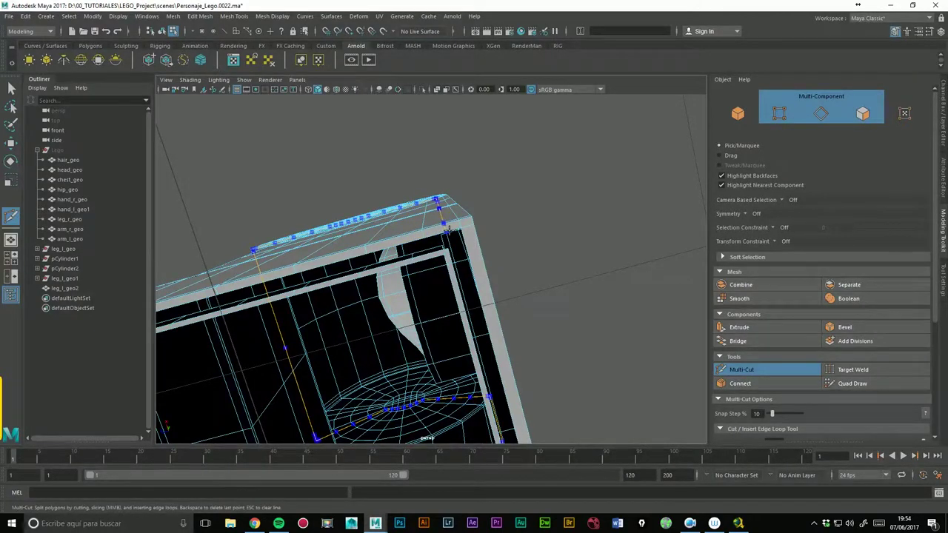
{"action": "left_click_drag", "start_coordinate": [447, 229], "coordinate": [420, 259], "text": "alt"}
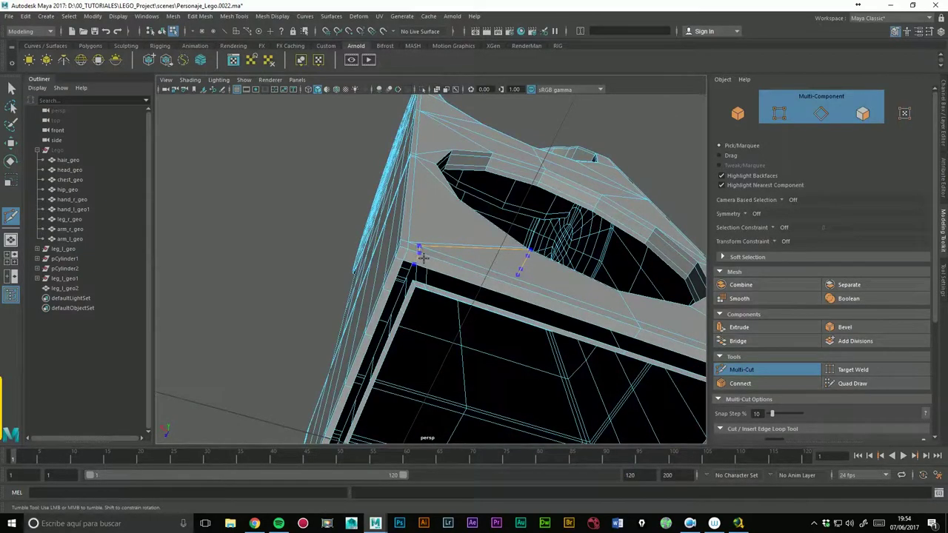
{"action": "left_click_drag", "start_coordinate": [414, 252], "coordinate": [459, 267], "text": "alt"}
{"action": "scroll", "coordinate": [488, 258], "scroll_direction": "up", "scroll_amount": 5}
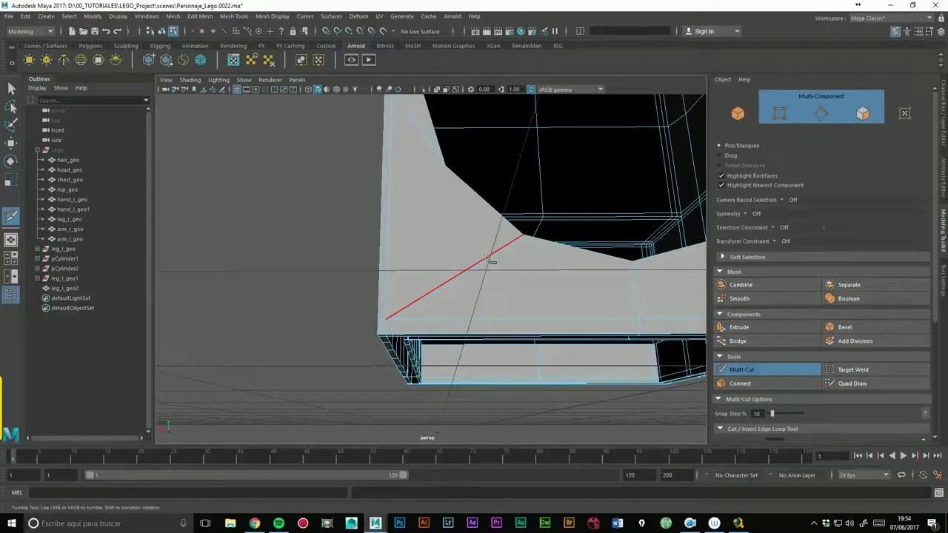
{"action": "key", "text": "3"}
{"action": "scroll", "coordinate": [434, 205], "scroll_direction": "down", "scroll_amount": 4}
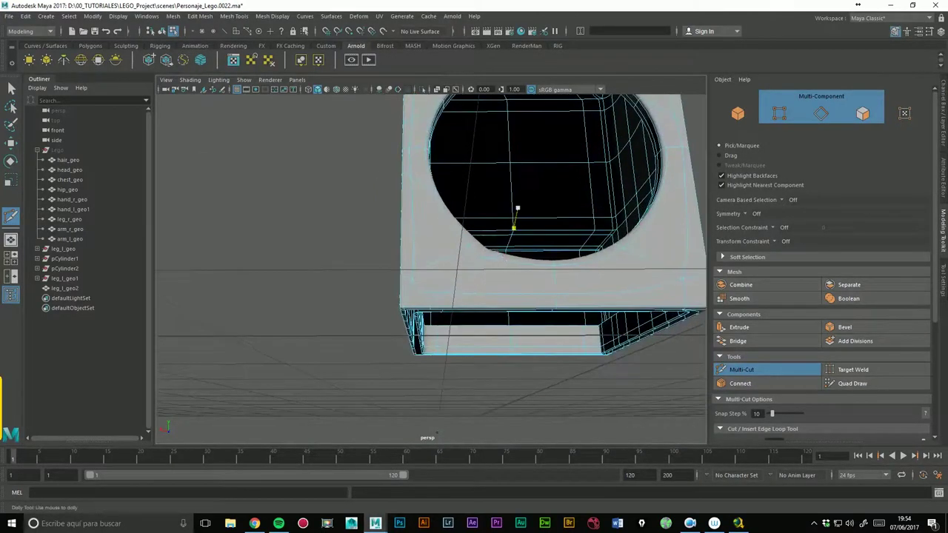
{"action": "left_click_drag", "start_coordinate": [514, 212], "coordinate": [489, 274], "text": "alt"}
{"action": "key", "text": "Return"}
{"action": "left_click", "coordinate": [499, 320]}
Step: Check the new edge from below and bring back the Modeling Toolkit
{"action": "left_click", "coordinate": [529, 276]}
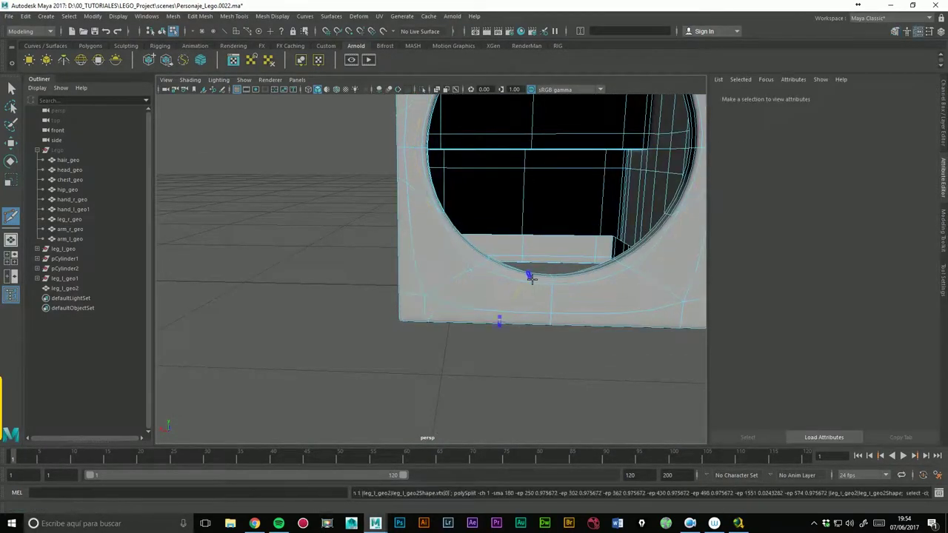
{"action": "scroll", "coordinate": [590, 227], "scroll_direction": "down", "scroll_amount": 3}
{"action": "mouse_move", "coordinate": [503, 184]}
{"action": "left_mouse_down", "text": "alt"}
{"action": "mouse_move", "coordinate": [486, 227]}
{"action": "mouse_move", "coordinate": [500, 191]}
{"action": "mouse_move", "coordinate": [590, 193]}
{"action": "mouse_move", "coordinate": [524, 239]}
{"action": "mouse_move", "coordinate": [561, 233]}
{"action": "mouse_move", "coordinate": [555, 254]}
{"action": "mouse_move", "coordinate": [528, 258]}
{"action": "mouse_move", "coordinate": [555, 247]}
{"action": "left_mouse_up", "text": "alt"}
{"action": "middle_click_drag", "start_coordinate": [555, 248], "coordinate": [562, 245], "text": "alt"}
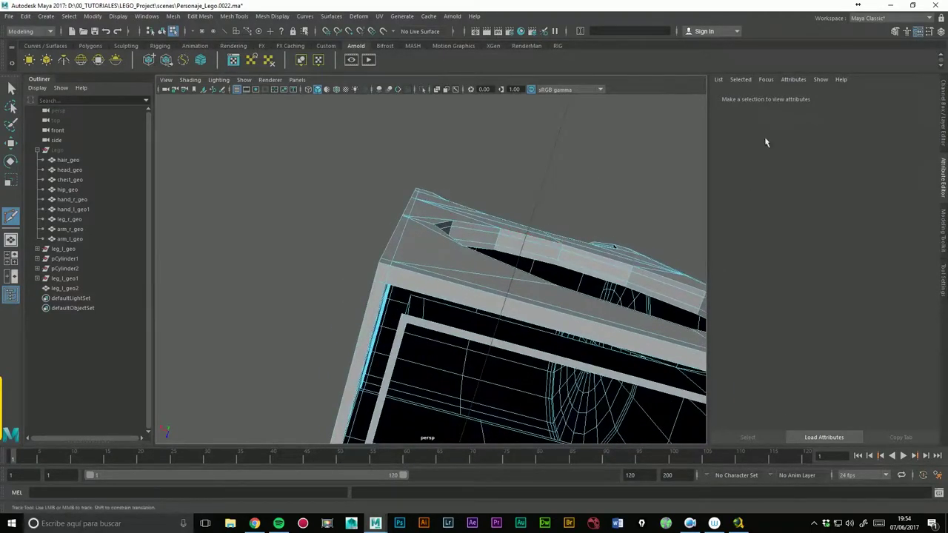
{"action": "left_click", "coordinate": [893, 32]}
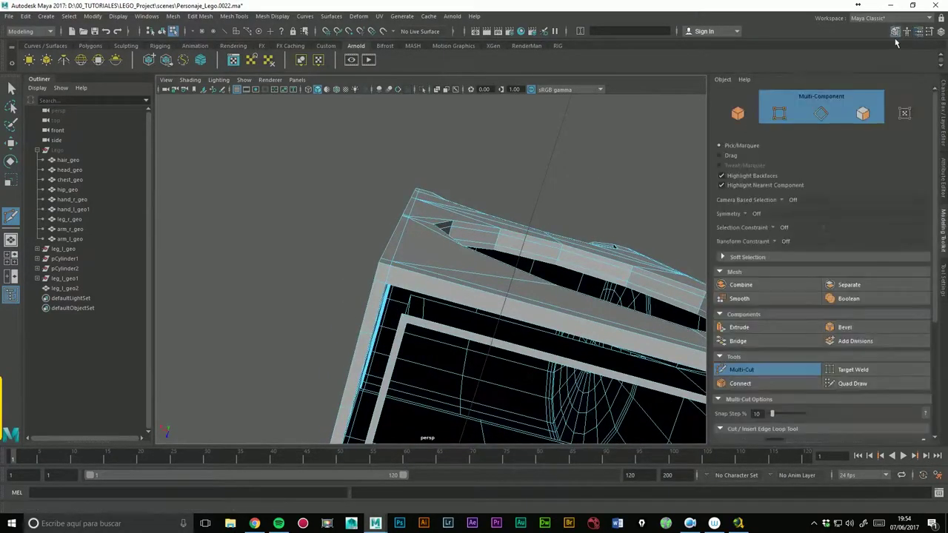
Step: Select two inner-rim edges of leg_l_geo2 and bridge them
{"action": "left_click", "coordinate": [738, 344]}
{"action": "left_click", "coordinate": [820, 113]}
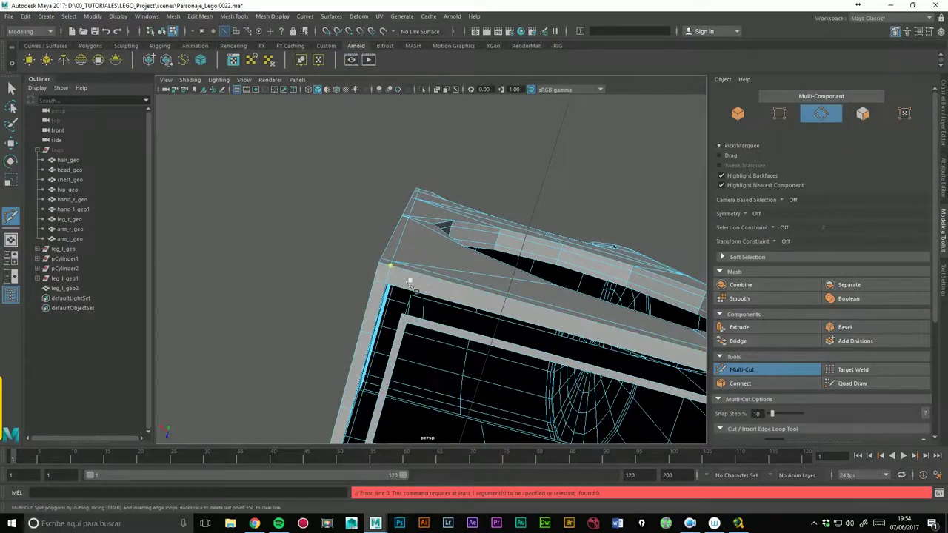
{"action": "key", "text": "q"}
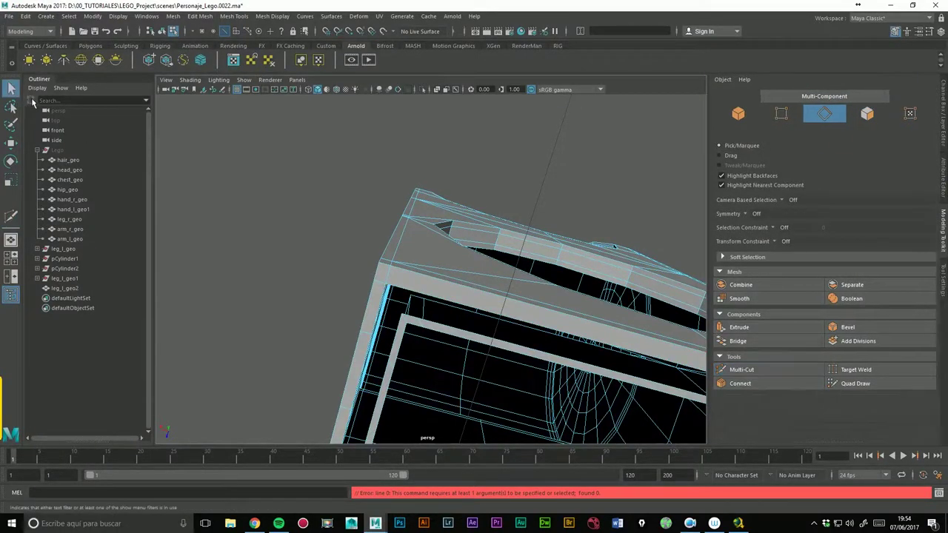
{"action": "left_click", "coordinate": [406, 301]}
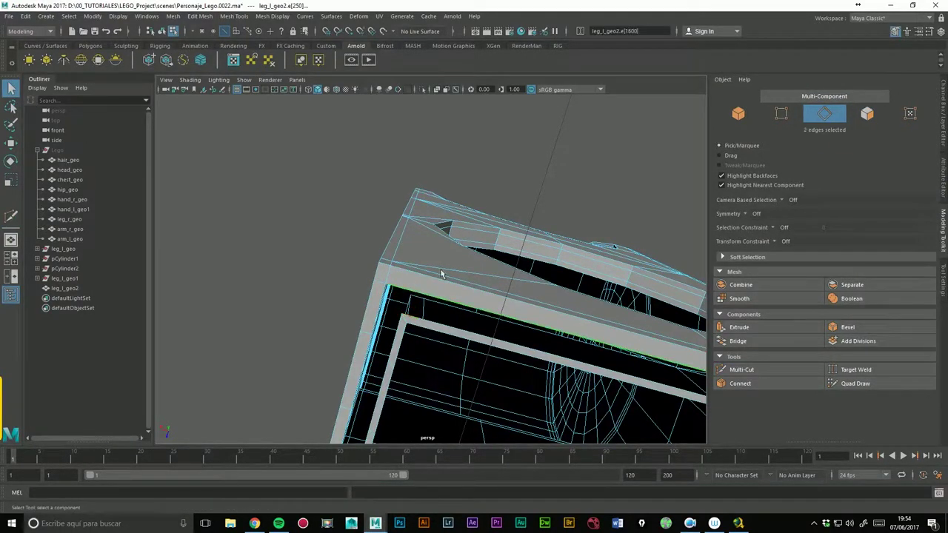
{"action": "mouse_move", "coordinate": [601, 256]}
{"action": "left_mouse_down", "text": "alt"}
{"action": "mouse_move", "coordinate": [613, 256]}
{"action": "mouse_move", "coordinate": [488, 215]}
{"action": "mouse_move", "coordinate": [609, 227]}
{"action": "left_mouse_up", "text": "alt"}
{"action": "left_click", "coordinate": [739, 340]}
Step: Inspect the bridge, undo it, bridge the edges again and activate Target Weld
{"action": "right_click_drag", "start_coordinate": [609, 226], "coordinate": [554, 224], "text": "alt"}
{"action": "left_click_drag", "start_coordinate": [554, 224], "coordinate": [447, 261], "text": "alt"}
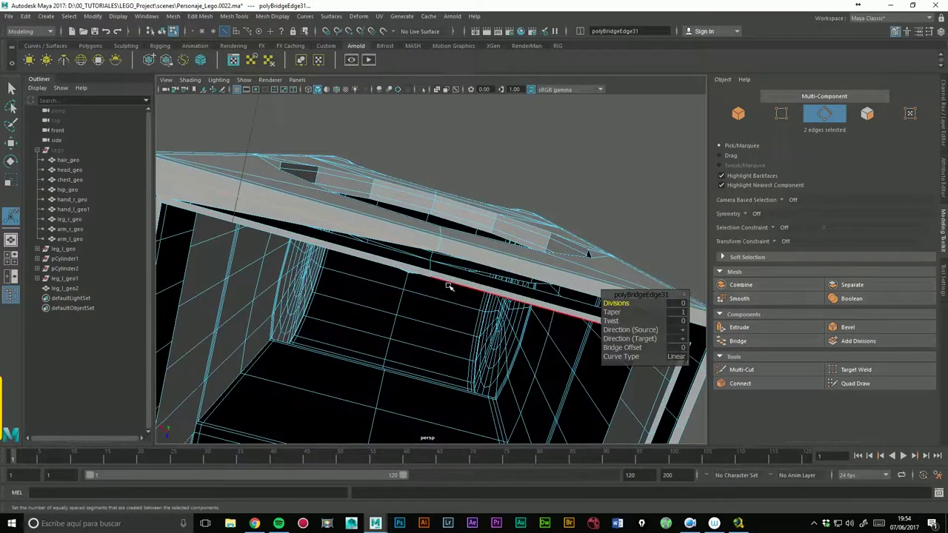
{"action": "mouse_move", "coordinate": [548, 223]}
{"action": "left_mouse_down", "text": "alt"}
{"action": "mouse_move", "coordinate": [505, 203]}
{"action": "mouse_move", "coordinate": [502, 289]}
{"action": "left_mouse_up", "text": "alt"}
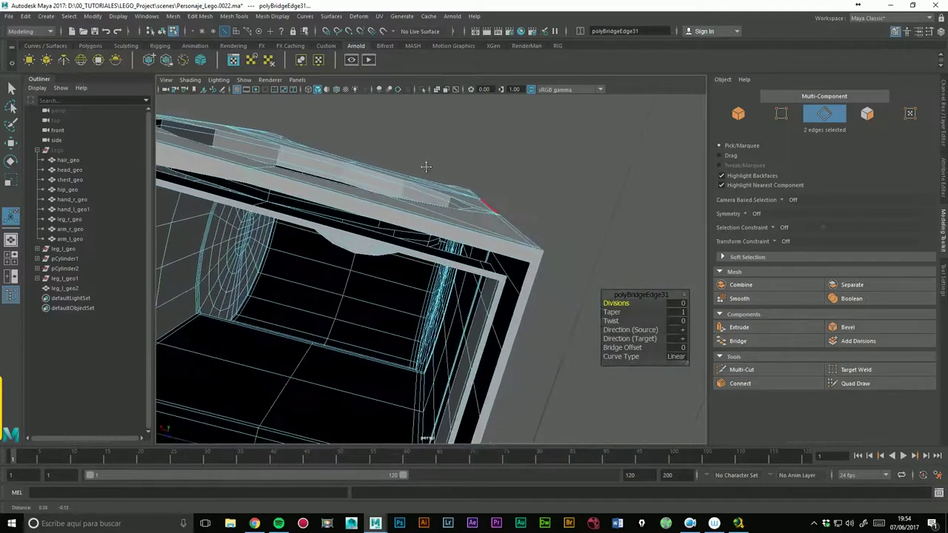
{"action": "key", "text": "ctrl+z"}
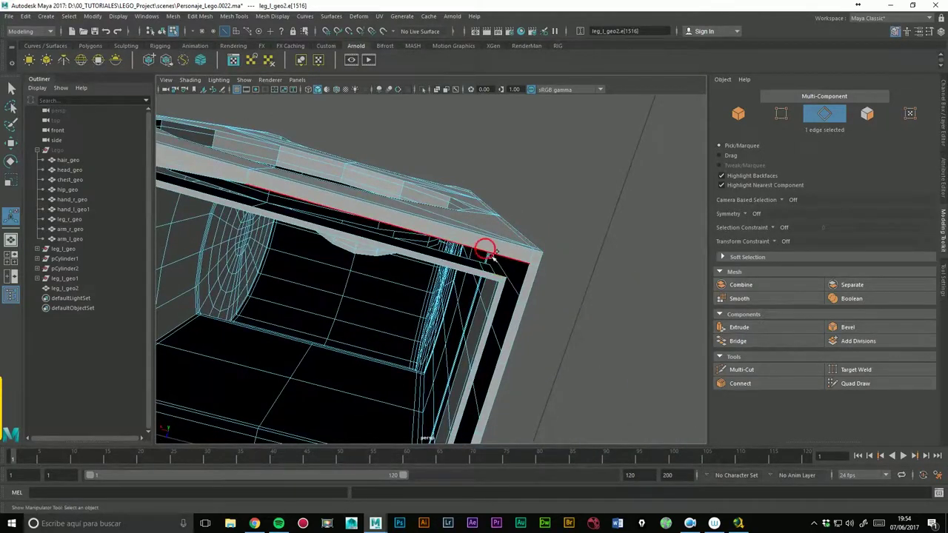
{"action": "left_click", "coordinate": [736, 341]}
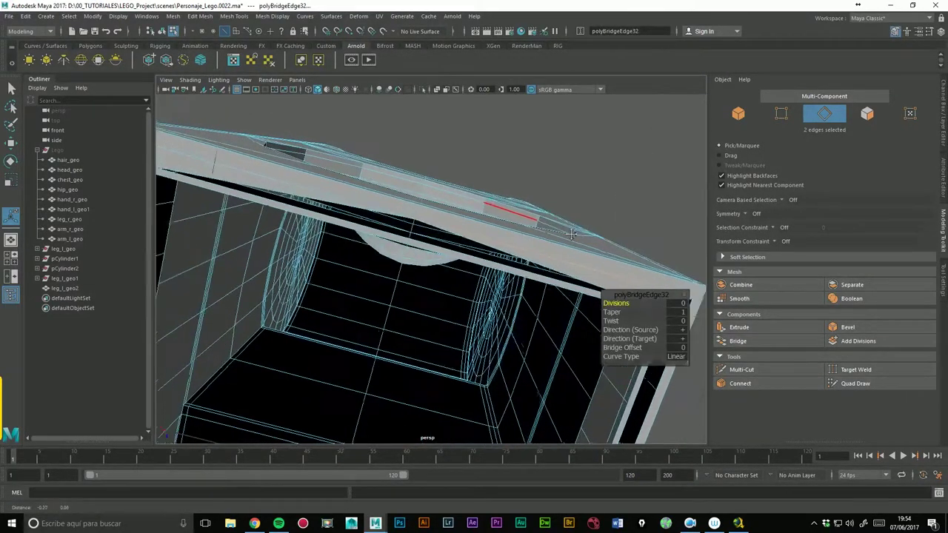
{"action": "left_click", "coordinate": [855, 370]}
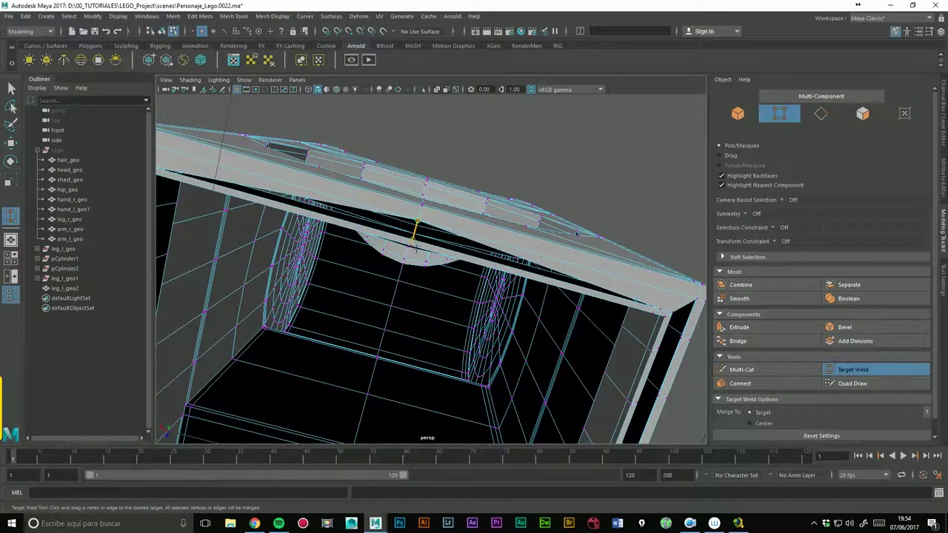
Step: Switch to object mode, reselect leg_l_geo2 and zoom in on the open inner-rim gaps
{"action": "left_click_drag", "start_coordinate": [545, 186], "coordinate": [405, 213], "text": "alt"}
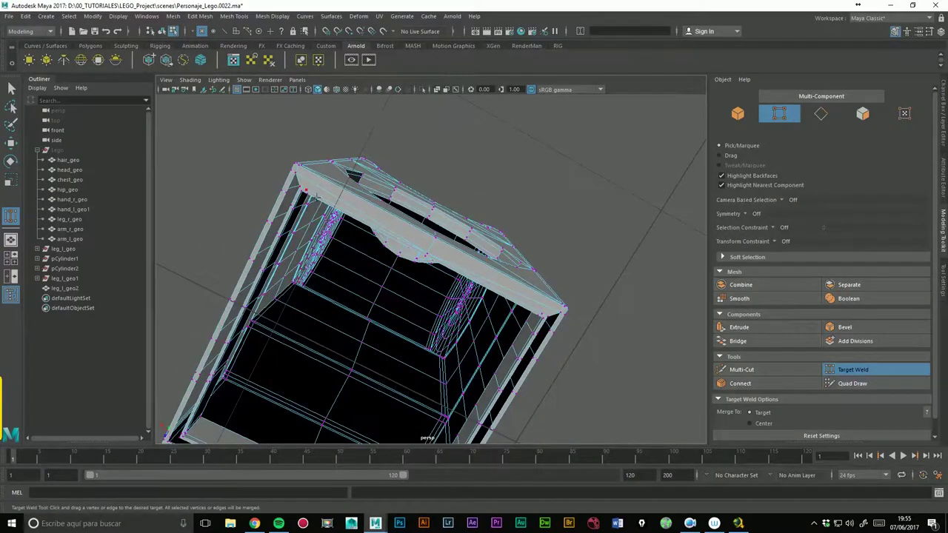
{"action": "key", "text": "w"}
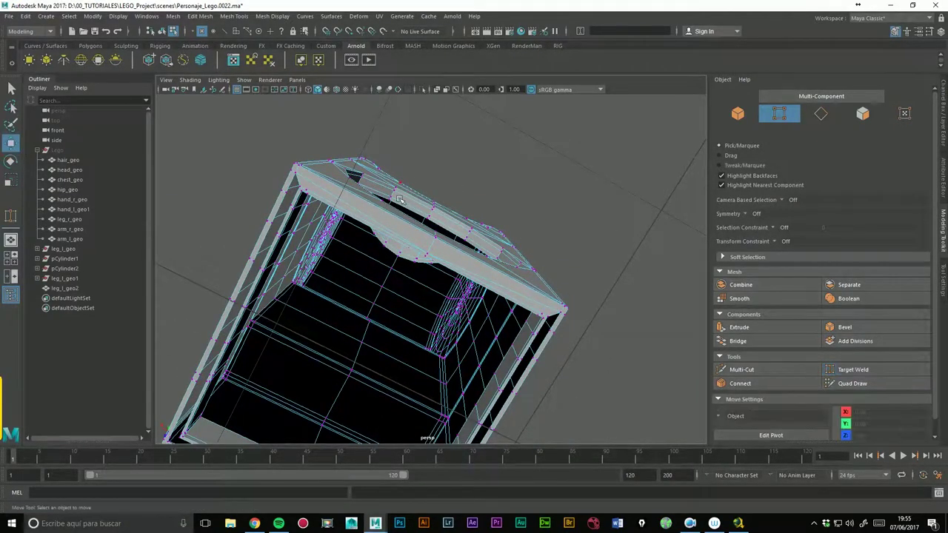
{"action": "right_click_drag", "start_coordinate": [353, 205], "coordinate": [399, 185]}
{"action": "left_click", "coordinate": [443, 222]}
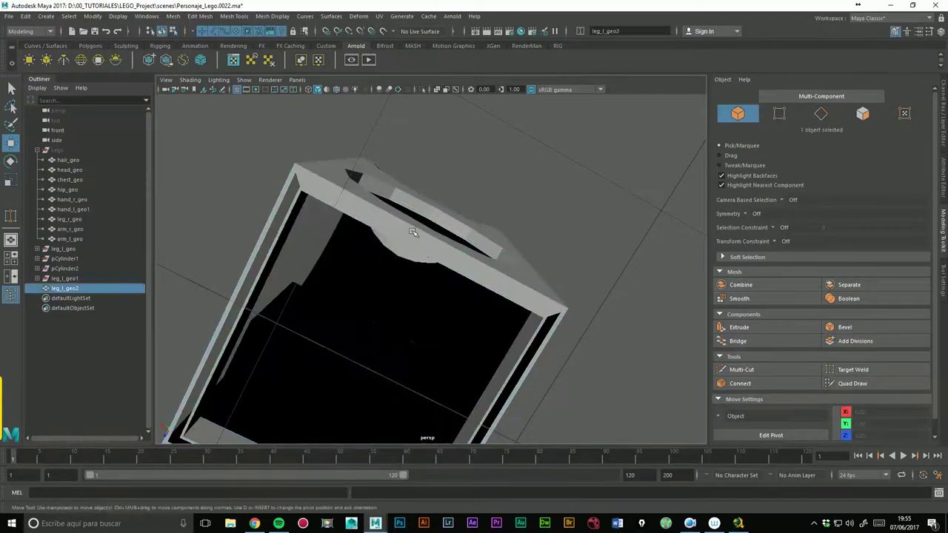
{"action": "mouse_move", "coordinate": [442, 222]}
{"action": "left_mouse_down", "text": "alt"}
{"action": "mouse_move", "coordinate": [495, 253]}
{"action": "mouse_move", "coordinate": [502, 195]}
{"action": "mouse_move", "coordinate": [497, 253]}
{"action": "mouse_move", "coordinate": [550, 262]}
{"action": "mouse_move", "coordinate": [567, 227]}
{"action": "mouse_move", "coordinate": [429, 219]}
{"action": "mouse_move", "coordinate": [474, 200]}
{"action": "mouse_move", "coordinate": [515, 196]}
{"action": "mouse_move", "coordinate": [516, 210]}
{"action": "mouse_move", "coordinate": [520, 198]}
{"action": "left_mouse_up", "text": "alt"}
{"action": "left_click", "coordinate": [432, 219]}
{"action": "scroll", "coordinate": [474, 200], "scroll_direction": "up", "scroll_amount": 3}
{"action": "scroll", "coordinate": [514, 183], "scroll_direction": "up", "scroll_amount": 3}
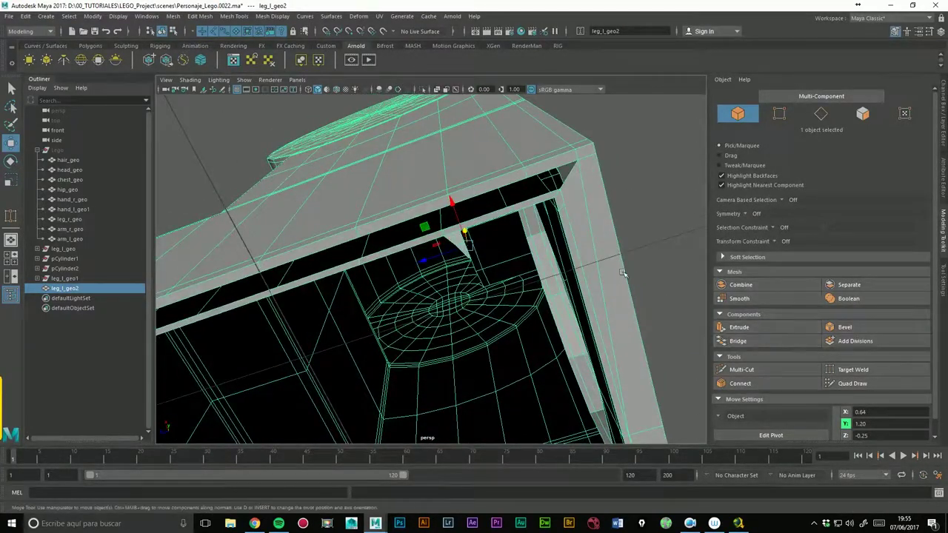
Step: Bridge the first corner gaps and the long gap along leg_l_geo2's inner rim
{"action": "left_click", "coordinate": [820, 114]}
{"action": "left_click", "coordinate": [571, 177]}
{"action": "left_click", "coordinate": [550, 197], "text": "shift"}
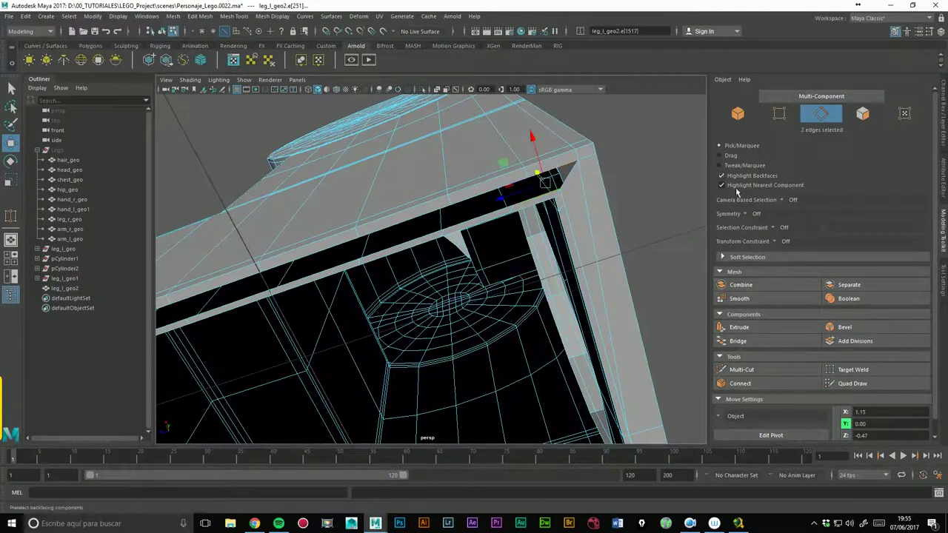
{"action": "left_click", "coordinate": [737, 341]}
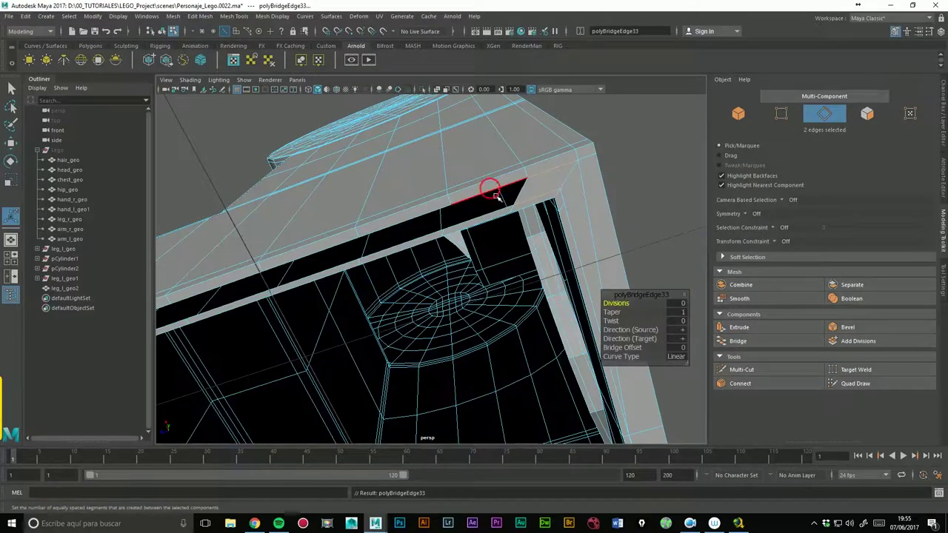
{"action": "left_click", "coordinate": [485, 222]}
{"action": "left_click", "coordinate": [737, 341]}
{"action": "left_click", "coordinate": [419, 251]}
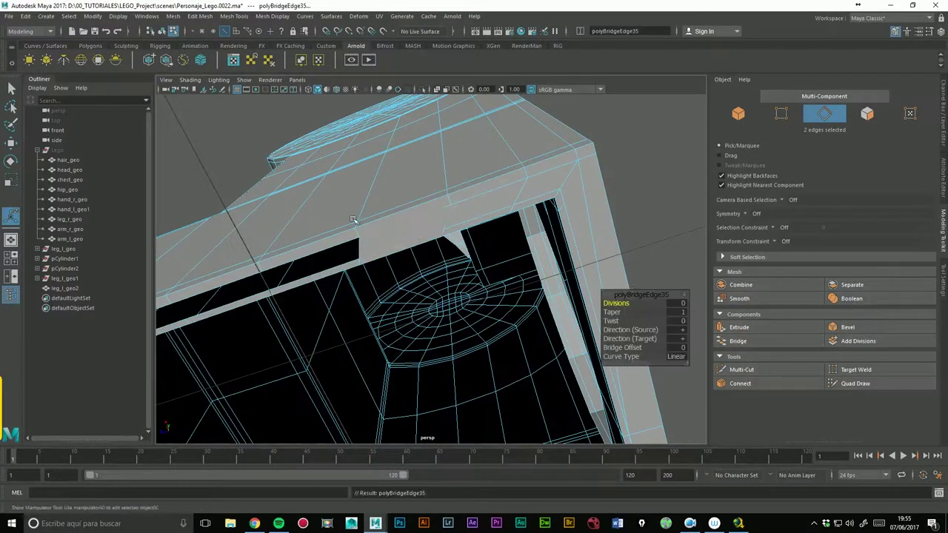
{"action": "left_click", "coordinate": [738, 341]}
{"action": "left_click_drag", "start_coordinate": [474, 267], "coordinate": [390, 210], "text": "alt"}
{"action": "left_click", "coordinate": [390, 210]}
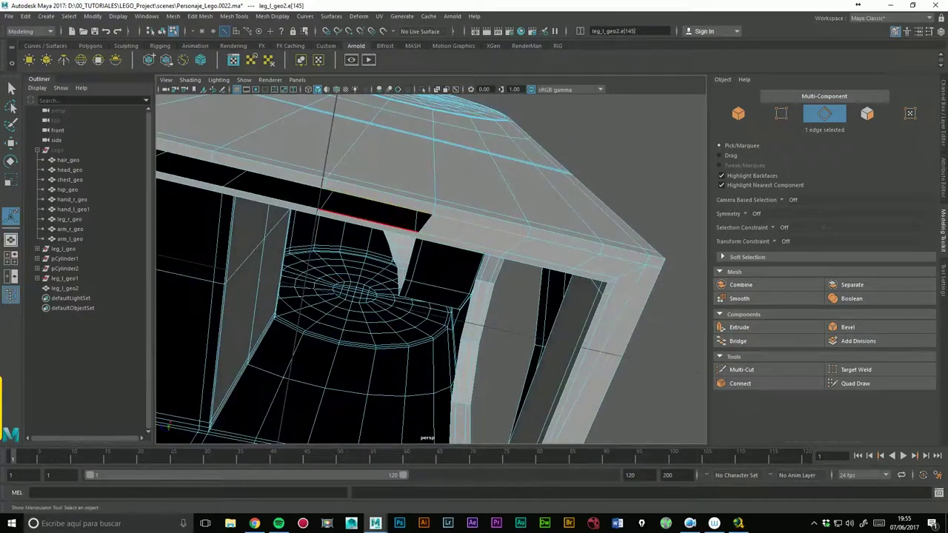
{"action": "left_click", "coordinate": [737, 340]}
{"action": "left_click_drag", "start_coordinate": [504, 311], "coordinate": [451, 270], "text": "alt"}
{"action": "left_click", "coordinate": [394, 228]}
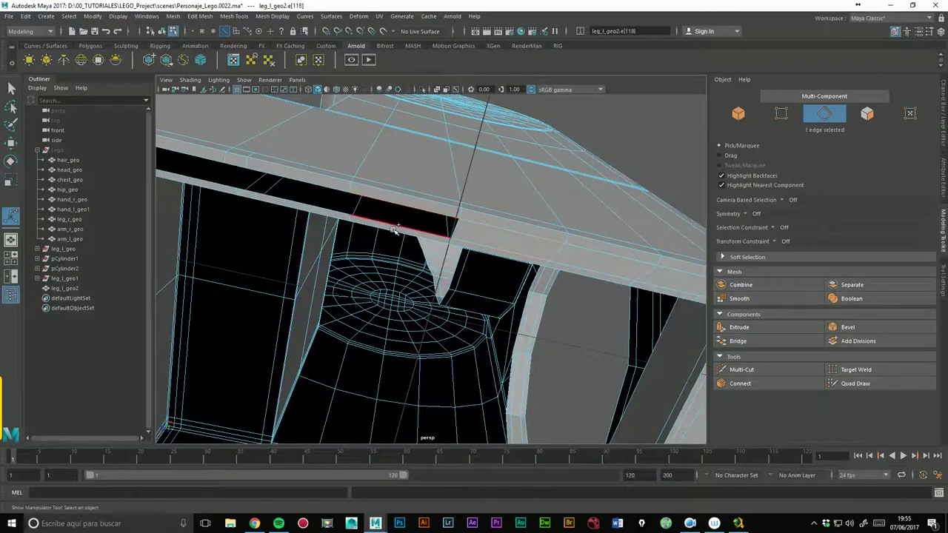
{"action": "left_click", "coordinate": [253, 199], "text": "shift"}
{"action": "left_click_drag", "start_coordinate": [255, 199], "coordinate": [370, 180], "text": "alt"}
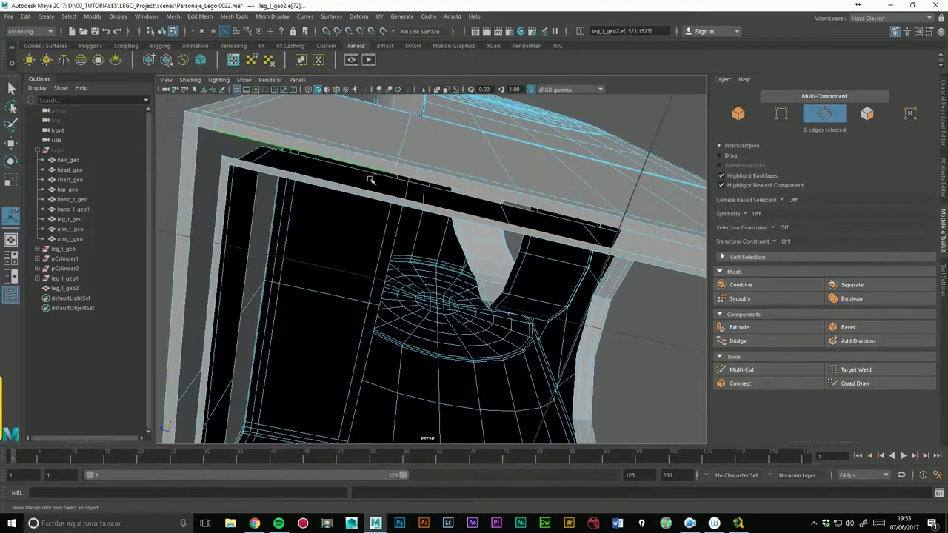
{"action": "left_click", "coordinate": [367, 196], "text": "shift"}
{"action": "left_click", "coordinate": [738, 341]}
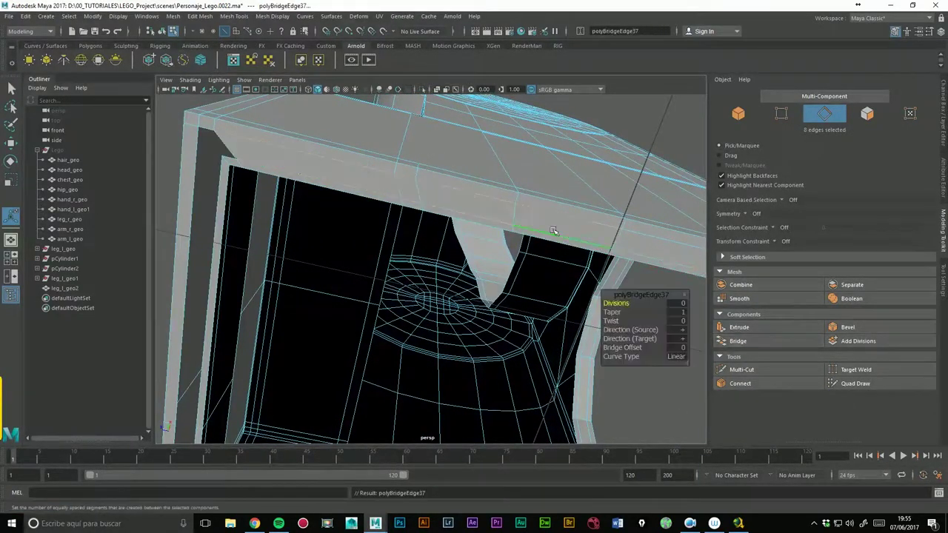
Step: Bridge the next corner gap, the side-wall gap and the small corner gaps
{"action": "left_click_drag", "start_coordinate": [445, 236], "coordinate": [494, 215], "text": "alt"}
{"action": "left_click", "coordinate": [442, 195]}
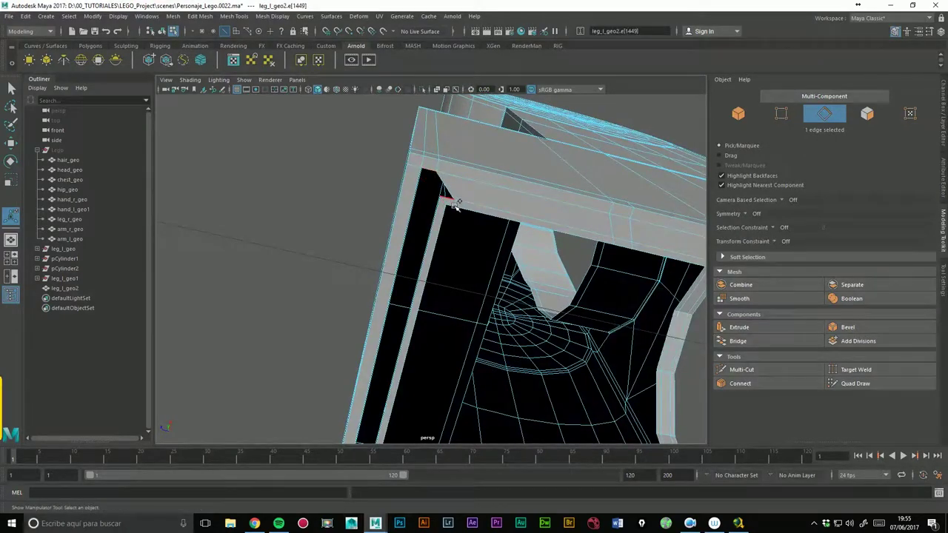
{"action": "left_click", "coordinate": [738, 340]}
{"action": "left_click_drag", "start_coordinate": [420, 206], "coordinate": [332, 229], "text": "alt"}
{"action": "left_click", "coordinate": [437, 239]}
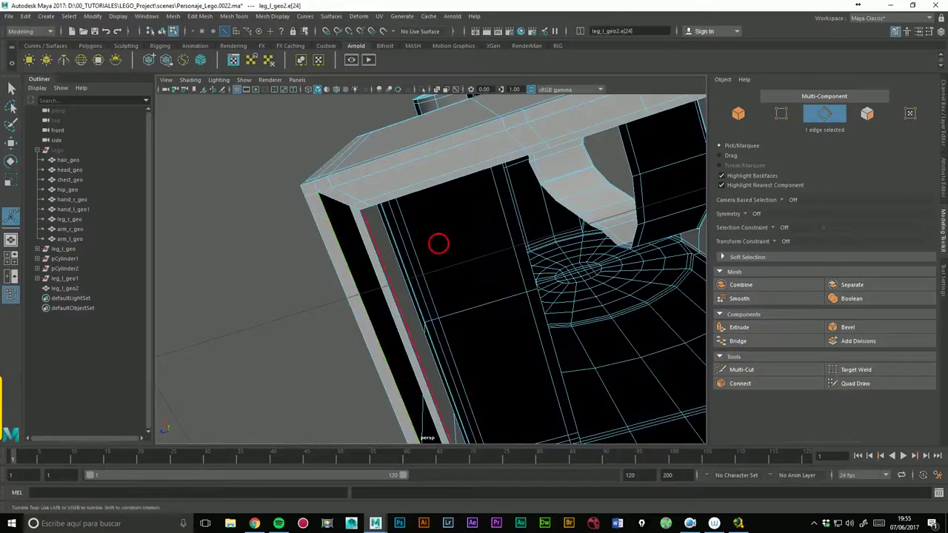
{"action": "left_click_drag", "start_coordinate": [437, 239], "coordinate": [456, 257], "text": "alt"}
{"action": "left_click", "coordinate": [413, 253], "text": "shift"}
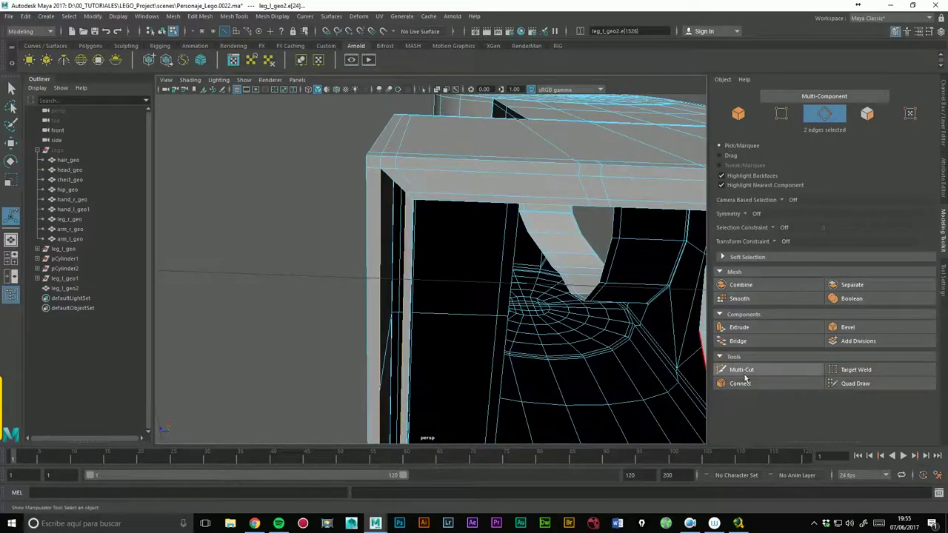
{"action": "left_click", "coordinate": [737, 340]}
{"action": "mouse_move", "coordinate": [532, 189]}
{"action": "left_mouse_down", "text": "alt"}
{"action": "mouse_move", "coordinate": [447, 162]}
{"action": "mouse_move", "coordinate": [437, 203]}
{"action": "mouse_move", "coordinate": [534, 219]}
{"action": "mouse_move", "coordinate": [534, 241]}
{"action": "left_mouse_up", "text": "alt"}
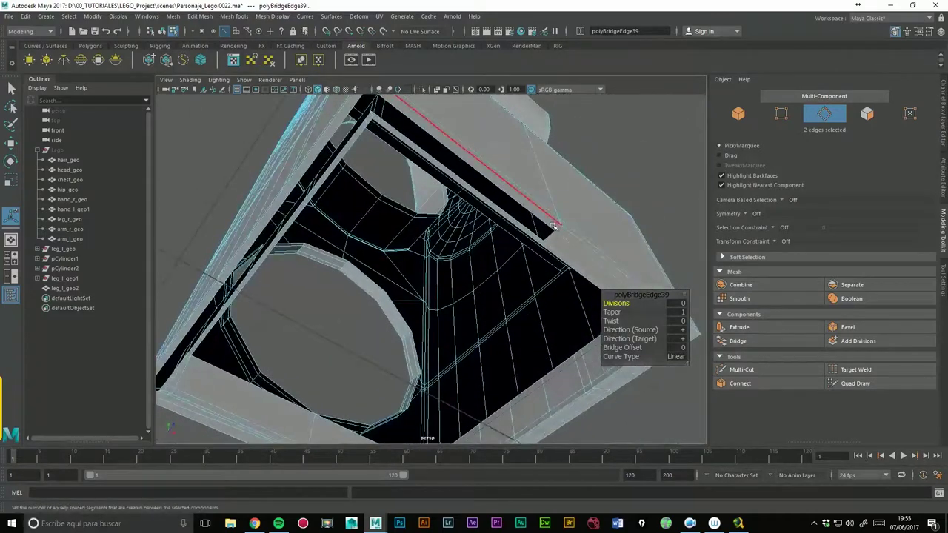
{"action": "left_click", "coordinate": [534, 241]}
{"action": "left_click", "coordinate": [533, 241], "text": "shift"}
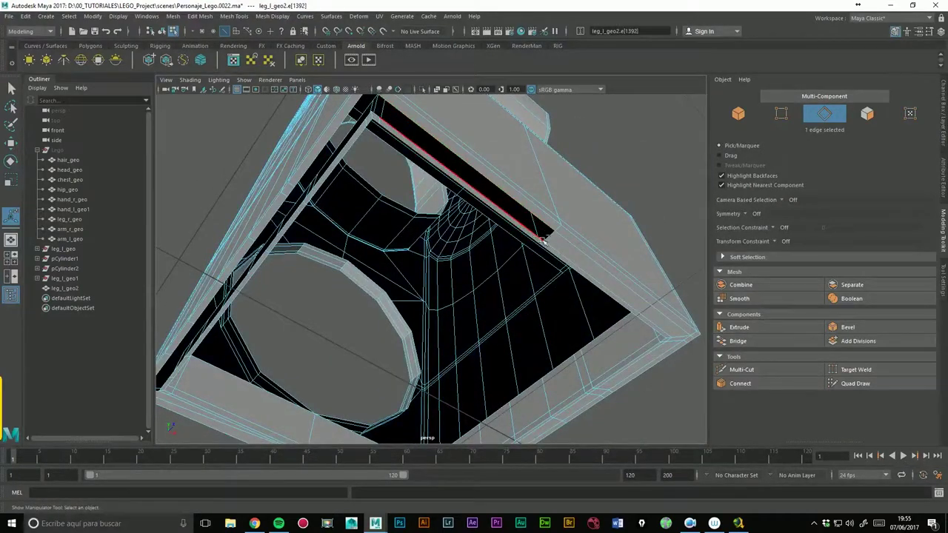
{"action": "left_click", "coordinate": [737, 341]}
{"action": "mouse_move", "coordinate": [585, 256]}
{"action": "left_mouse_down", "text": "alt"}
{"action": "mouse_move", "coordinate": [467, 234]}
{"action": "mouse_move", "coordinate": [508, 220]}
{"action": "left_mouse_up", "text": "alt"}
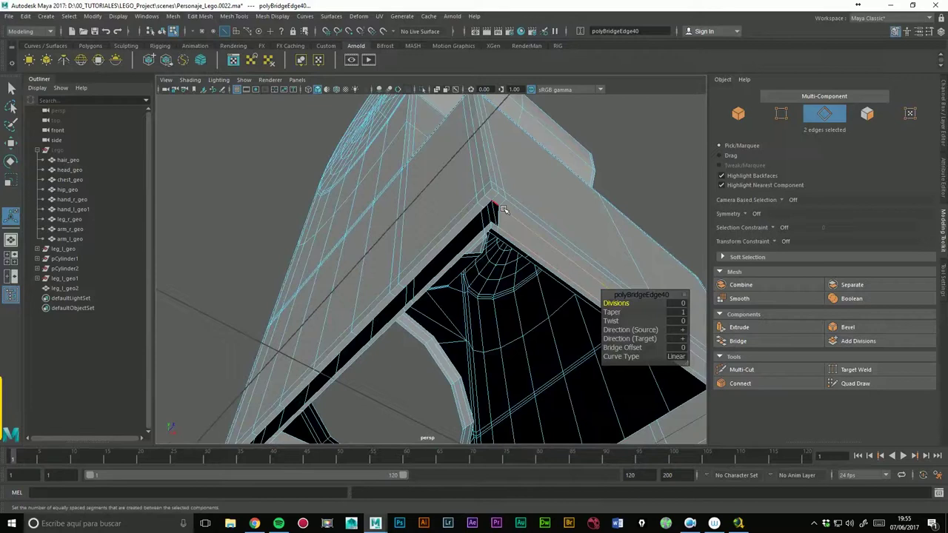
{"action": "left_click", "coordinate": [499, 231]}
{"action": "left_click", "coordinate": [738, 341]}
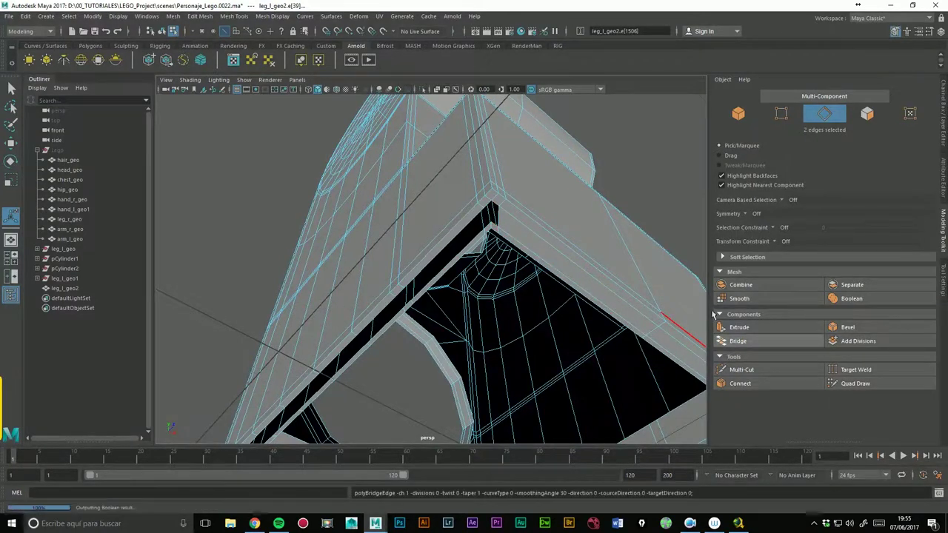
{"action": "left_click", "coordinate": [490, 208]}
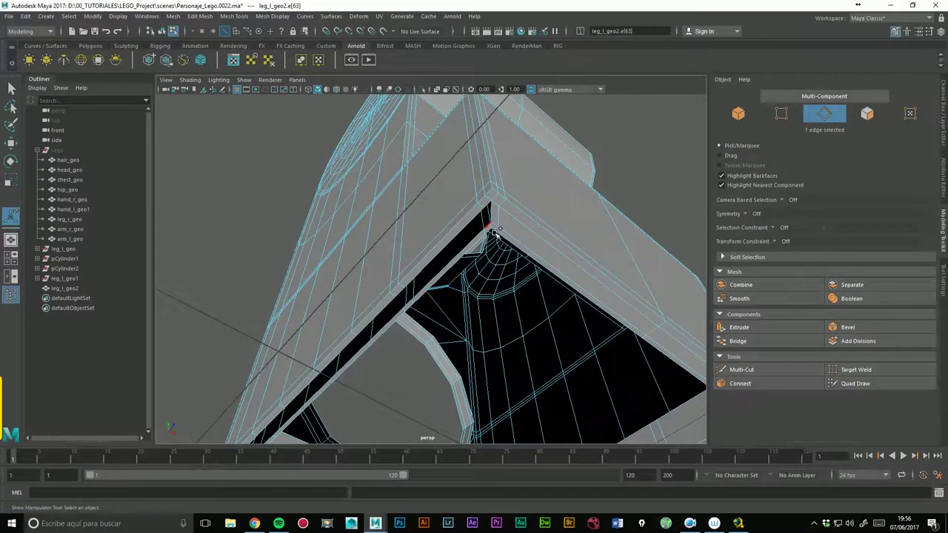
{"action": "left_click", "coordinate": [737, 341]}
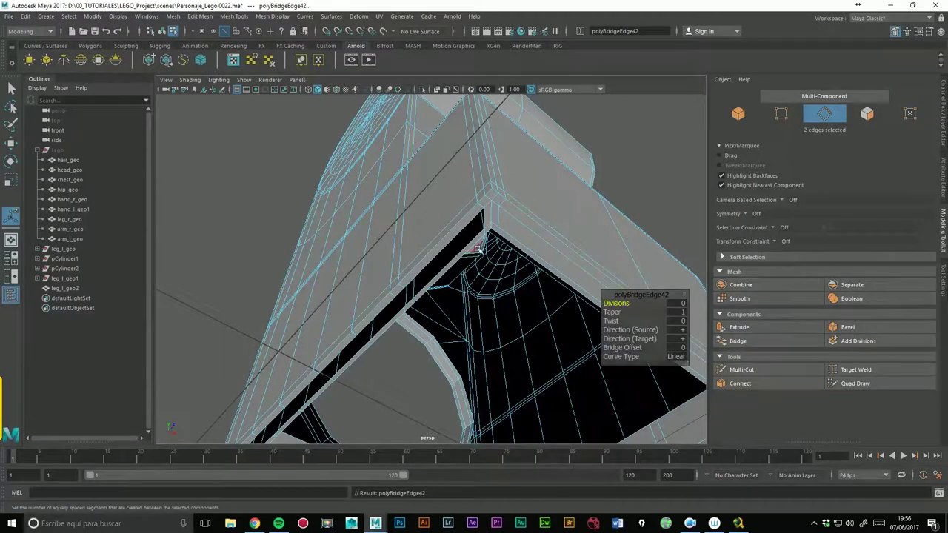
Step: Bridge the front gap, remaining gap and last corner, up to polyBridgeEdge45, then inspect the leg
{"action": "left_click", "coordinate": [462, 238]}
{"action": "left_click_drag", "start_coordinate": [462, 238], "coordinate": [429, 226], "text": "alt"}
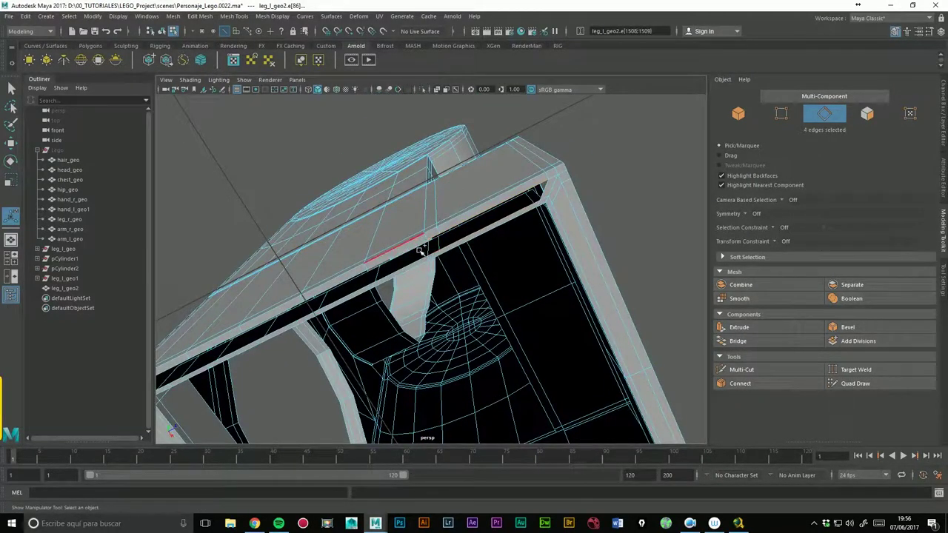
{"action": "key", "text": "ctrl+z"}
{"action": "left_click", "coordinate": [738, 340]}
{"action": "mouse_move", "coordinate": [504, 277]}
{"action": "left_mouse_down", "text": "alt"}
{"action": "mouse_move", "coordinate": [474, 245]}
{"action": "mouse_move", "coordinate": [361, 211]}
{"action": "mouse_move", "coordinate": [474, 280]}
{"action": "left_mouse_up", "text": "alt"}
{"action": "left_click", "coordinate": [365, 225]}
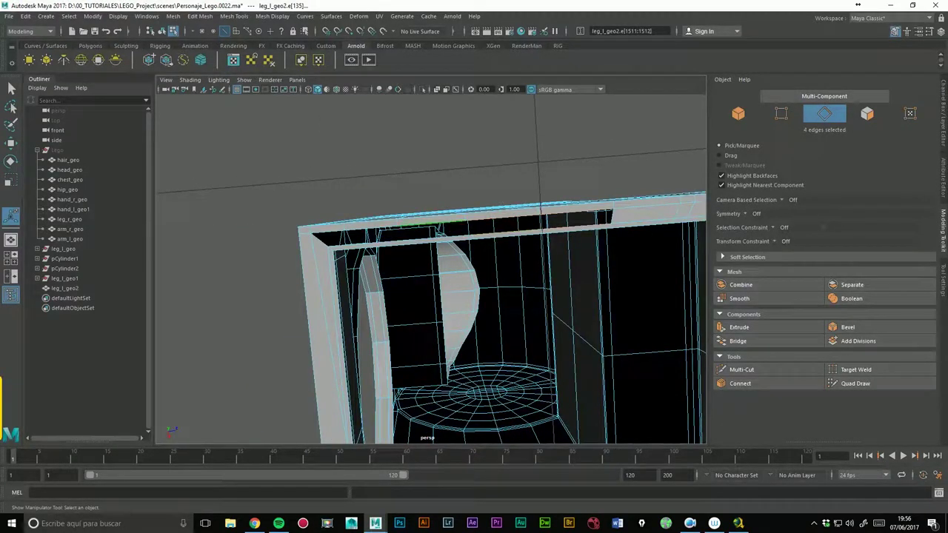
{"action": "left_click", "coordinate": [393, 251], "text": "shift"}
{"action": "left_click", "coordinate": [738, 341]}
{"action": "left_click_drag", "start_coordinate": [474, 282], "coordinate": [365, 204], "text": "alt"}
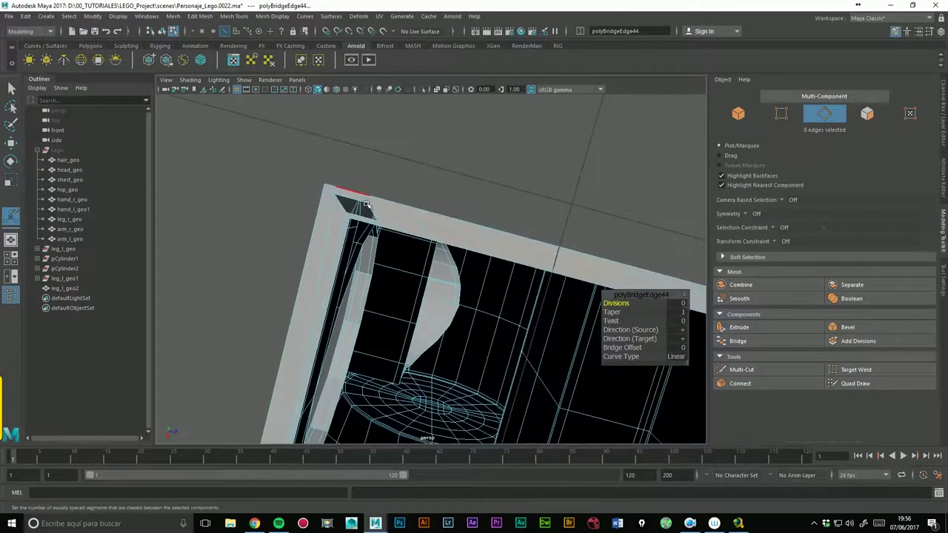
{"action": "left_click", "coordinate": [363, 219]}
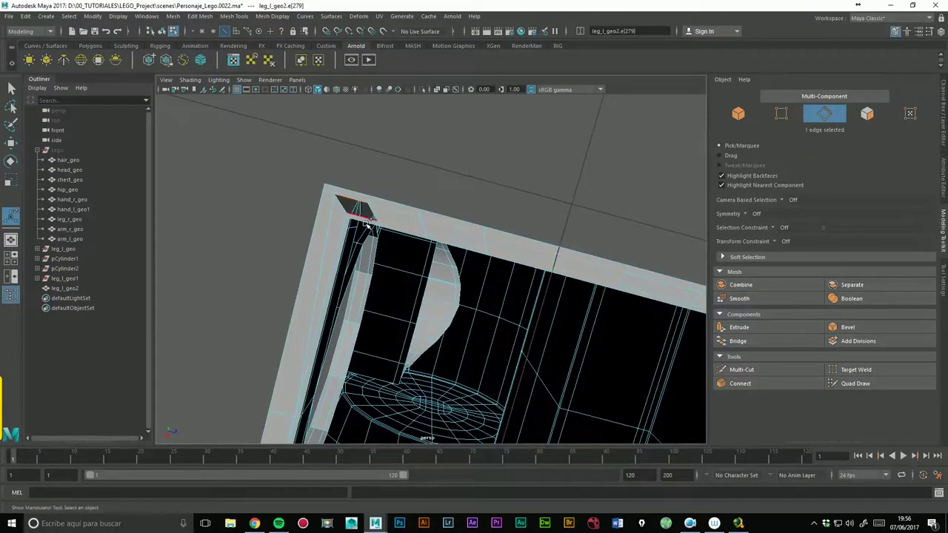
{"action": "left_click", "coordinate": [737, 340]}
{"action": "mouse_move", "coordinate": [576, 212]}
{"action": "left_mouse_down", "text": "alt"}
{"action": "mouse_move", "coordinate": [521, 220]}
{"action": "mouse_move", "coordinate": [487, 281]}
{"action": "left_mouse_up", "text": "alt"}
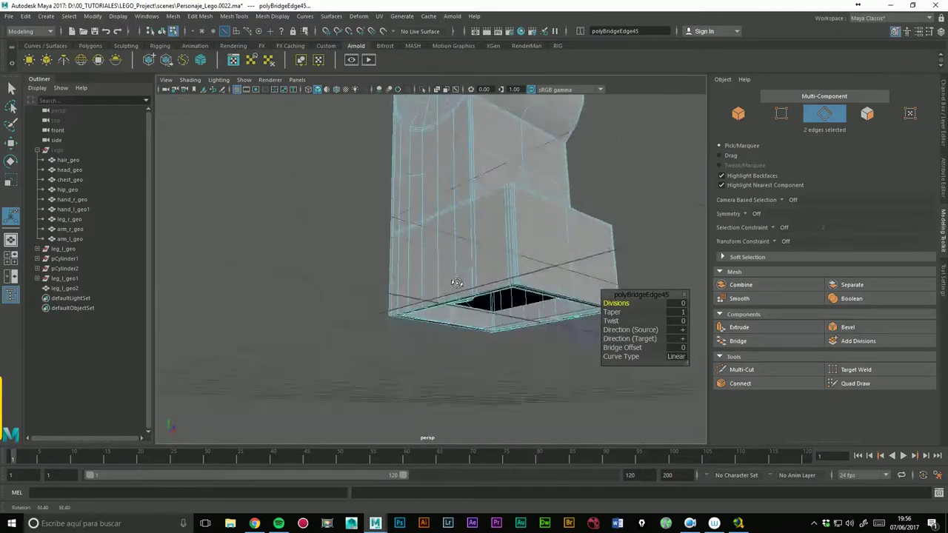
{"action": "mouse_move", "coordinate": [523, 232]}
{"action": "left_mouse_down", "text": "alt"}
{"action": "mouse_move", "coordinate": [252, 243]}
{"action": "mouse_move", "coordinate": [380, 242]}
{"action": "left_mouse_up", "text": "alt"}
Step: Inspect the closed-up leg, return to object mode and select leg_l_geo2
{"action": "scroll", "coordinate": [380, 242], "scroll_direction": "down", "scroll_amount": 5}
{"action": "scroll", "coordinate": [380, 241], "scroll_direction": "down", "scroll_amount": 3}
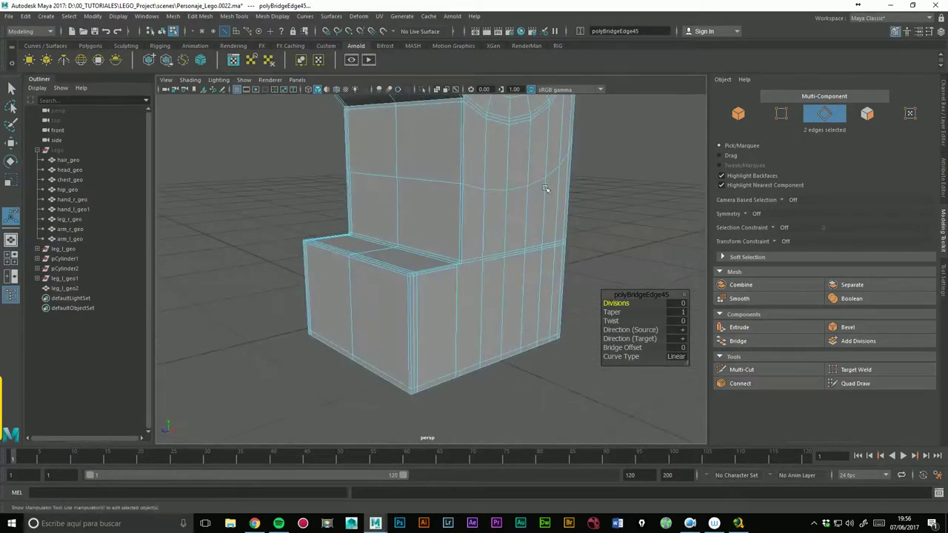
{"action": "scroll", "coordinate": [567, 205], "scroll_direction": "up", "scroll_amount": 3}
{"action": "scroll", "coordinate": [518, 215], "scroll_direction": "down", "scroll_amount": 5}
{"action": "mouse_move", "coordinate": [487, 224]}
{"action": "left_mouse_down", "text": "alt"}
{"action": "mouse_move", "coordinate": [353, 220]}
{"action": "mouse_move", "coordinate": [430, 229]}
{"action": "mouse_move", "coordinate": [373, 231]}
{"action": "left_mouse_up", "text": "alt"}
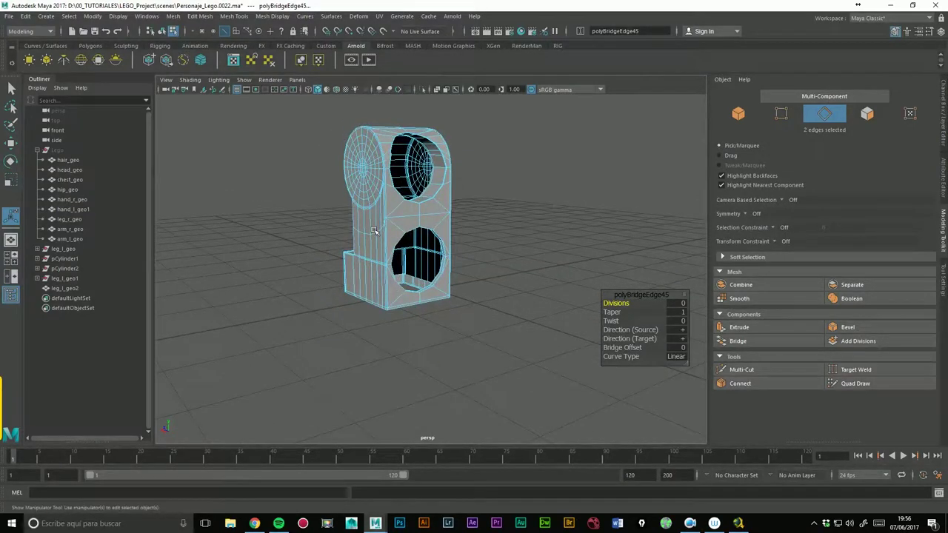
{"action": "right_click_drag", "start_coordinate": [367, 215], "coordinate": [385, 196]}
{"action": "left_click", "coordinate": [466, 247]}
{"action": "left_click_drag", "start_coordinate": [466, 247], "coordinate": [412, 255], "text": "alt"}
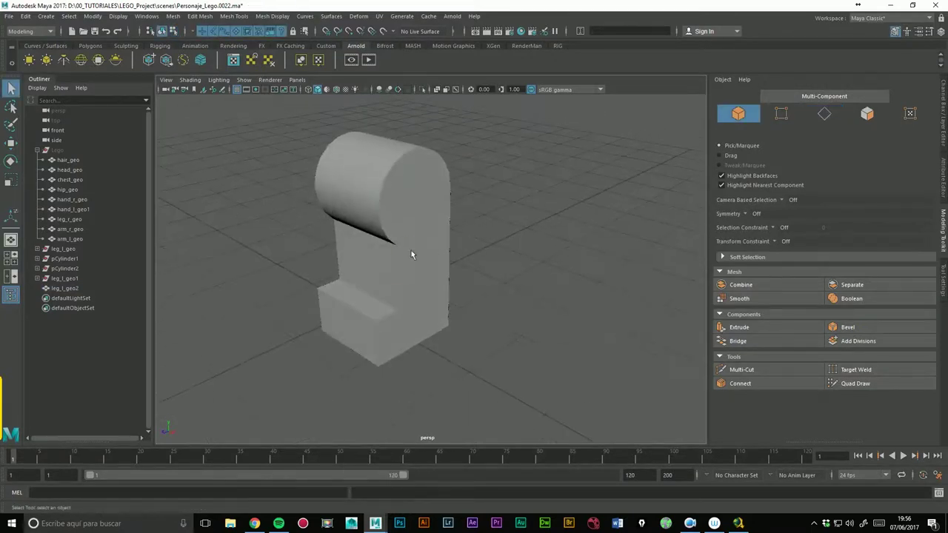
{"action": "left_click", "coordinate": [407, 252]}
{"action": "left_click", "coordinate": [562, 285]}
{"action": "mouse_move", "coordinate": [561, 285]}
{"action": "left_mouse_down", "text": "alt"}
{"action": "mouse_move", "coordinate": [565, 298]}
{"action": "mouse_move", "coordinate": [432, 277]}
{"action": "mouse_move", "coordinate": [416, 288]}
{"action": "mouse_move", "coordinate": [474, 289]}
{"action": "mouse_move", "coordinate": [407, 287]}
{"action": "mouse_move", "coordinate": [435, 257]}
{"action": "left_mouse_up", "text": "alt"}
{"action": "left_click", "coordinate": [407, 288]}
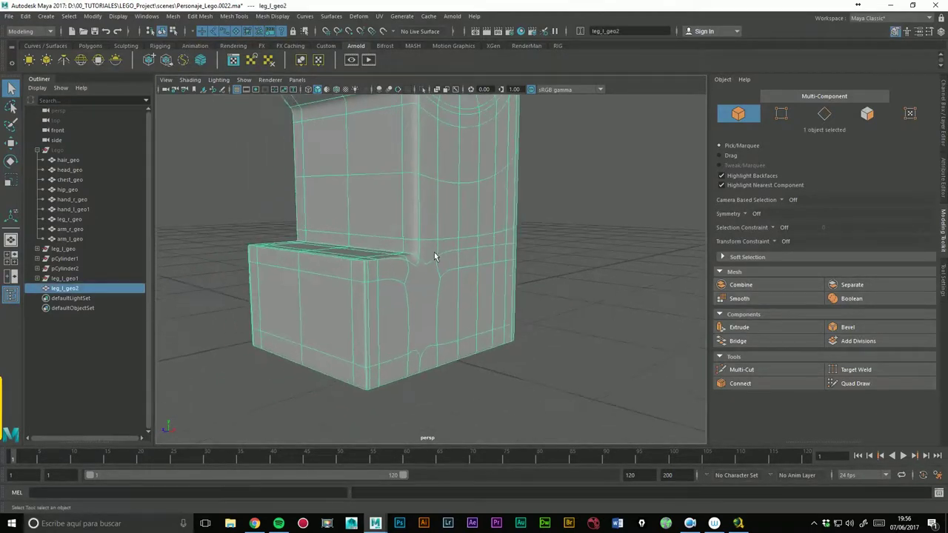
Step: Zoom in on the step-corner side wall and activate Multi-Cut
{"action": "right_click_drag", "start_coordinate": [435, 257], "coordinate": [446, 273], "text": "alt"}
{"action": "left_click_drag", "start_coordinate": [402, 291], "coordinate": [363, 244], "text": "alt"}
{"action": "right_click_drag", "start_coordinate": [363, 244], "coordinate": [391, 233], "text": "alt"}
{"action": "left_click_drag", "start_coordinate": [289, 238], "coordinate": [452, 222], "text": "alt"}
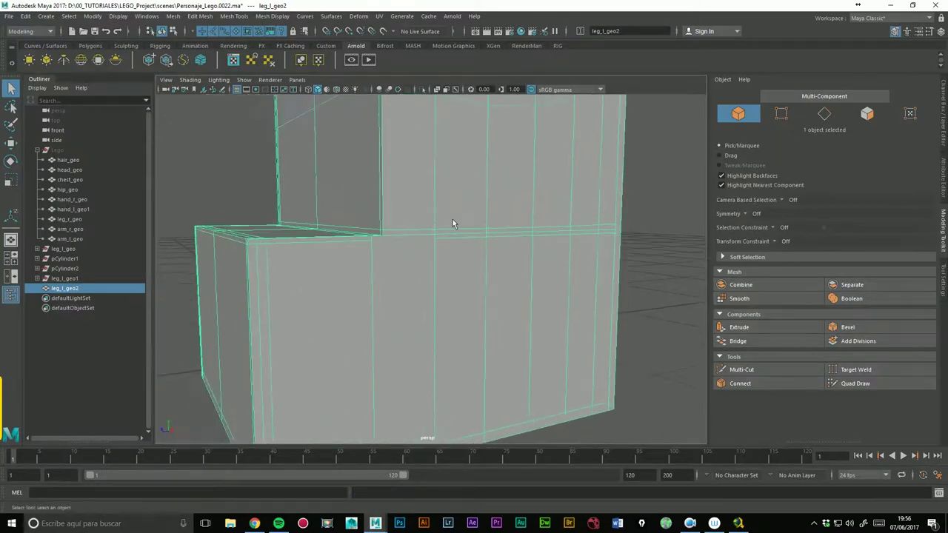
{"action": "right_click_drag", "start_coordinate": [452, 222], "coordinate": [530, 230], "text": "alt"}
{"action": "left_click_drag", "start_coordinate": [367, 228], "coordinate": [378, 239], "text": "alt"}
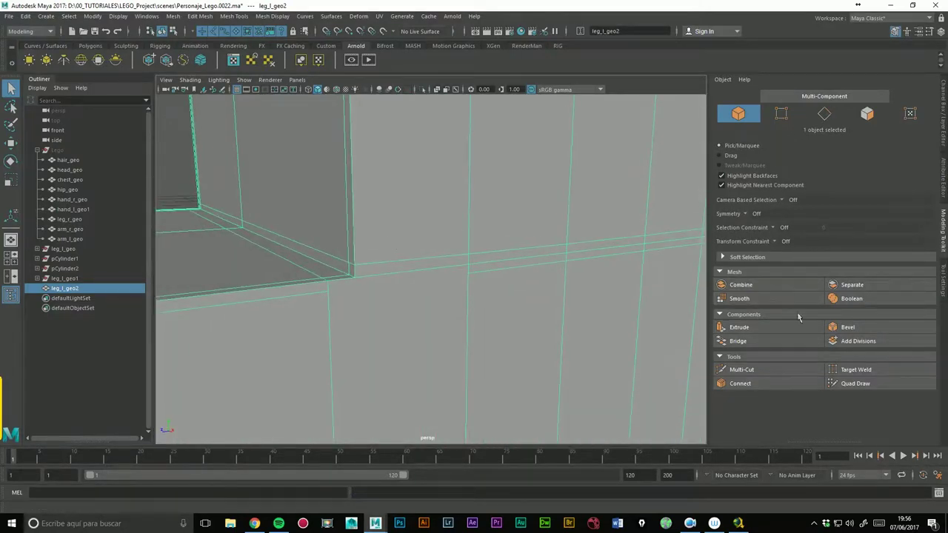
{"action": "left_click", "coordinate": [751, 369]}
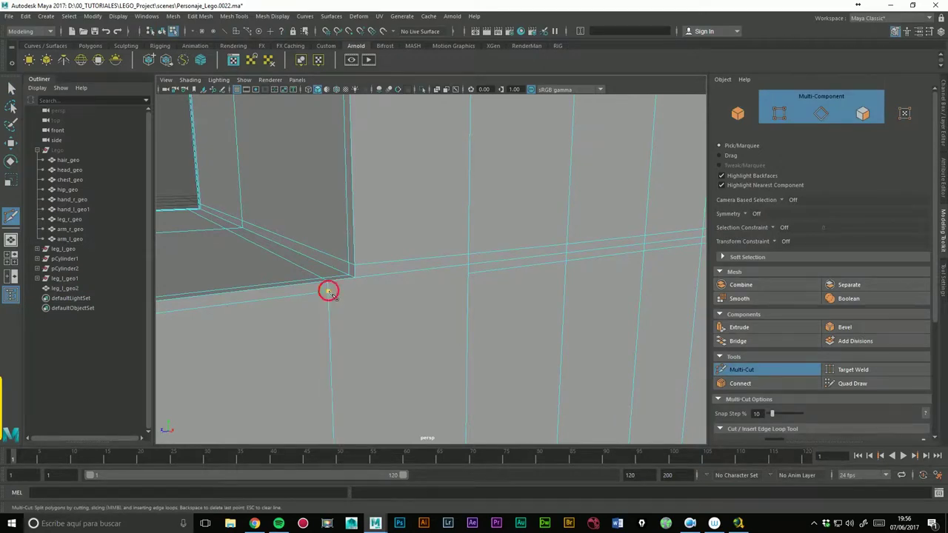
Step: Cancel the unfinished cut points and orbit to a low front view of the leg
{"action": "key", "text": "Escape"}
{"action": "left_click_drag", "start_coordinate": [438, 290], "coordinate": [448, 121], "text": "alt"}
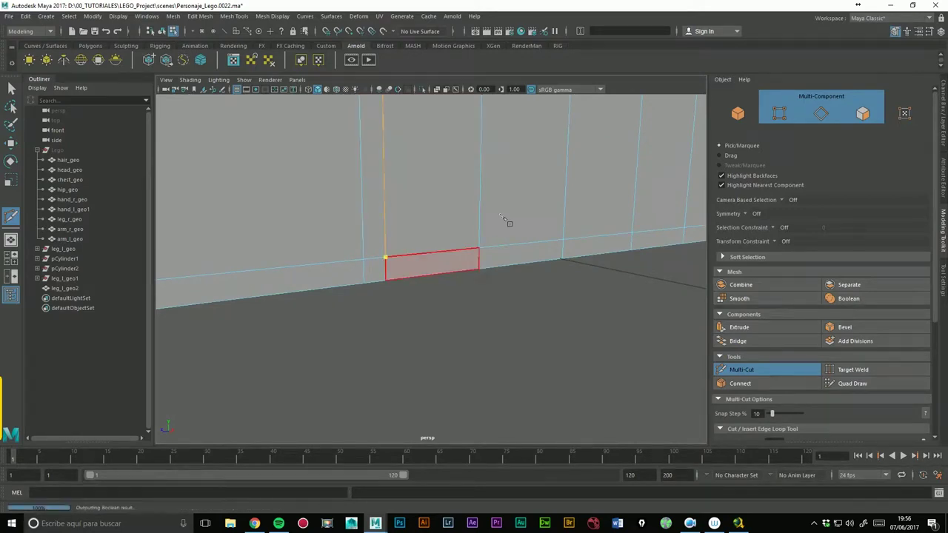
{"action": "right_click_drag", "start_coordinate": [588, 207], "coordinate": [323, 213], "text": "alt"}
{"action": "left_click_drag", "start_coordinate": [481, 252], "coordinate": [577, 220], "text": "alt"}
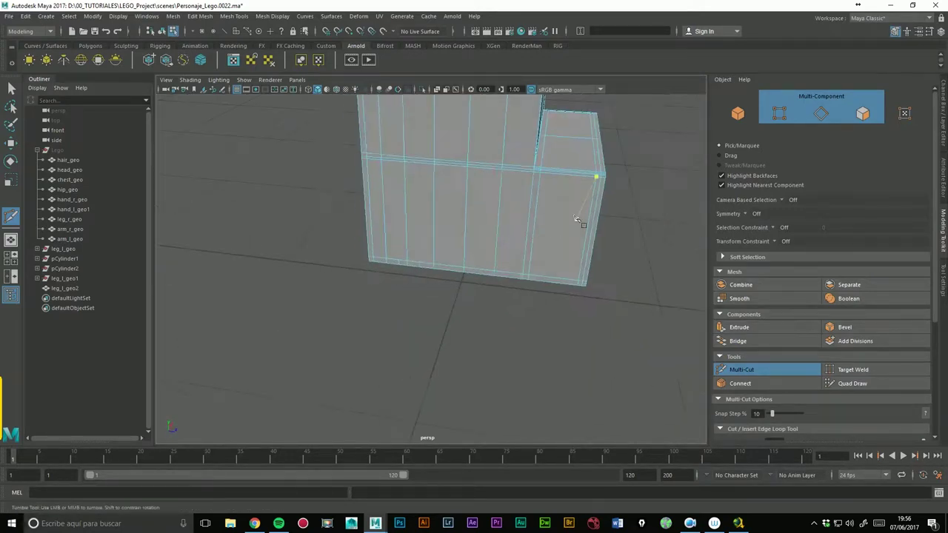
{"action": "mouse_move", "coordinate": [525, 244]}
{"action": "left_mouse_down", "text": "alt"}
{"action": "mouse_move", "coordinate": [485, 208]}
{"action": "mouse_move", "coordinate": [396, 201]}
{"action": "left_mouse_up", "text": "alt"}
{"action": "key", "text": "w"}
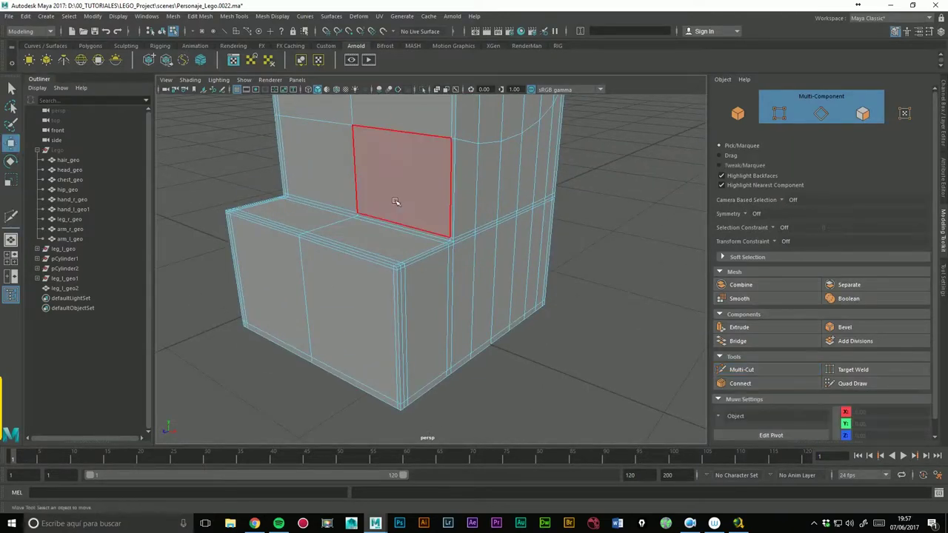
{"action": "right_click_drag", "start_coordinate": [411, 184], "coordinate": [437, 177]}
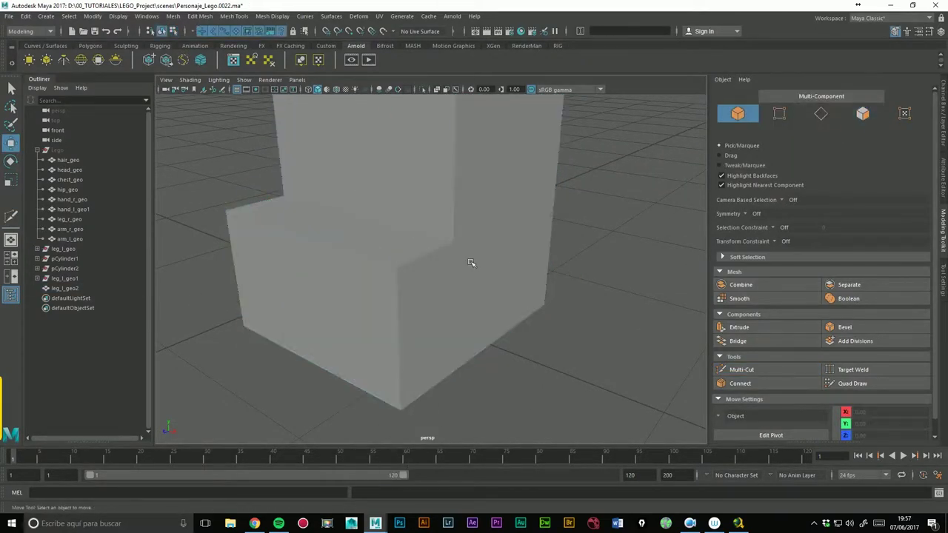
{"action": "left_click", "coordinate": [567, 274]}
{"action": "mouse_move", "coordinate": [596, 252]}
{"action": "left_mouse_down", "text": "alt"}
{"action": "mouse_move", "coordinate": [503, 299]}
{"action": "mouse_move", "coordinate": [465, 303]}
{"action": "mouse_move", "coordinate": [429, 296]}
{"action": "mouse_move", "coordinate": [377, 242]}
{"action": "mouse_move", "coordinate": [445, 245]}
{"action": "mouse_move", "coordinate": [395, 274]}
{"action": "mouse_move", "coordinate": [530, 356]}
{"action": "left_mouse_up", "text": "alt"}
{"action": "scroll", "coordinate": [392, 226], "scroll_direction": "up", "scroll_amount": 5}
Step: Show leg_l_geo2's cage and move inner-corner vertex 826 to about X 1.18, Y 0.61, Z 0.31
{"action": "left_click", "coordinate": [354, 228]}
{"action": "scroll", "coordinate": [463, 252], "scroll_direction": "up", "scroll_amount": 3}
{"action": "key", "text": "1"}
{"action": "left_click_drag", "start_coordinate": [519, 323], "coordinate": [465, 260], "text": "alt"}
{"action": "right_click_drag", "start_coordinate": [459, 241], "coordinate": [452, 269]}
{"action": "left_click", "coordinate": [452, 269]}
{"action": "mouse_move", "coordinate": [452, 269]}
{"action": "middle_mouse_down"}
{"action": "mouse_move", "coordinate": [444, 279]}
{"action": "mouse_move", "coordinate": [508, 301]}
{"action": "middle_mouse_up"}
{"action": "mouse_move", "coordinate": [508, 301]}
{"action": "left_mouse_down", "text": "alt"}
{"action": "mouse_move", "coordinate": [565, 267]}
{"action": "mouse_move", "coordinate": [626, 248]}
{"action": "mouse_move", "coordinate": [507, 254]}
{"action": "mouse_move", "coordinate": [567, 277]}
{"action": "mouse_move", "coordinate": [496, 257]}
{"action": "left_mouse_up", "text": "alt"}
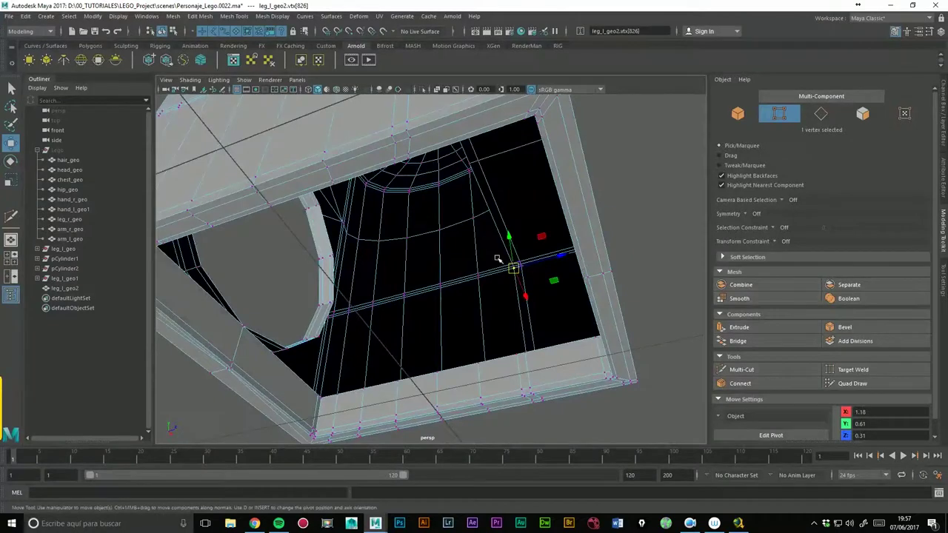
Step: Pull step-corner vertex vtx[59] out to the right, then undo the move
{"action": "scroll", "coordinate": [497, 258], "scroll_direction": "up", "scroll_amount": 3}
{"action": "scroll", "coordinate": [466, 264], "scroll_direction": "up", "scroll_amount": 5}
{"action": "scroll", "coordinate": [366, 298], "scroll_direction": "up", "scroll_amount": 2}
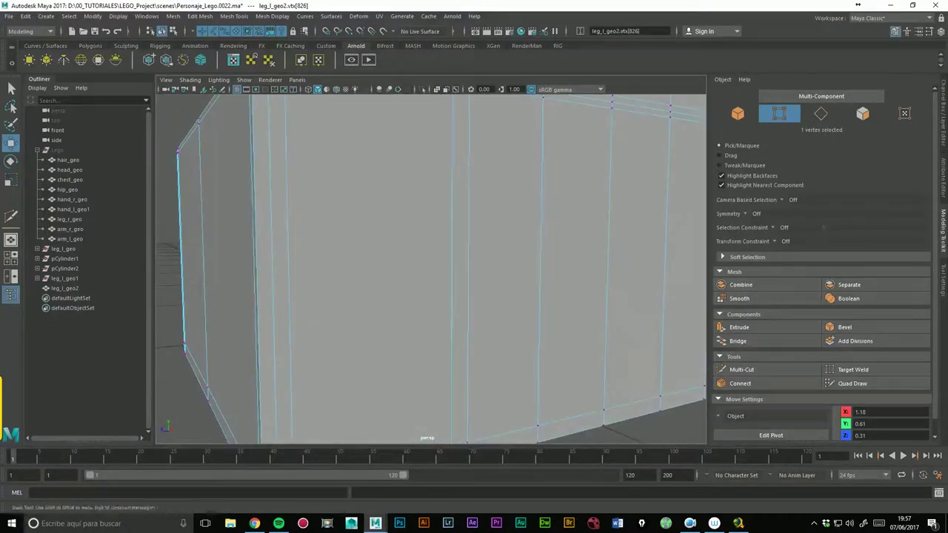
{"action": "scroll", "coordinate": [430, 304], "scroll_direction": "down", "scroll_amount": 5}
{"action": "left_click_drag", "start_coordinate": [444, 311], "coordinate": [461, 320], "text": "alt"}
{"action": "left_click", "coordinate": [508, 359]}
{"action": "left_click", "coordinate": [488, 287]}
{"action": "left_click", "coordinate": [409, 289]}
{"action": "left_click_drag", "start_coordinate": [423, 295], "coordinate": [474, 313]}
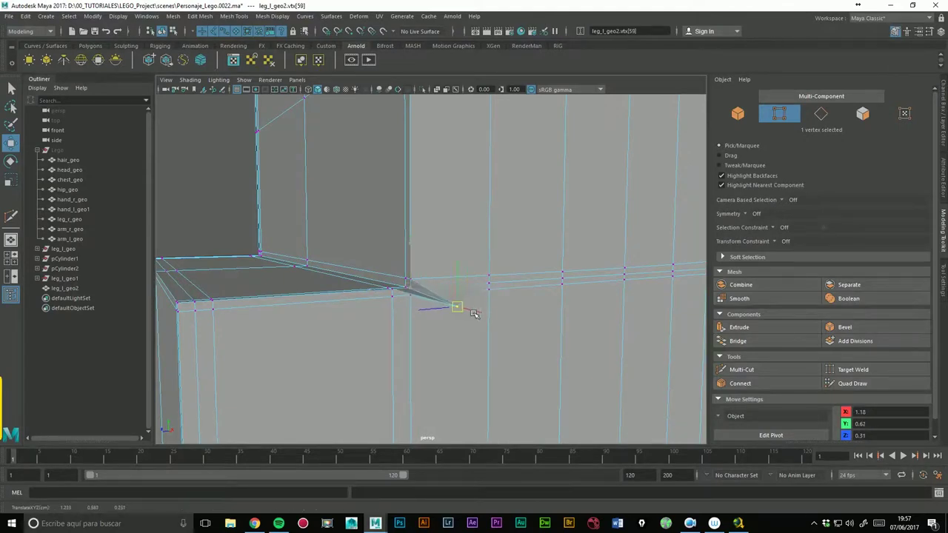
{"action": "key", "text": "ctrl+z"}
Step: Pull another corner vertex upward, undo it, and return to object mode
{"action": "left_click_drag", "start_coordinate": [410, 279], "coordinate": [466, 232]}
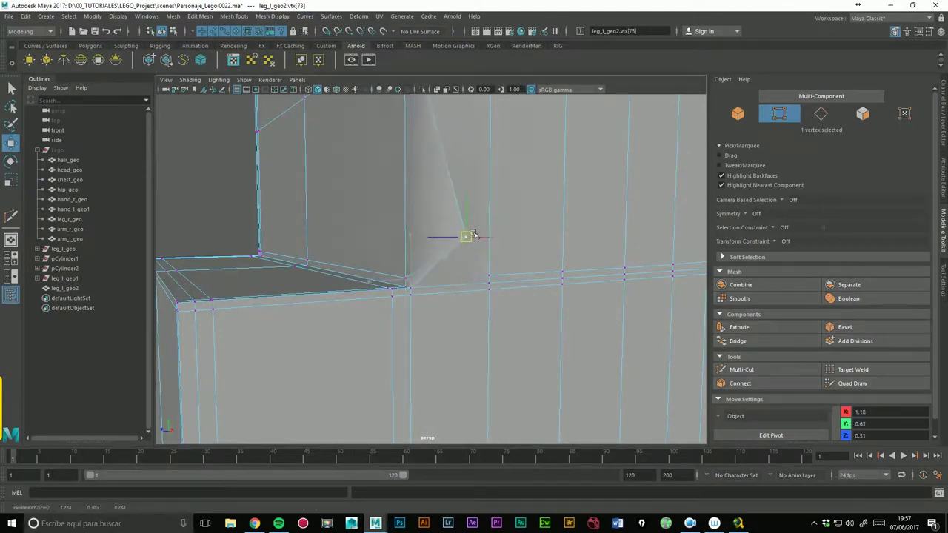
{"action": "key", "text": "ctrl+z"}
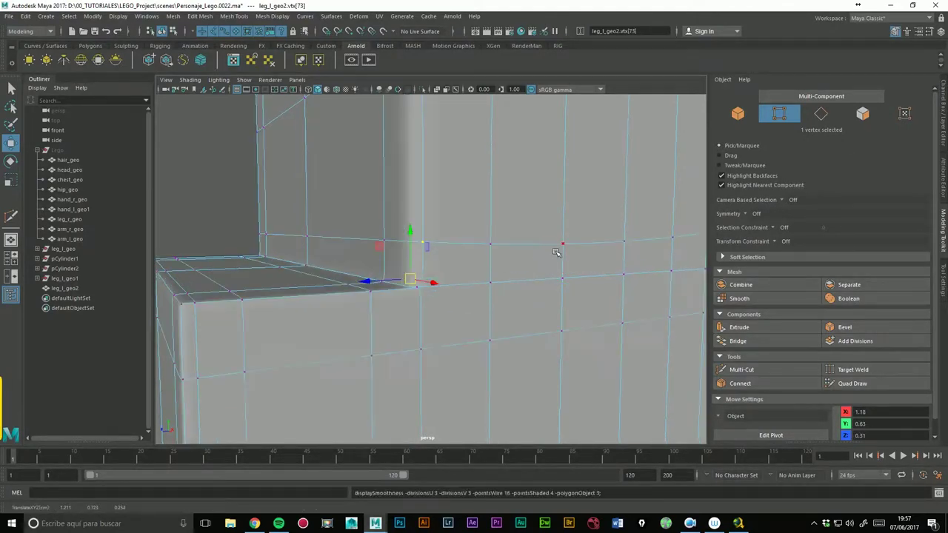
{"action": "scroll", "coordinate": [542, 248], "scroll_direction": "down", "scroll_amount": 5}
{"action": "right_click_drag", "start_coordinate": [502, 236], "coordinate": [555, 214]}
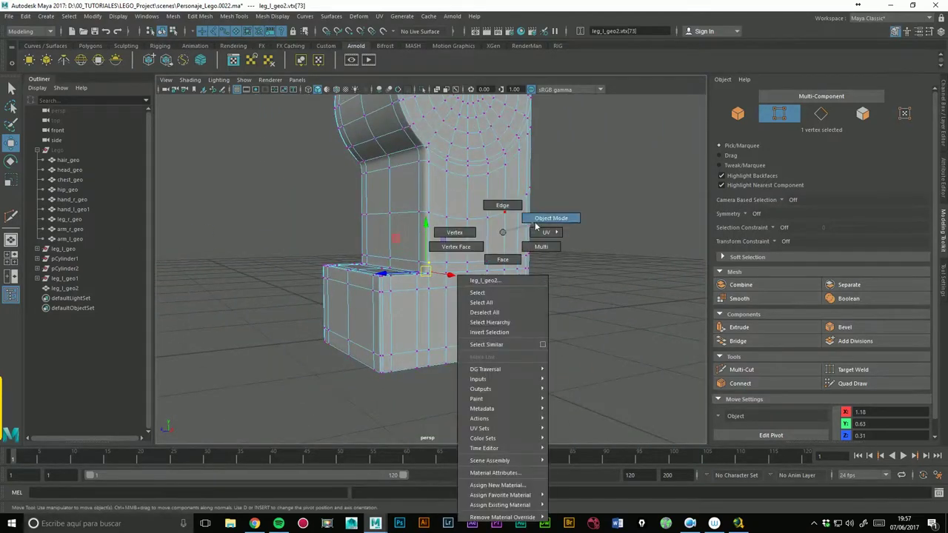
{"action": "scroll", "coordinate": [607, 269], "scroll_direction": "down", "scroll_amount": 5}
{"action": "mouse_move", "coordinate": [578, 323]}
{"action": "left_mouse_down", "text": "alt"}
{"action": "mouse_move", "coordinate": [479, 303]}
{"action": "mouse_move", "coordinate": [569, 311]}
{"action": "mouse_move", "coordinate": [649, 301]}
{"action": "mouse_move", "coordinate": [474, 287]}
{"action": "mouse_move", "coordinate": [683, 309]}
{"action": "mouse_move", "coordinate": [423, 275]}
{"action": "mouse_move", "coordinate": [428, 258]}
{"action": "mouse_move", "coordinate": [393, 254]}
{"action": "mouse_move", "coordinate": [376, 224]}
{"action": "mouse_move", "coordinate": [329, 247]}
{"action": "left_mouse_up", "text": "alt"}
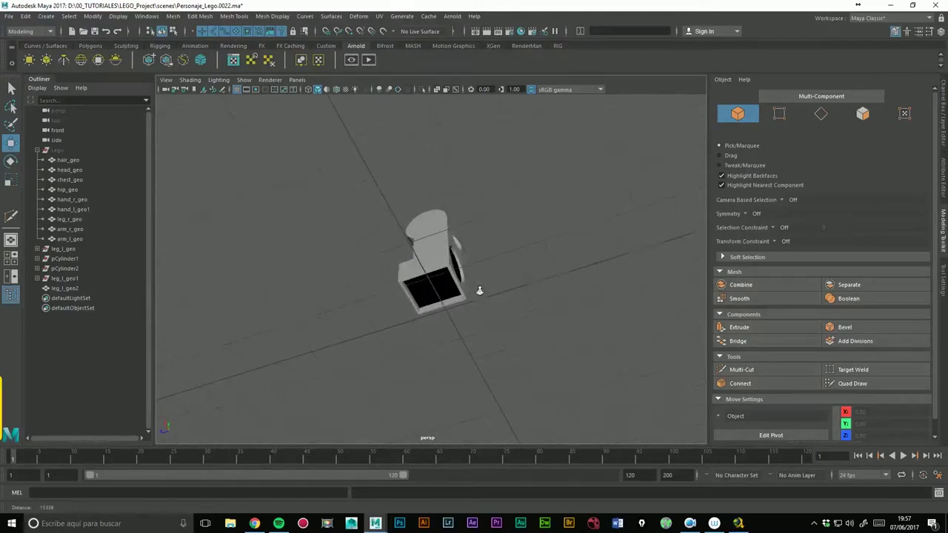
Step: Orbit around the leg's side, bottom and round openings, then select leg_l_geo2
{"action": "scroll", "coordinate": [482, 304], "scroll_direction": "up", "scroll_amount": 3}
{"action": "mouse_move", "coordinate": [484, 318]}
{"action": "left_mouse_down", "text": "alt"}
{"action": "mouse_move", "coordinate": [511, 315]}
{"action": "mouse_move", "coordinate": [469, 319]}
{"action": "mouse_move", "coordinate": [451, 334]}
{"action": "mouse_move", "coordinate": [397, 292]}
{"action": "mouse_move", "coordinate": [447, 313]}
{"action": "mouse_move", "coordinate": [461, 267]}
{"action": "mouse_move", "coordinate": [453, 256]}
{"action": "mouse_move", "coordinate": [355, 299]}
{"action": "mouse_move", "coordinate": [447, 355]}
{"action": "left_mouse_up", "text": "alt"}
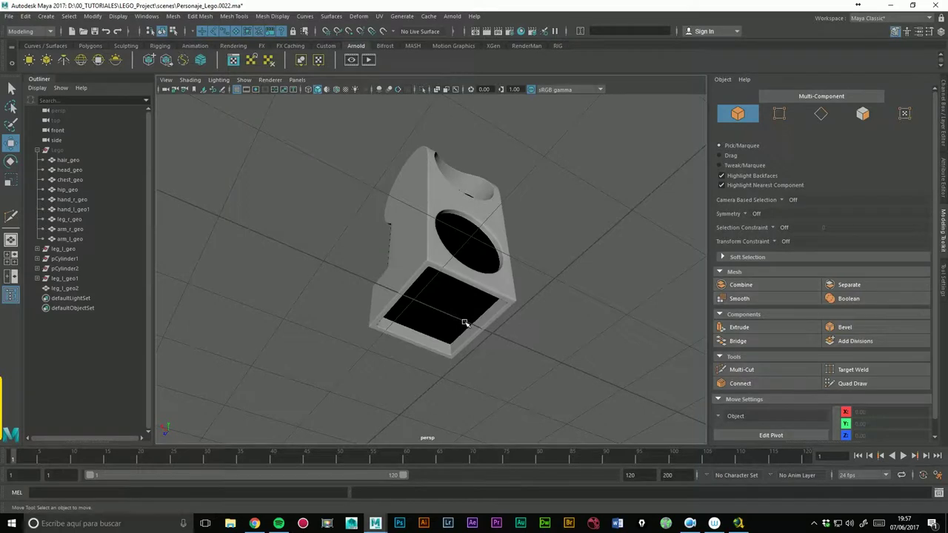
{"action": "mouse_move", "coordinate": [465, 319]}
{"action": "left_mouse_down", "text": "alt"}
{"action": "mouse_move", "coordinate": [479, 326]}
{"action": "mouse_move", "coordinate": [445, 326]}
{"action": "mouse_move", "coordinate": [437, 284]}
{"action": "mouse_move", "coordinate": [533, 247]}
{"action": "mouse_move", "coordinate": [451, 256]}
{"action": "mouse_move", "coordinate": [500, 244]}
{"action": "mouse_move", "coordinate": [363, 317]}
{"action": "mouse_move", "coordinate": [514, 317]}
{"action": "mouse_move", "coordinate": [561, 302]}
{"action": "mouse_move", "coordinate": [584, 267]}
{"action": "mouse_move", "coordinate": [575, 290]}
{"action": "mouse_move", "coordinate": [350, 308]}
{"action": "mouse_move", "coordinate": [392, 301]}
{"action": "left_mouse_up", "text": "alt"}
{"action": "mouse_move", "coordinate": [496, 293]}
{"action": "left_mouse_down", "text": "alt"}
{"action": "mouse_move", "coordinate": [592, 333]}
{"action": "mouse_move", "coordinate": [563, 314]}
{"action": "mouse_move", "coordinate": [511, 363]}
{"action": "mouse_move", "coordinate": [484, 291]}
{"action": "mouse_move", "coordinate": [393, 294]}
{"action": "mouse_move", "coordinate": [422, 313]}
{"action": "mouse_move", "coordinate": [403, 308]}
{"action": "mouse_move", "coordinate": [562, 293]}
{"action": "mouse_move", "coordinate": [568, 255]}
{"action": "left_mouse_up", "text": "alt"}
{"action": "left_click", "coordinate": [396, 302]}
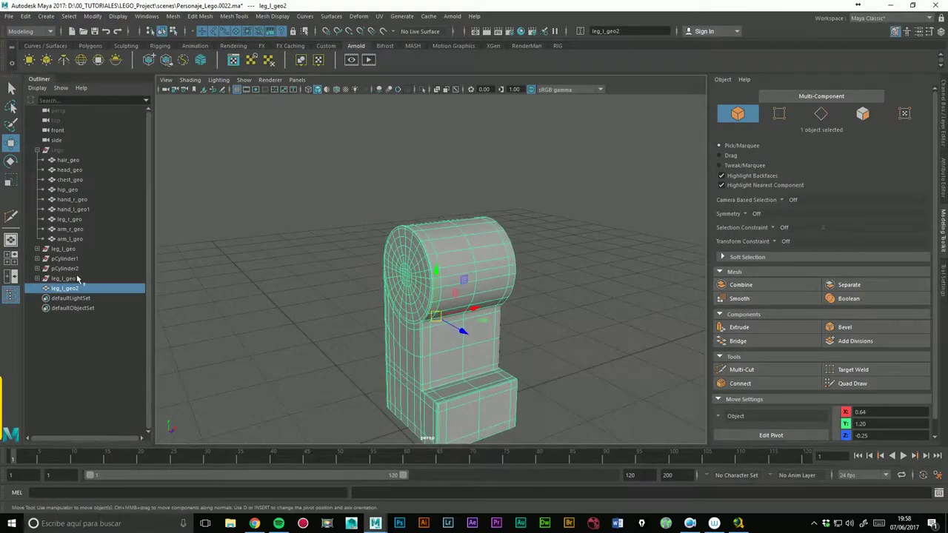
Step: Increment-save the scene as Personaje_Lego.0023 and select the Lego group in the Outliner
{"action": "left_click", "coordinate": [26, 15]}
{"action": "mouse_move", "coordinate": [54, 133]}
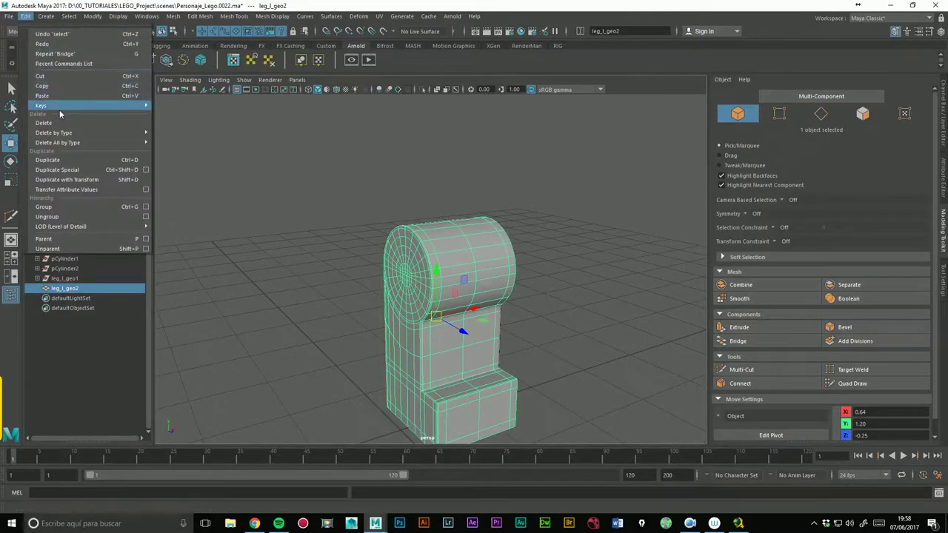
{"action": "key", "text": "Escape"}
{"action": "left_click", "coordinate": [9, 15]}
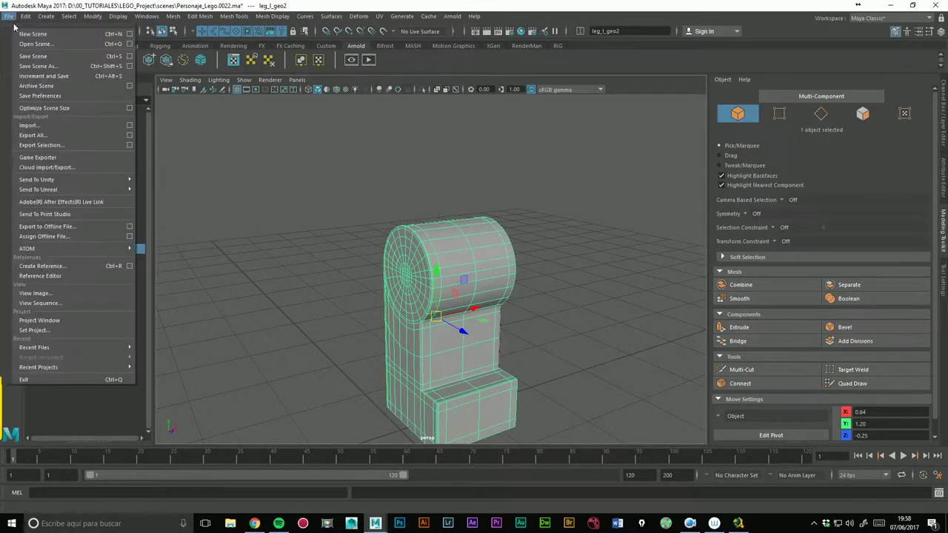
{"action": "left_click", "coordinate": [41, 76]}
{"action": "left_click", "coordinate": [74, 240]}
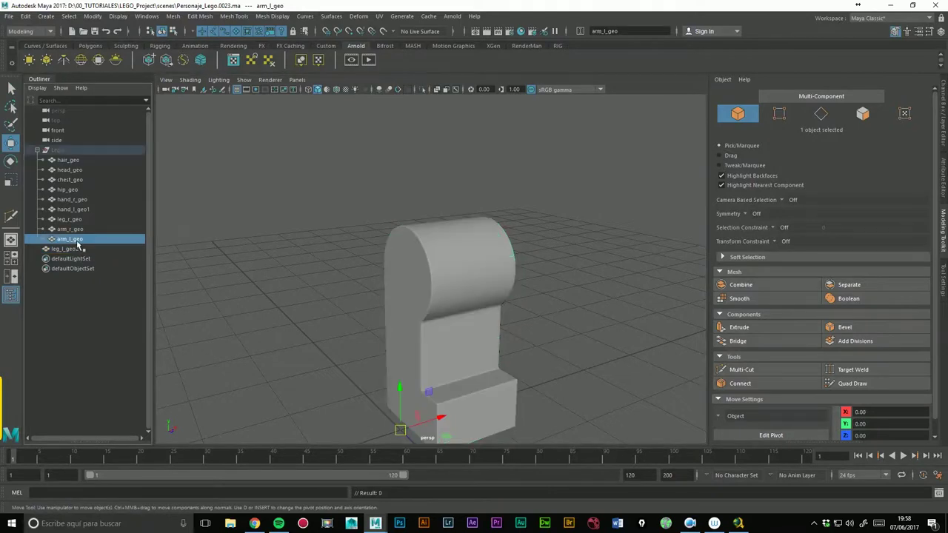
{"action": "left_click", "coordinate": [67, 150]}
Step: Unhide the Lego group and delete the old leg_r_geo leg
{"action": "key", "text": "h"}
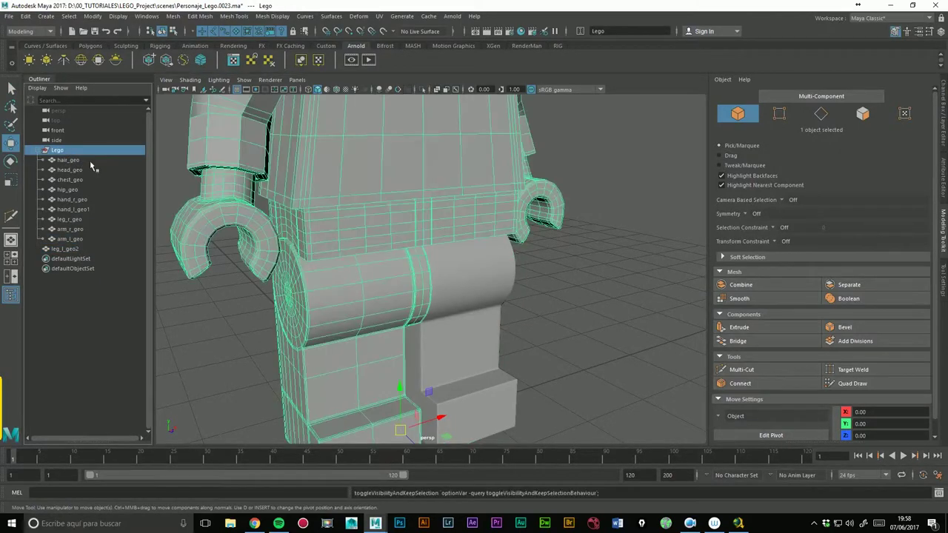
{"action": "left_click", "coordinate": [429, 292]}
{"action": "left_click", "coordinate": [488, 301], "text": "shift"}
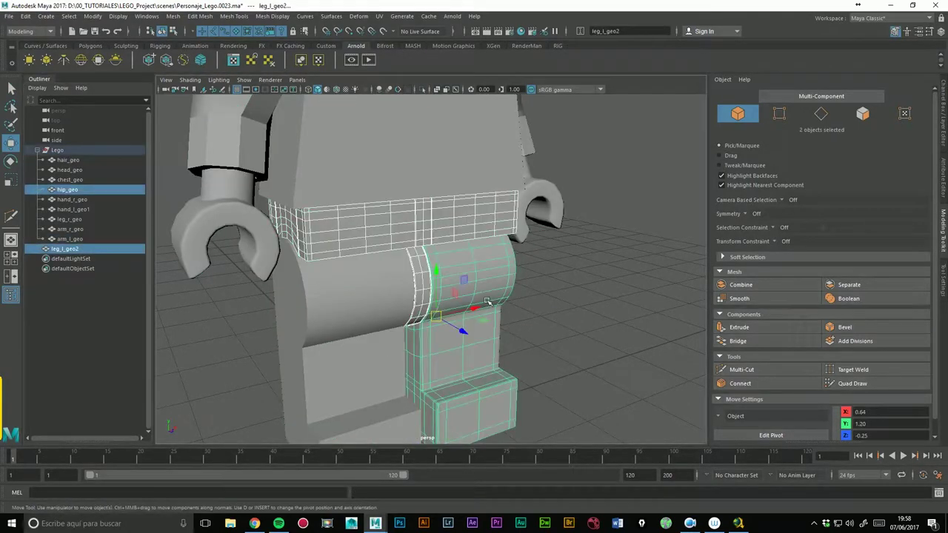
{"action": "left_click", "coordinate": [361, 336]}
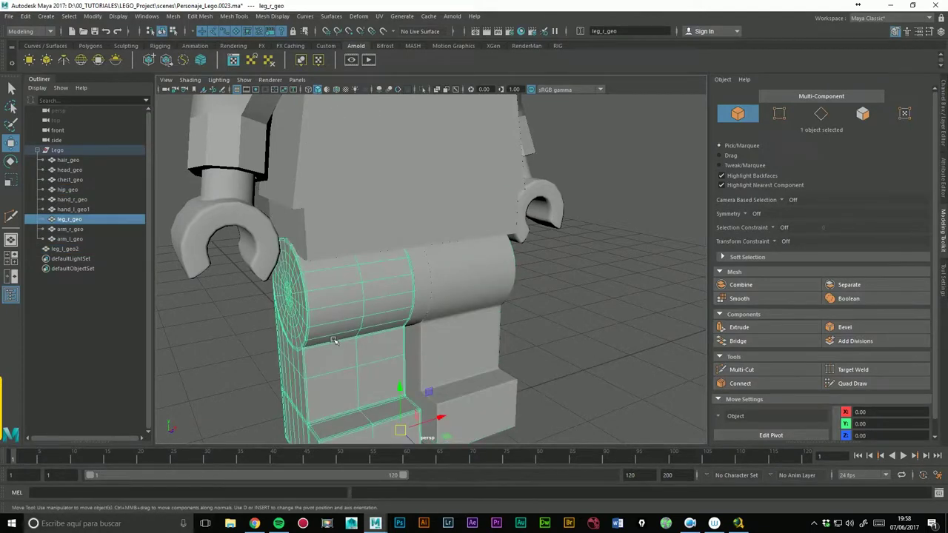
{"action": "key", "text": "Delete"}
Step: Inspect the hip peg inside leg_l_geo2 and select the edge loop around its upper hole
{"action": "left_click", "coordinate": [476, 309]}
{"action": "mouse_move", "coordinate": [450, 324]}
{"action": "left_mouse_down", "text": "alt"}
{"action": "mouse_move", "coordinate": [430, 303]}
{"action": "mouse_move", "coordinate": [544, 236]}
{"action": "mouse_move", "coordinate": [533, 237]}
{"action": "left_mouse_up", "text": "alt"}
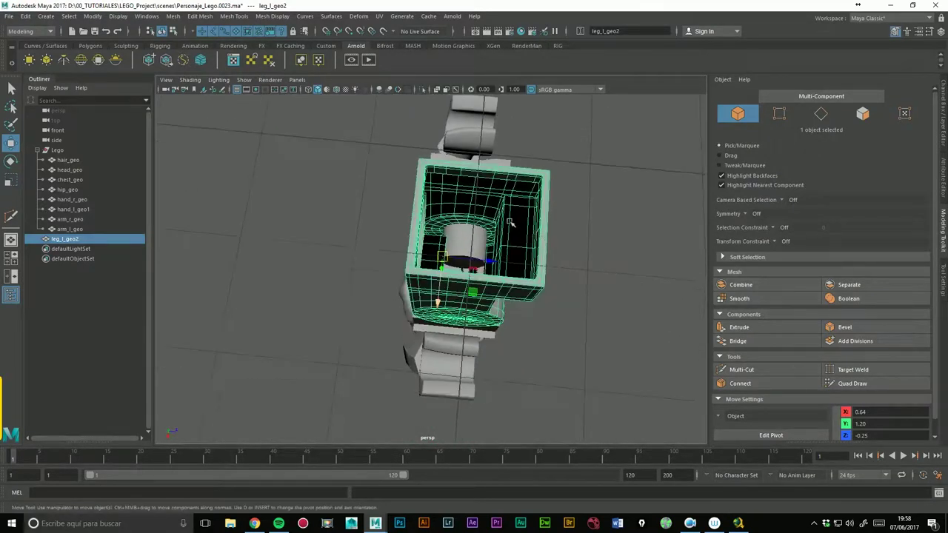
{"action": "right_click_drag", "start_coordinate": [533, 237], "coordinate": [532, 260], "text": "alt"}
{"action": "left_click_drag", "start_coordinate": [531, 260], "coordinate": [487, 269], "text": "alt"}
{"action": "right_click_drag", "start_coordinate": [486, 268], "coordinate": [642, 286], "text": "alt"}
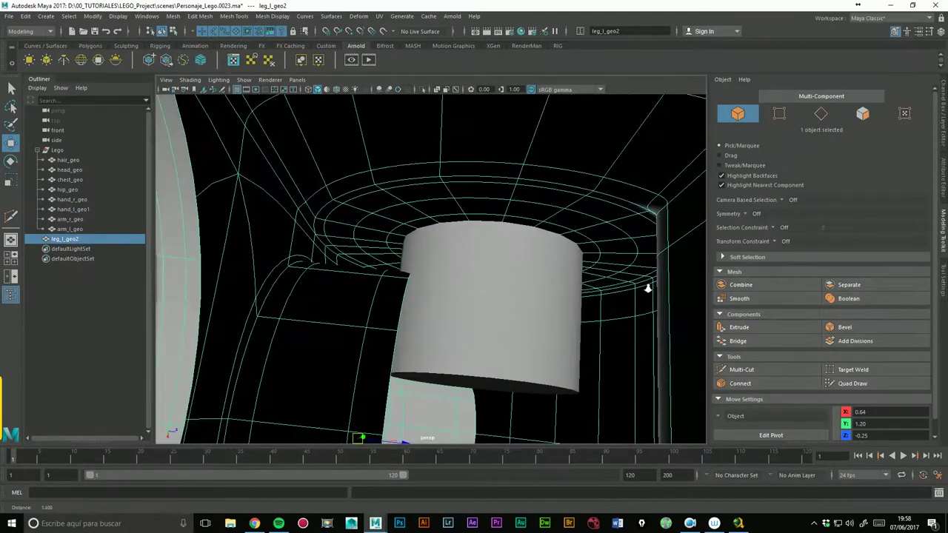
{"action": "left_click_drag", "start_coordinate": [547, 233], "coordinate": [371, 302], "text": "alt"}
{"action": "right_click_drag", "start_coordinate": [371, 302], "coordinate": [398, 229], "text": "alt"}
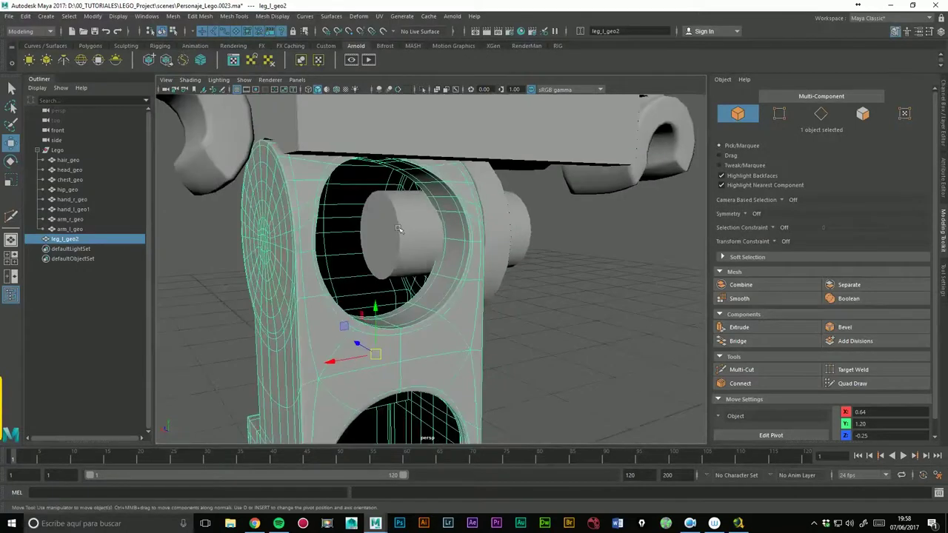
{"action": "left_click_drag", "start_coordinate": [398, 229], "coordinate": [476, 223], "text": "alt"}
{"action": "right_click_drag", "start_coordinate": [477, 222], "coordinate": [469, 200]}
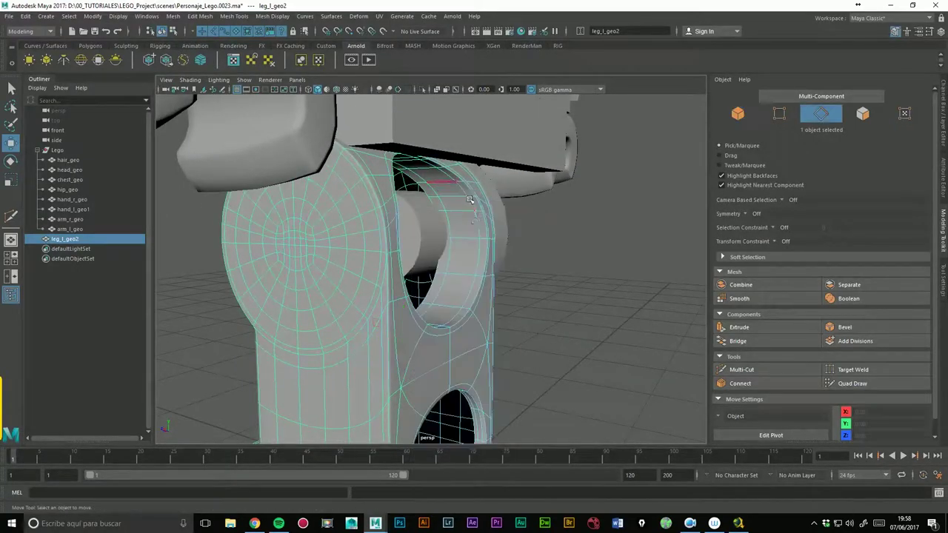
{"action": "double_click", "coordinate": [470, 200]}
Step: Slide two edge loops around leg_l_geo2's upper hole along X, then return to object mode
{"action": "left_click_drag", "start_coordinate": [363, 243], "coordinate": [353, 246]}
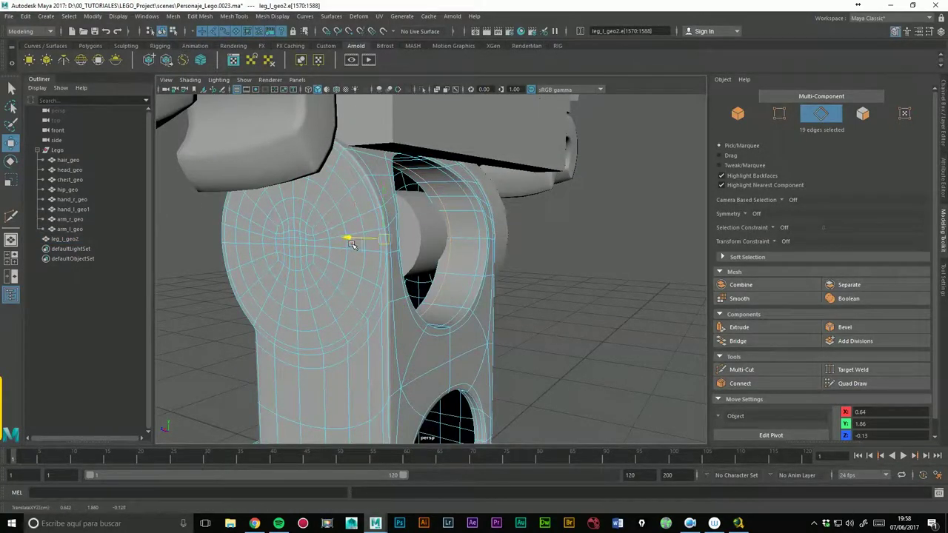
{"action": "double_click", "coordinate": [436, 295]}
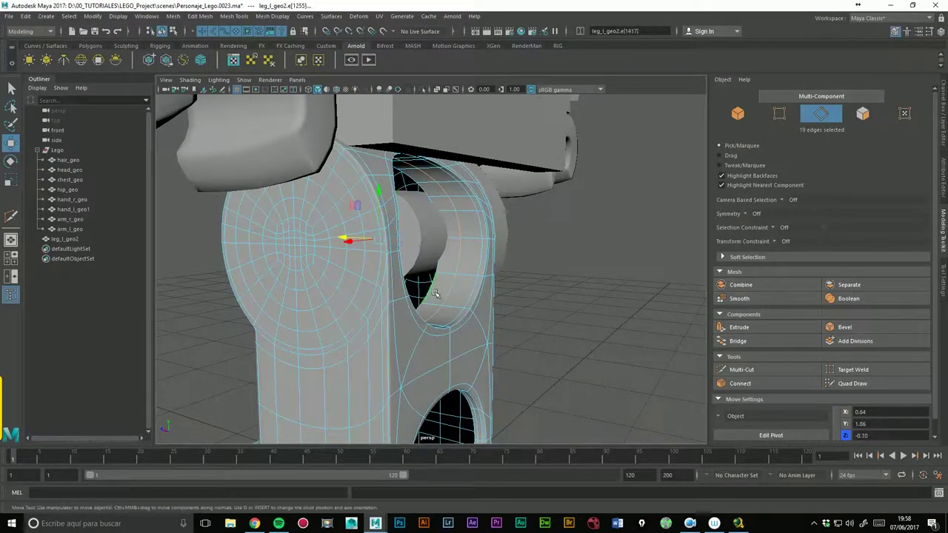
{"action": "left_click_drag", "start_coordinate": [349, 245], "coordinate": [457, 273]}
{"action": "right_click_drag", "start_coordinate": [466, 226], "coordinate": [580, 225], "text": "alt"}
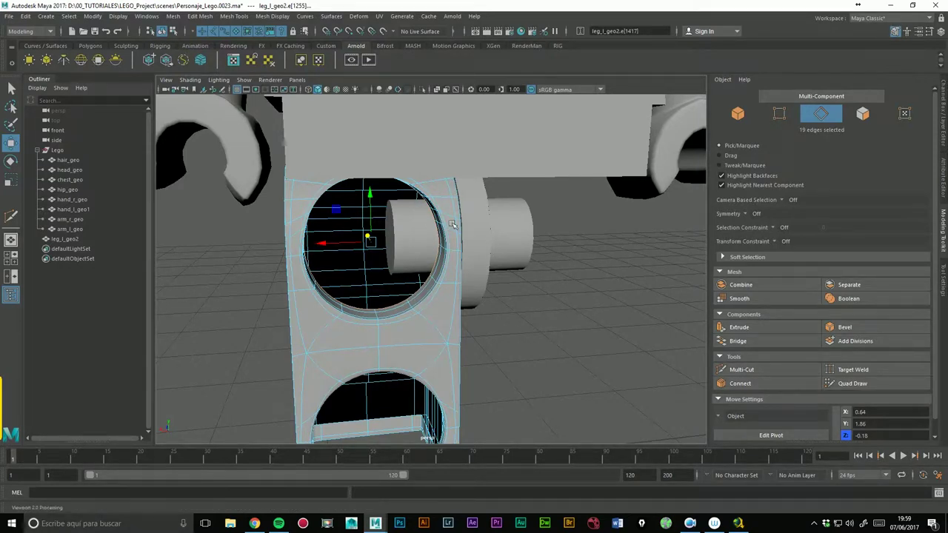
{"action": "right_click_drag", "start_coordinate": [454, 206], "coordinate": [481, 185]}
Step: Frame hip_geo in vertex mode and turn on Object X symmetry
{"action": "left_click", "coordinate": [586, 264]}
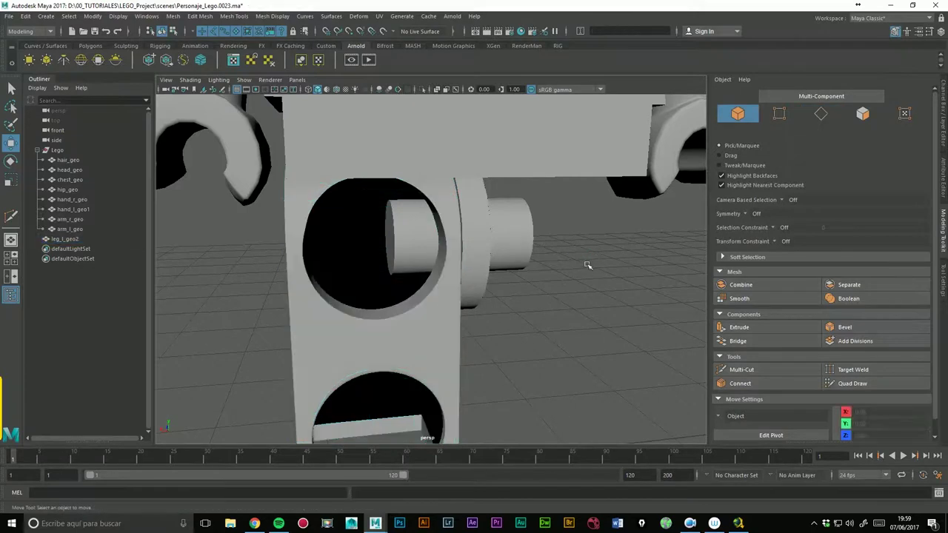
{"action": "scroll", "coordinate": [314, 194], "scroll_direction": "down", "scroll_amount": 5}
{"action": "mouse_move", "coordinate": [314, 195]}
{"action": "left_mouse_down", "text": "alt"}
{"action": "mouse_move", "coordinate": [554, 262]}
{"action": "mouse_move", "coordinate": [427, 226]}
{"action": "left_mouse_up", "text": "alt"}
{"action": "left_click", "coordinate": [427, 225]}
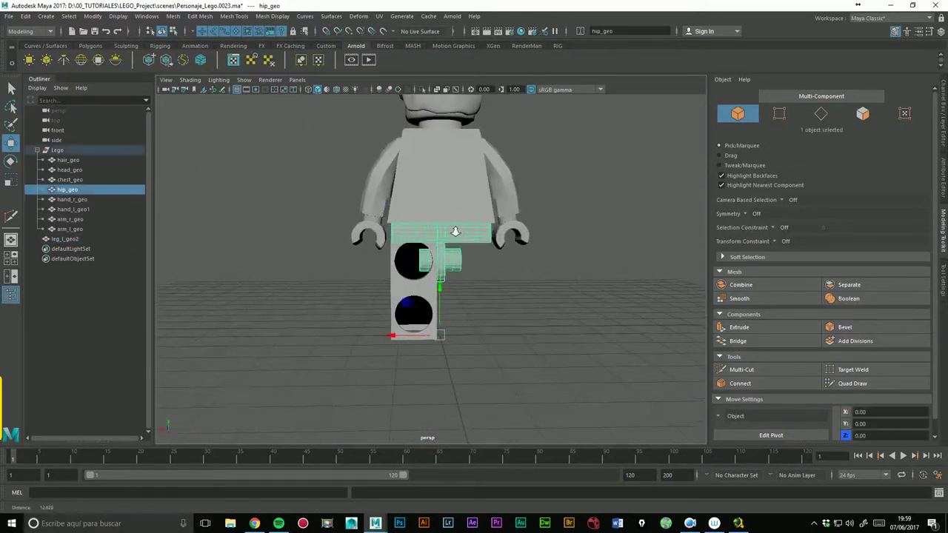
{"action": "key", "text": "f"}
{"action": "right_click_drag", "start_coordinate": [428, 225], "coordinate": [370, 222]}
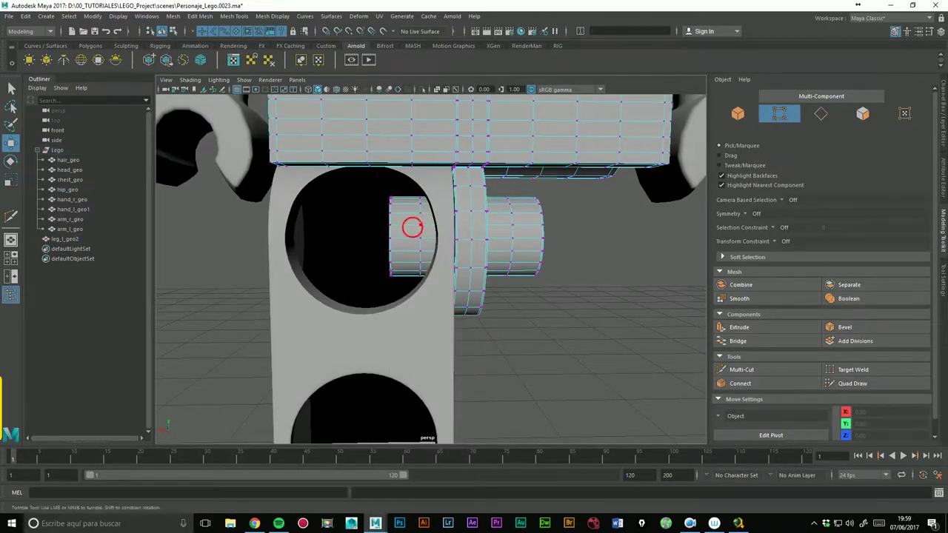
{"action": "left_click_drag", "start_coordinate": [413, 222], "coordinate": [470, 224], "text": "alt"}
{"action": "left_click", "coordinate": [757, 214]}
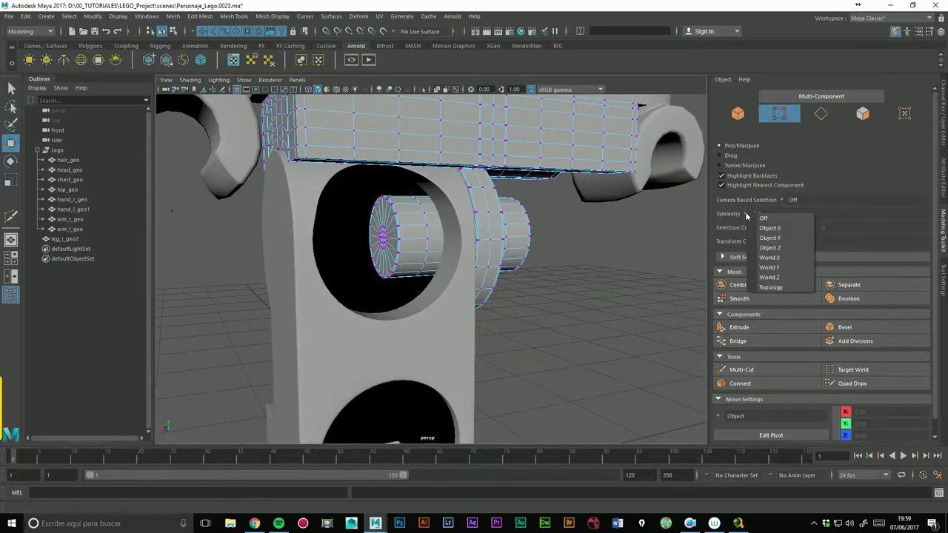
{"action": "left_click", "coordinate": [775, 232]}
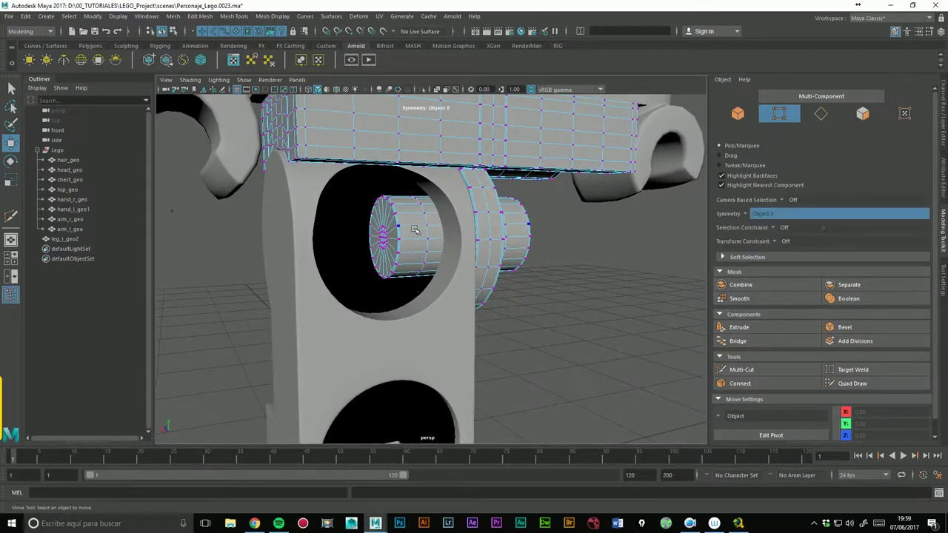
Step: Select the peg-end vertex columns and slide them inward along X to shorten both pegs
{"action": "left_click_drag", "start_coordinate": [406, 219], "coordinate": [468, 221], "text": "alt"}
{"action": "left_click_drag", "start_coordinate": [340, 161], "coordinate": [384, 183], "text": "alt"}
{"action": "left_click_drag", "start_coordinate": [391, 299], "coordinate": [391, 299]}
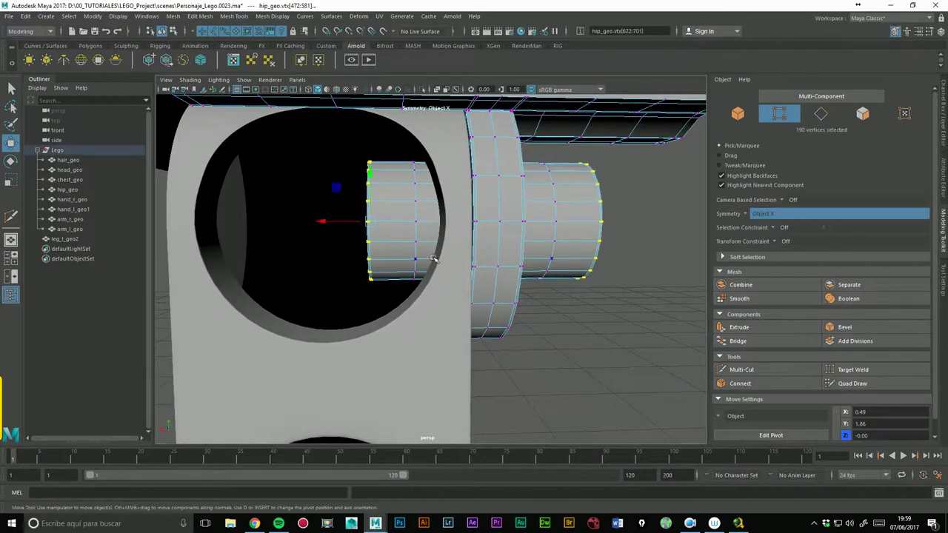
{"action": "left_click_drag", "start_coordinate": [325, 229], "coordinate": [354, 225]}
{"action": "left_click_drag", "start_coordinate": [359, 142], "coordinate": [424, 296]}
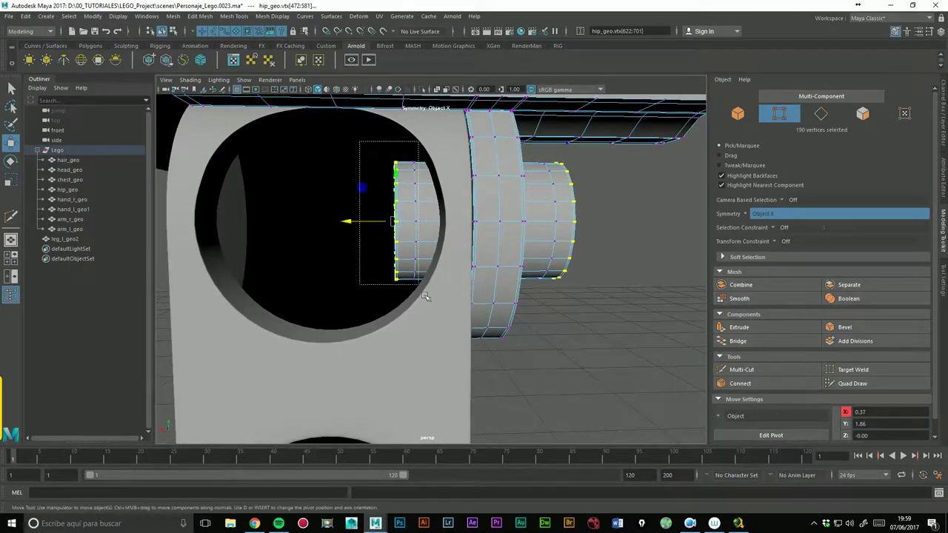
{"action": "mouse_move", "coordinate": [358, 204]}
{"action": "left_mouse_down"}
{"action": "mouse_move", "coordinate": [442, 241]}
{"action": "mouse_move", "coordinate": [441, 206]}
{"action": "left_mouse_up"}
Step: Return to object mode, zoom out to the whole figure and select leg_l_geo2
{"action": "right_click_drag", "start_coordinate": [440, 206], "coordinate": [477, 189]}
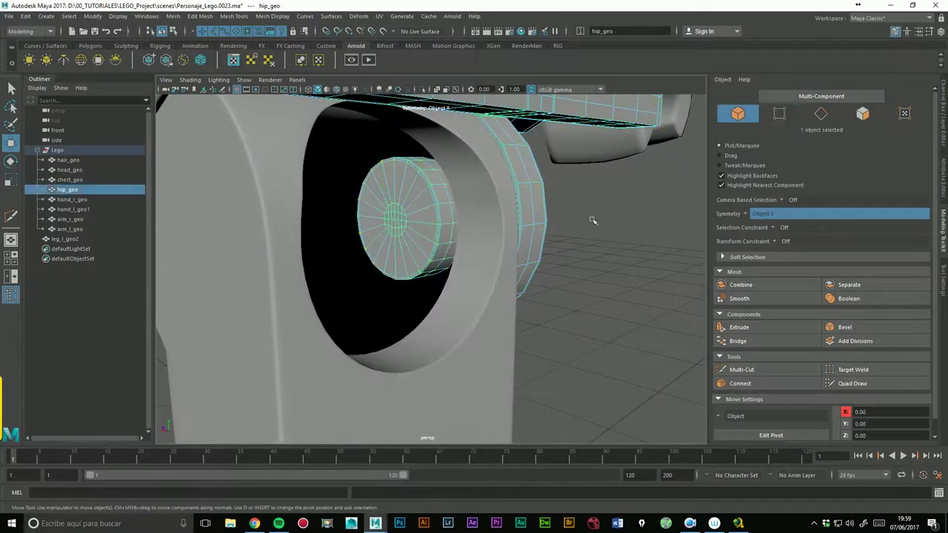
{"action": "left_click_drag", "start_coordinate": [477, 189], "coordinate": [601, 199], "text": "alt"}
{"action": "left_click", "coordinate": [601, 198]}
{"action": "right_click_drag", "start_coordinate": [601, 199], "coordinate": [412, 244], "text": "alt"}
{"action": "left_click_drag", "start_coordinate": [412, 243], "coordinate": [556, 256], "text": "alt"}
{"action": "left_click", "coordinate": [479, 282]}
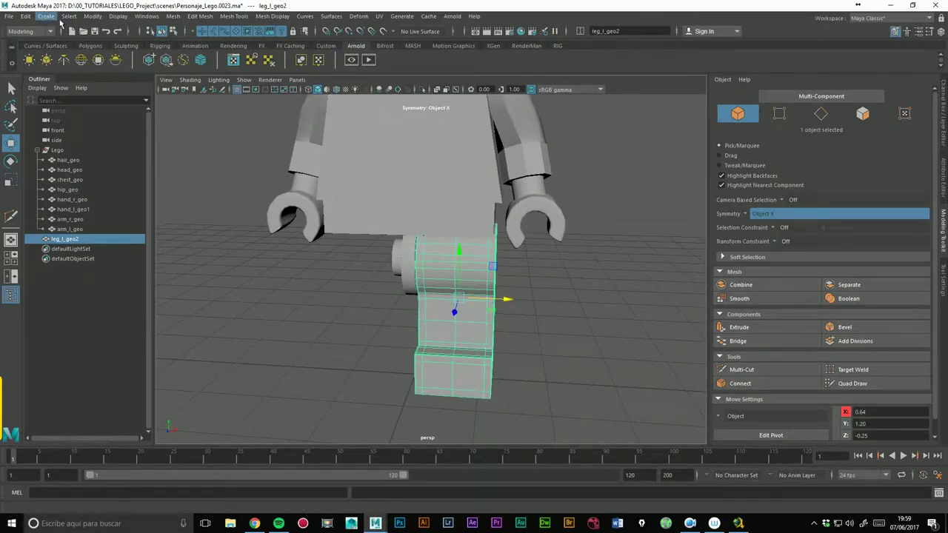
Step: Delete leg_l_geo2's construction history and mirror it across X
{"action": "left_click", "coordinate": [25, 16]}
{"action": "mouse_move", "coordinate": [54, 133]}
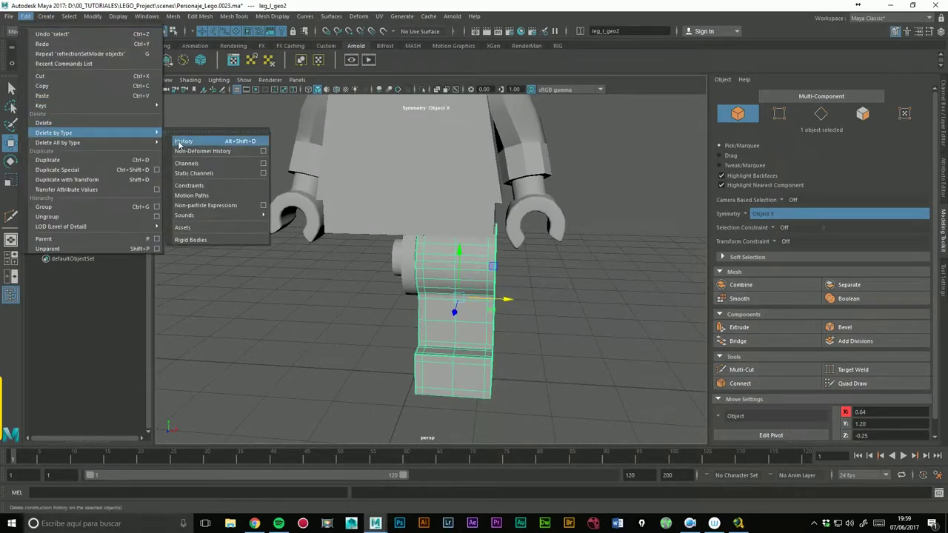
{"action": "left_click", "coordinate": [184, 144]}
{"action": "left_click", "coordinate": [172, 15]}
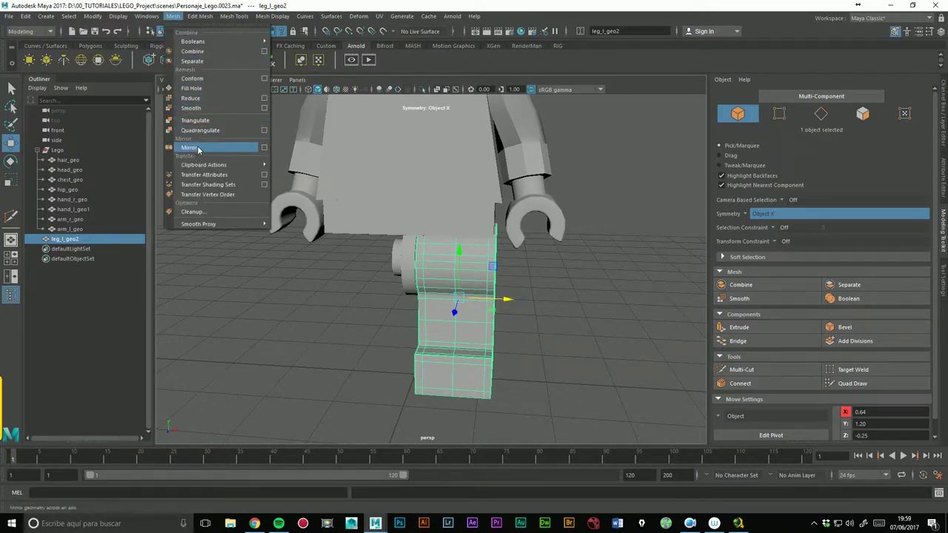
{"action": "left_click", "coordinate": [200, 148]}
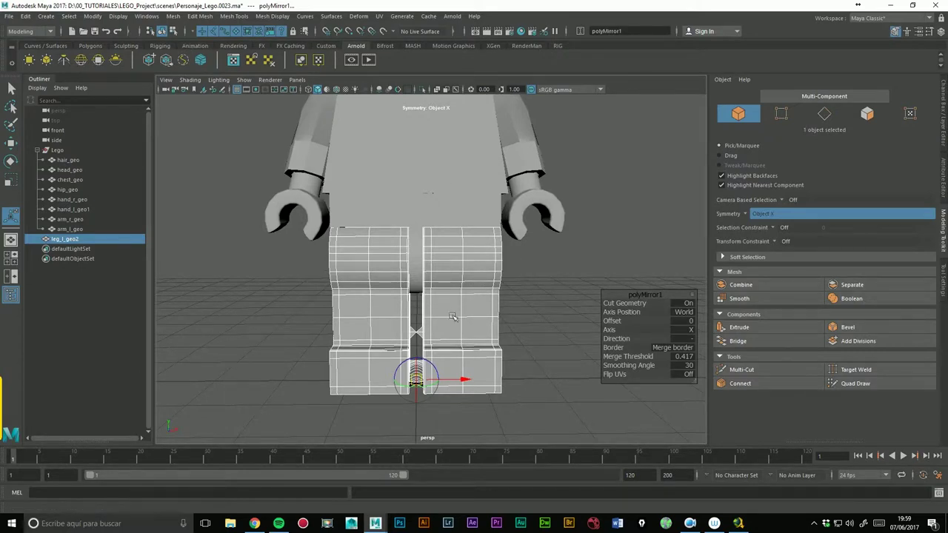
Step: Set the mirror merge threshold to 0.1 and review both legs alone and with the figure
{"action": "key", "text": "f"}
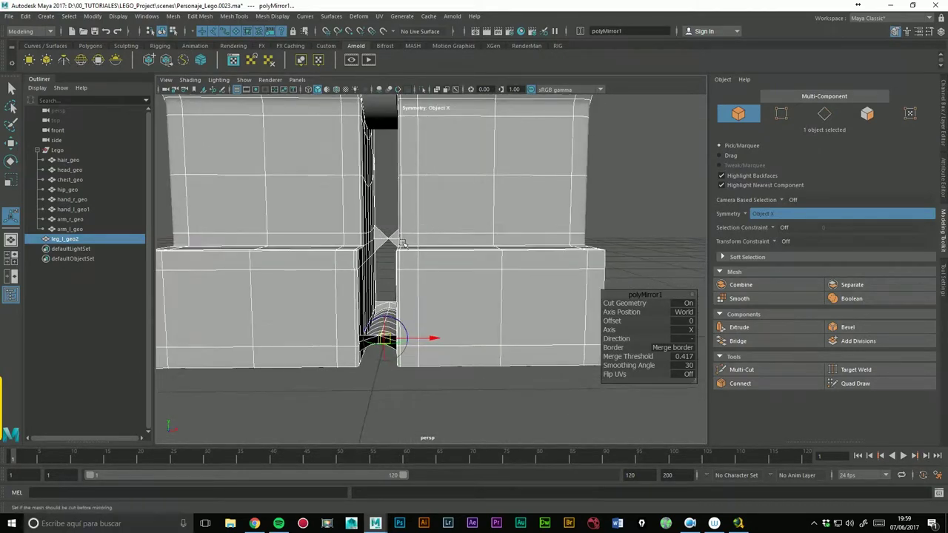
{"action": "left_click_drag", "start_coordinate": [382, 361], "coordinate": [418, 360], "text": "alt"}
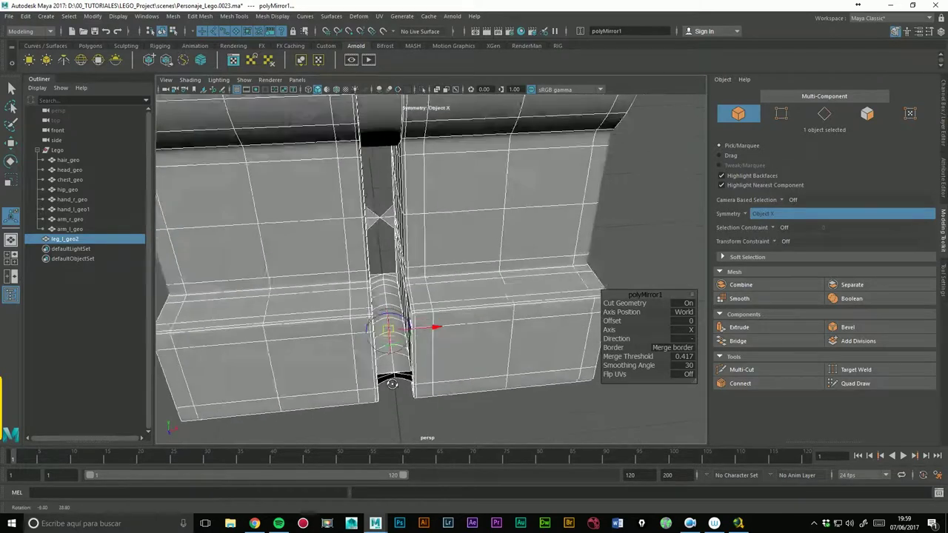
{"action": "left_click_drag", "start_coordinate": [651, 360], "coordinate": [648, 361]}
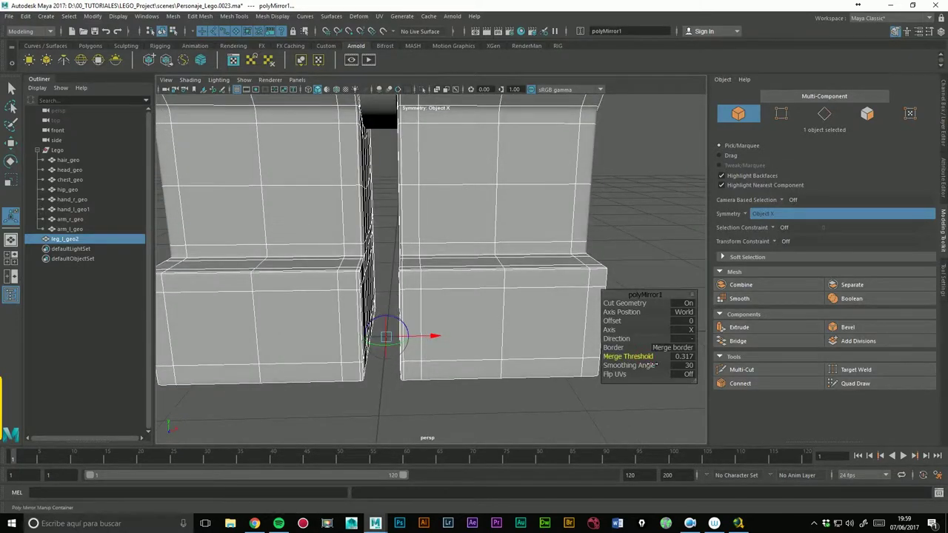
{"action": "right_click_drag", "start_coordinate": [605, 291], "coordinate": [481, 268], "text": "alt"}
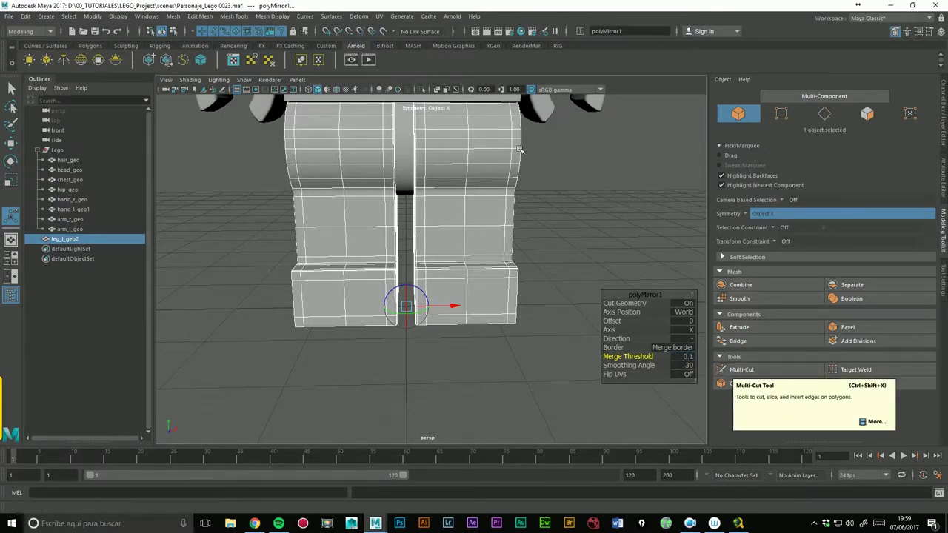
{"action": "left_click", "coordinate": [421, 89]}
{"action": "left_click", "coordinate": [422, 90]}
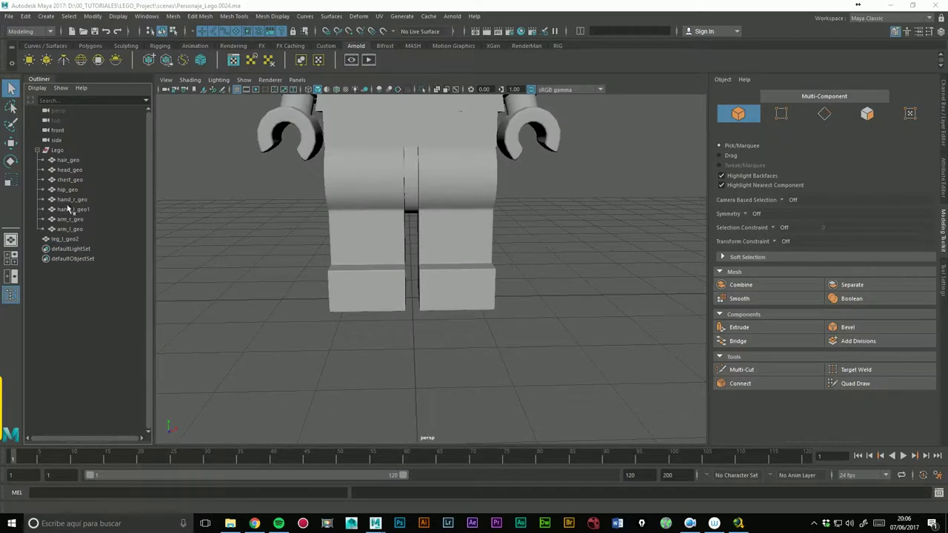
{"action": "left_click", "coordinate": [71, 209]}
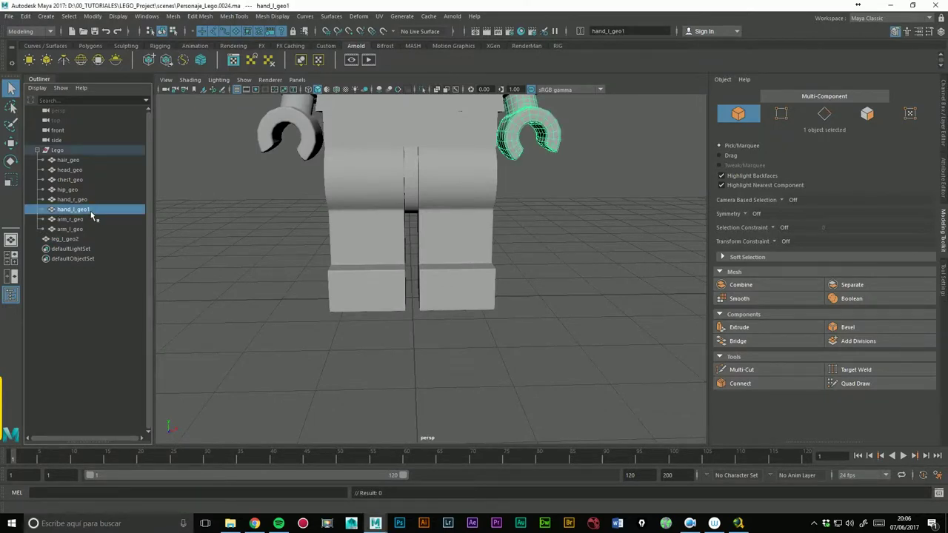
Step: Rename hand_l_geo1 to hand_l_geo and separate the mirrored legs into two objects
{"action": "double_click", "coordinate": [74, 210]}
{"action": "key", "text": "Return"}
{"action": "left_click", "coordinate": [378, 228]}
{"action": "left_click_drag", "start_coordinate": [378, 228], "coordinate": [518, 326], "text": "alt"}
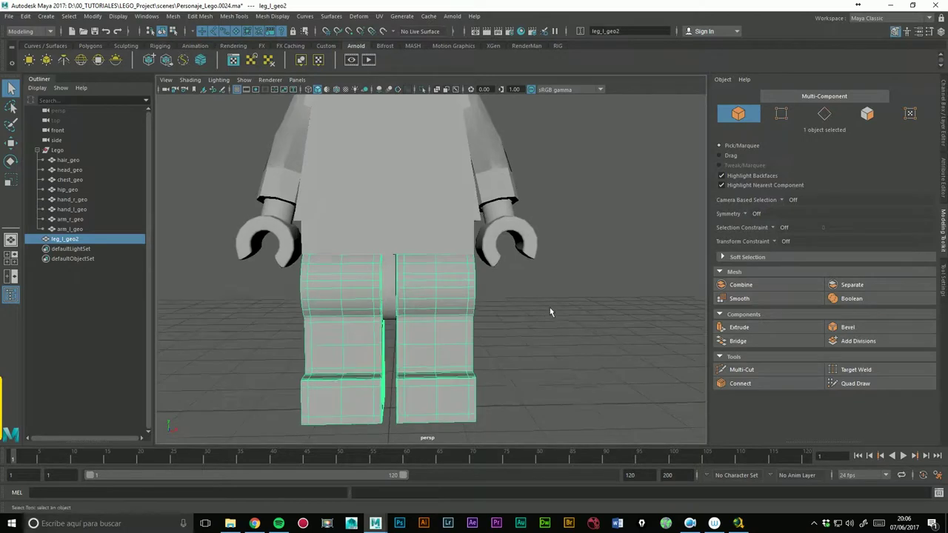
{"action": "middle_click_drag", "start_coordinate": [519, 325], "coordinate": [571, 241], "text": "alt"}
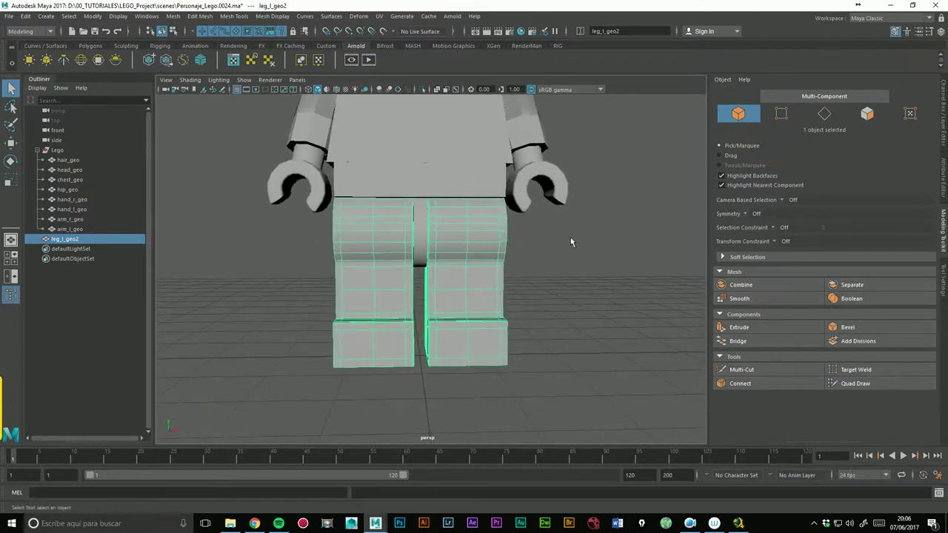
{"action": "left_click", "coordinate": [855, 285]}
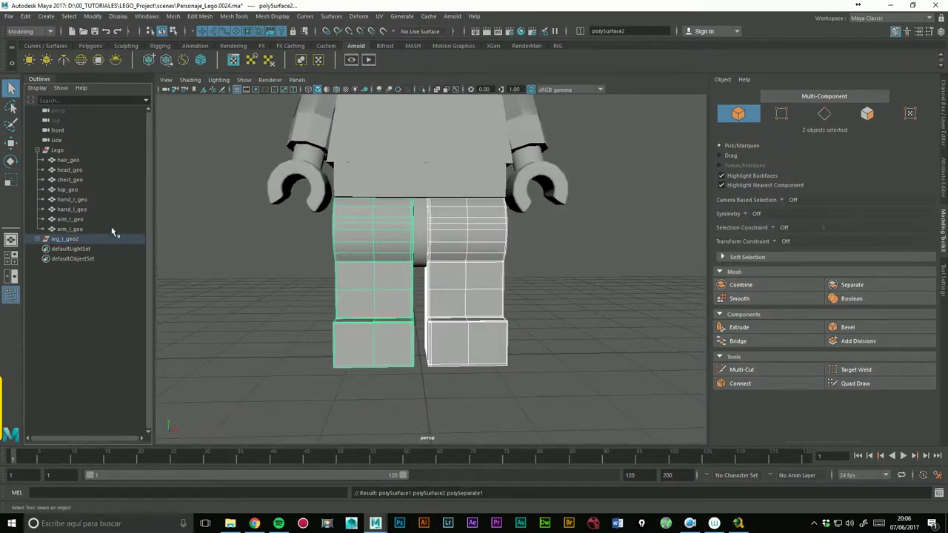
Step: Rename polySurface1 to leg_l_geo and polySurface2 to leg_r_geo
{"action": "left_click", "coordinate": [74, 249]}
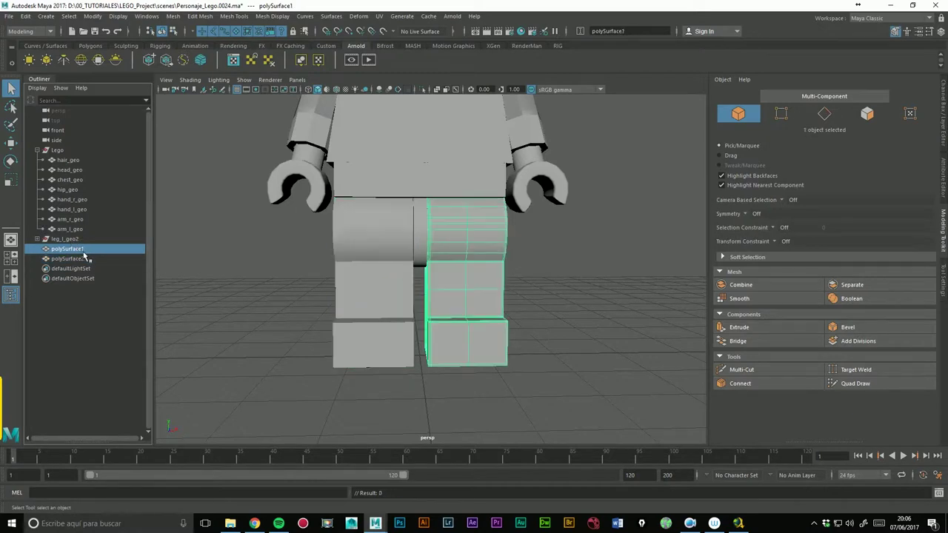
{"action": "double_click", "coordinate": [79, 250]}
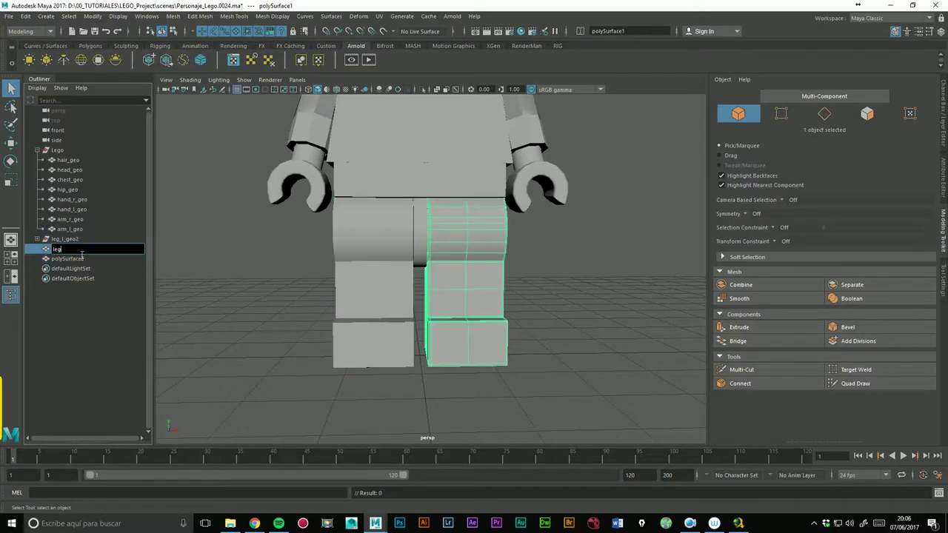
{"action": "type", "text": "leg_l_geo"}
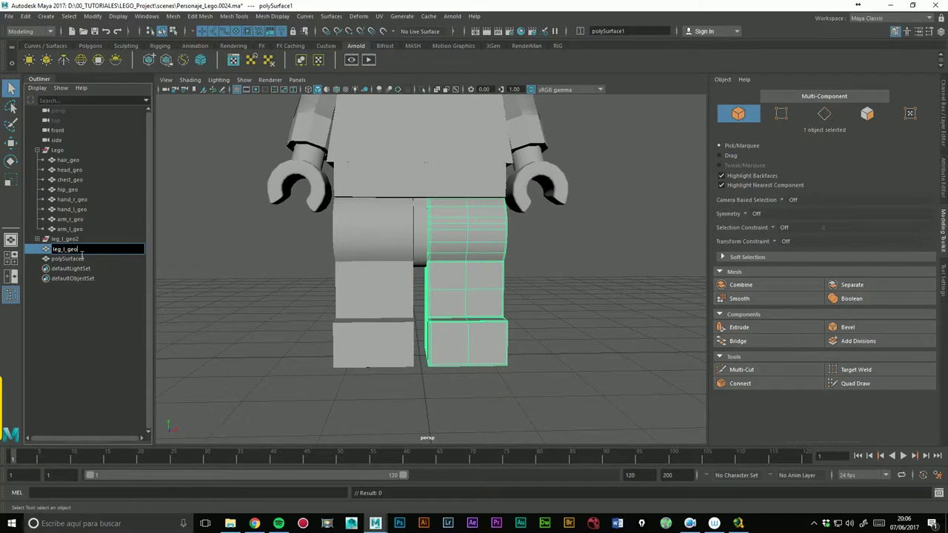
{"action": "key", "text": "Return"}
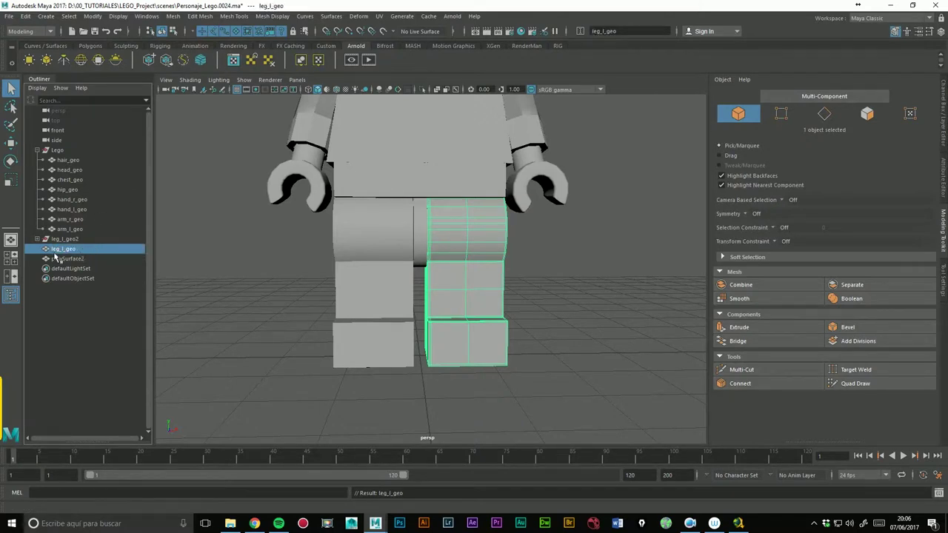
{"action": "double_click", "coordinate": [65, 252]}
{"action": "double_click", "coordinate": [80, 259]}
{"action": "type", "text": "leg_l_geo"}
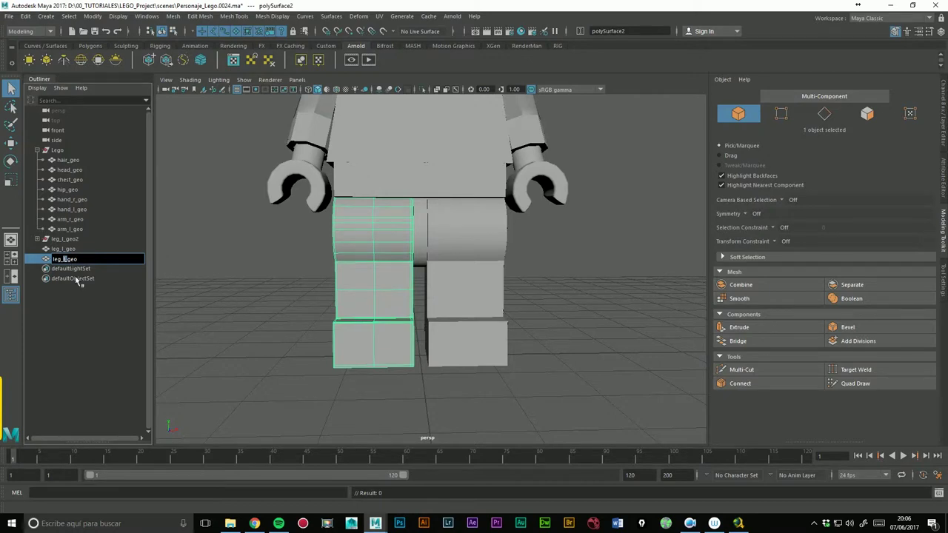
{"action": "type", "text": "r"}
{"action": "key", "text": "Return"}
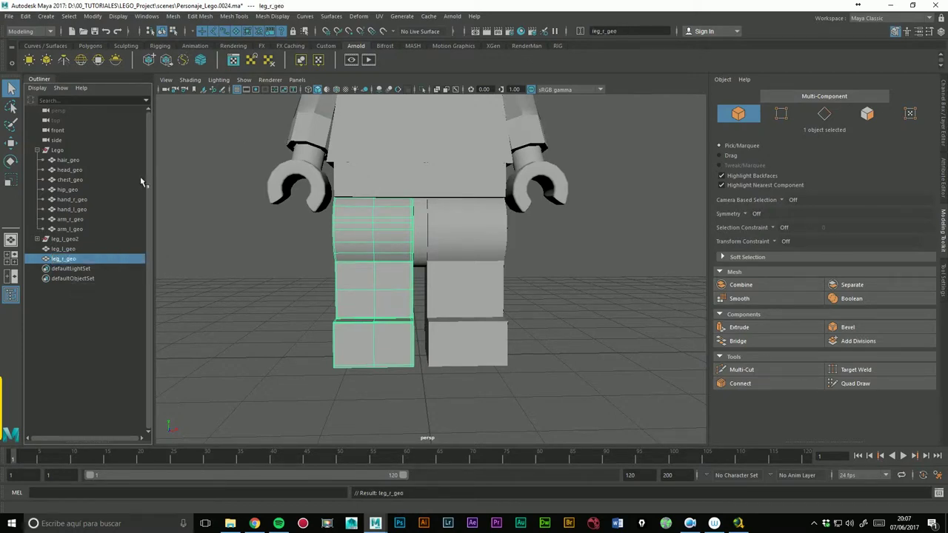
{"action": "left_click", "coordinate": [9, 15]}
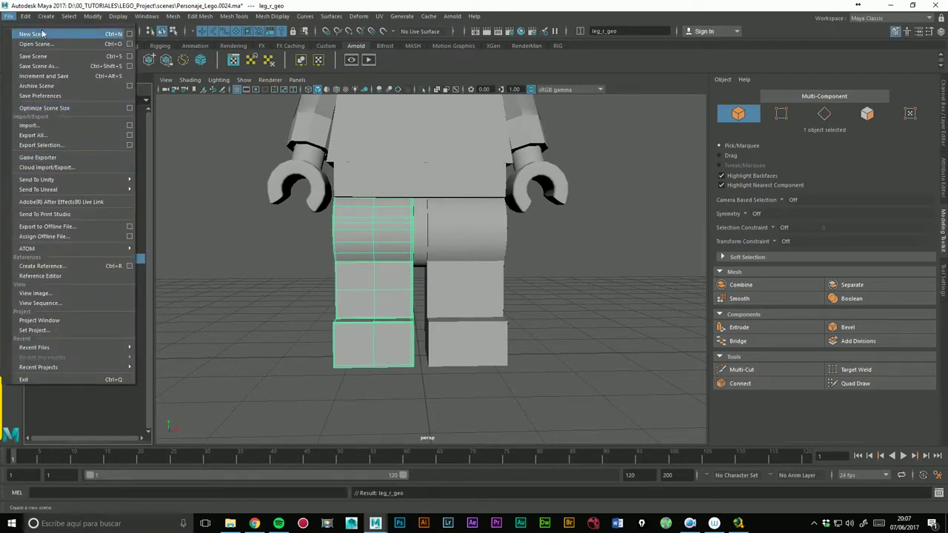
Step: Delete the legs' history and parent leg_l_geo and leg_r_geo under the Lego group
{"action": "left_click", "coordinate": [185, 152]}
{"action": "left_click", "coordinate": [67, 241]}
{"action": "left_click", "coordinate": [75, 250], "text": "shift"}
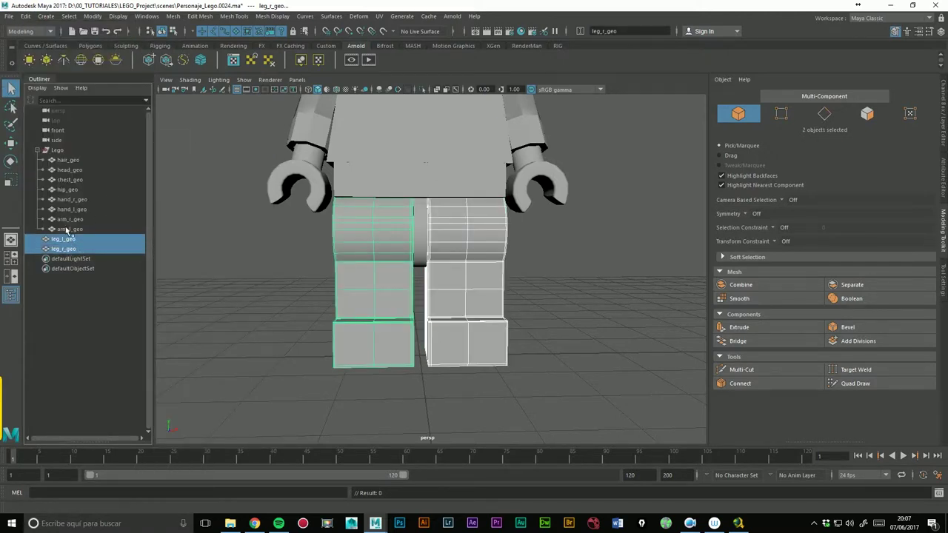
{"action": "middle_click_drag", "start_coordinate": [88, 242], "coordinate": [74, 151]}
Step: Select hair_geo and orbit to a level front view of the figure
{"action": "left_click", "coordinate": [69, 160]}
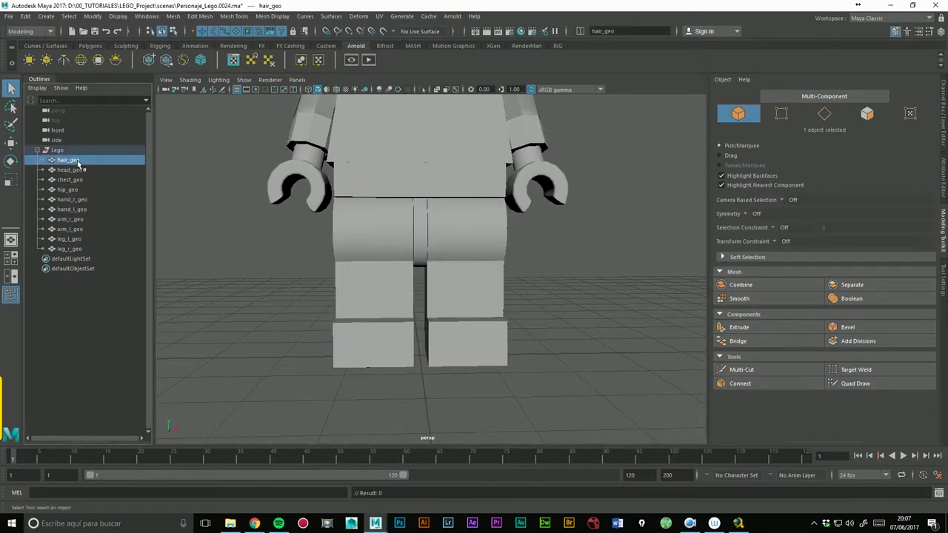
{"action": "scroll", "coordinate": [442, 227], "scroll_direction": "down", "scroll_amount": 3}
{"action": "left_click_drag", "start_coordinate": [444, 222], "coordinate": [464, 256], "text": "alt"}
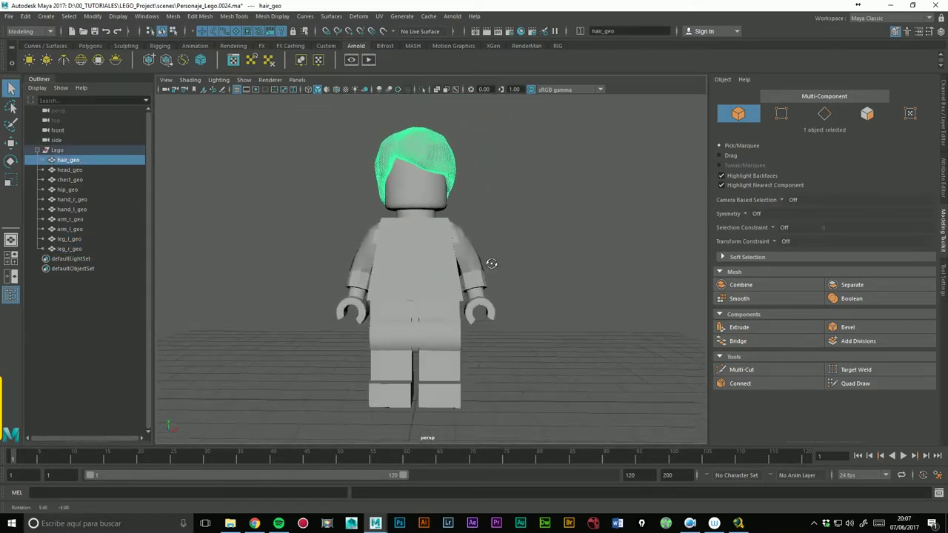
{"action": "key", "text": "w"}
{"action": "left_click_drag", "start_coordinate": [297, 245], "coordinate": [222, 222], "text": "alt"}
{"action": "scroll", "coordinate": [222, 222], "scroll_direction": "up", "scroll_amount": 2}
Step: Check each Lego part in turn: head, chest, hip, both hands, both arms and both legs
{"action": "left_click", "coordinate": [69, 171]}
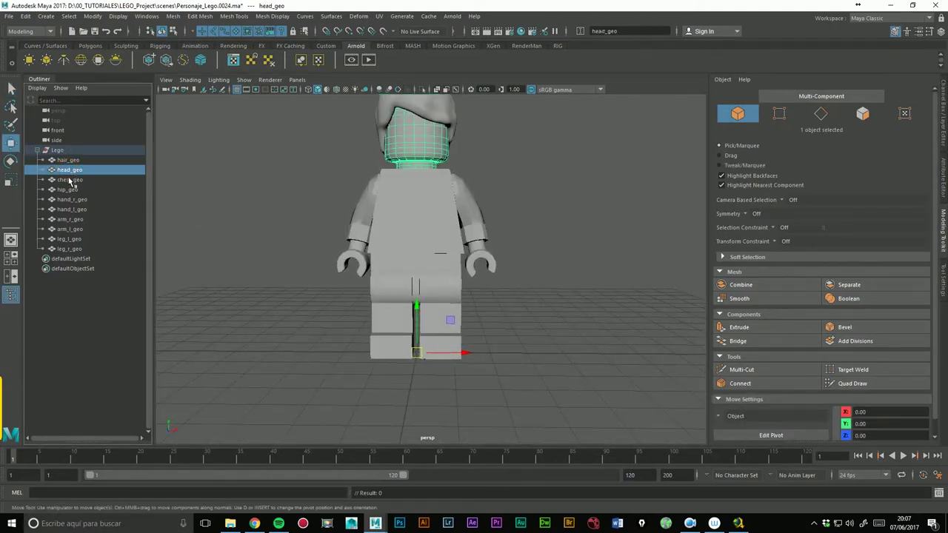
{"action": "left_click", "coordinate": [73, 179]}
{"action": "left_click", "coordinate": [69, 190]}
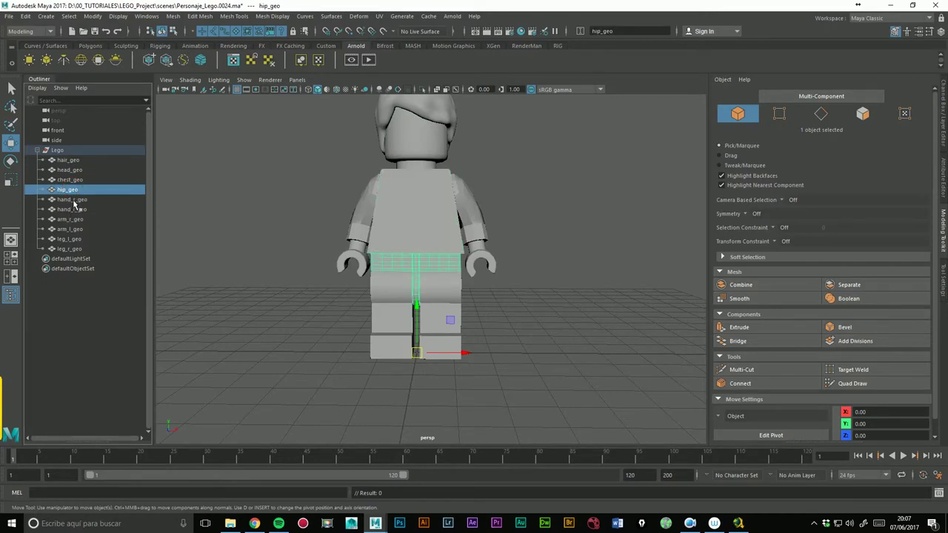
{"action": "left_click", "coordinate": [74, 200]}
{"action": "left_click", "coordinate": [75, 210]}
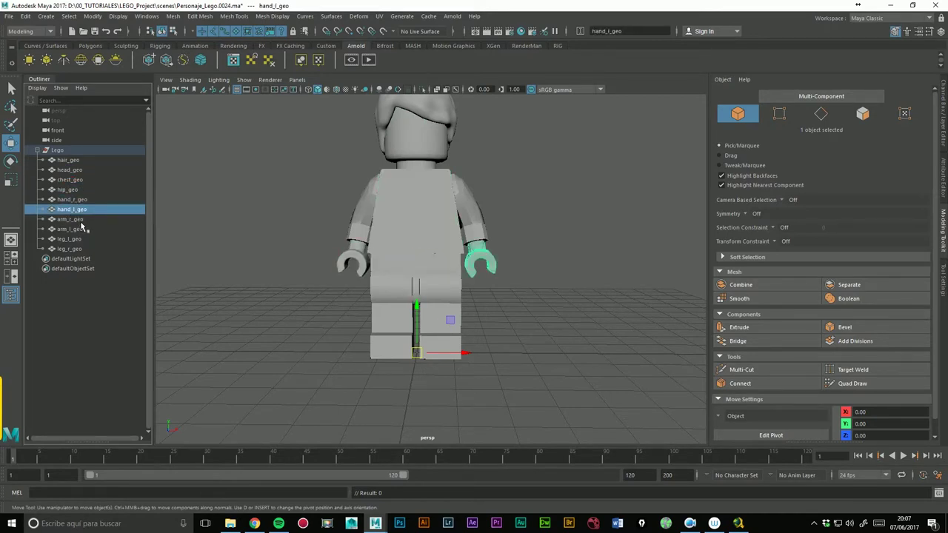
{"action": "left_click", "coordinate": [71, 220]}
{"action": "left_click", "coordinate": [72, 229]}
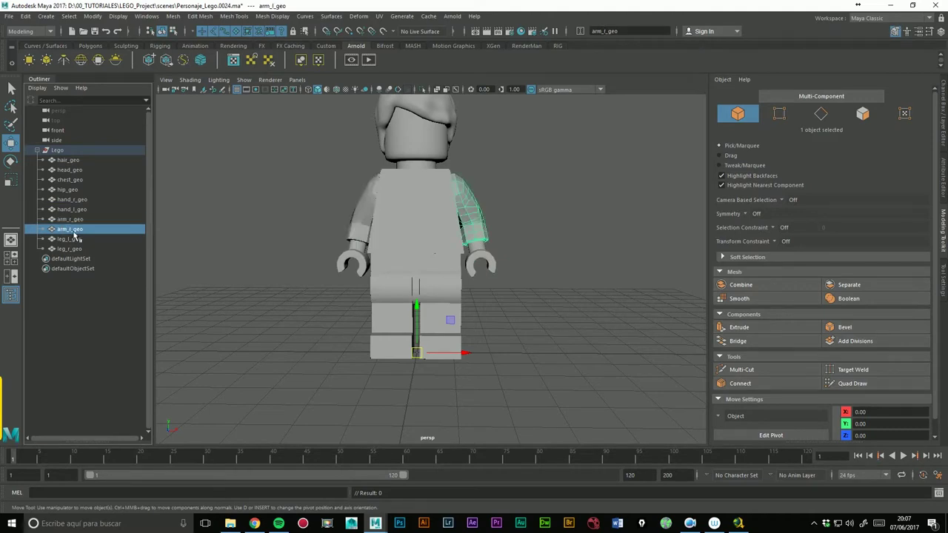
{"action": "left_click", "coordinate": [70, 239]}
{"action": "left_click", "coordinate": [67, 250]}
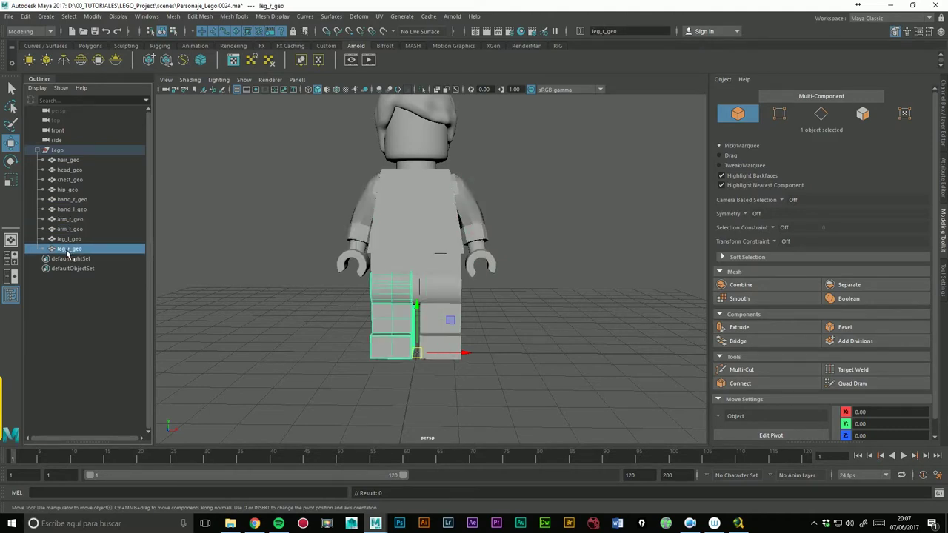
Step: Orbit around the finished figure and save the scene as Personaje_Lego.0024.ma
{"action": "left_click_drag", "start_coordinate": [527, 337], "coordinate": [361, 328], "text": "alt"}
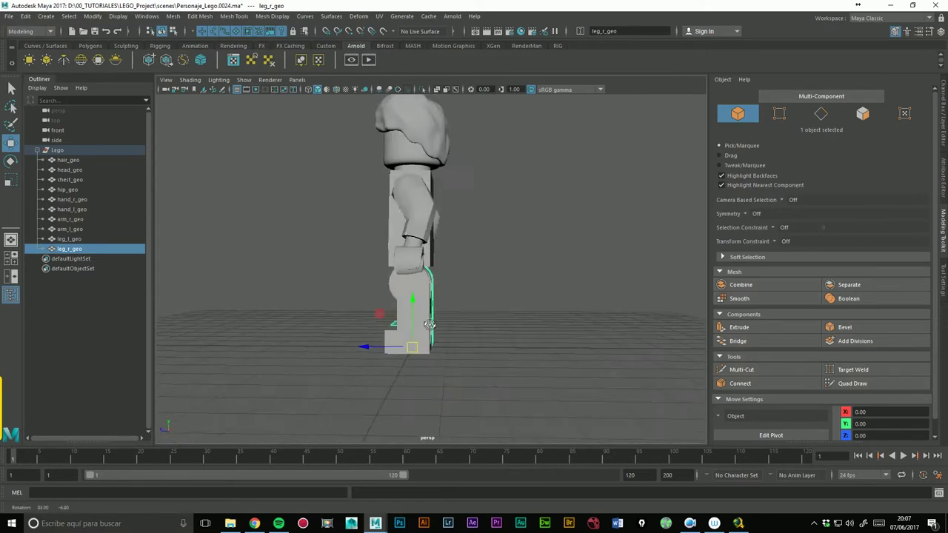
{"action": "left_click", "coordinate": [514, 371]}
{"action": "mouse_move", "coordinate": [514, 371]}
{"action": "left_mouse_down", "text": "alt"}
{"action": "mouse_move", "coordinate": [313, 343]}
{"action": "mouse_move", "coordinate": [271, 311]}
{"action": "mouse_move", "coordinate": [349, 291]}
{"action": "mouse_move", "coordinate": [476, 337]}
{"action": "mouse_move", "coordinate": [430, 333]}
{"action": "mouse_move", "coordinate": [554, 313]}
{"action": "left_mouse_up", "text": "alt"}
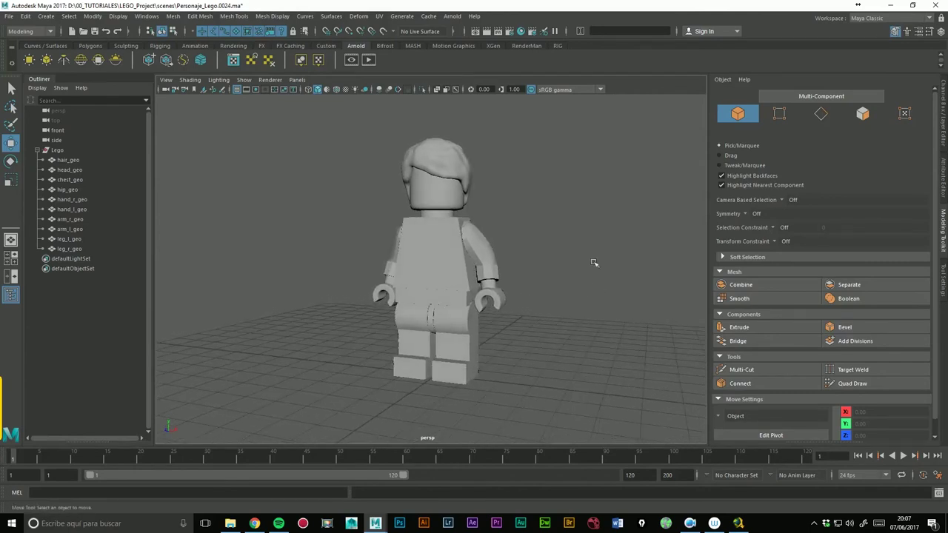
{"action": "left_click", "coordinate": [99, 33]}
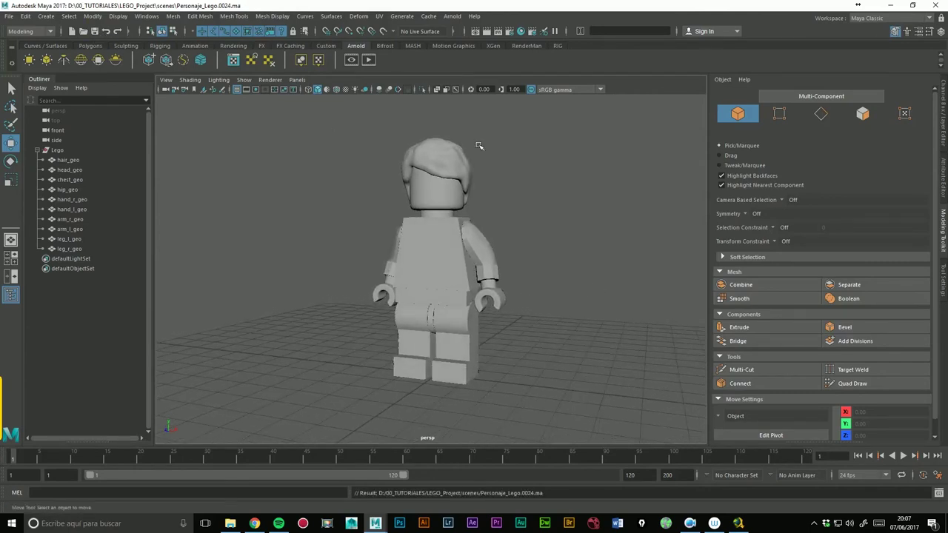